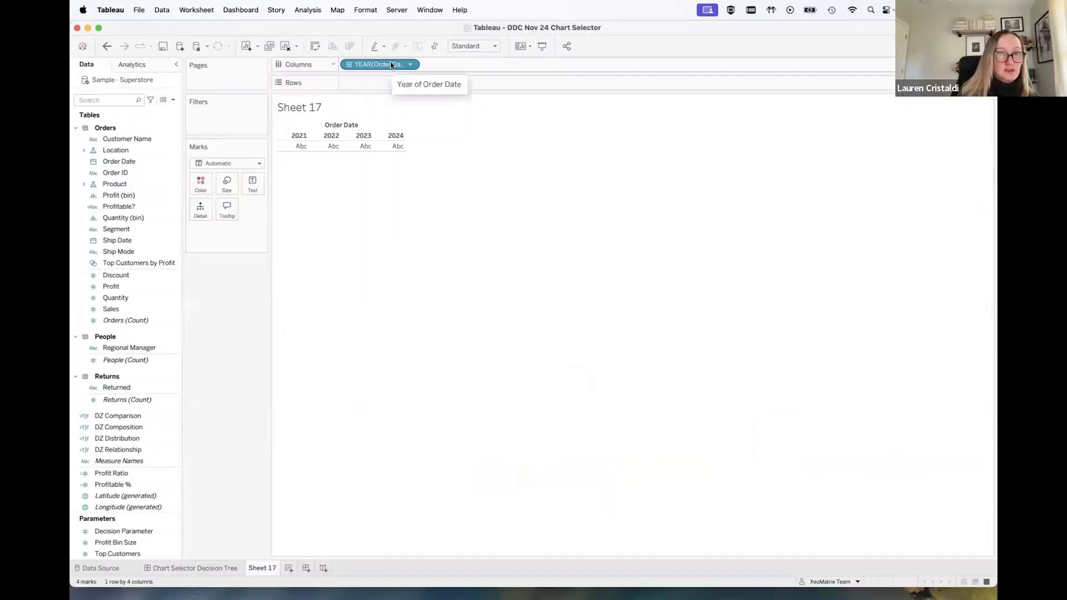
Plot Sales on rows against the yearly Order Date and set the mark type to Bar
click(165, 213)
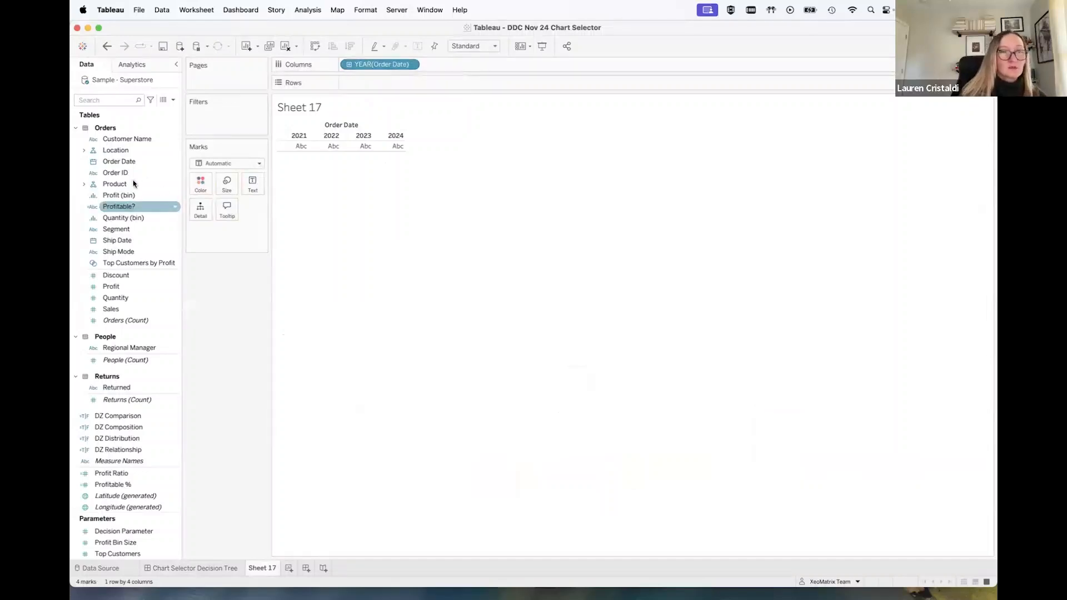
drag(119, 300, 395, 85)
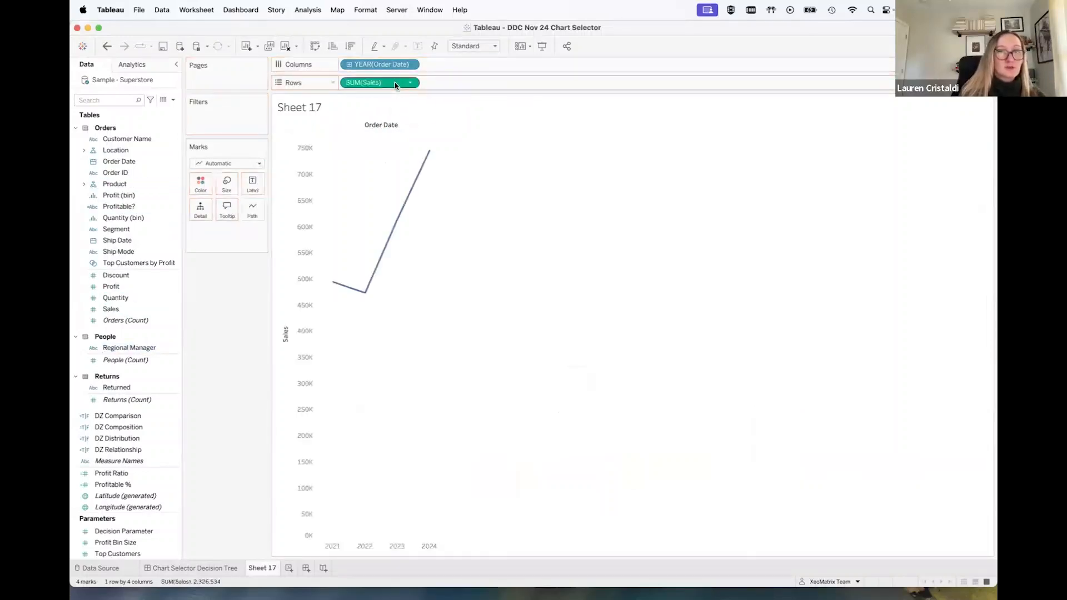
click(256, 162)
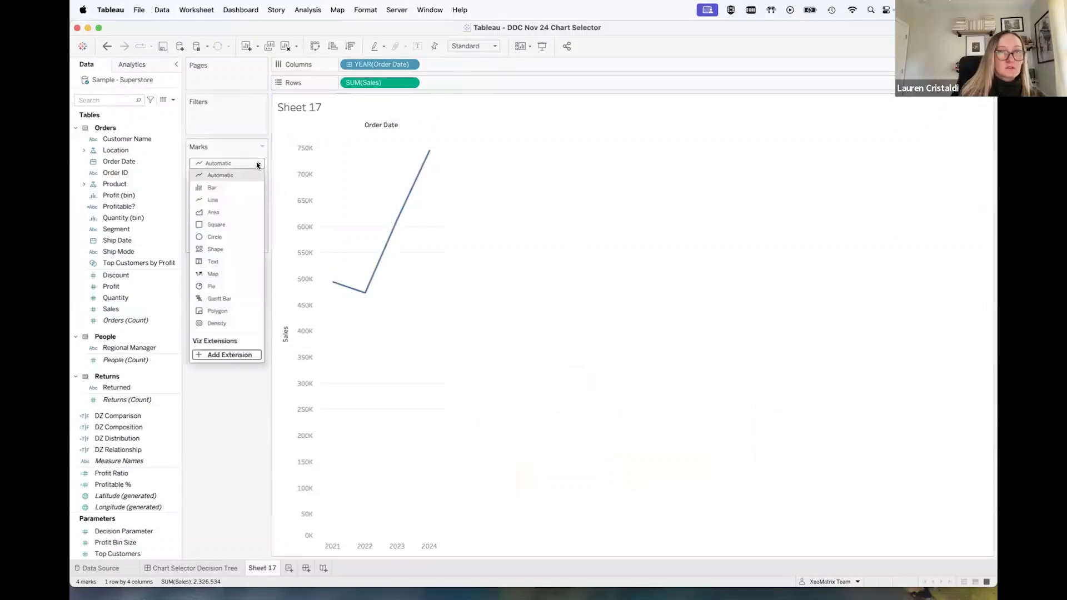
click(222, 189)
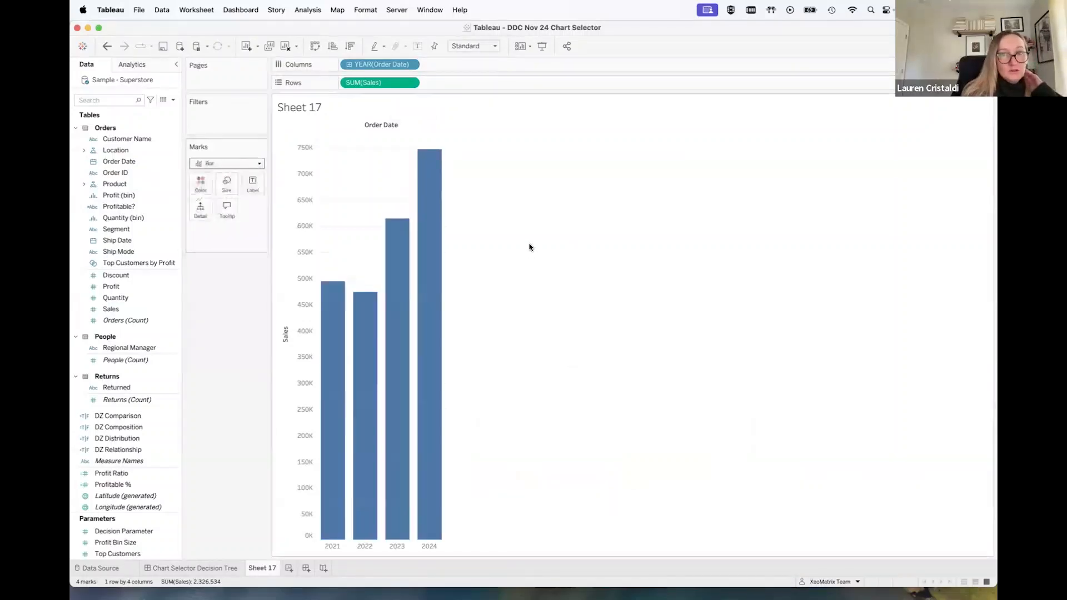
Fit the chart to Entire View and recolour the bars orange
click(491, 46)
click(487, 83)
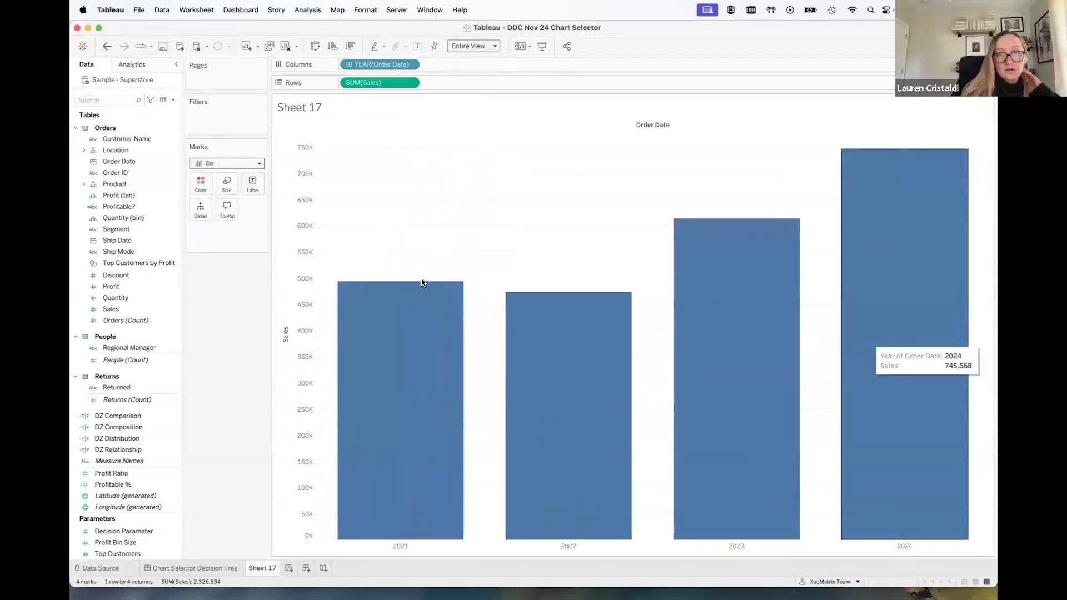
click(205, 189)
click(229, 208)
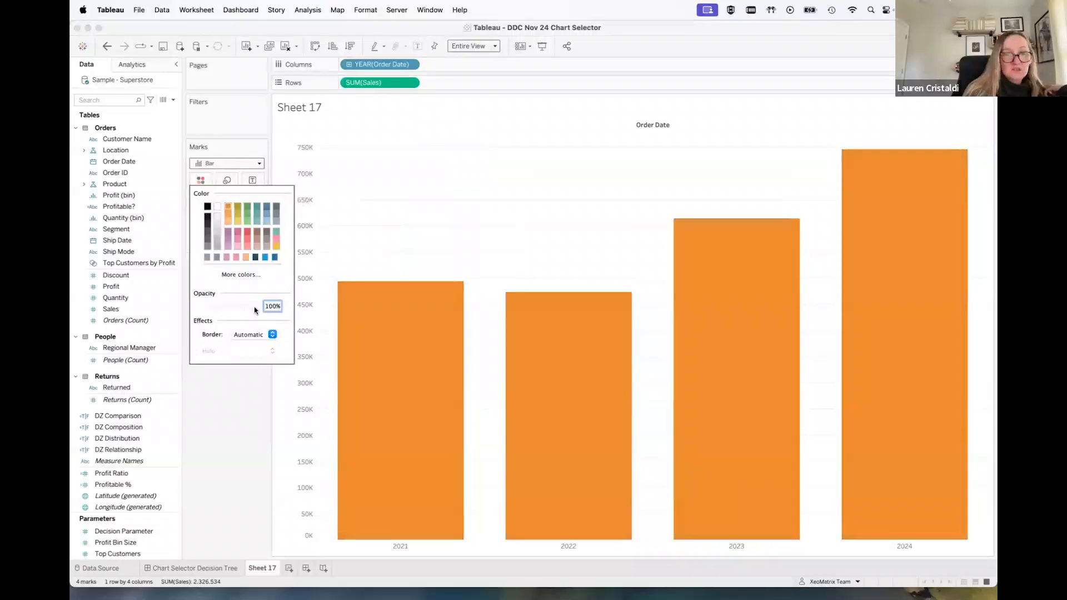
click(245, 410)
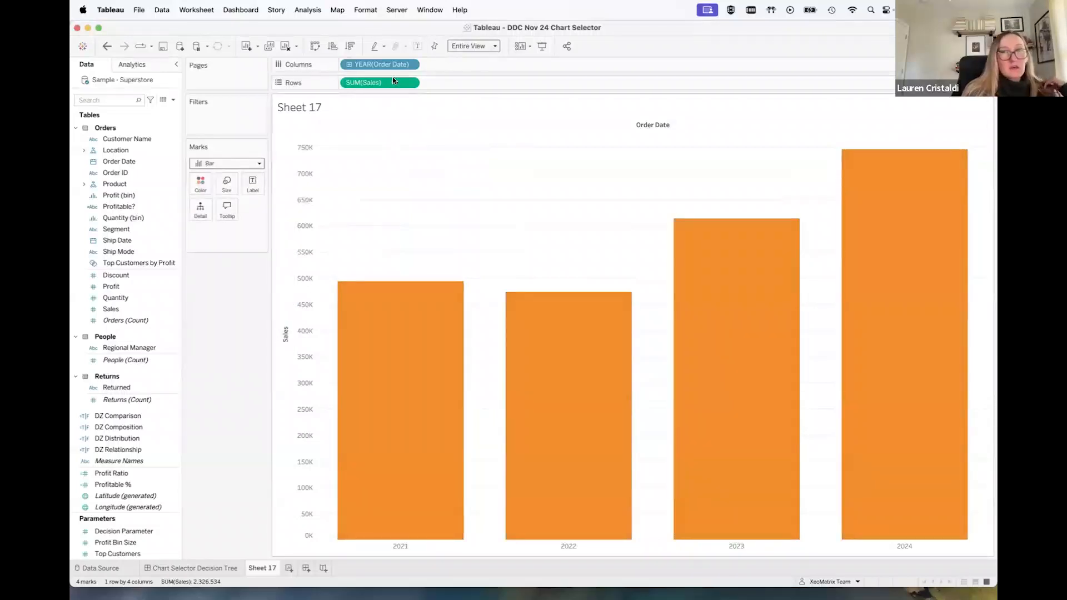
Break Order Date down into consecutive quarters with their year and make the field discrete
click(410, 64)
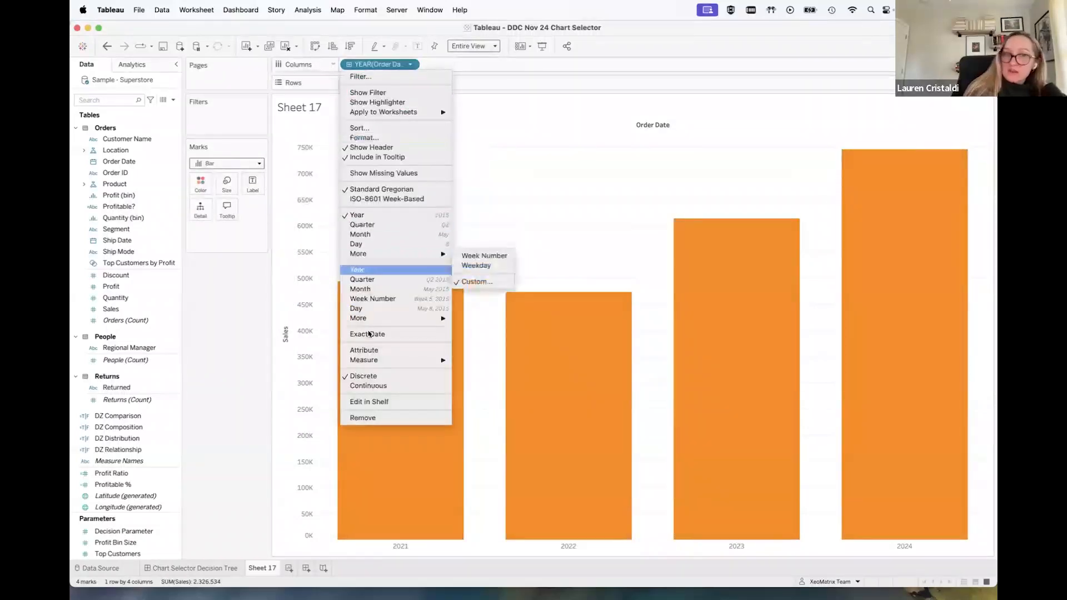
click(381, 225)
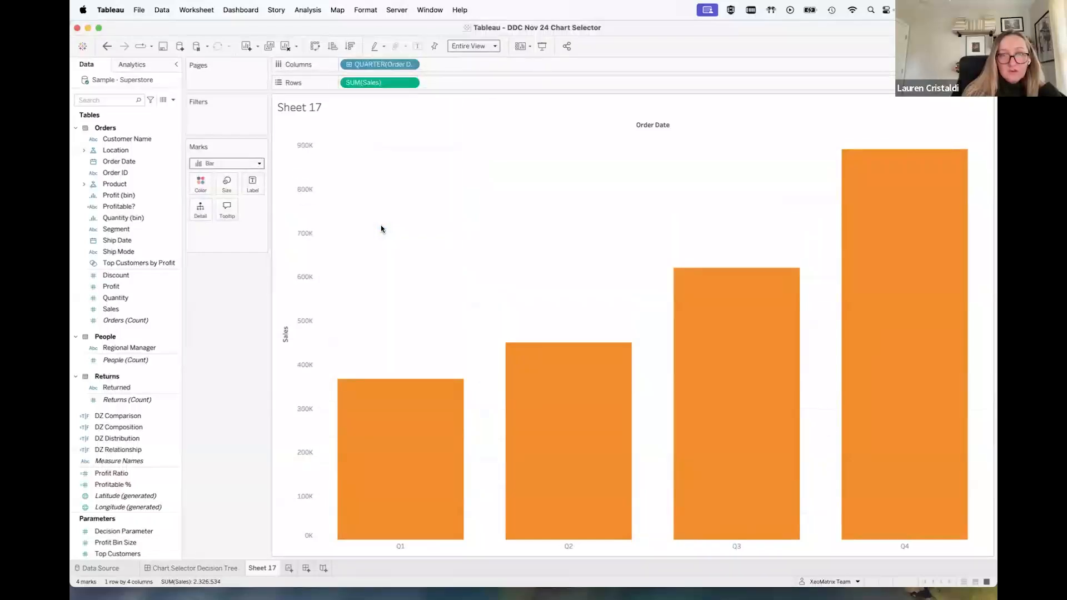
click(411, 64)
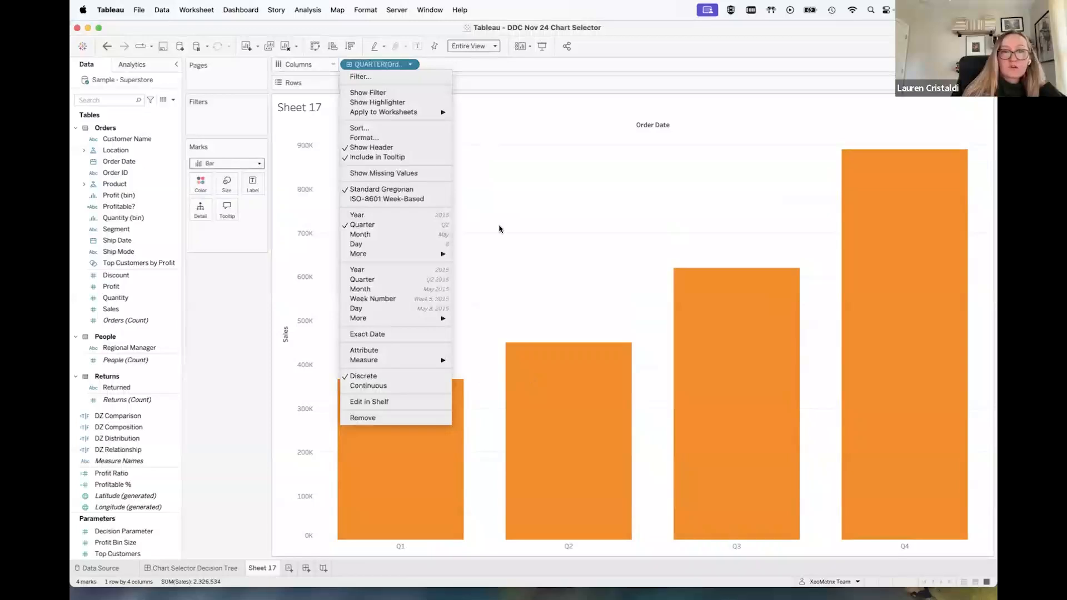
click(367, 279)
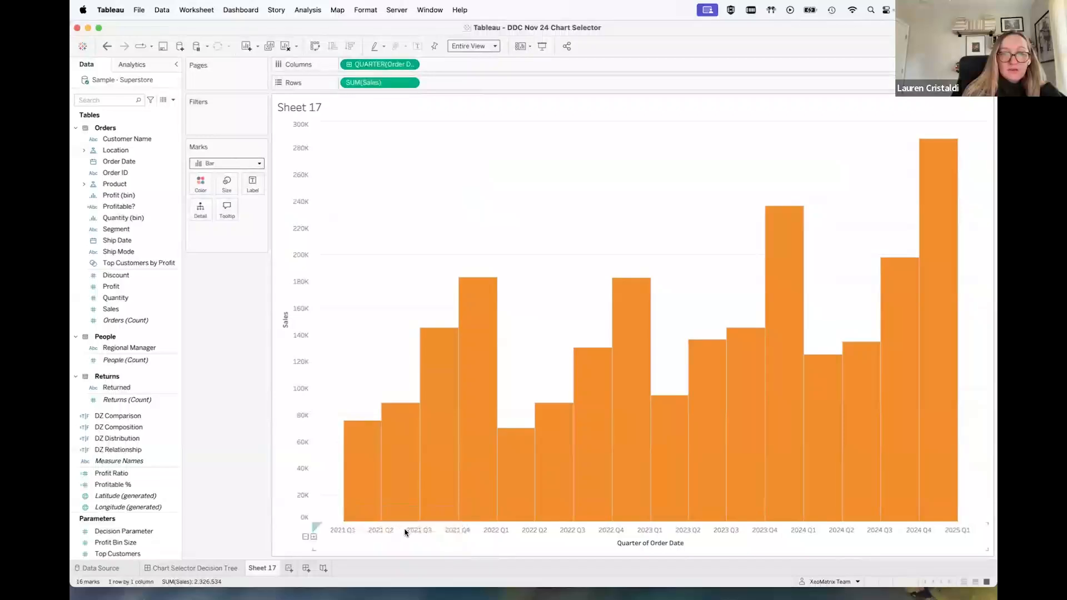
click(410, 64)
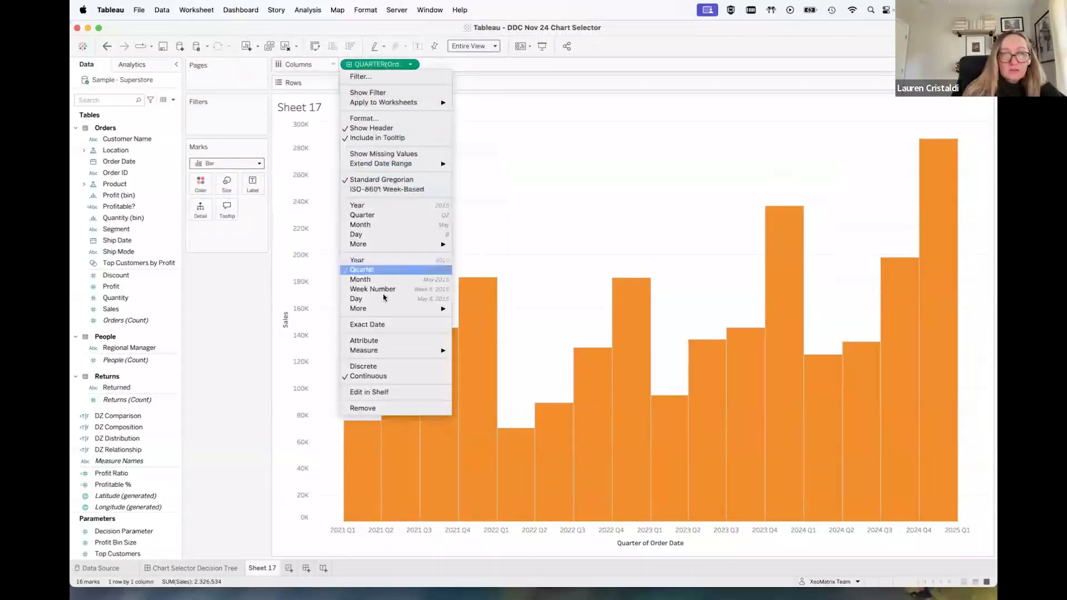
click(377, 366)
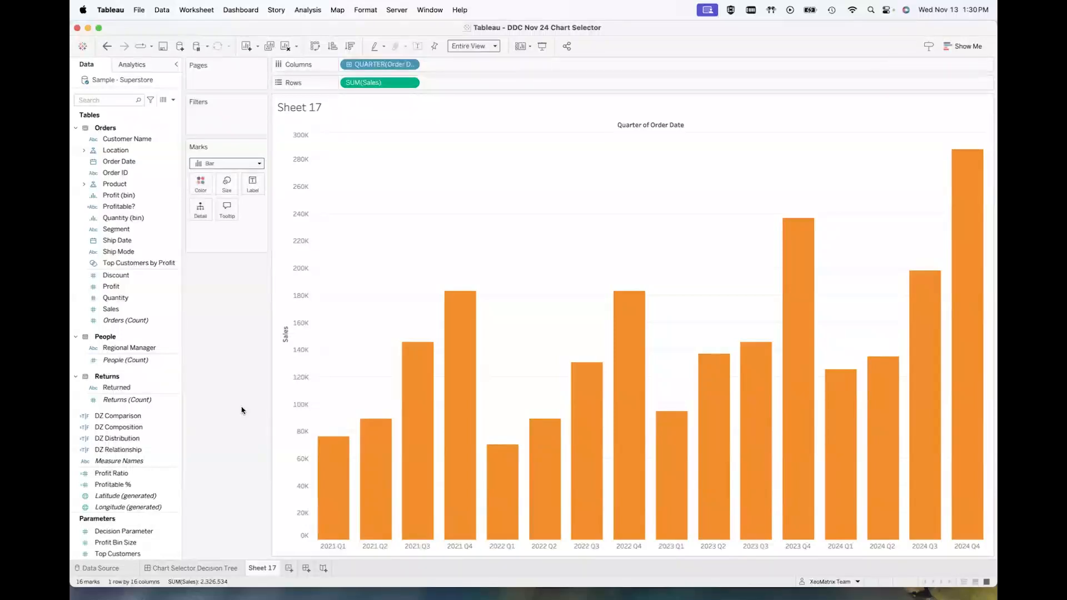
click(256, 164)
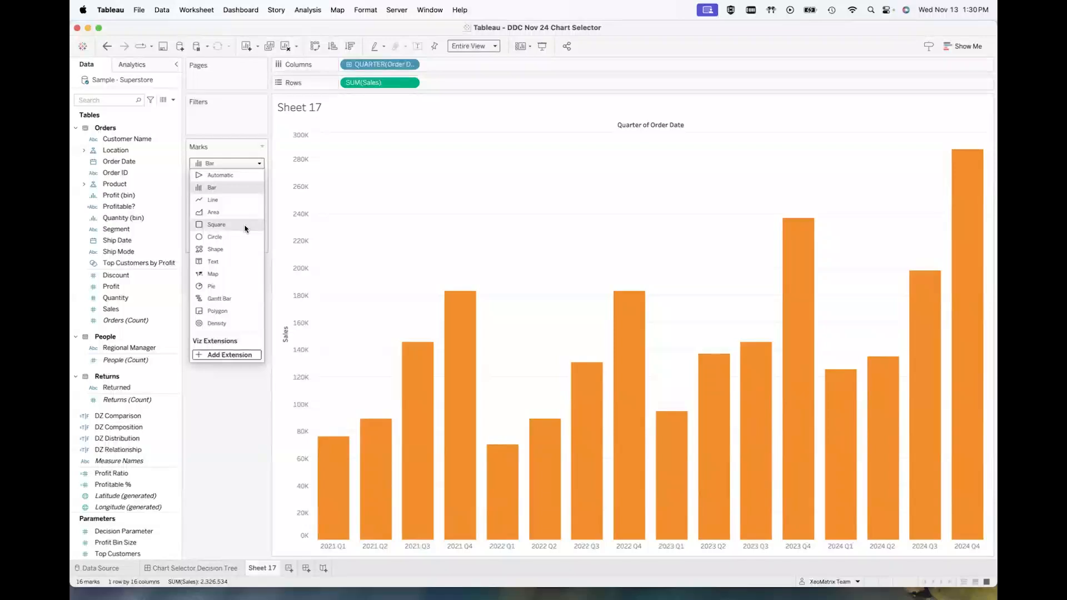
click(380, 176)
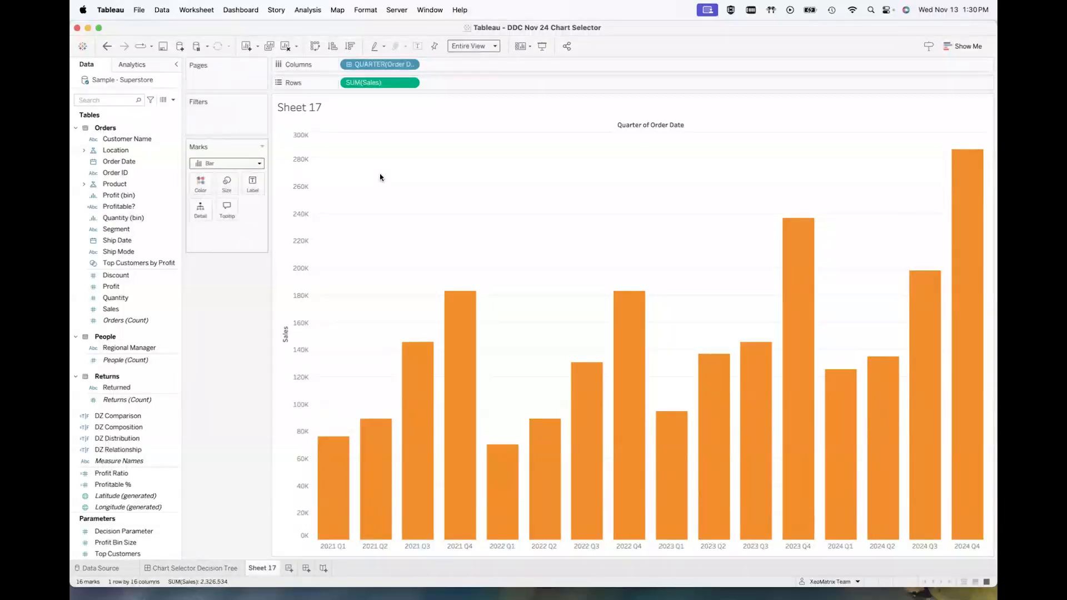
Try the quarterly Order Date as a continuous field and return it to discrete
click(410, 64)
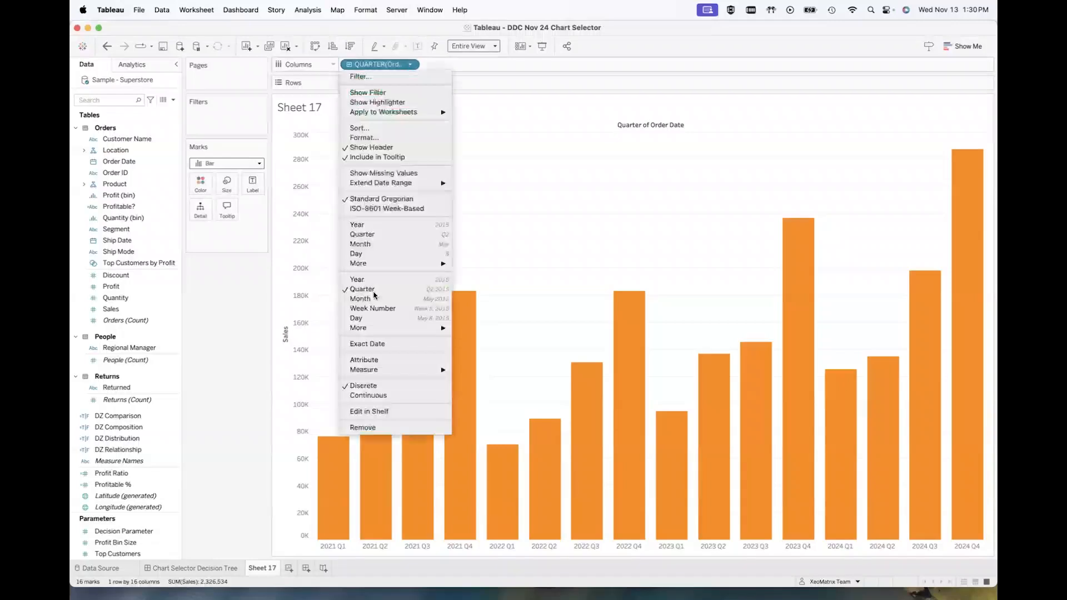
click(355, 396)
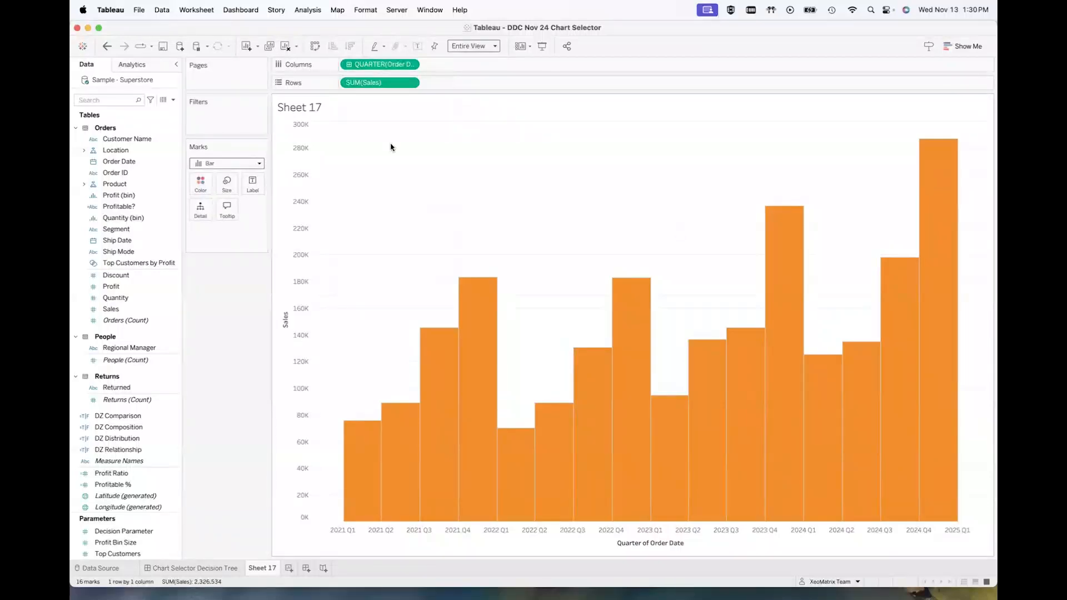
click(410, 64)
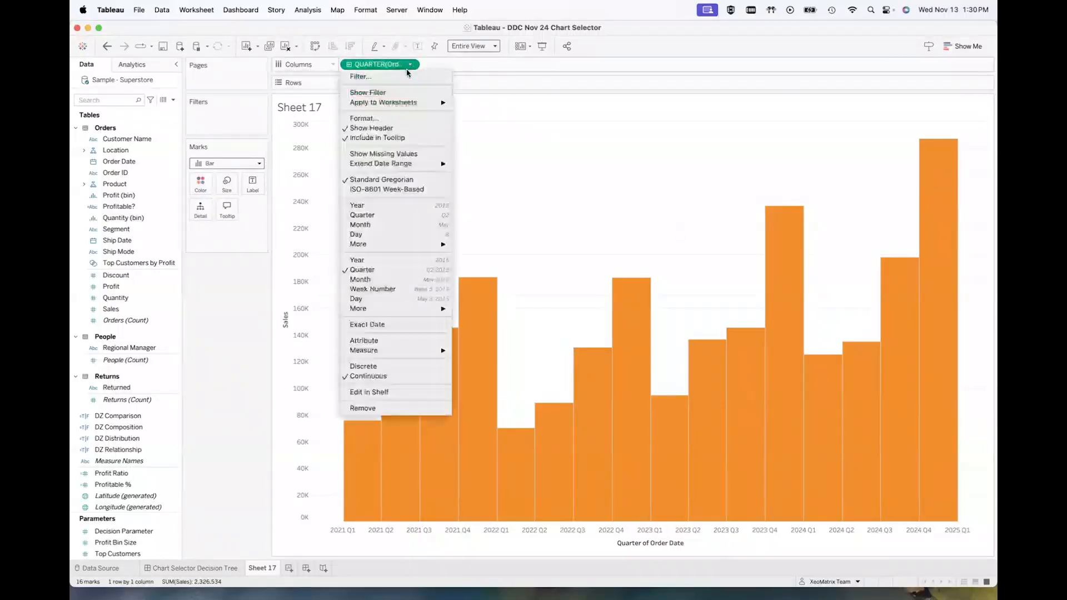
click(373, 366)
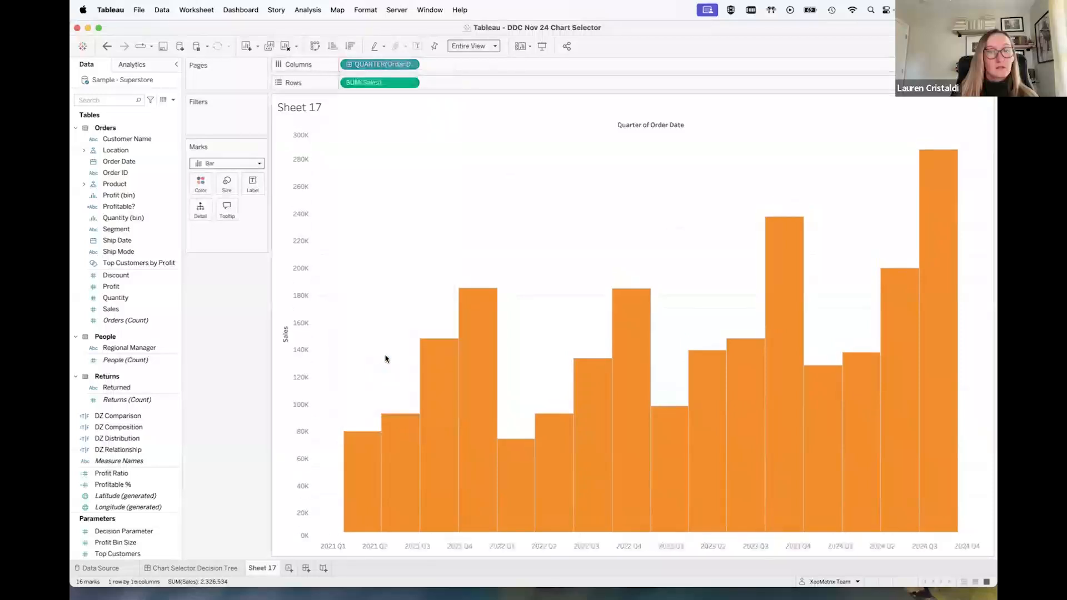
mouse_move(395, 380)
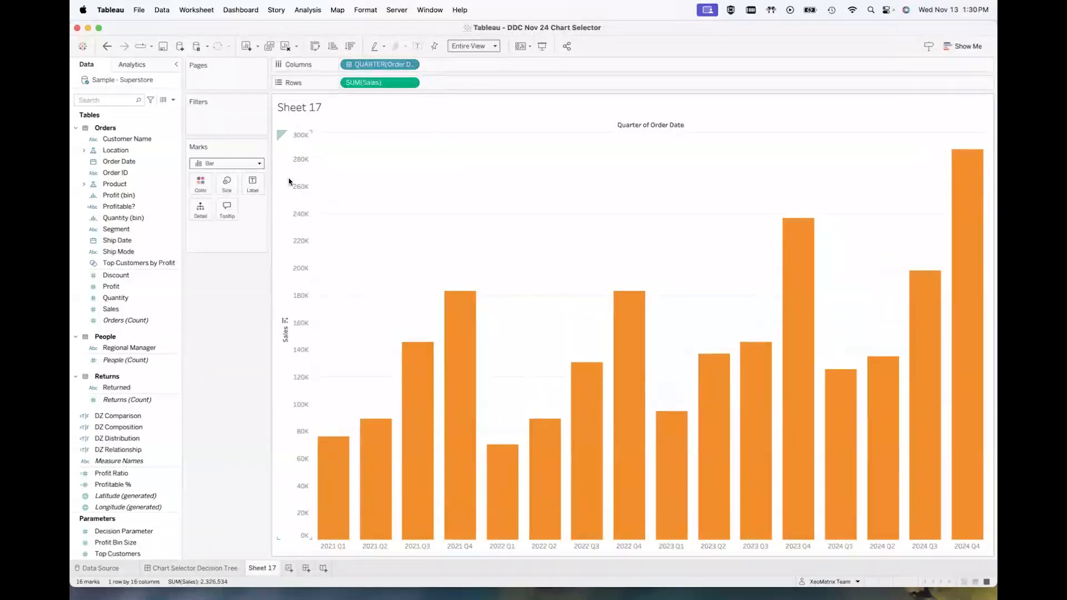
click(259, 163)
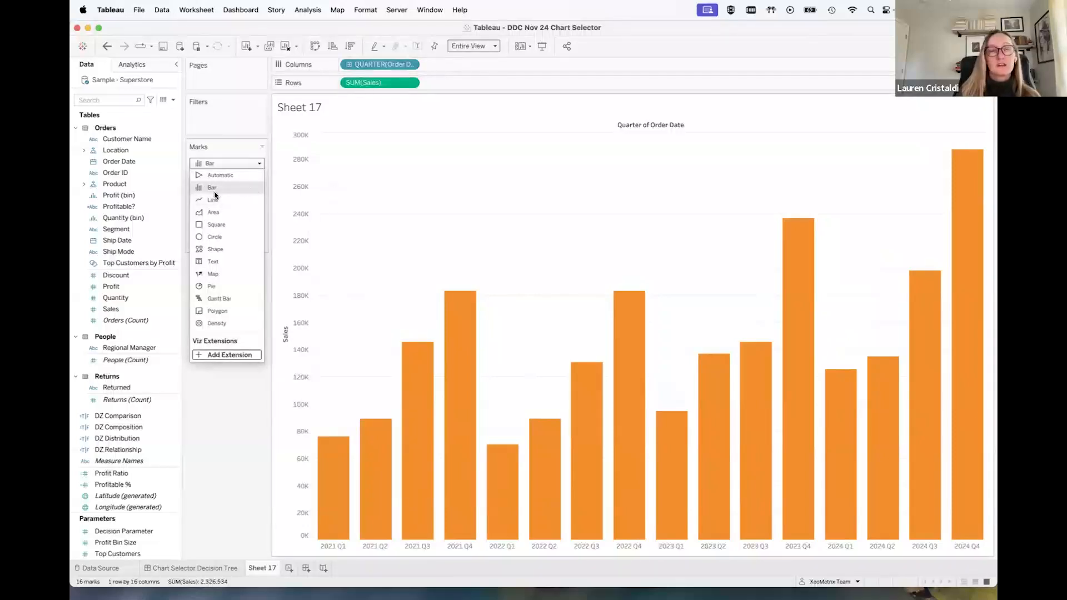
click(403, 249)
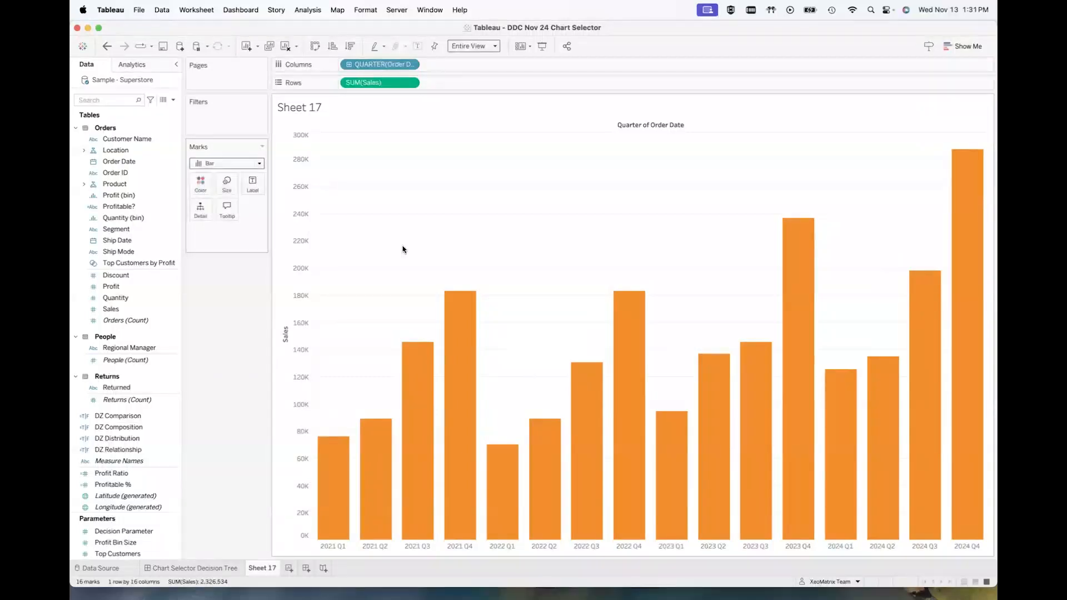
Colour the quarterly bars by Sales using the Sales measure from the Orders table
click(371, 82)
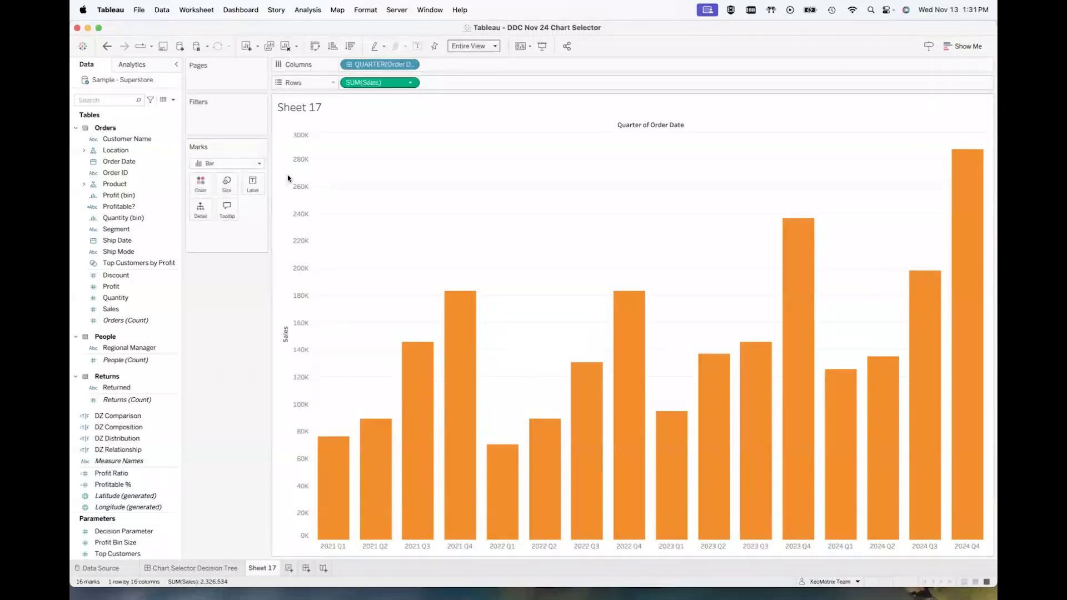
click(108, 308)
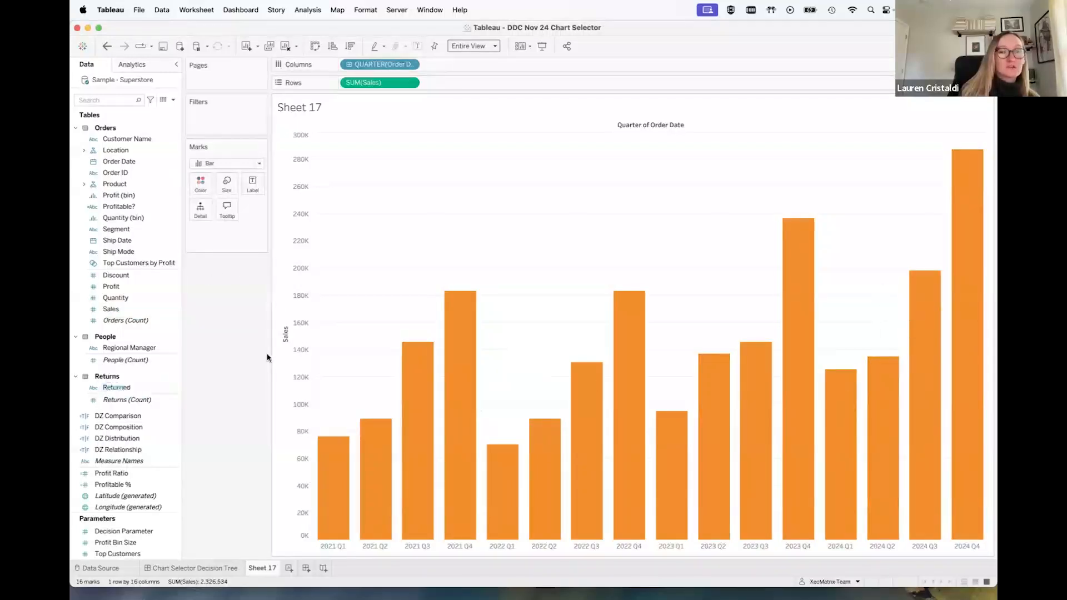
drag(123, 310, 201, 183)
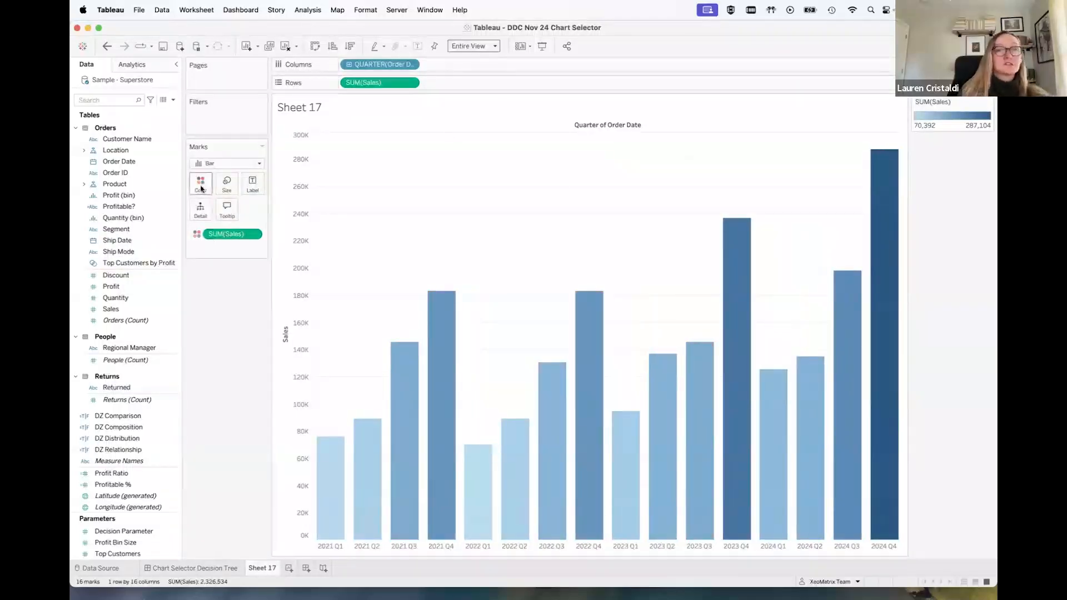
Examine the Single Metric | Multi Periods line chart on the Chart Selector Decision Tree dashboard
mouse_move(449, 369)
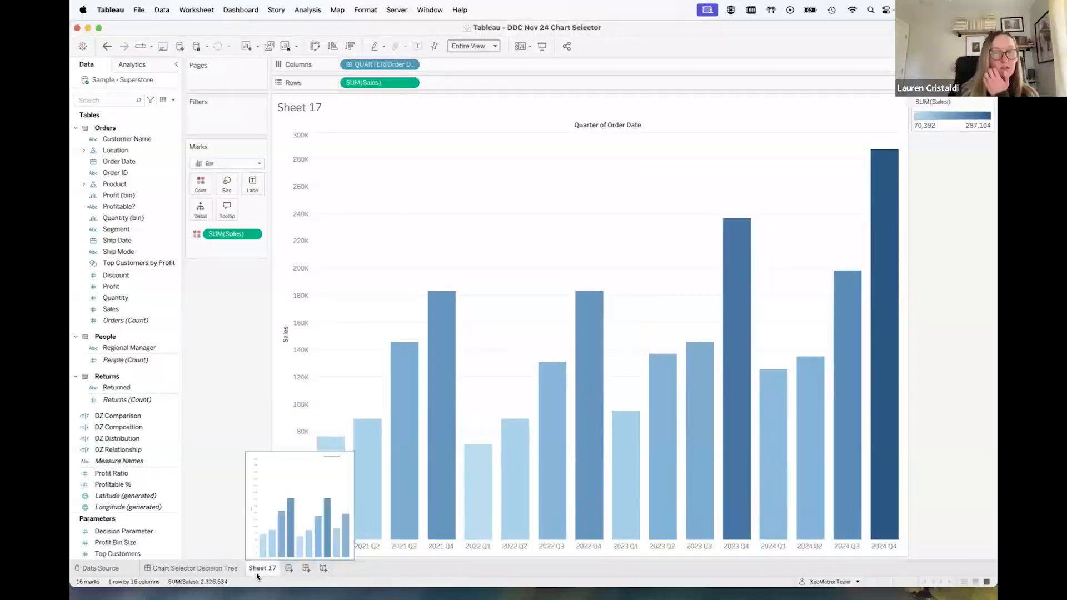
mouse_move(206, 574)
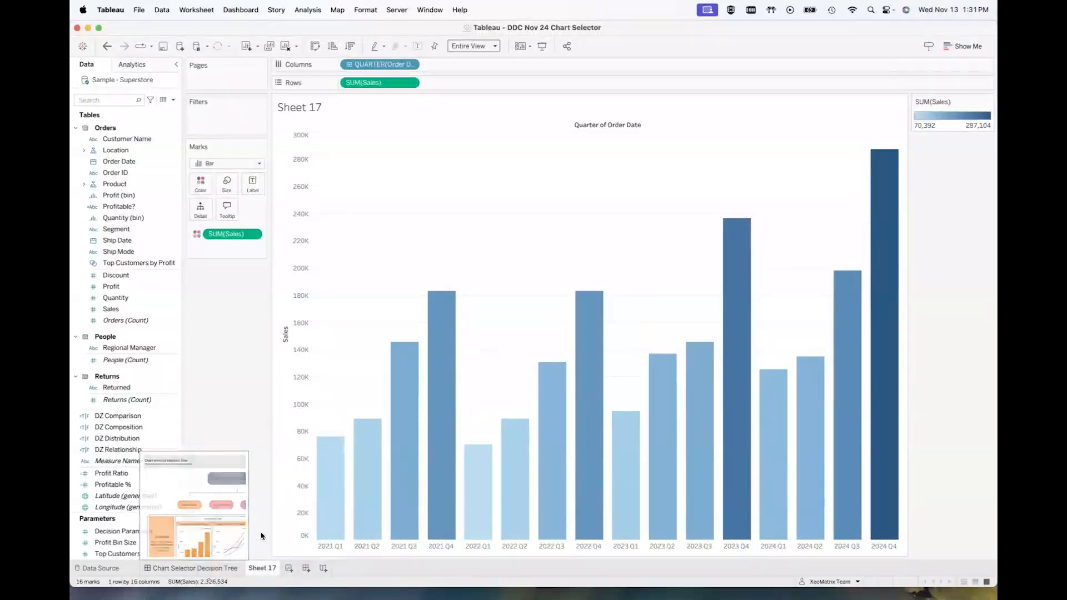
click(206, 569)
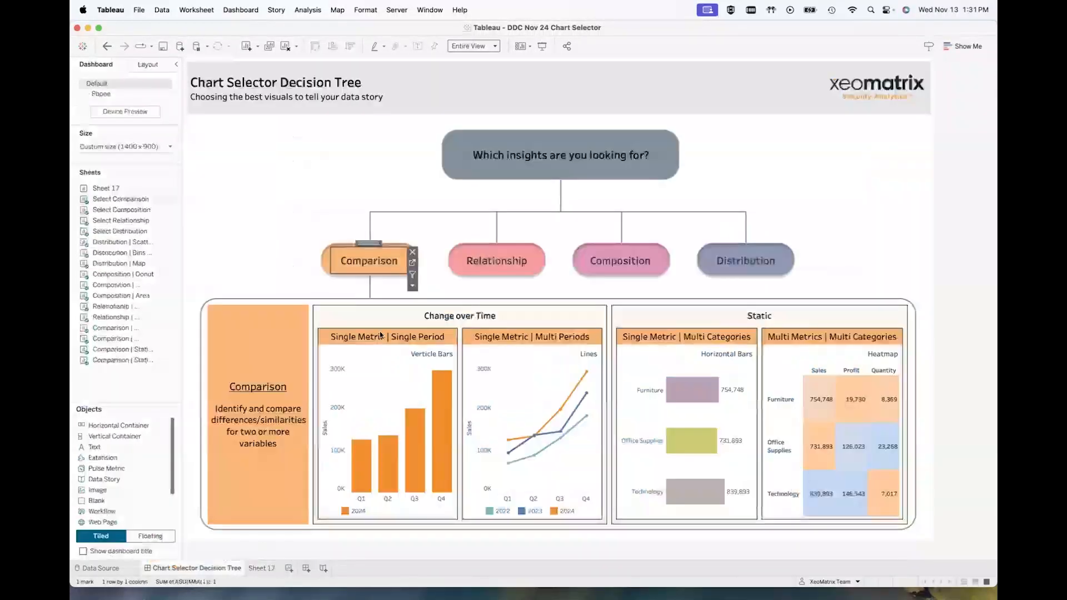
click(533, 387)
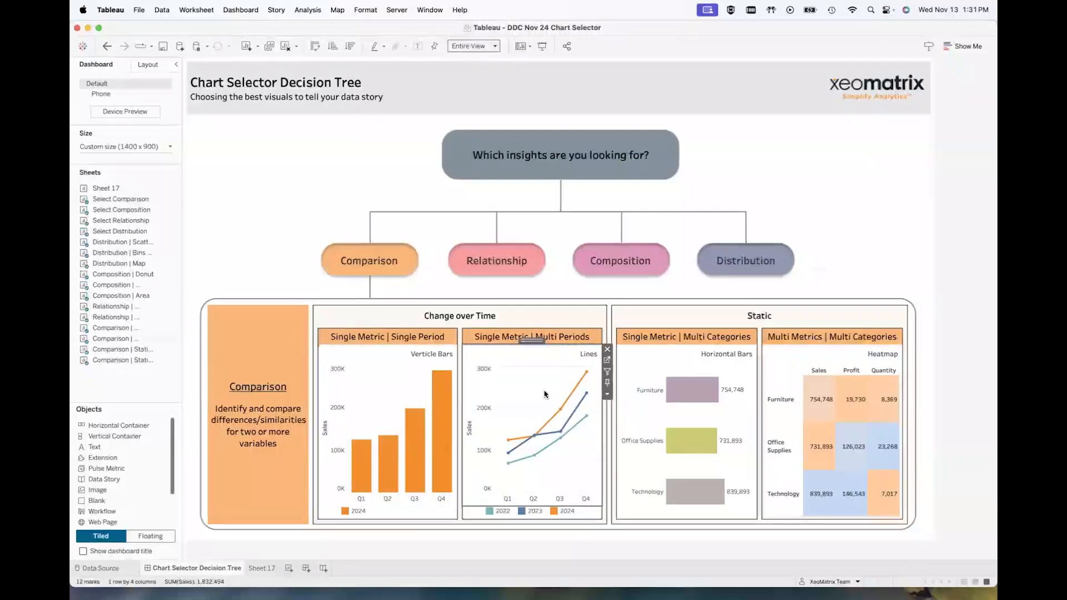
Add a new blank worksheet after Sheet 17 and open it after rechecking the Chart Selector Decision Tree dashboard
click(288, 568)
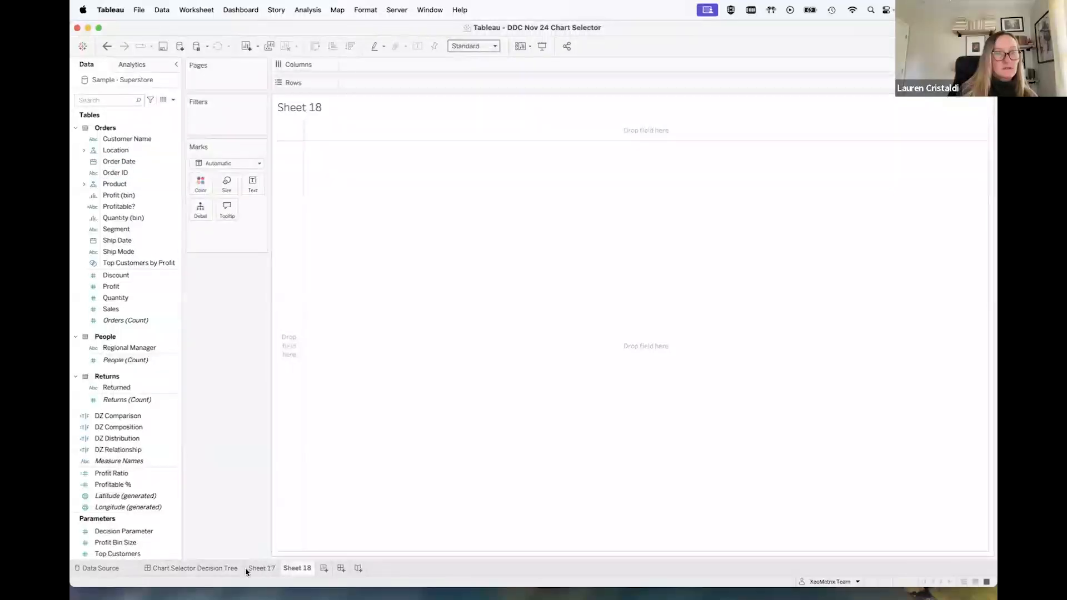
click(208, 569)
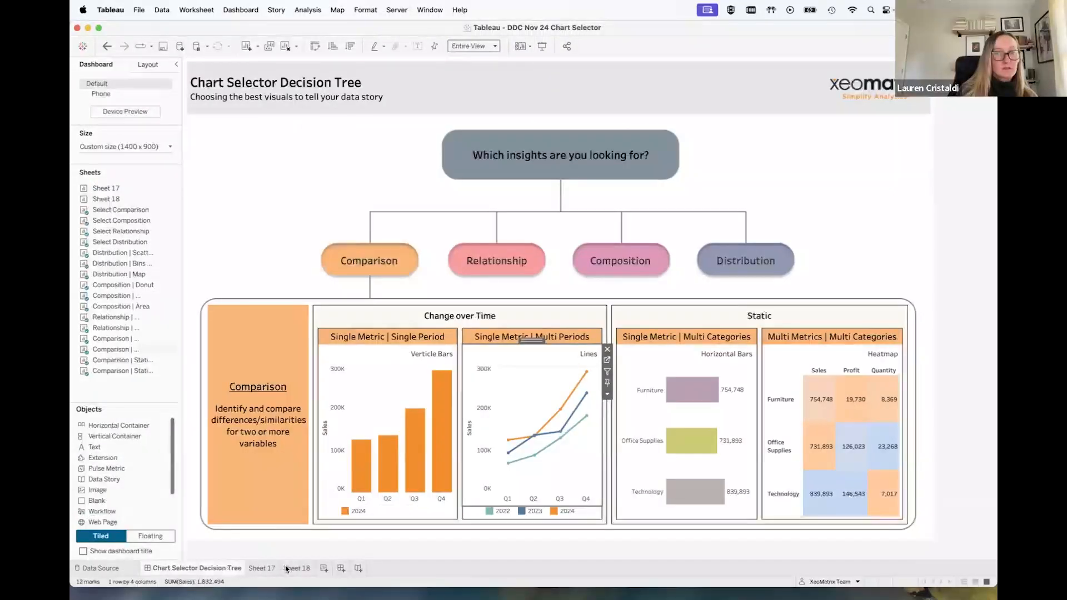
click(300, 568)
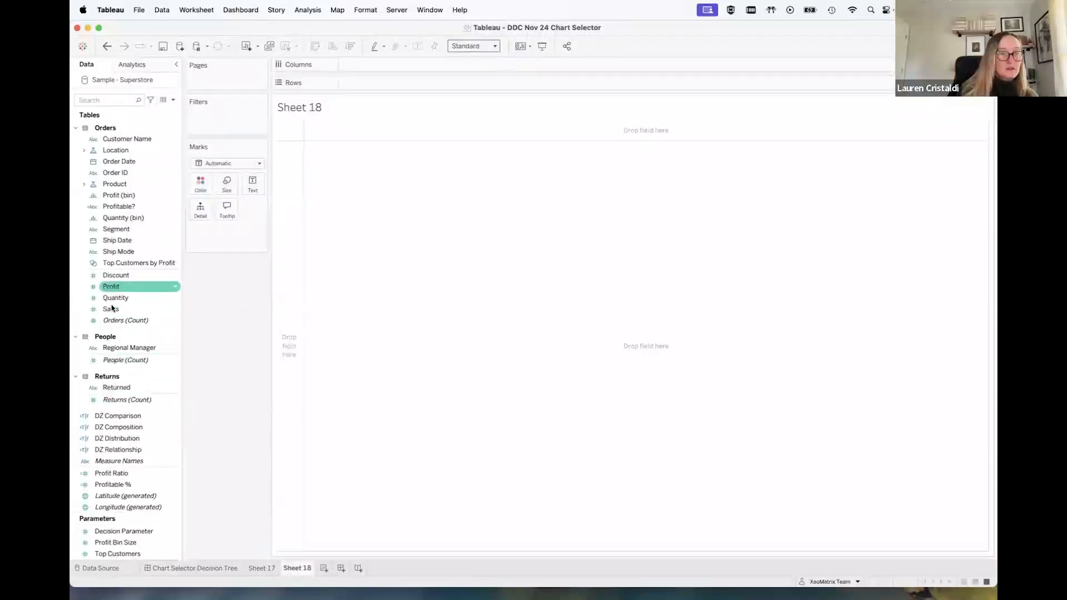
Show Sales as text in the blank worksheet and split it by year with Order Date on columns
drag(110, 309, 473, 214)
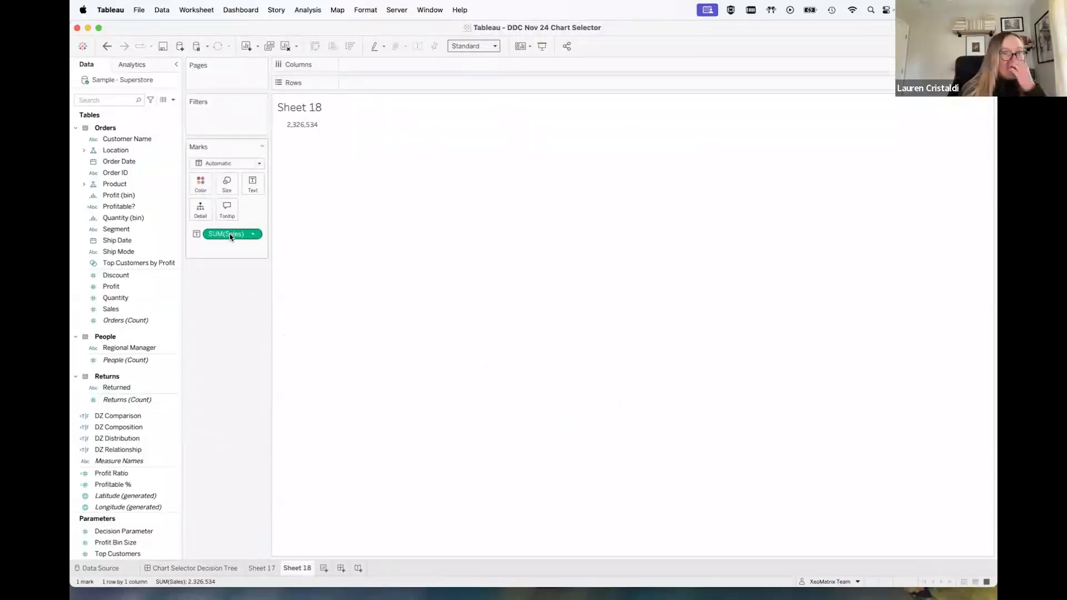
click(123, 227)
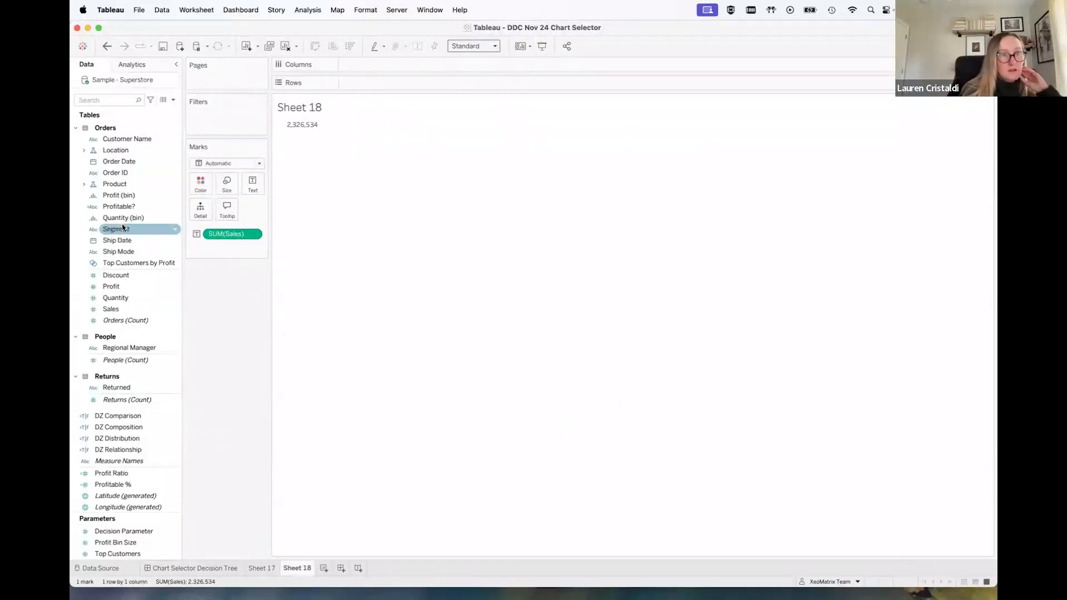
drag(117, 165, 364, 65)
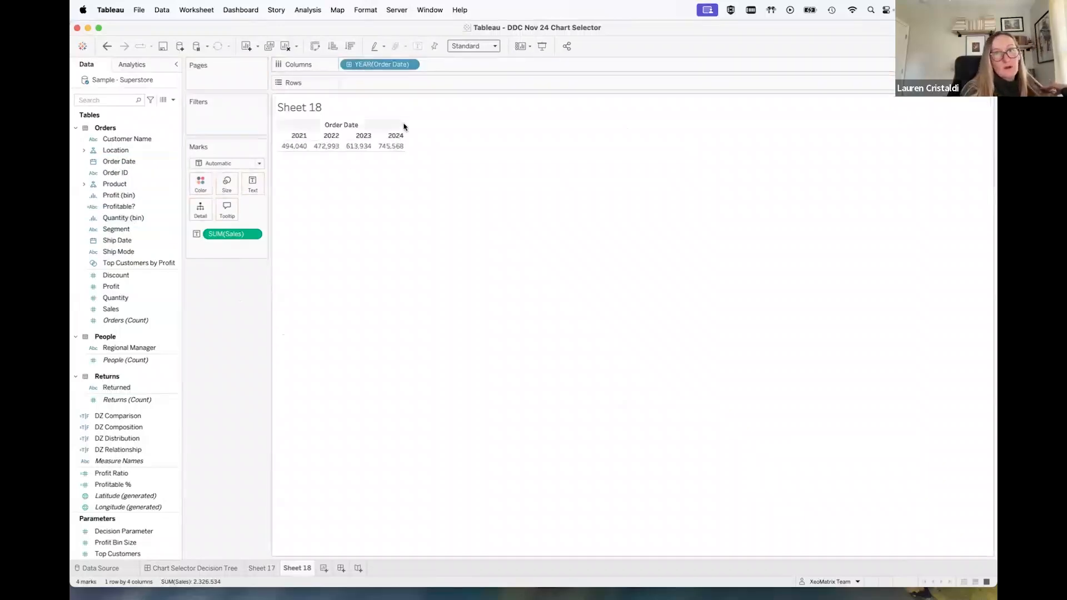
Plot Sales on rows as a line over the Order Date years and fit the chart to the entire view
drag(218, 237, 414, 84)
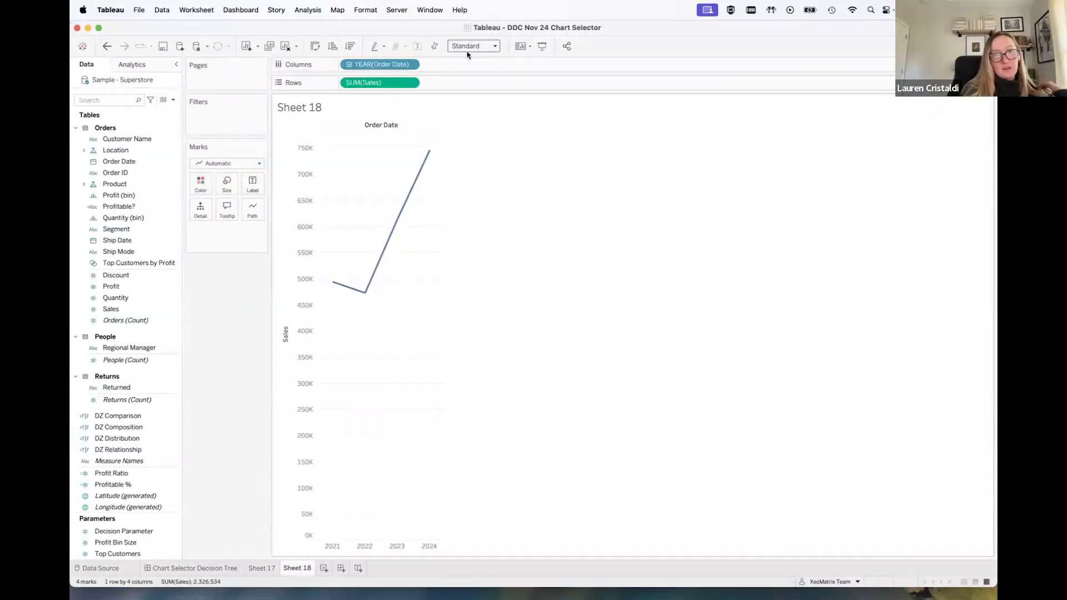
click(496, 46)
click(479, 84)
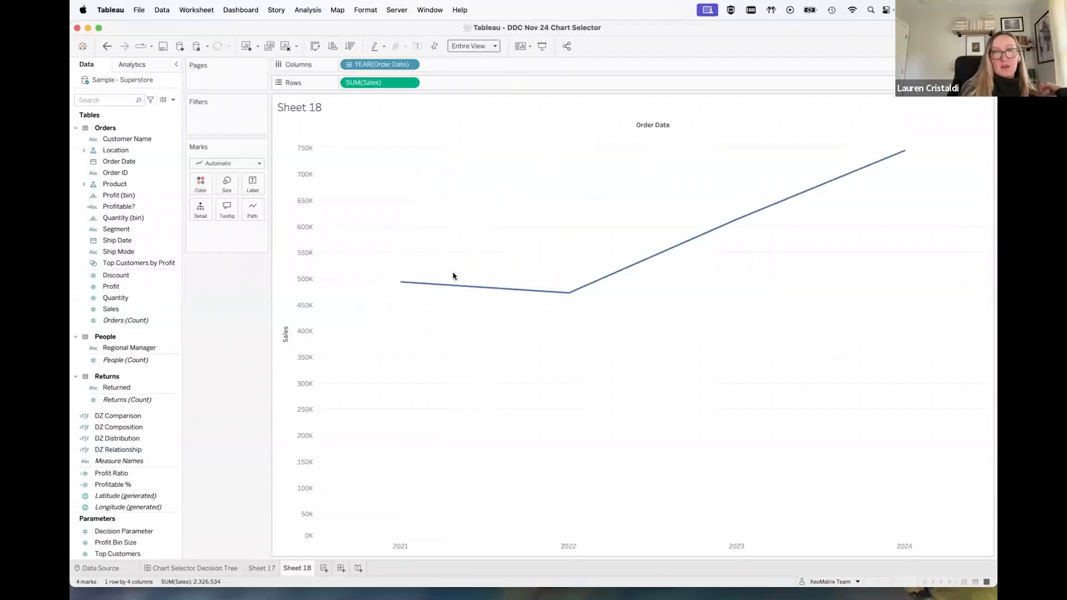
Colour the Sales line by Order Date year and break the columns down by discrete quarter
drag(101, 162, 200, 182)
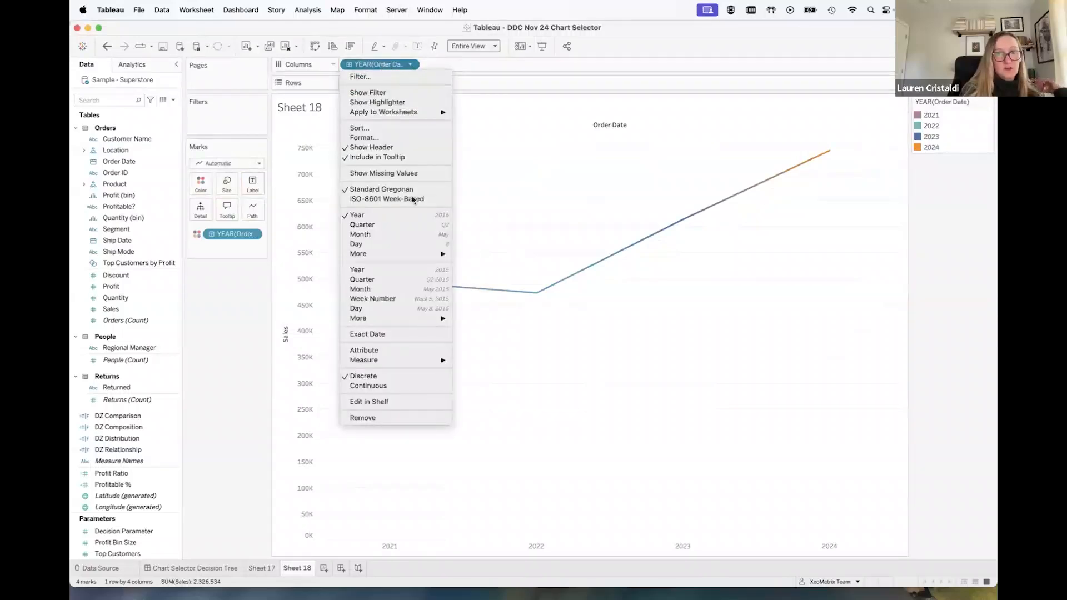
click(388, 228)
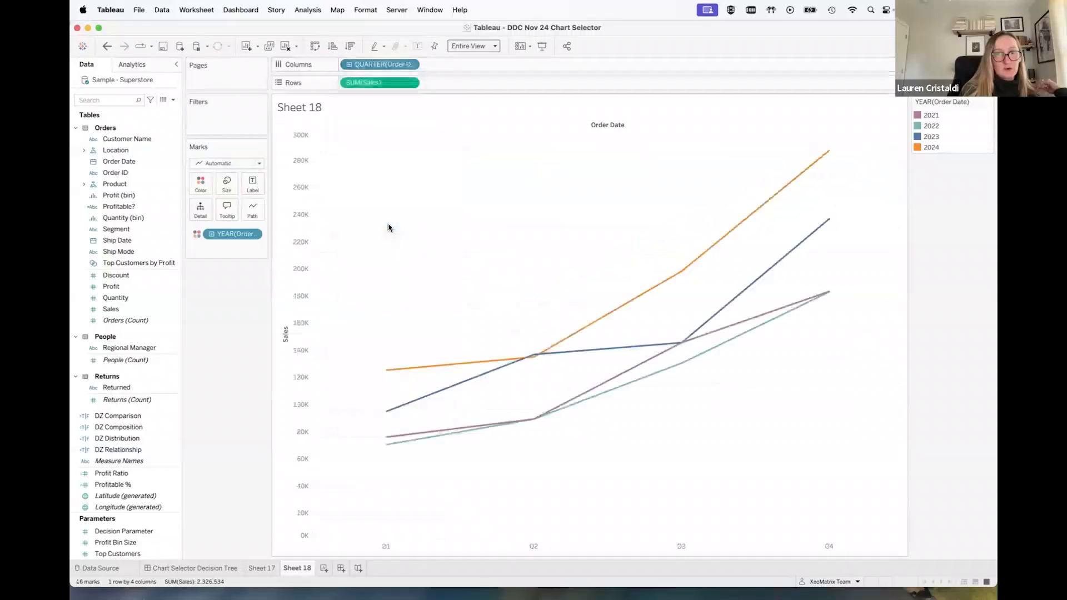
click(410, 64)
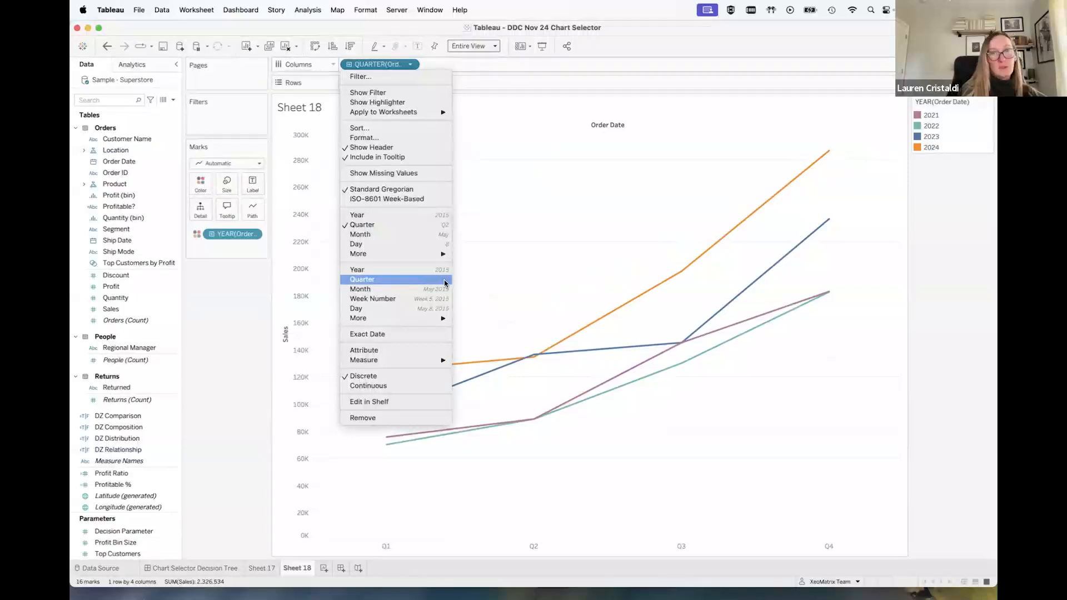
click(552, 290)
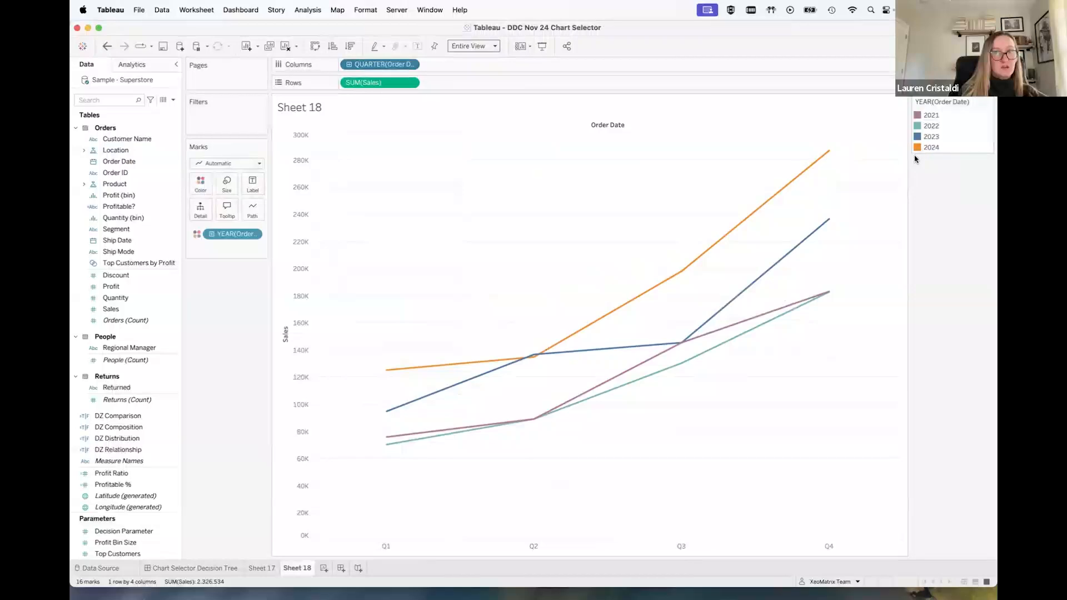
Change Order Date on columns to discrete month and show markers on all points of the lines
click(410, 64)
click(389, 234)
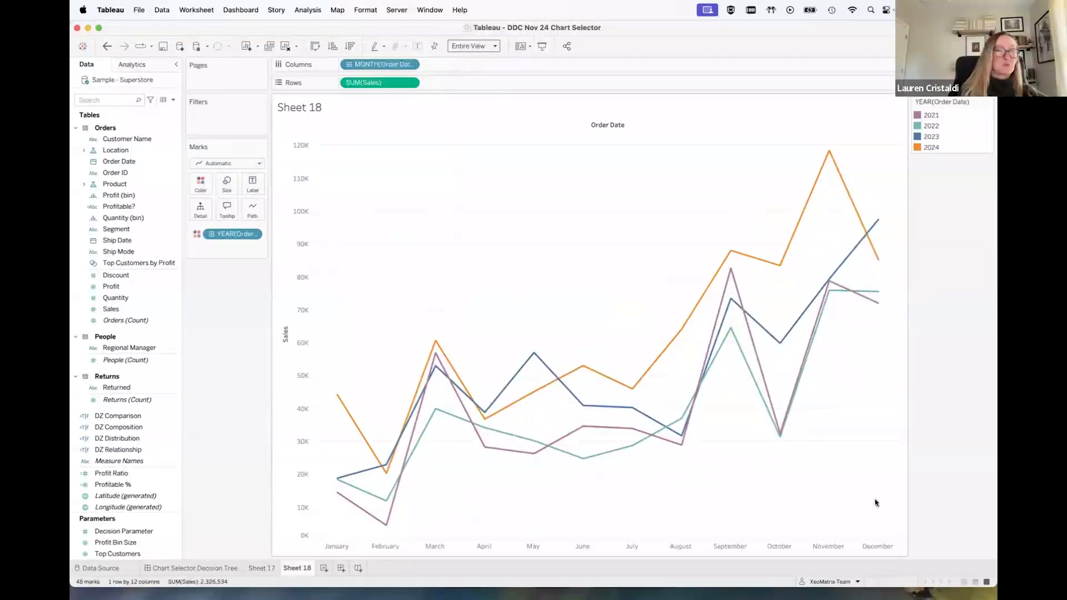
click(199, 188)
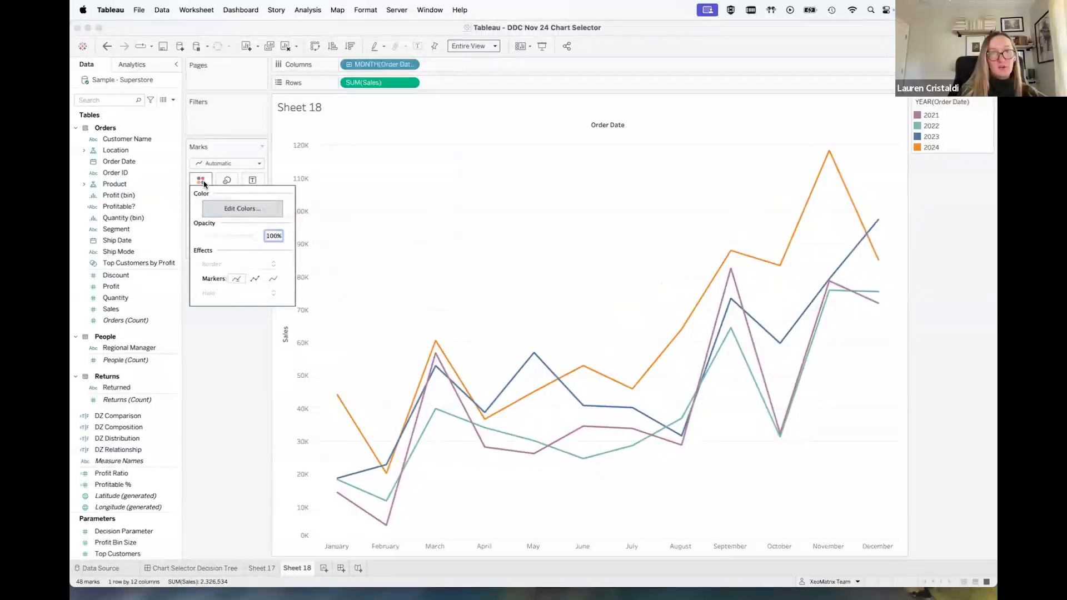
click(255, 279)
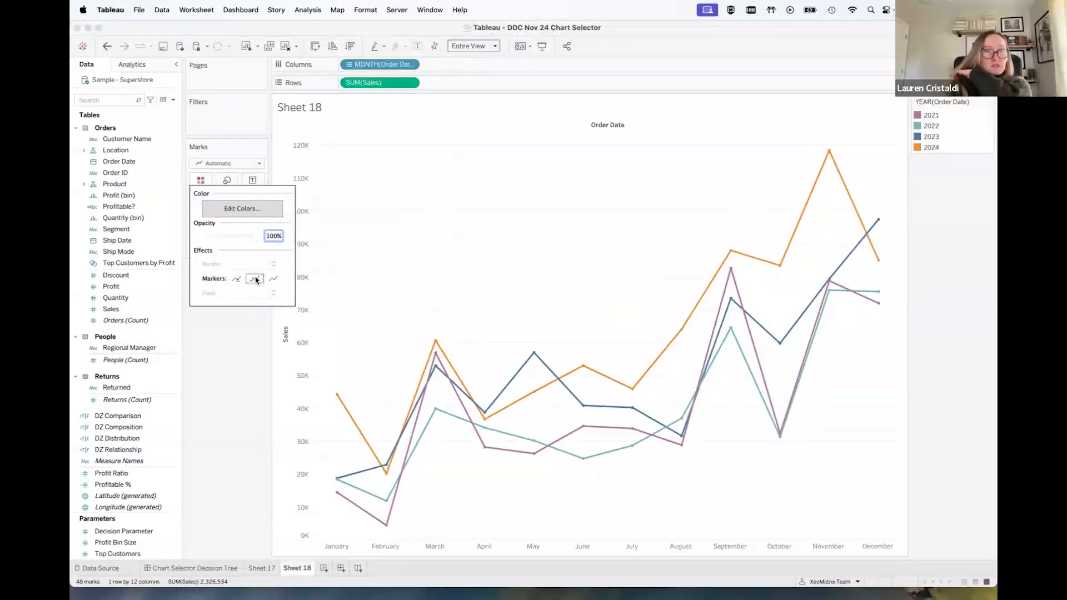
click(450, 270)
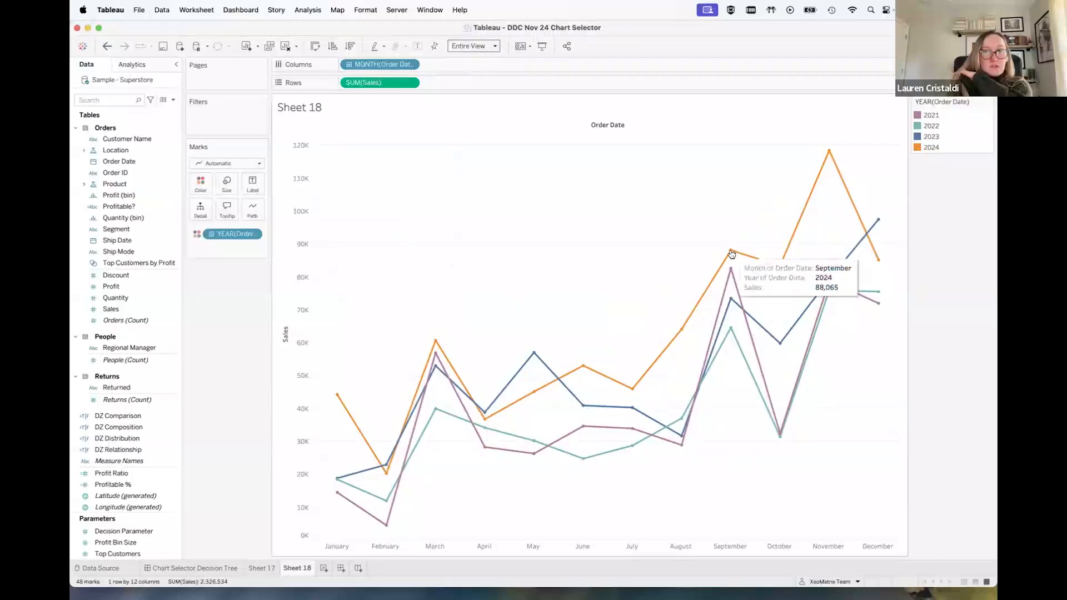
Inspect the September data points on the lines and compare with the Multi Periods chart on the Chart Selector Decision Tree dashboard
mouse_move(827, 153)
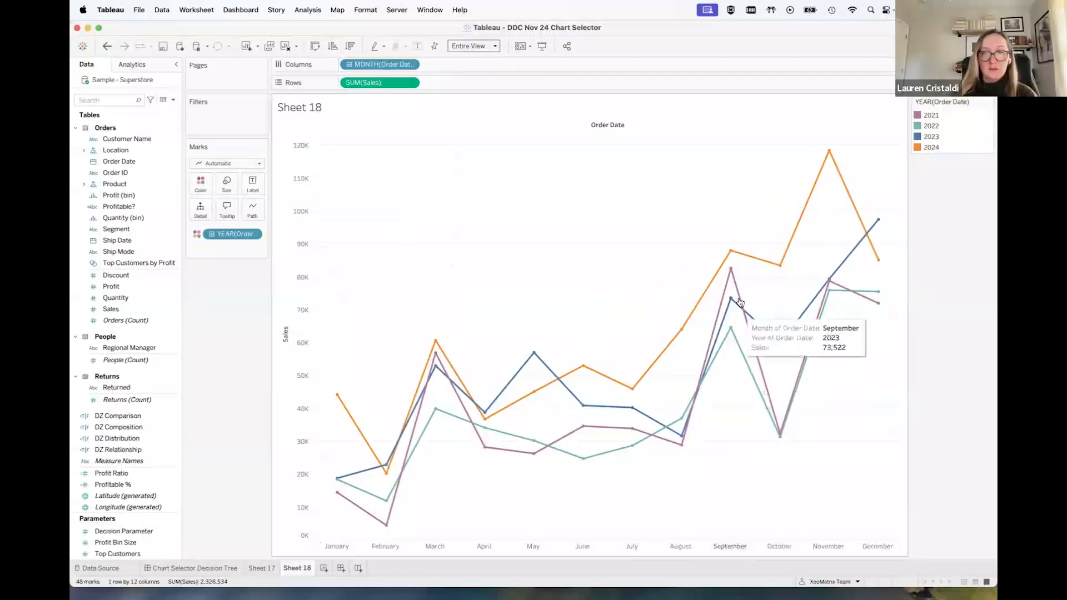
mouse_move(729, 253)
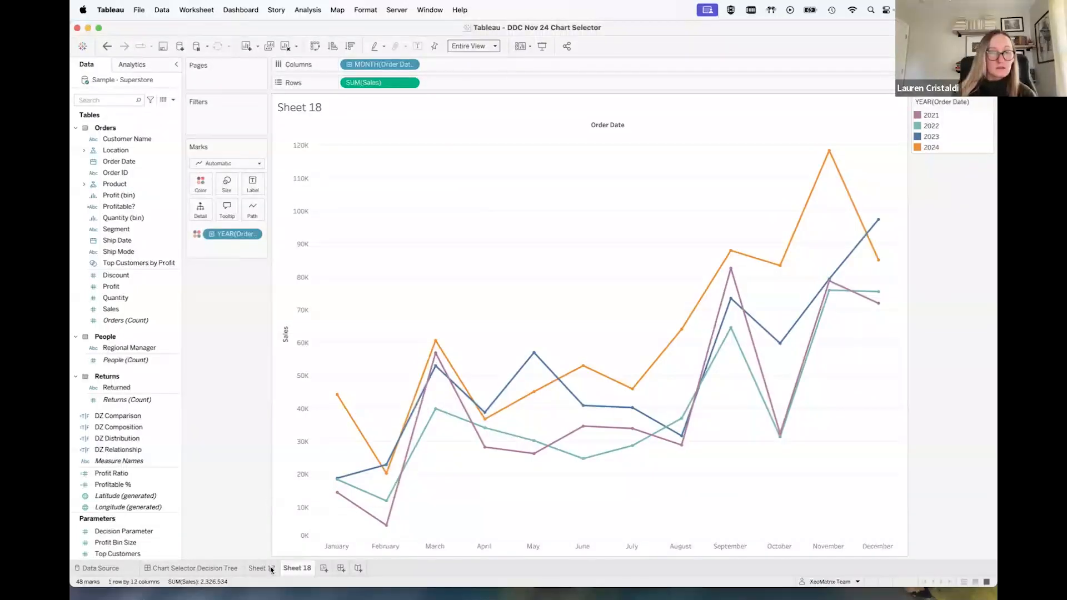
click(208, 569)
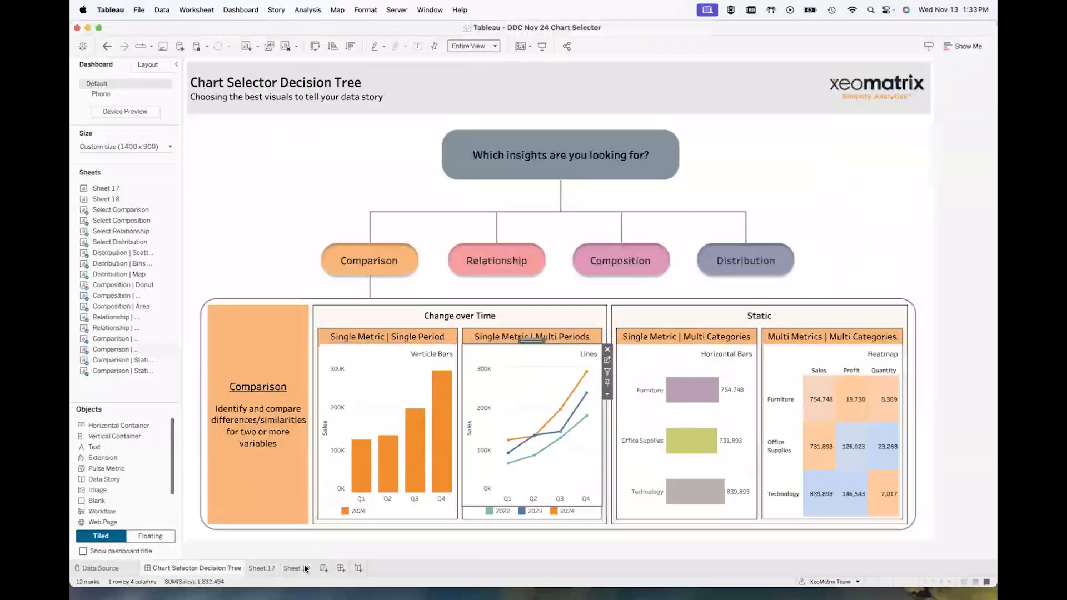
click(303, 568)
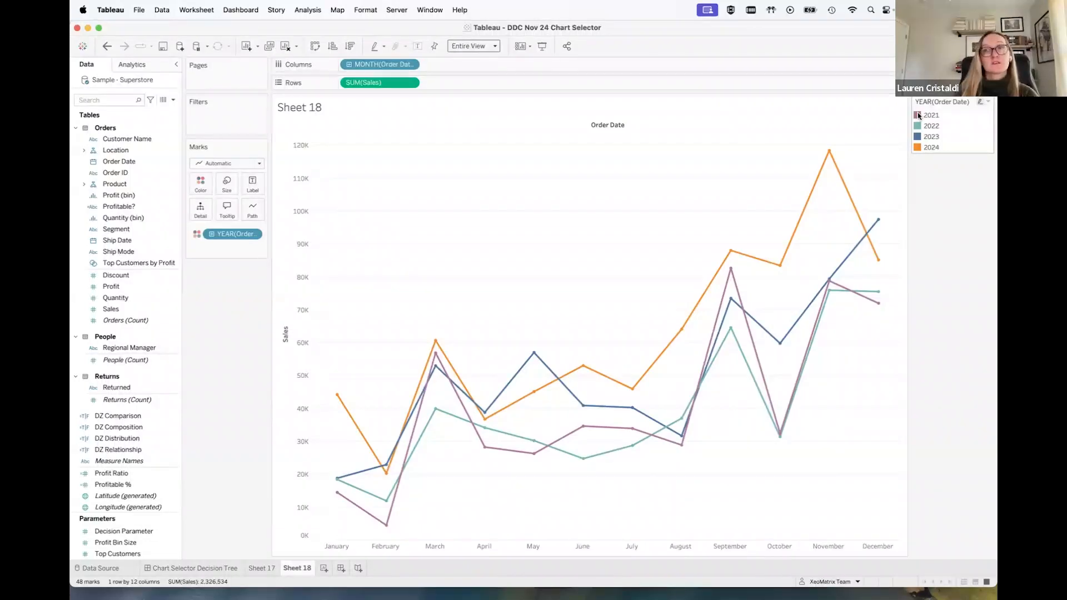
Recolour the 2021, 2022 and 2023 lines grey from the Automatic palette, leaving only 2024 highlighted
click(988, 102)
click(948, 114)
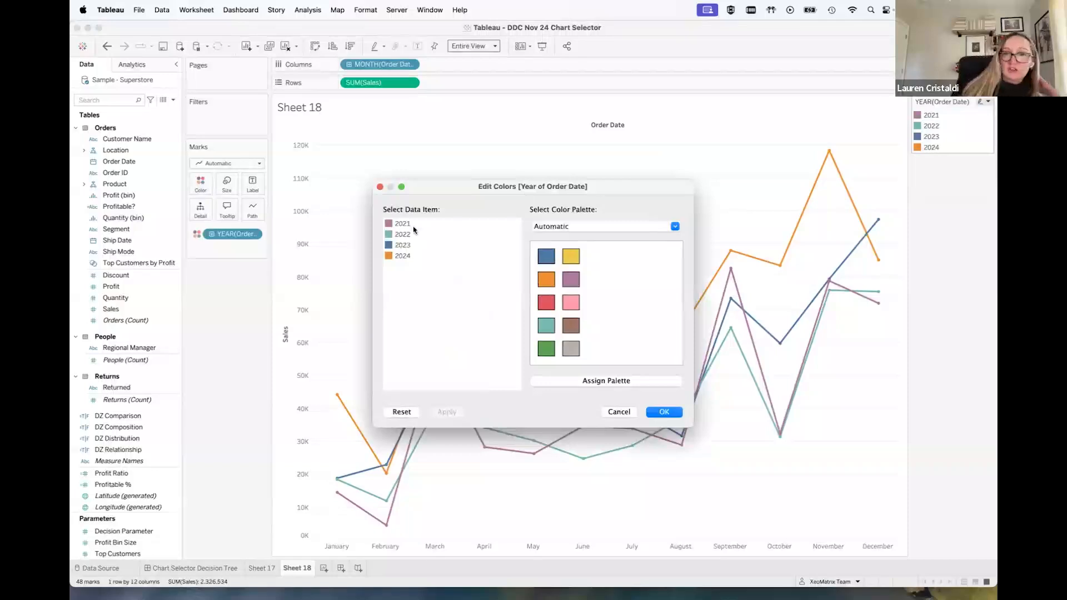
click(571, 348)
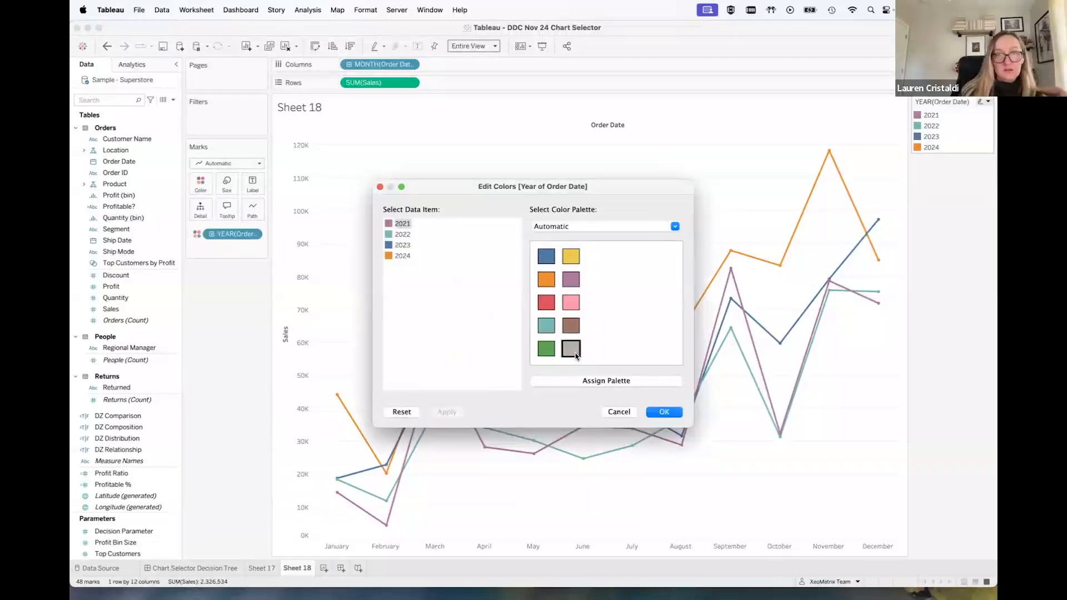
click(402, 234)
click(572, 349)
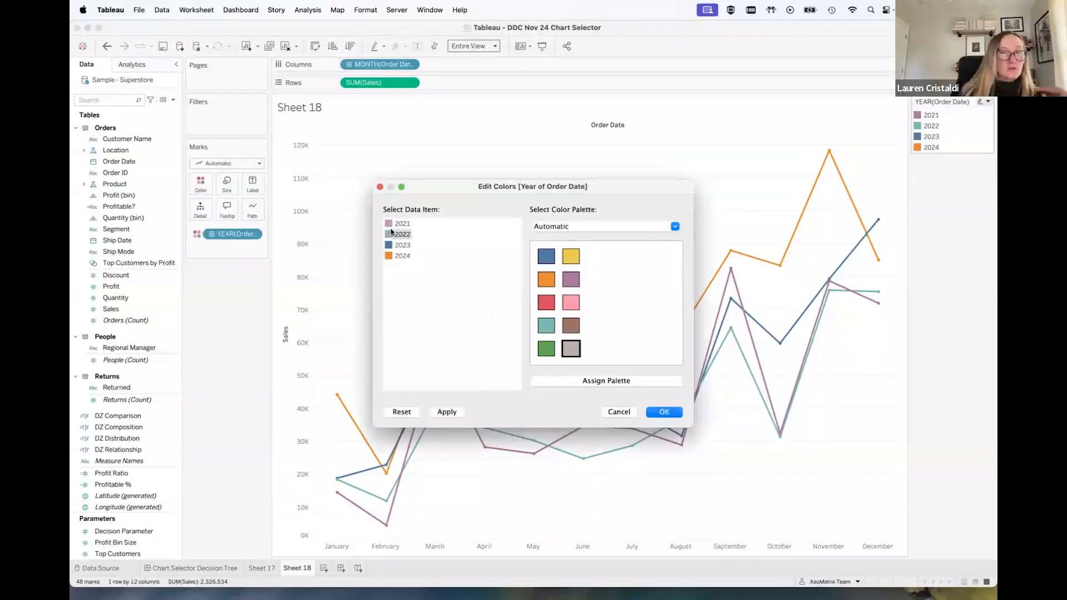
click(391, 245)
click(573, 348)
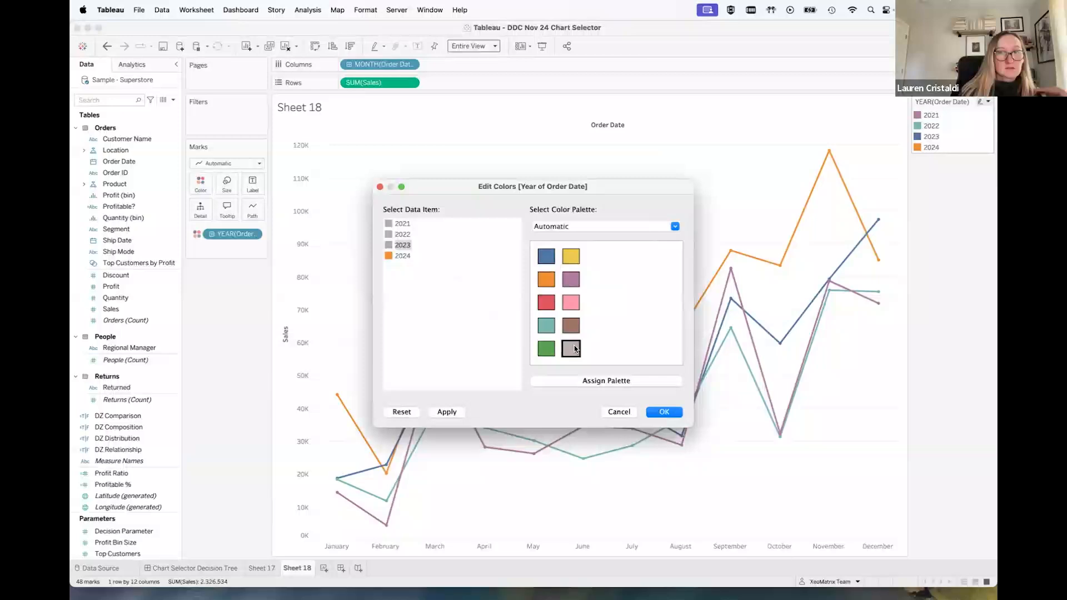
click(664, 412)
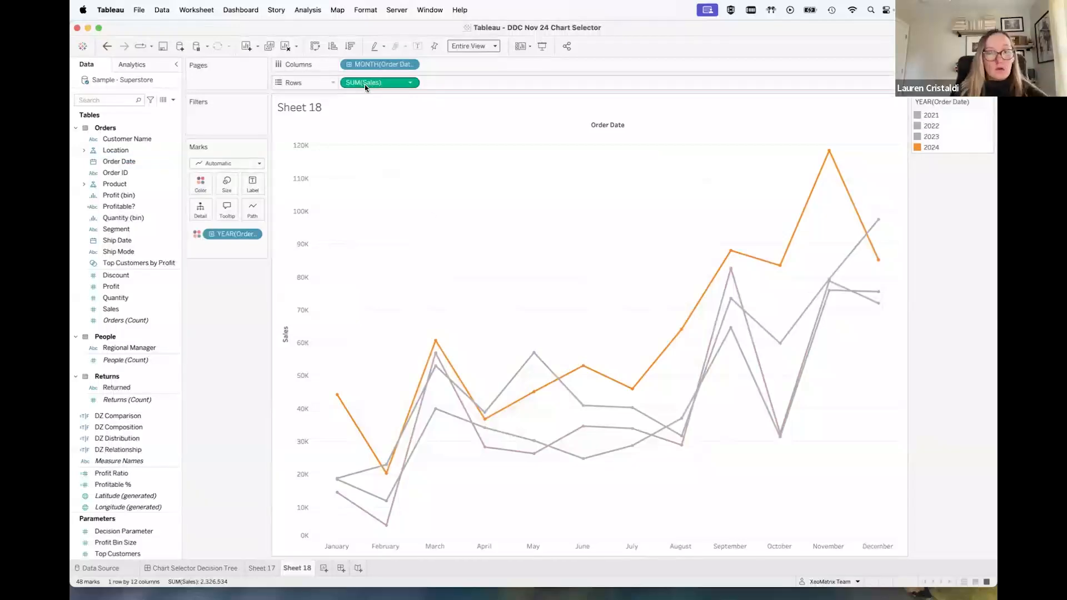
Duplicate the SUM(Sales) measure on rows so the monthly lines are plotted in two stacked charts
drag(364, 85, 475, 85)
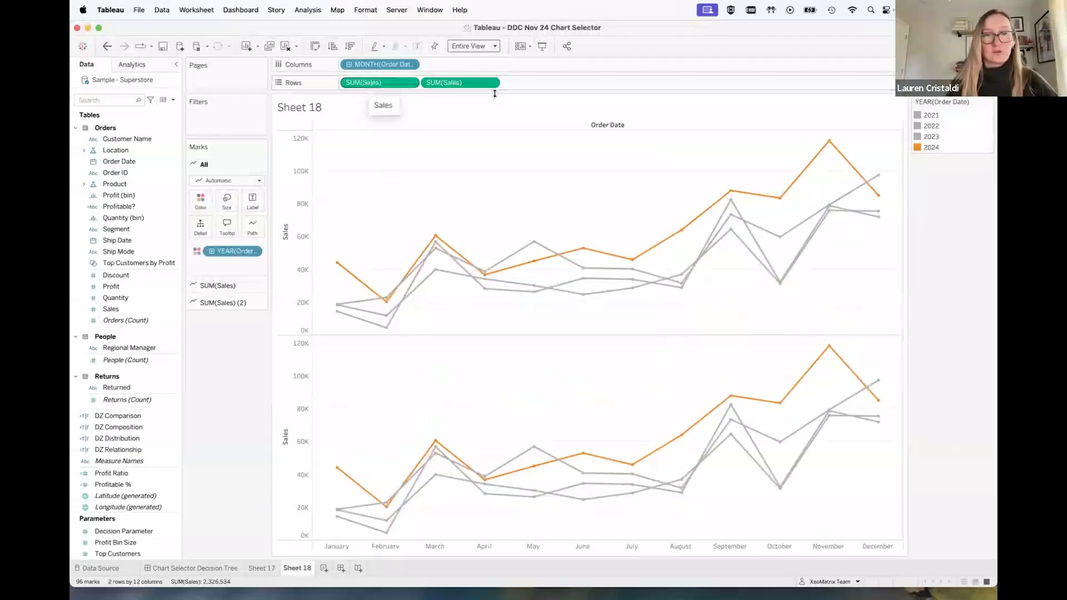
drag(367, 82, 491, 84)
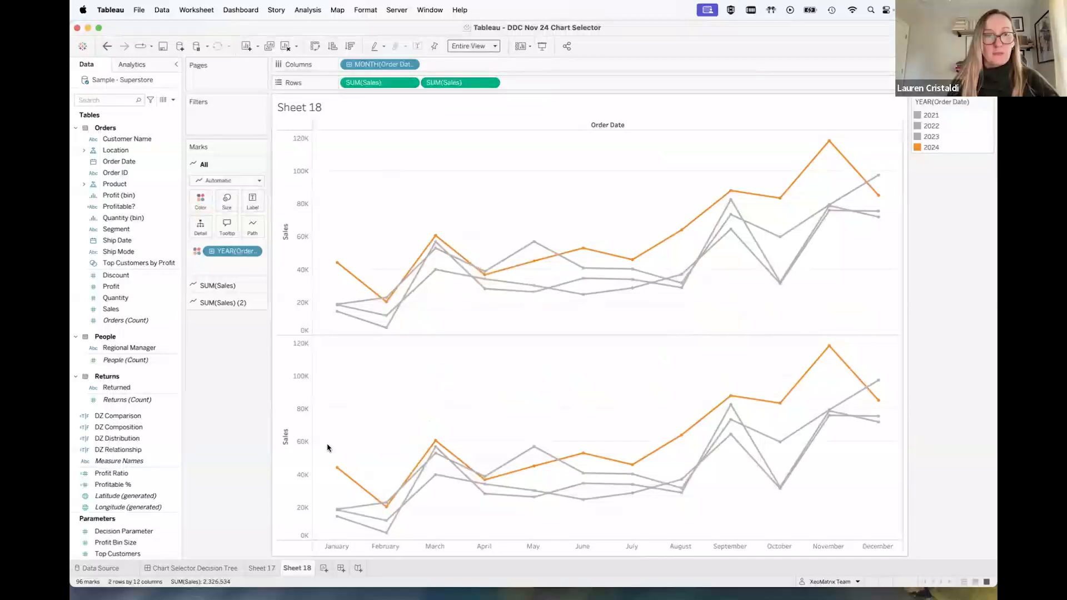
mouse_move(416, 486)
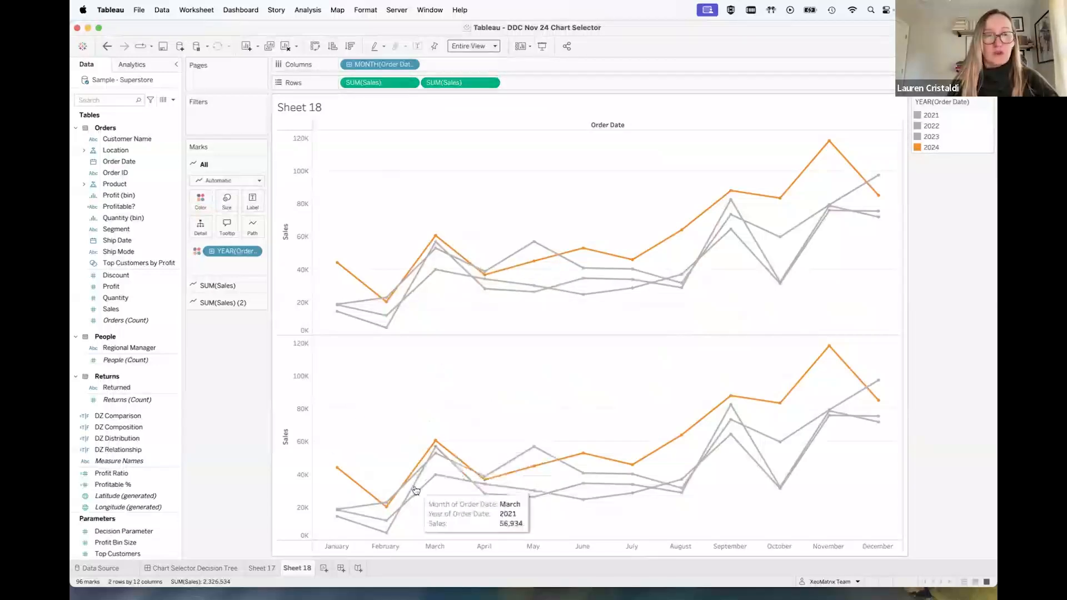
Create a calculated field named Previous Year and begin its formula with YEAR([Order Date])
click(174, 100)
click(112, 108)
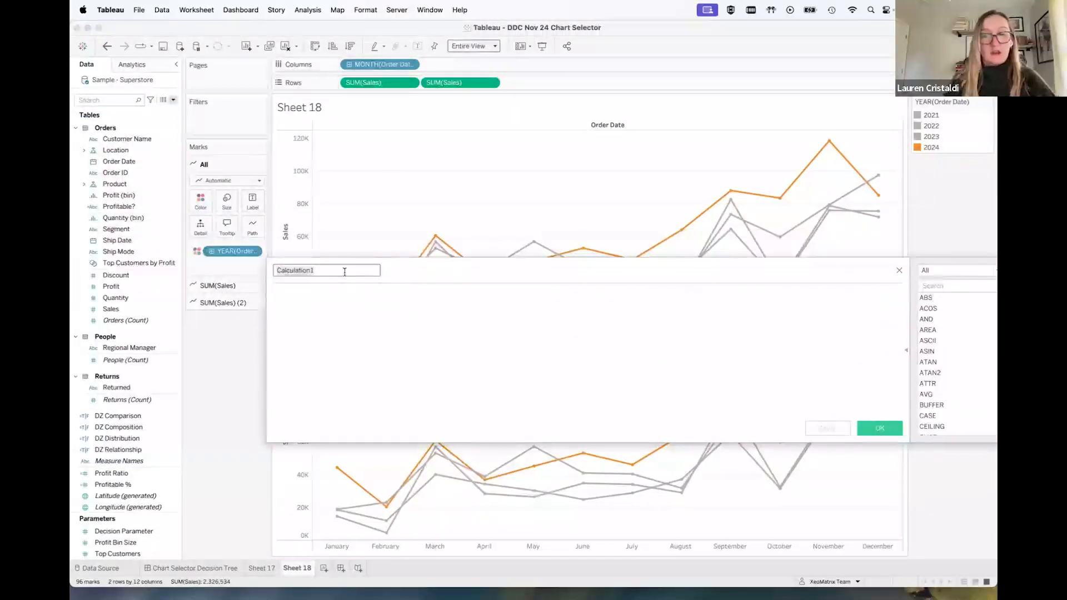
text(Previous Year)
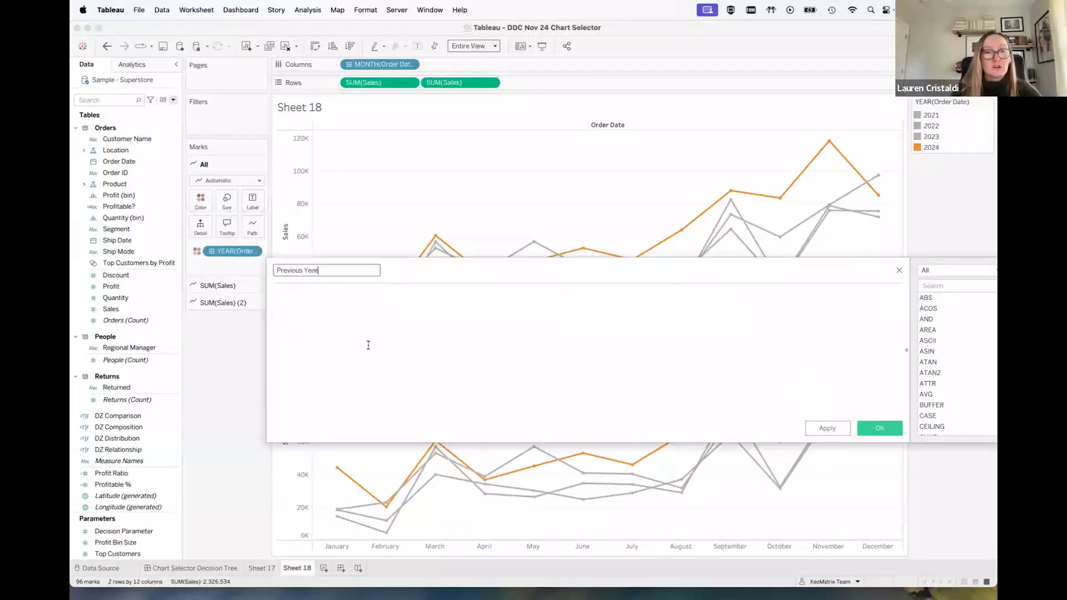
click(345, 326)
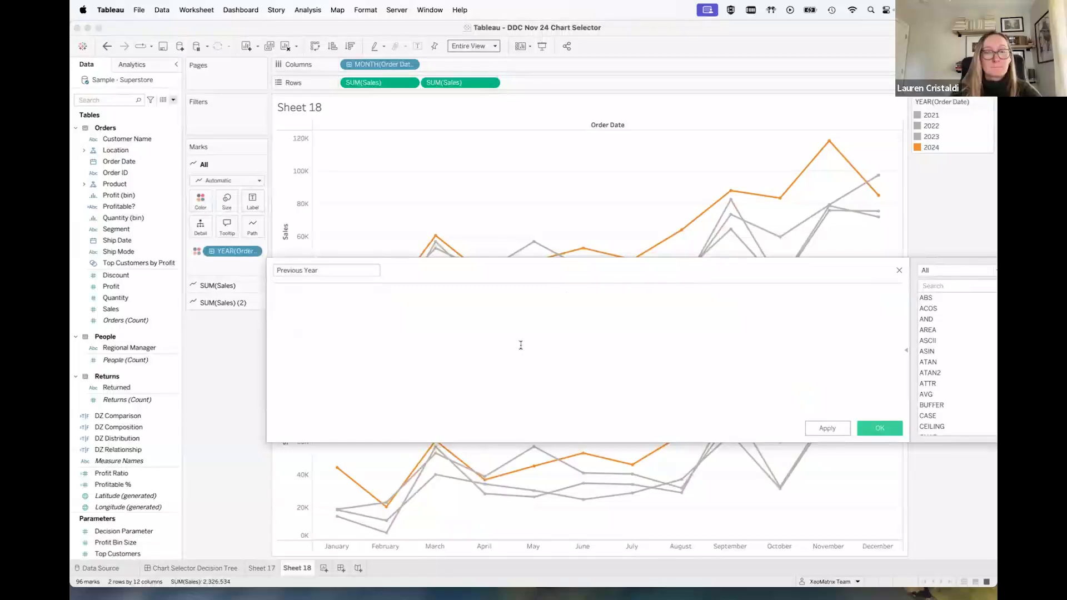
text(Ye)
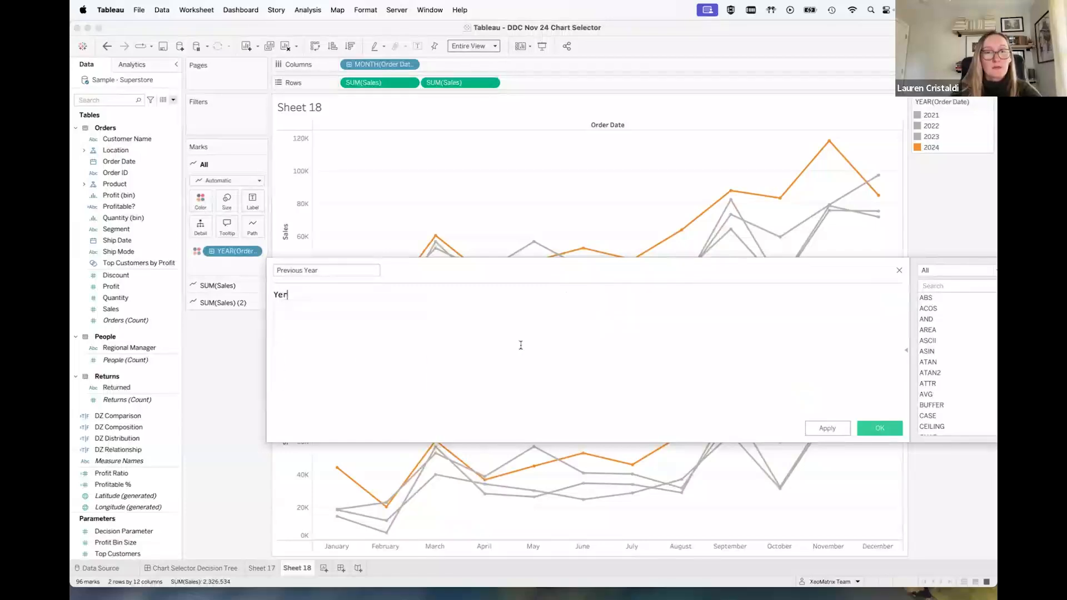
text(ar)
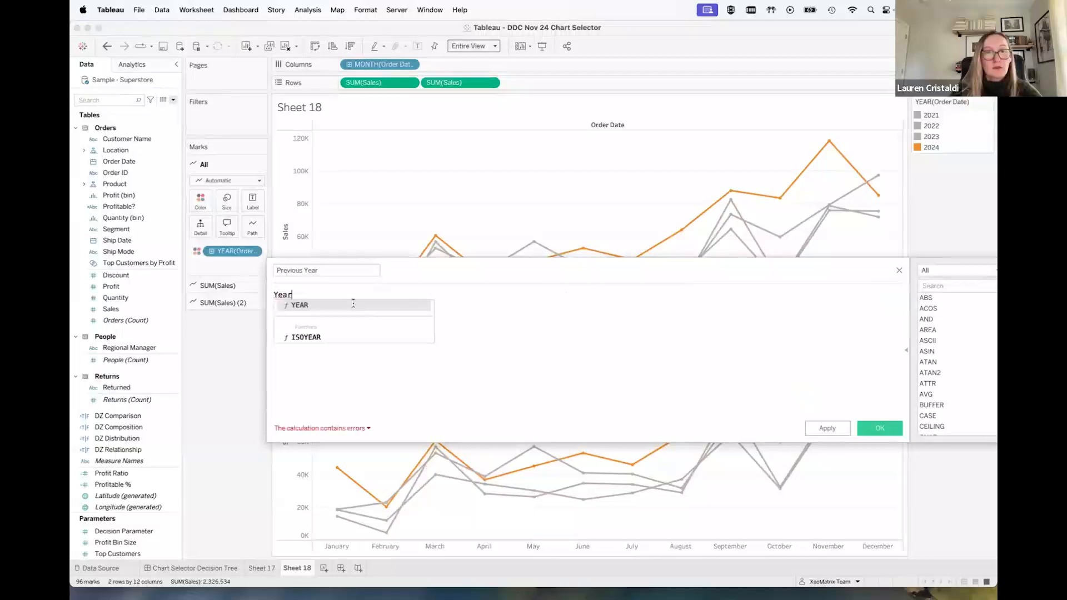
key(Return)
text(or)
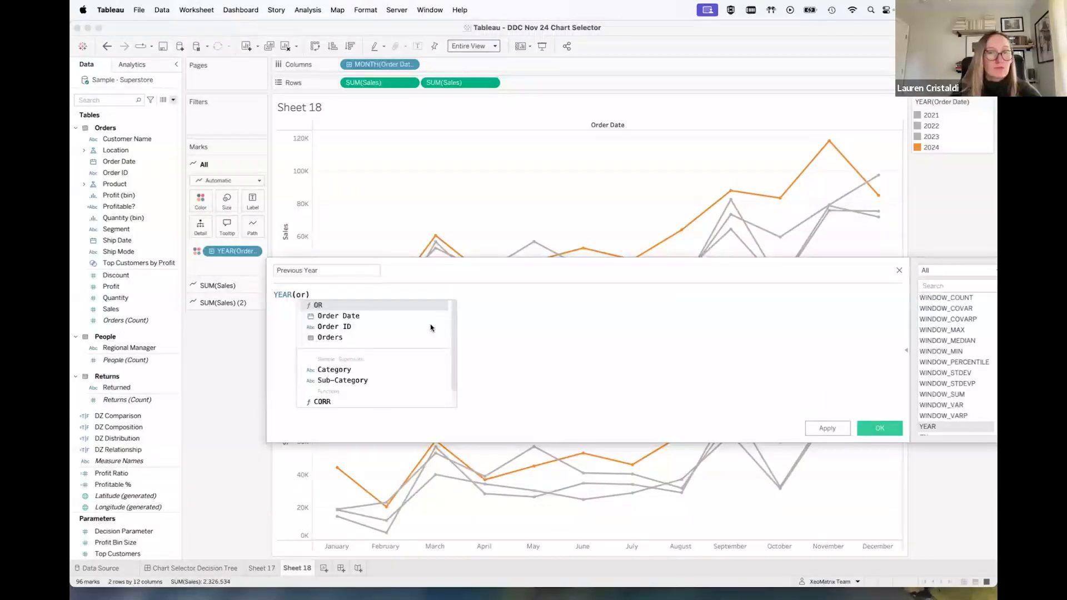
click(380, 316)
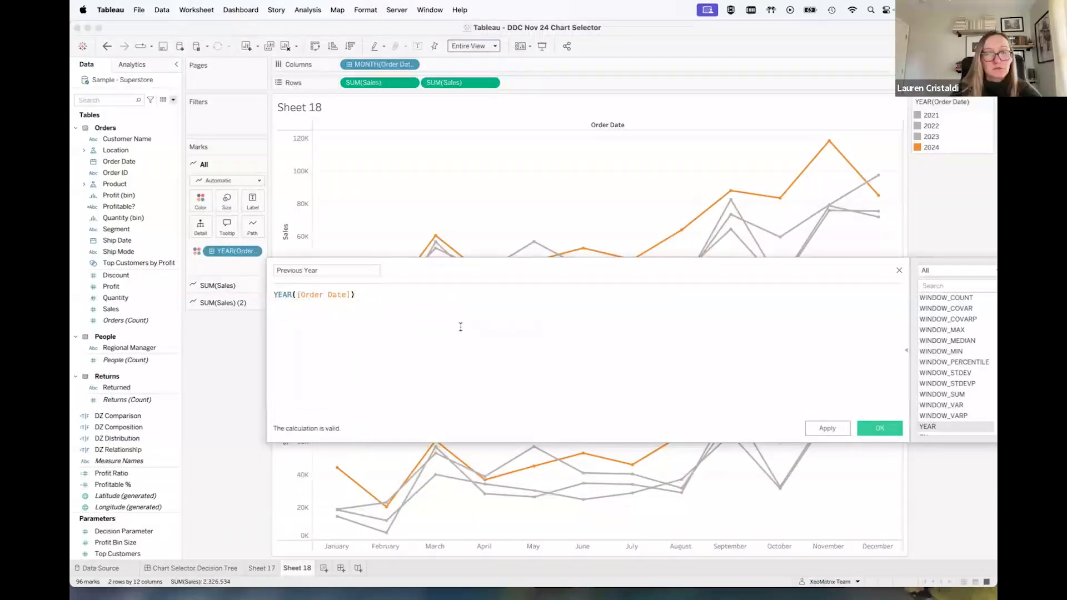
Complete the Previous Year formula with =YEAR(TODAY())-1 and save the calculated field
text(=year)
click(426, 305)
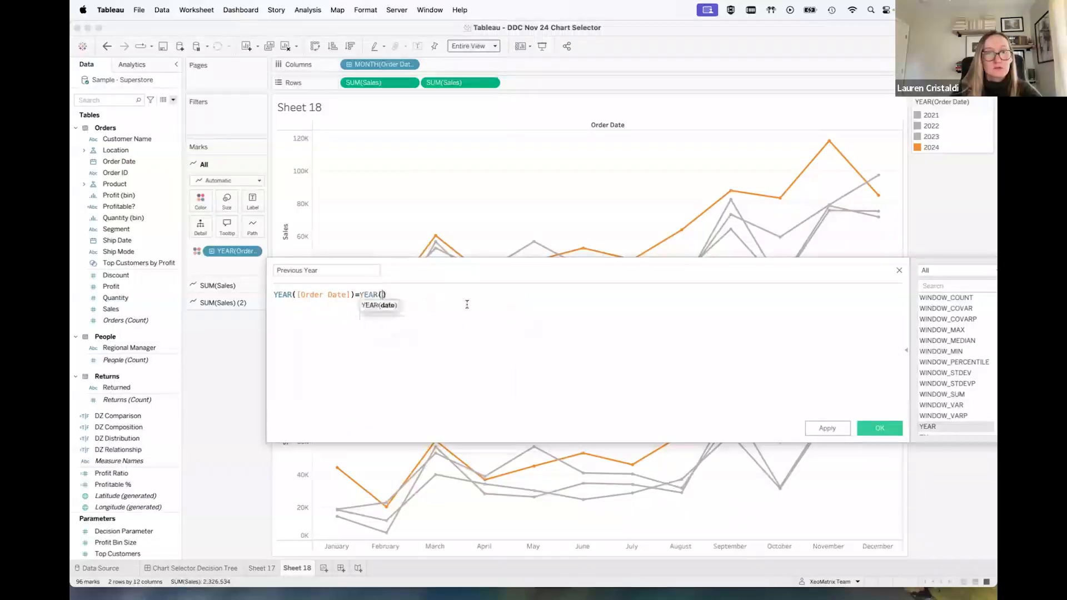
text(tod)
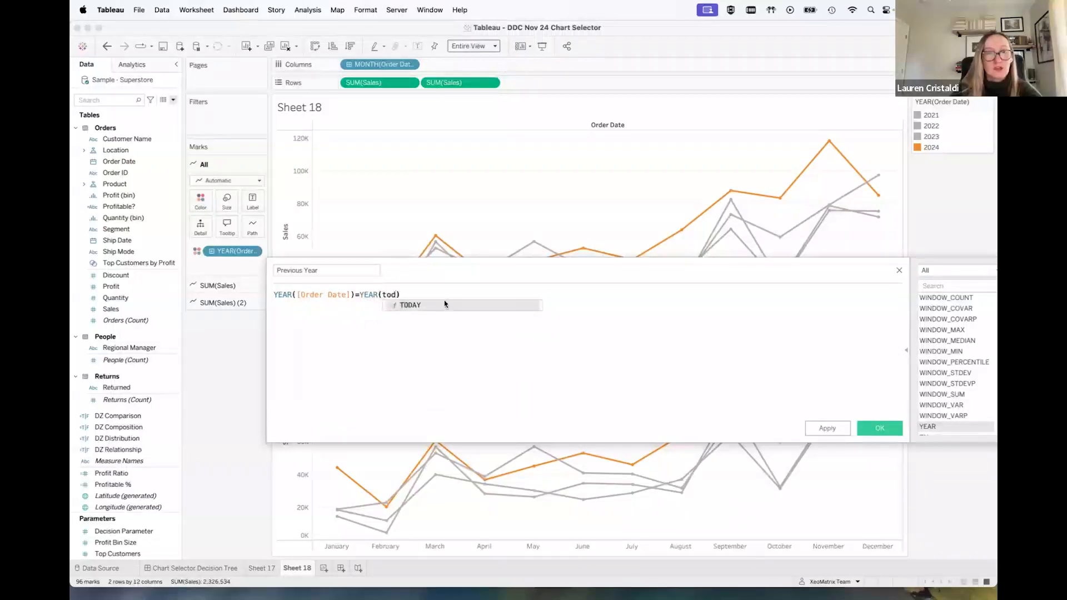
click(442, 300)
text(-1)
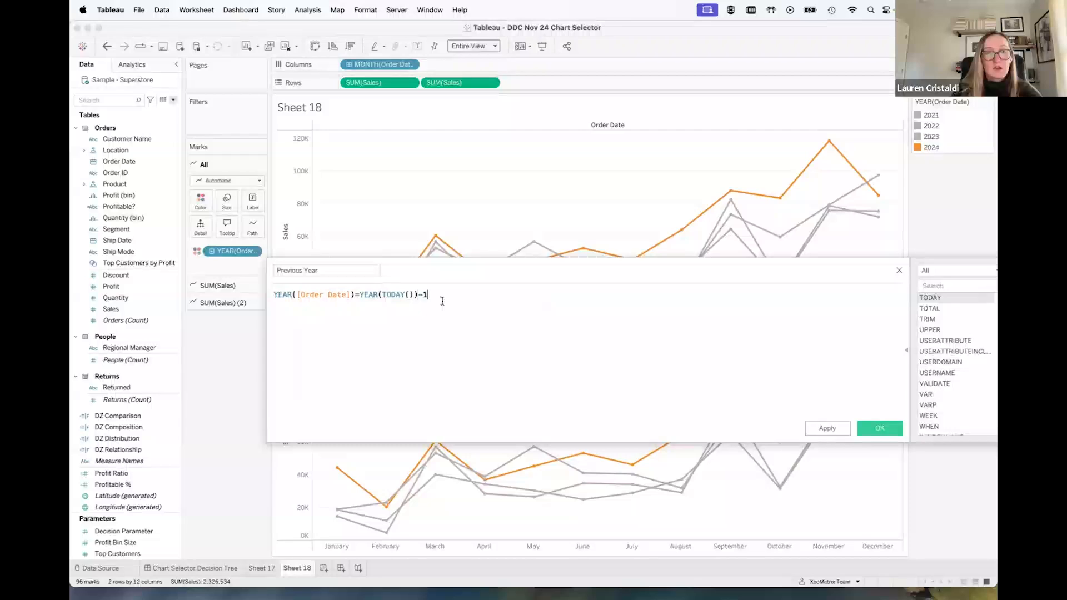
click(884, 427)
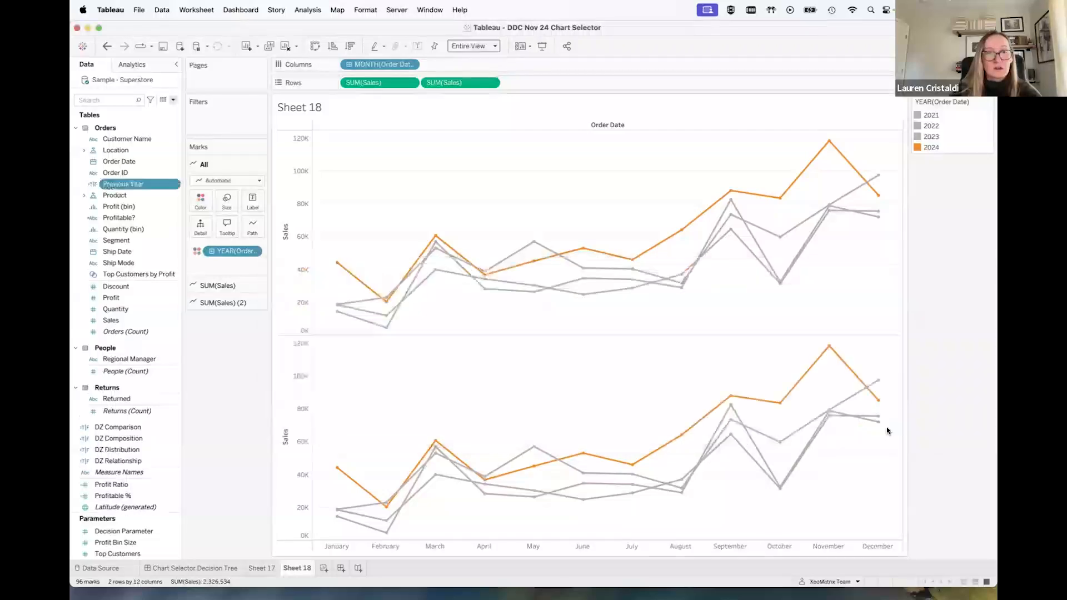
Edit the Previous Year calculation into an IF statement that returns [Sales] when the year condition is met, closed with END
click(174, 185)
click(190, 242)
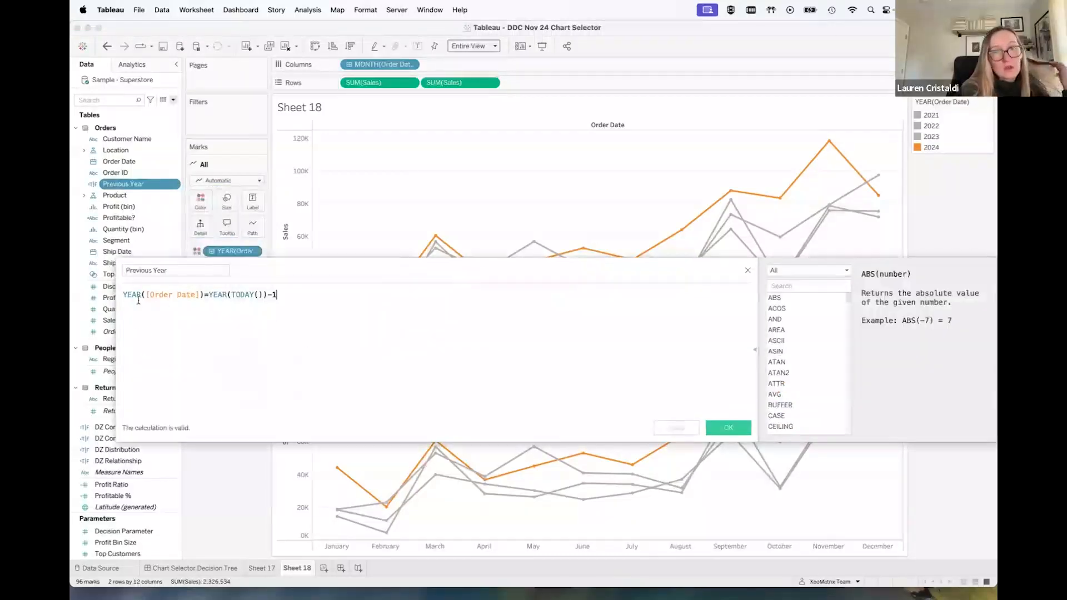
click(127, 295)
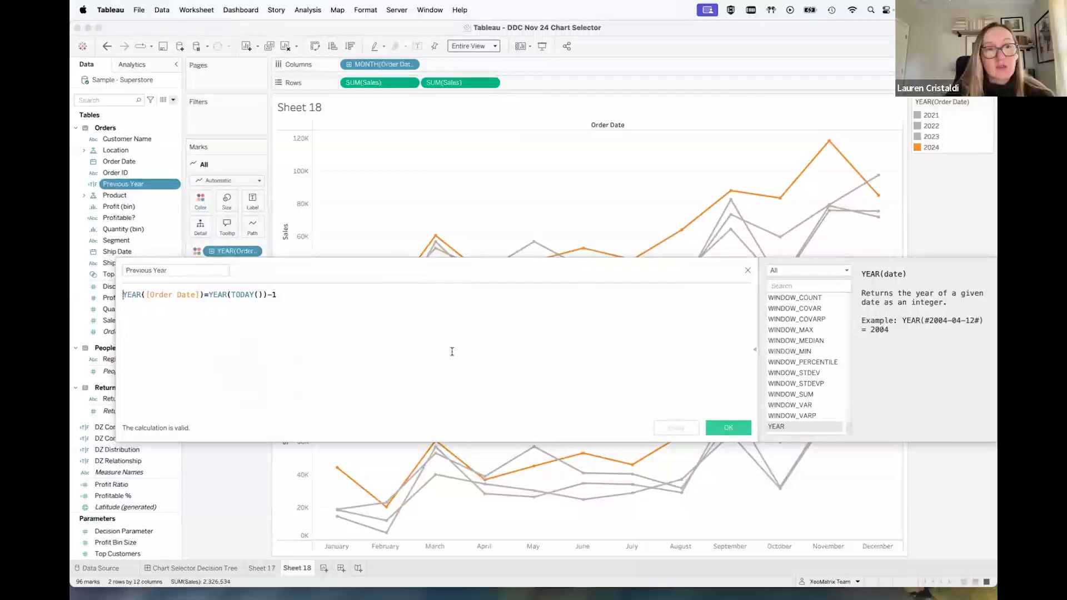
text(If)
key(BackSpace)
text(F)
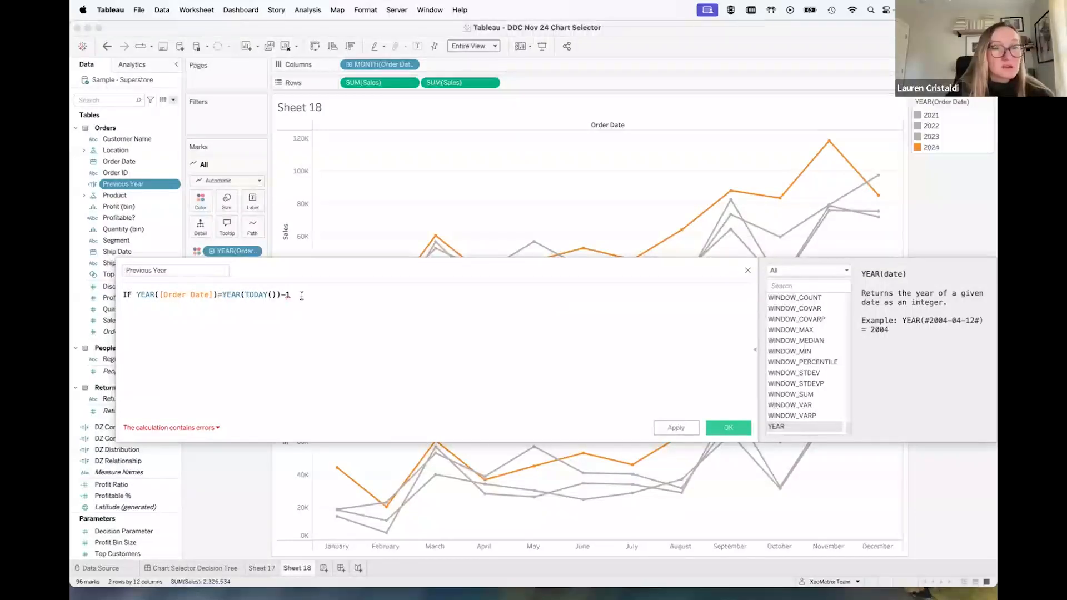
key(Return)
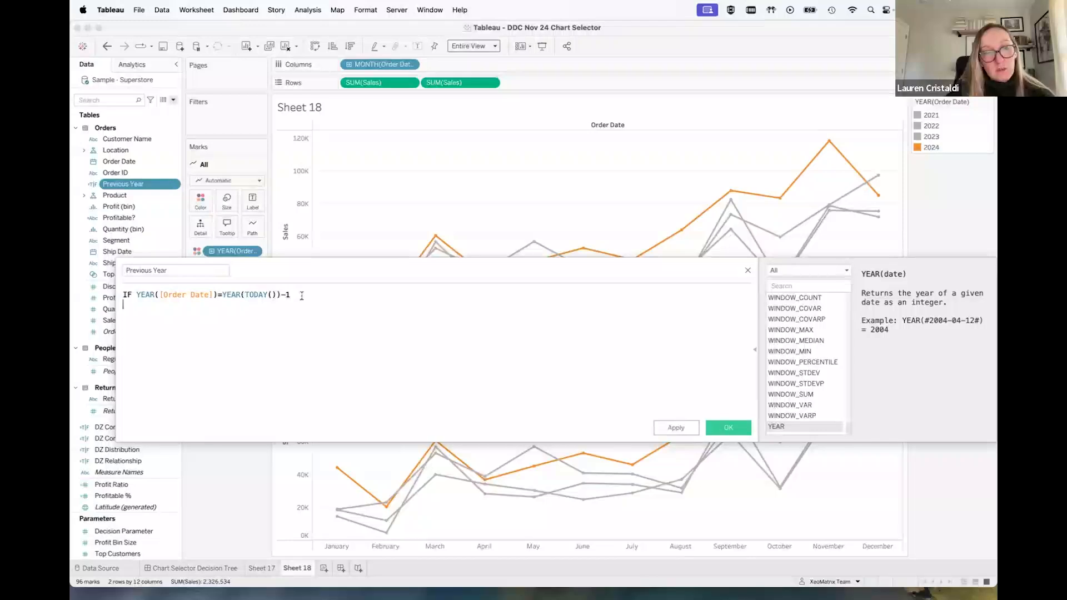
text(TH)
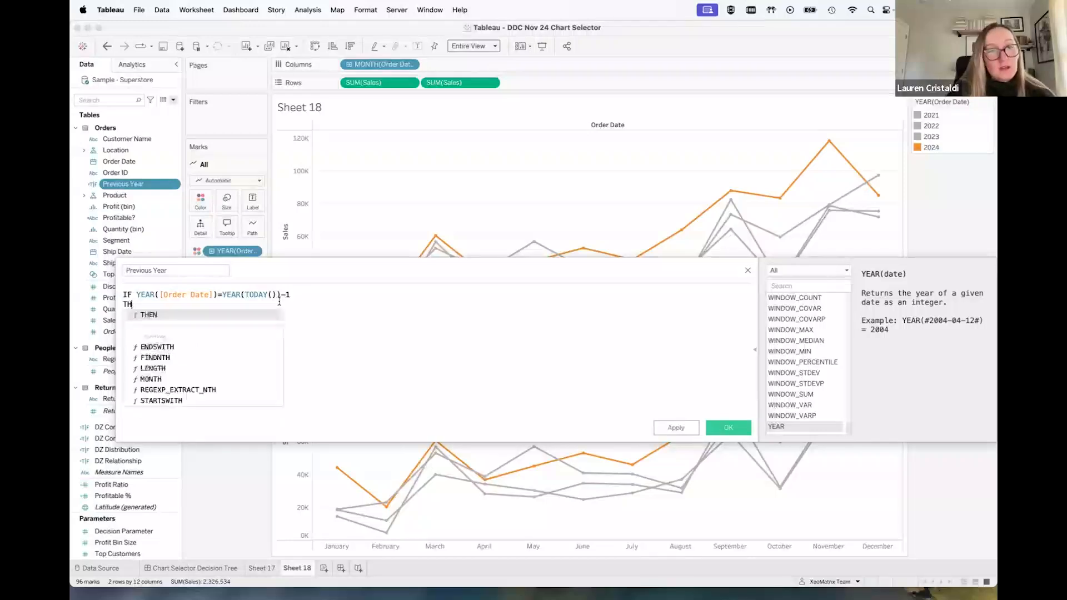
click(199, 315)
text(sale)
click(186, 314)
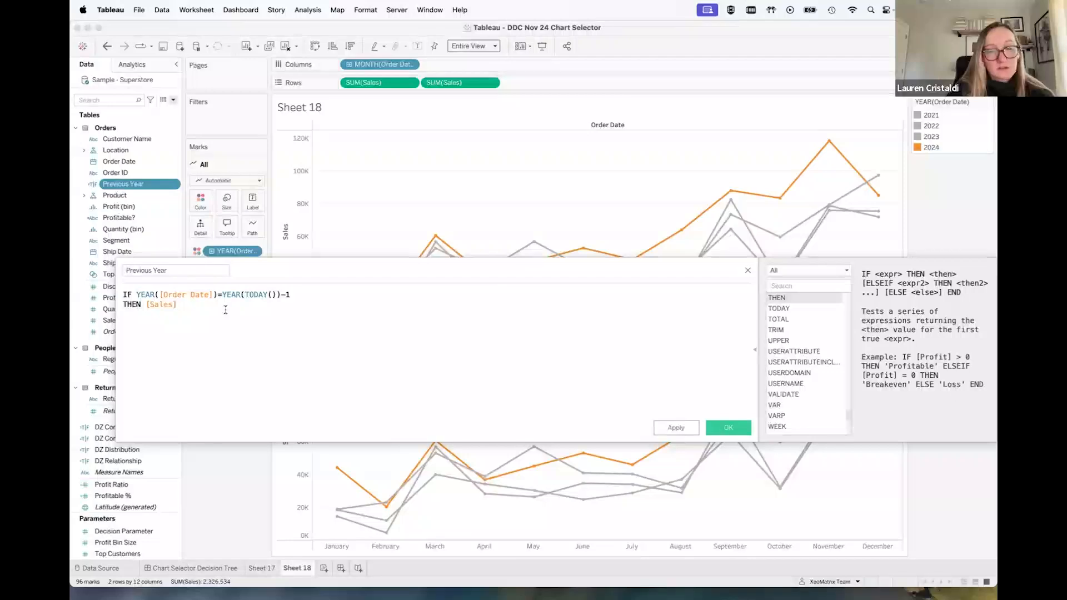
text(END)
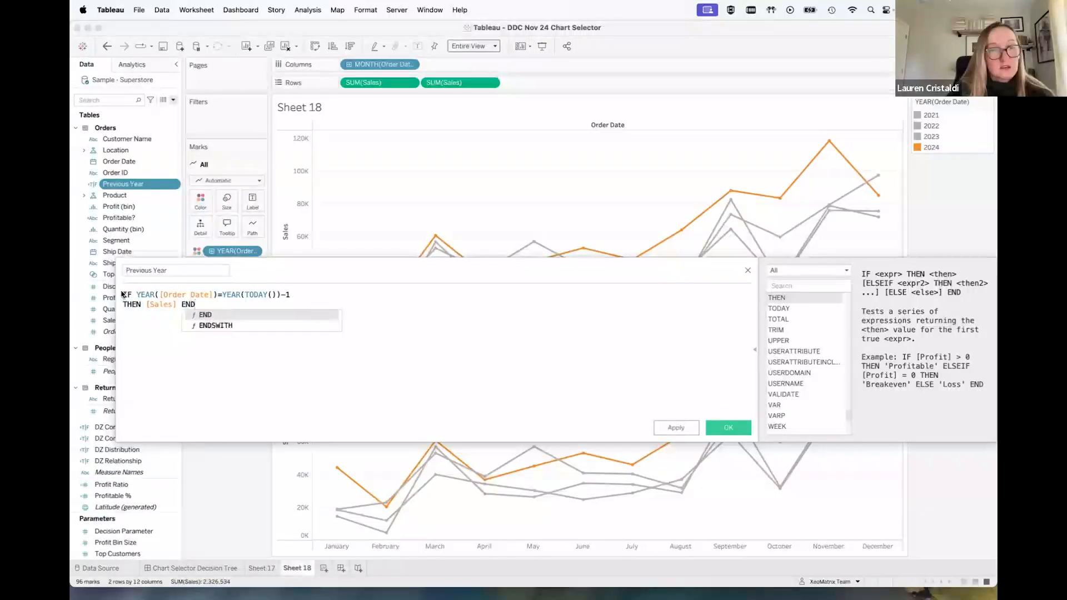
Wrap the whole Previous Year IF statement in SUM( ) and save the calculation
click(123, 295)
text(SUM)
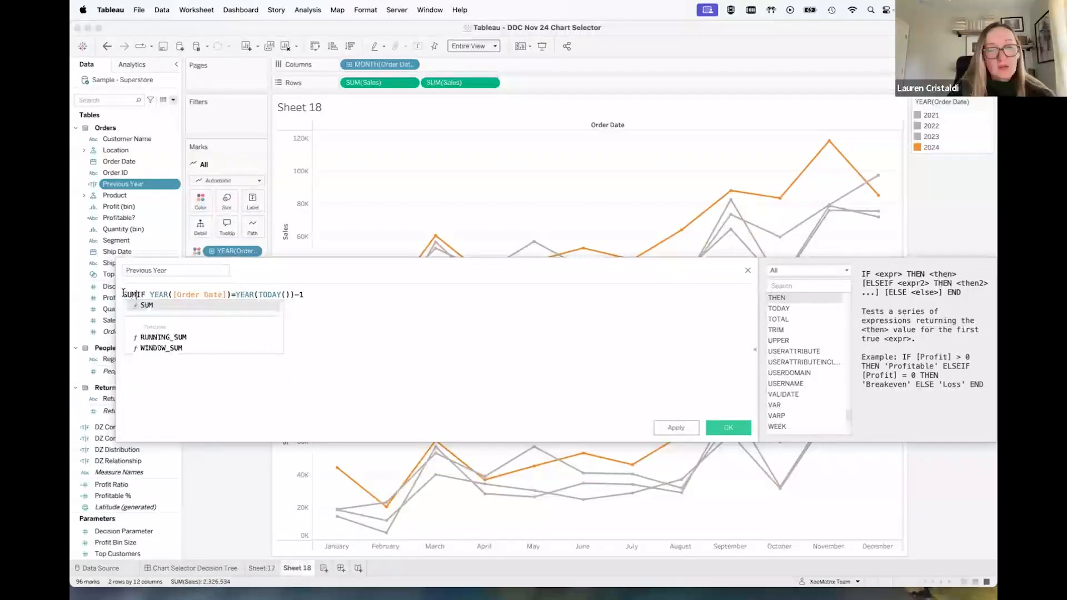
text(()
click(205, 304)
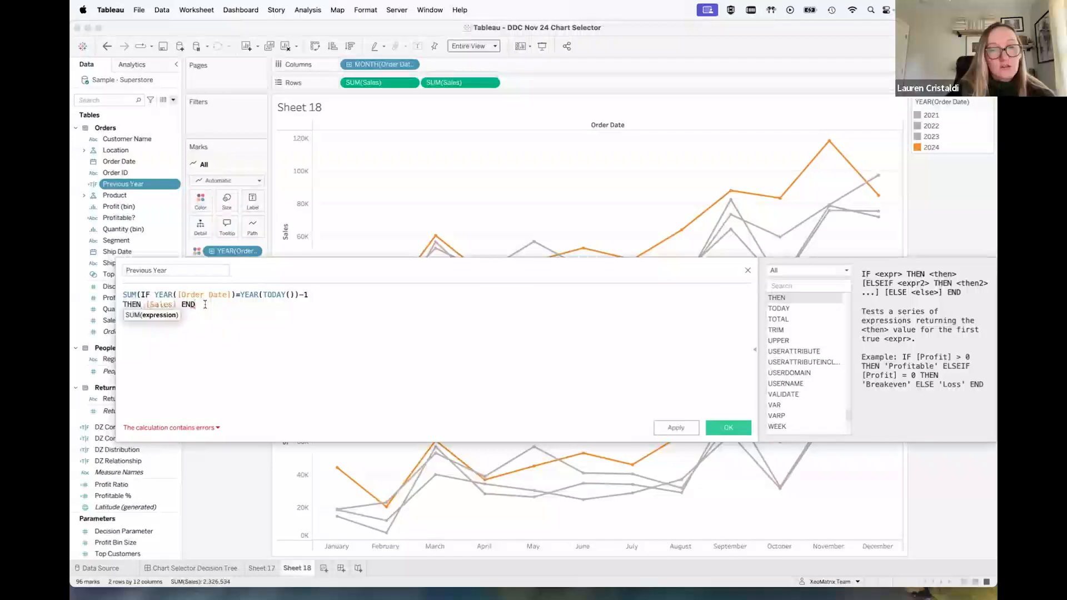
text())
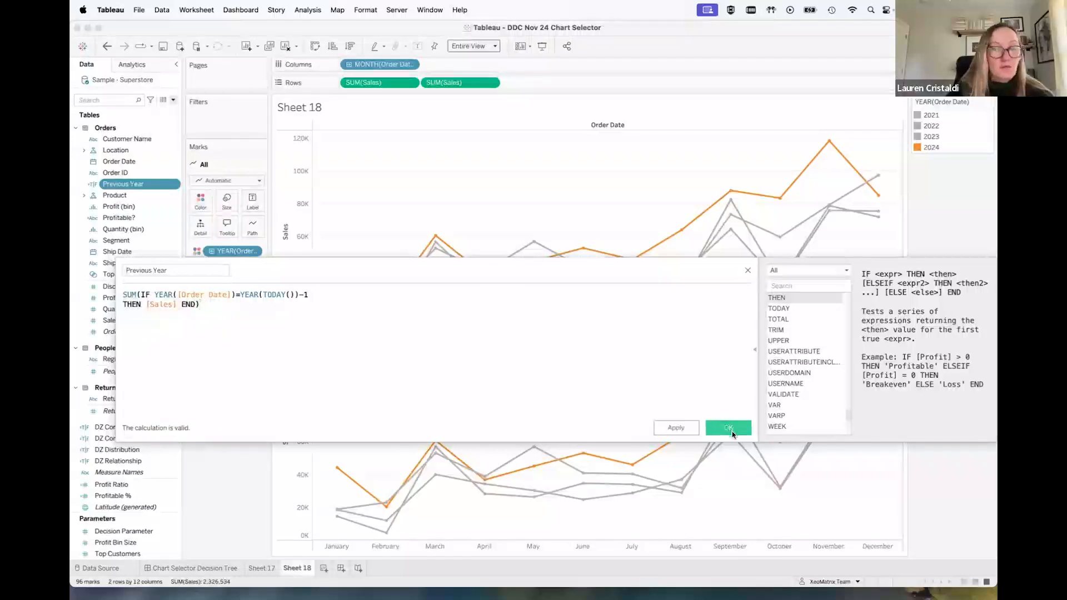
click(729, 429)
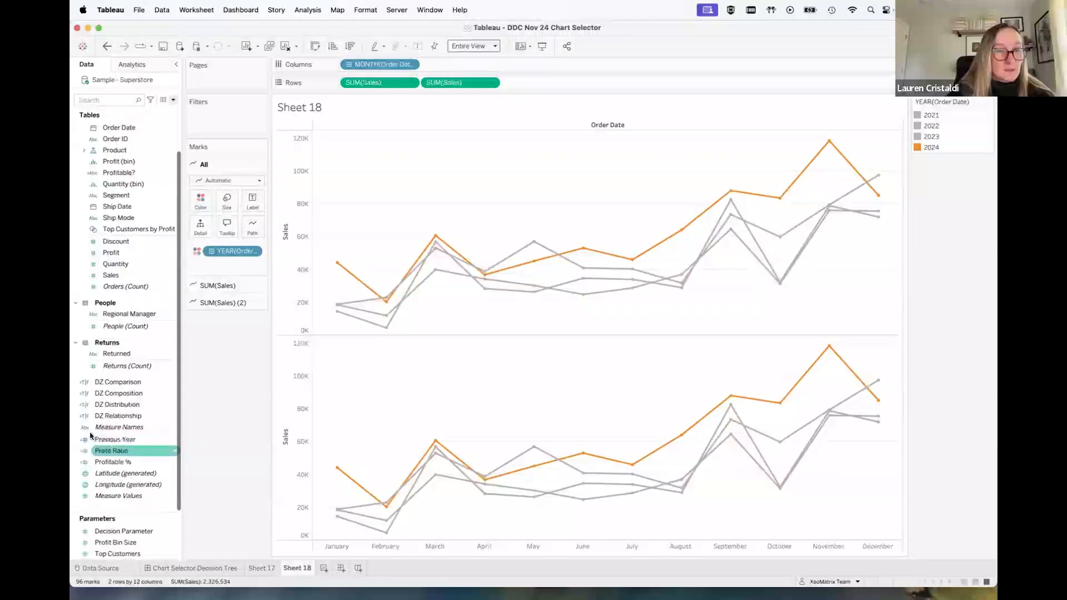
Duplicate the Previous Year calculated field and rename the copy Current Year in its calculation editor
click(174, 441)
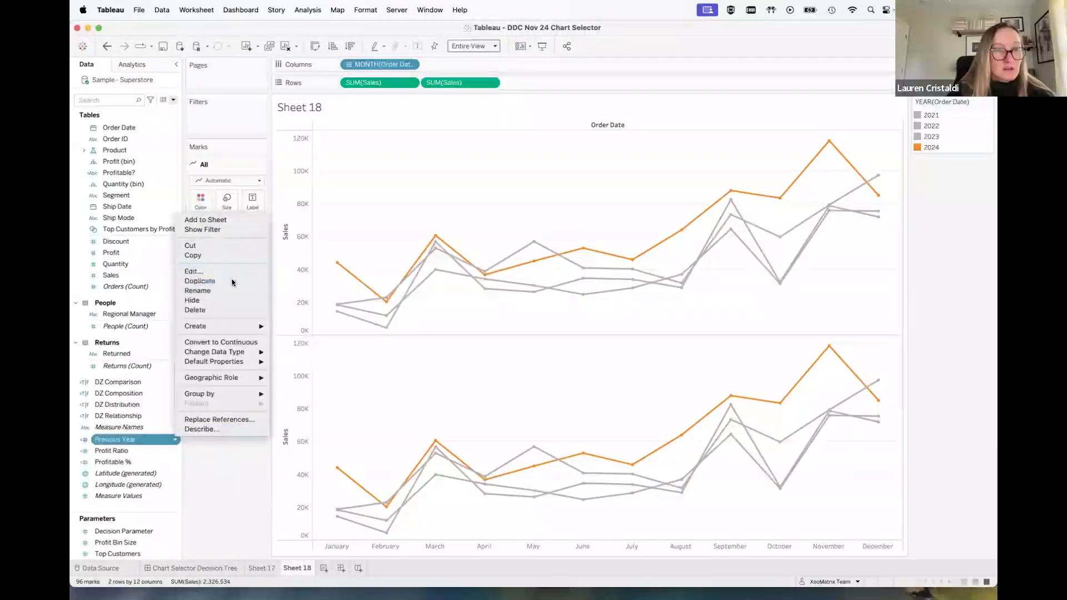
click(202, 278)
click(175, 452)
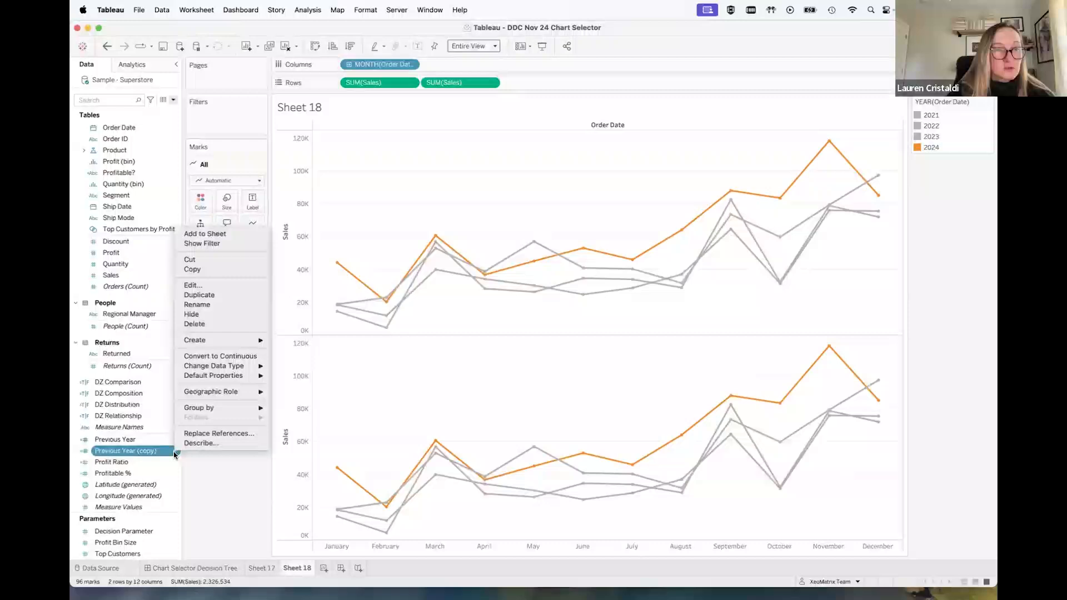
click(194, 290)
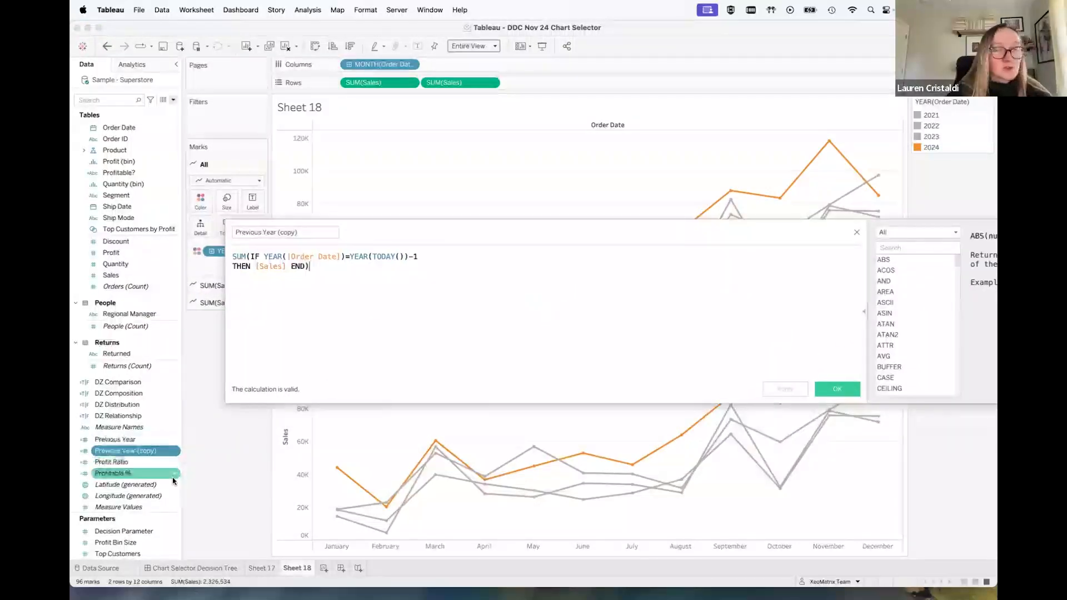
click(240, 233)
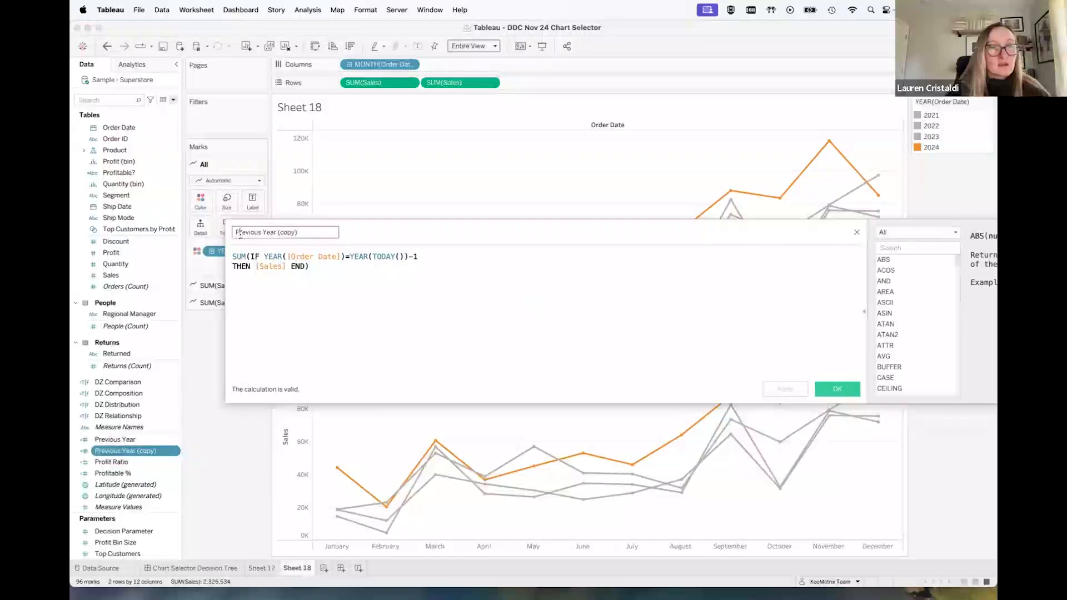
double_click(244, 233)
text(Current)
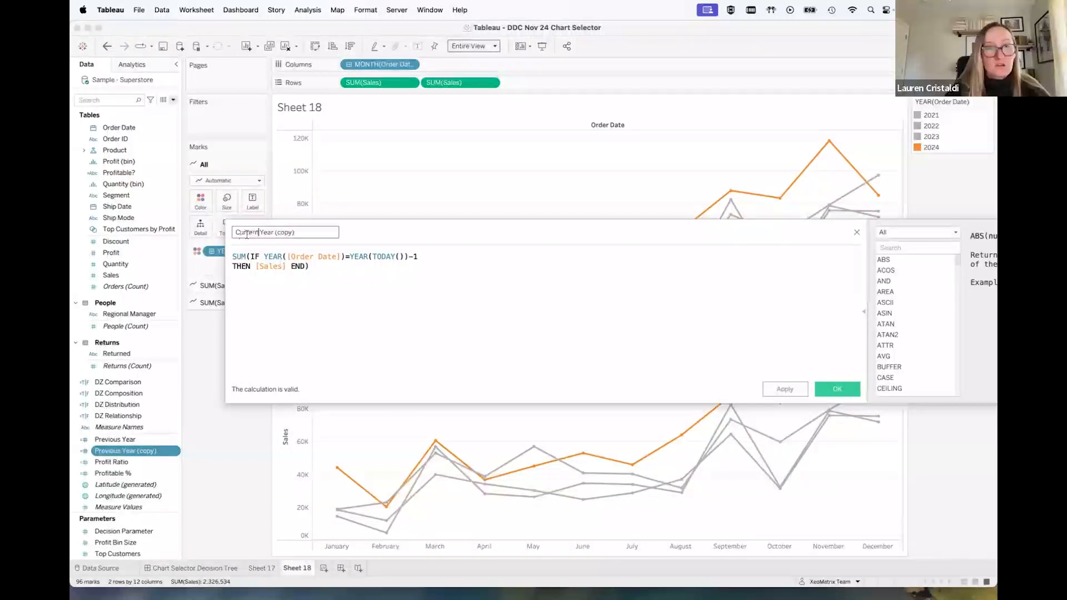
key(BackSpace)
key(BackSpace)
key(BackSpace)
key(BackSpace)
key(BackSpace)
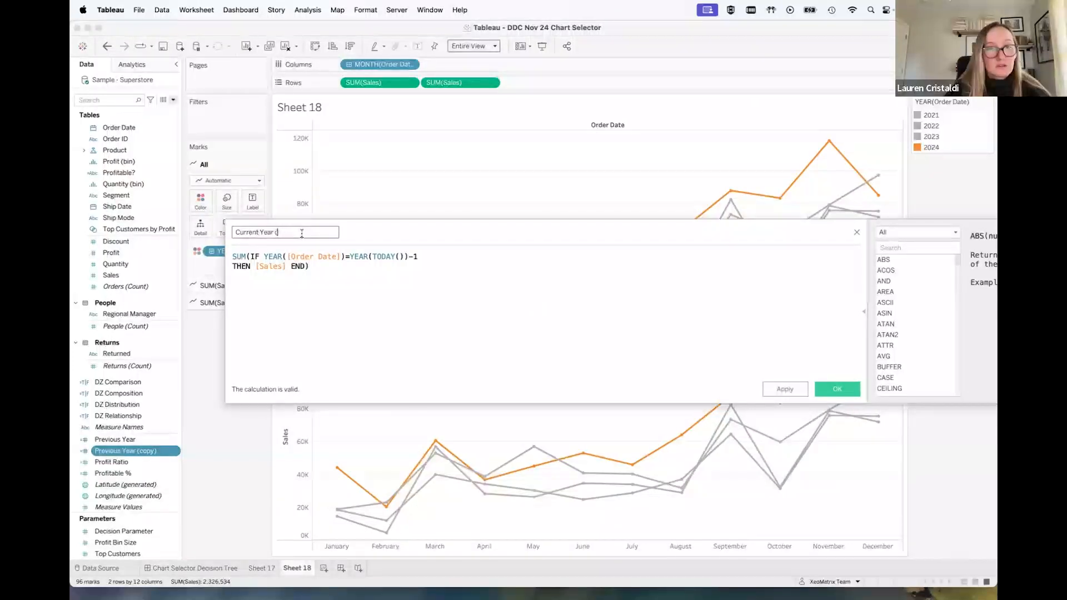
Remove the -1 from the Current Year formula so the condition ends with =YEAR(TODAY()), and save the calculation
click(321, 266)
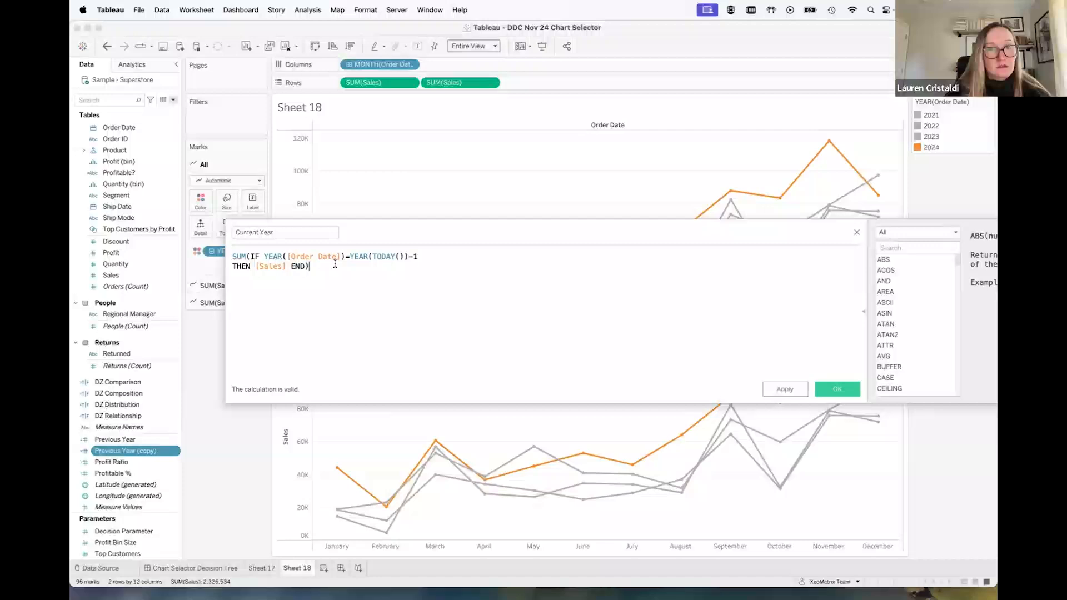
click(424, 256)
key(BackSpace)
key(BackSpace)
key(BackSpace)
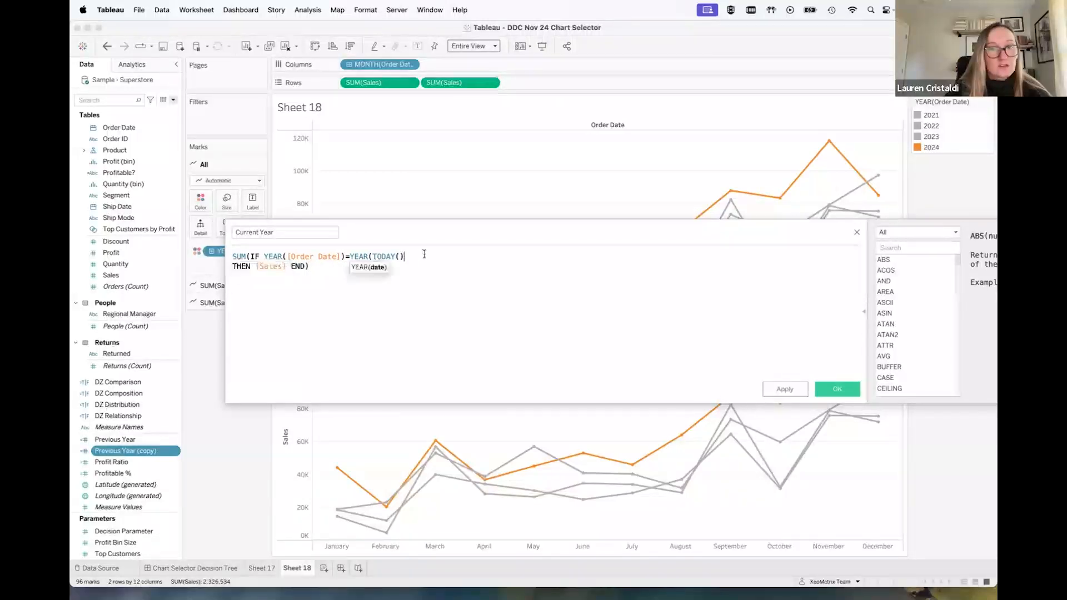
text())
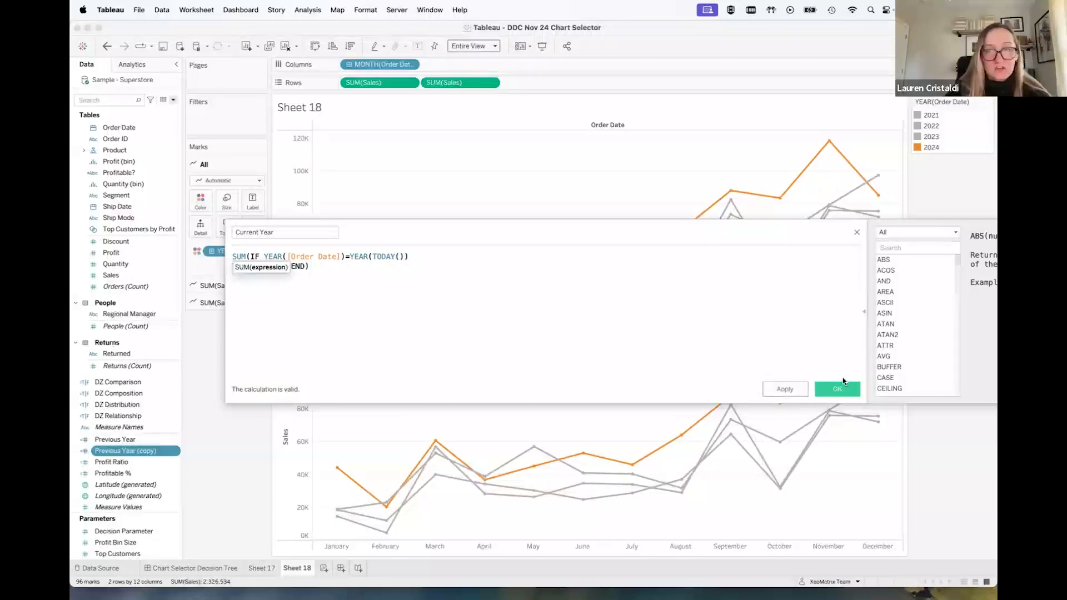
click(837, 390)
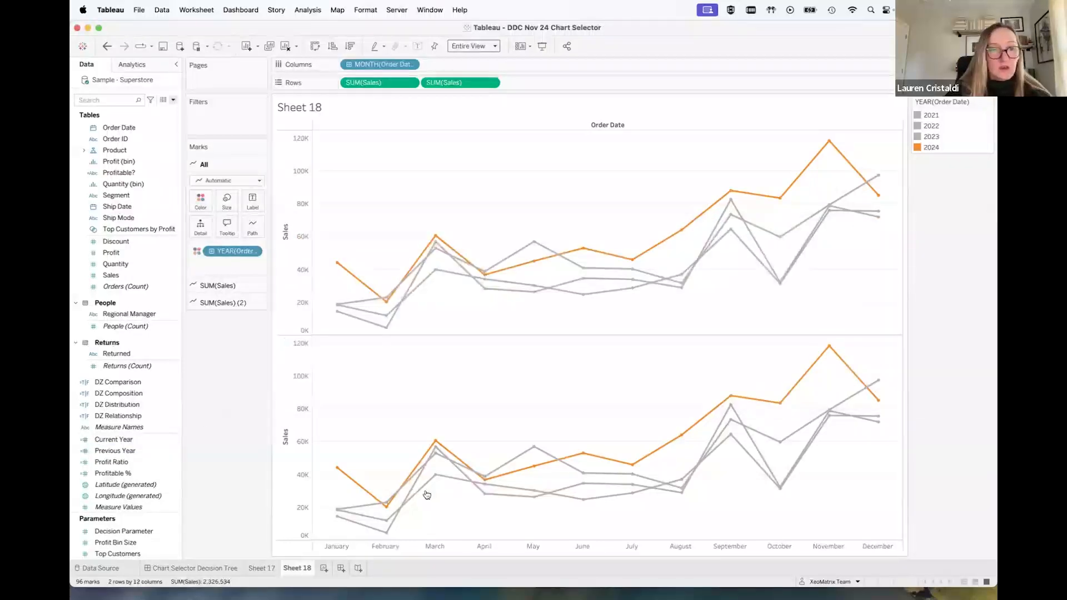
Create a new worksheet and convert the Current Year and Previous Year fields to continuous
click(323, 568)
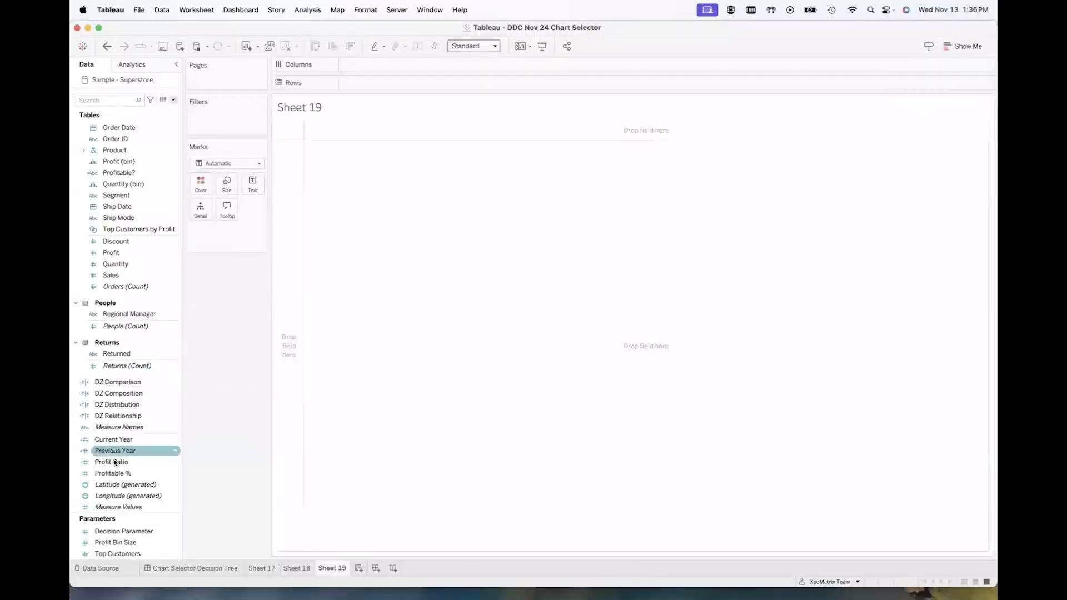
click(112, 438)
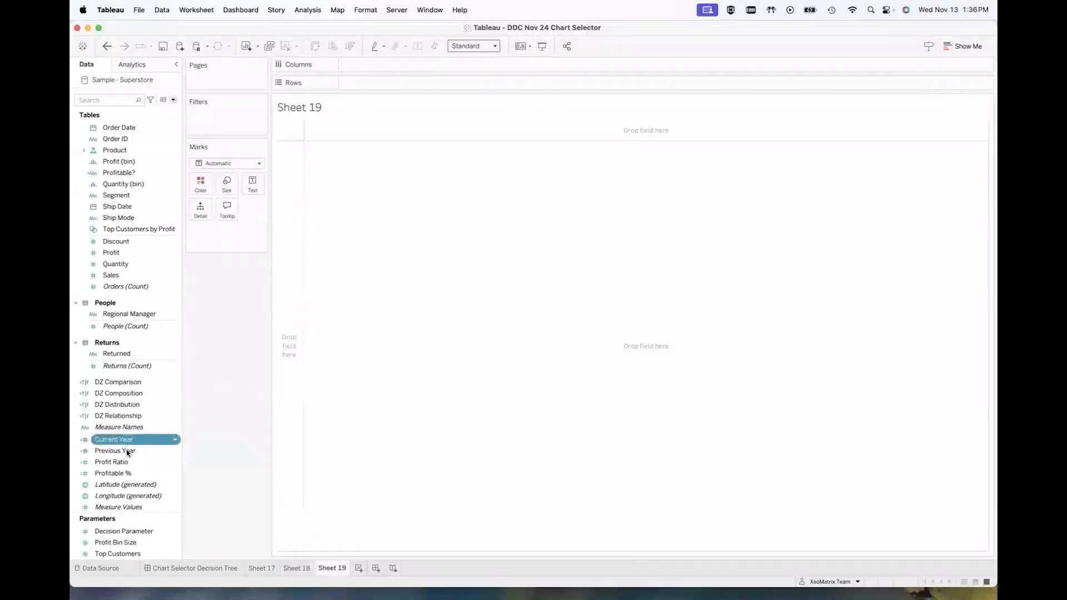
super+click(147, 452)
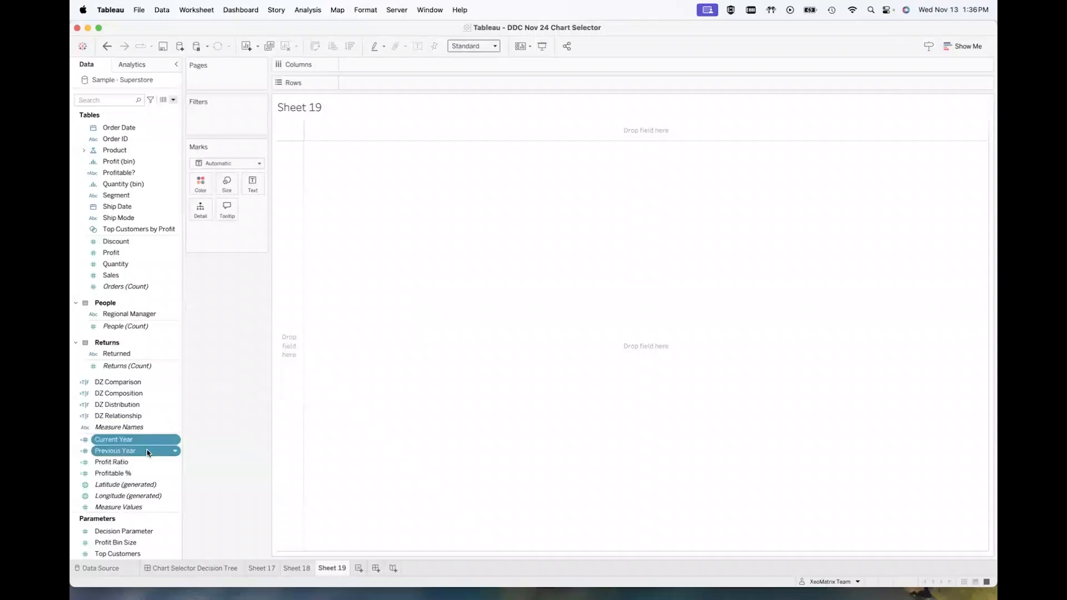
click(176, 455)
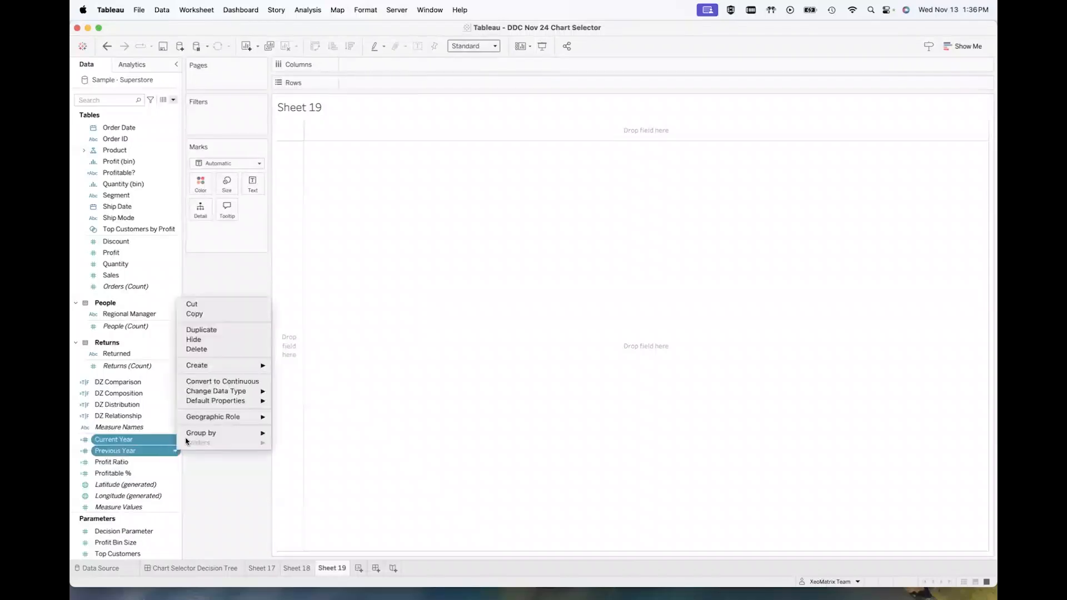
click(215, 381)
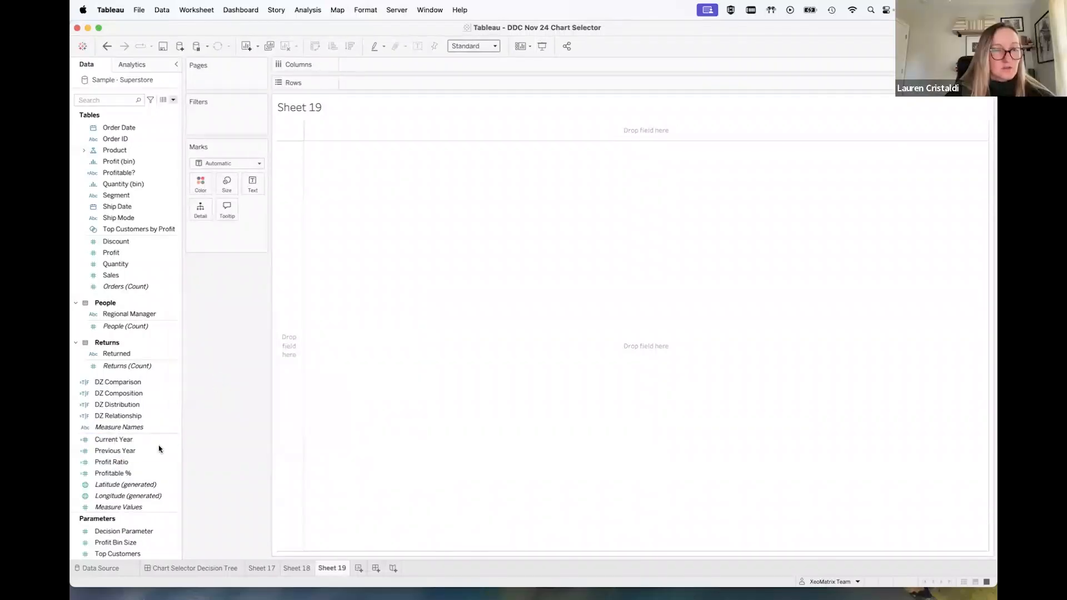
Add Current Year and Previous Year to the view together, with Measure Values on rows and Measure Names on colour
click(140, 439)
click(130, 453)
click(110, 441)
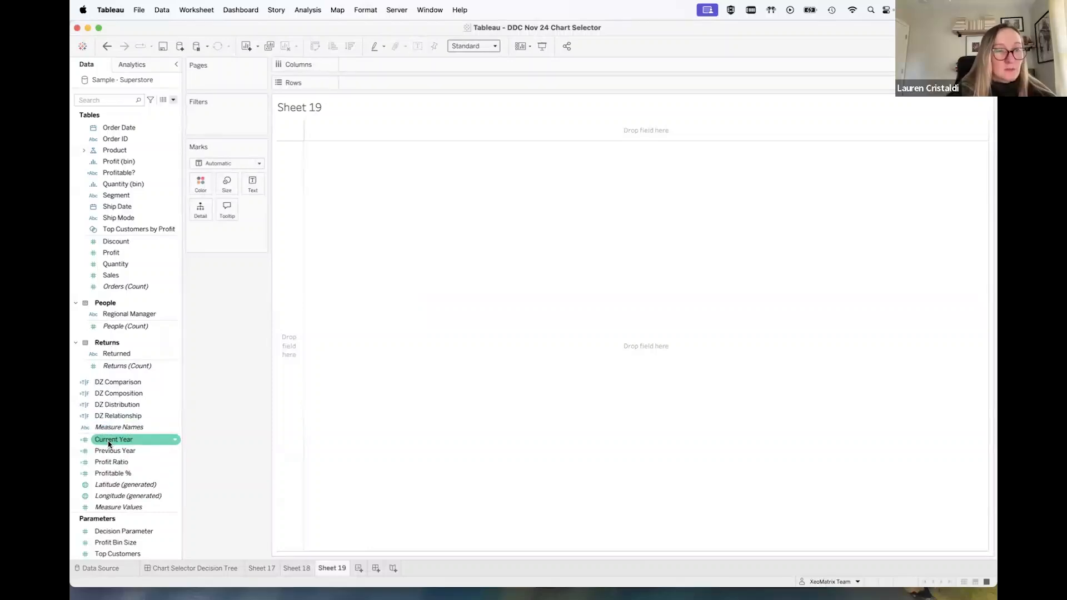
super+click(120, 452)
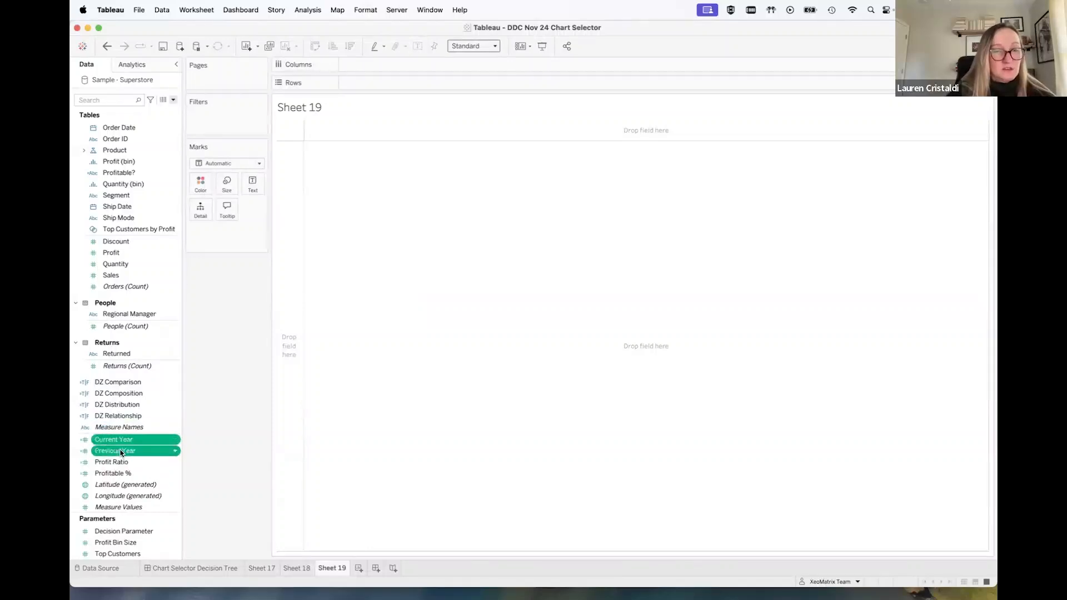
drag(121, 453, 475, 236)
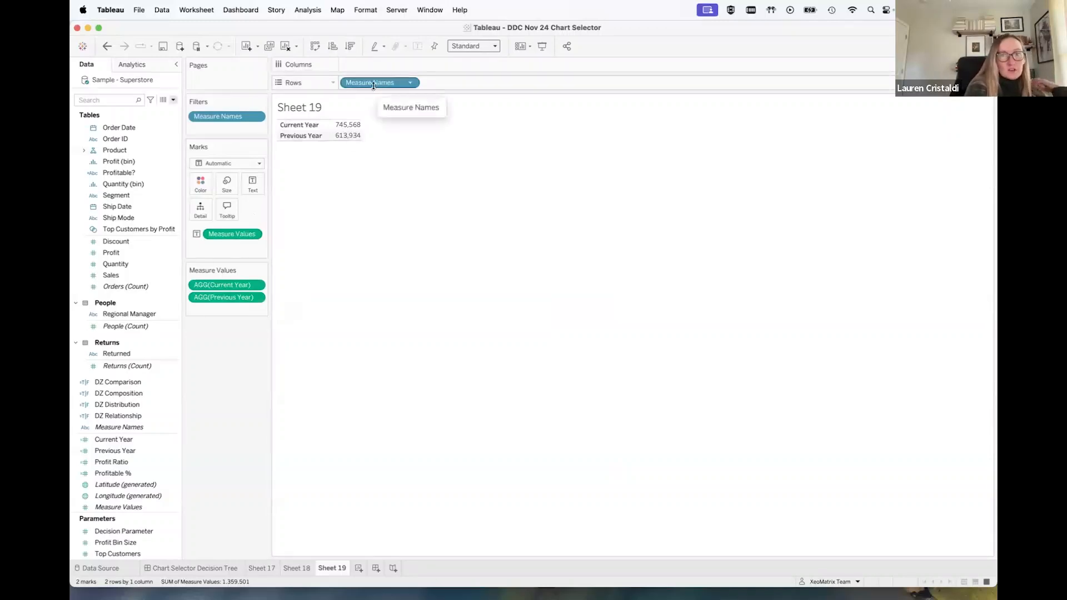
drag(361, 81, 201, 186)
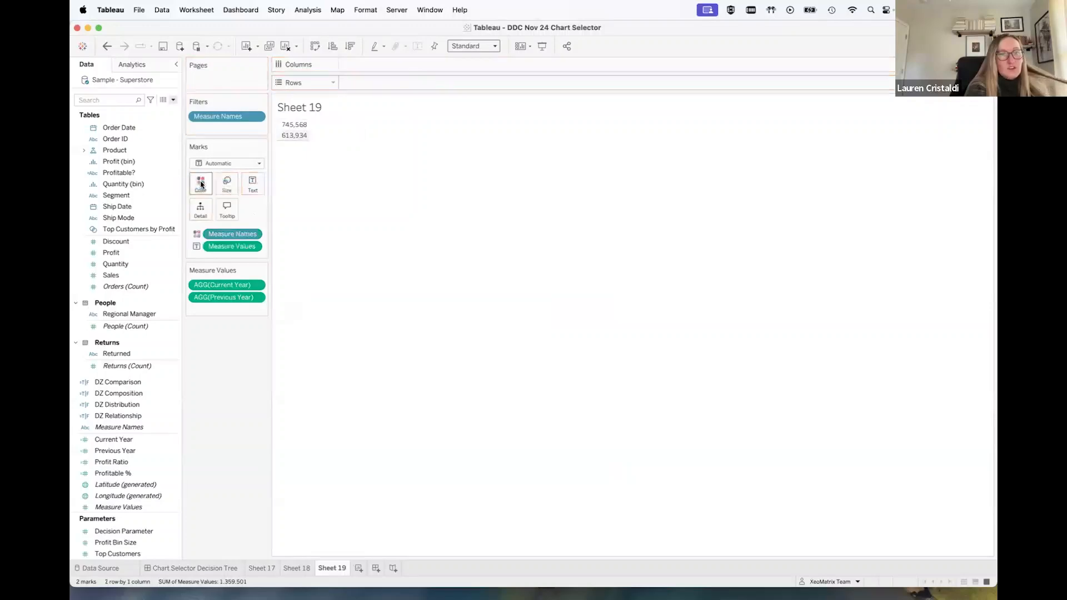
drag(221, 251, 391, 83)
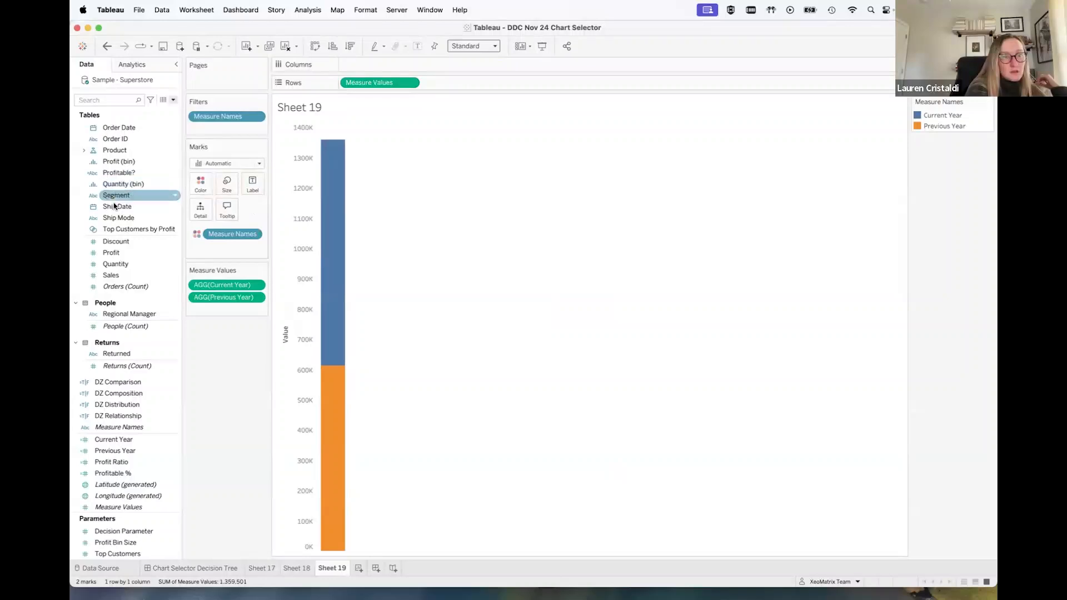
Add Order Date to columns at the discrete Quarter level and fit the chart to Entire View
drag(119, 127, 351, 65)
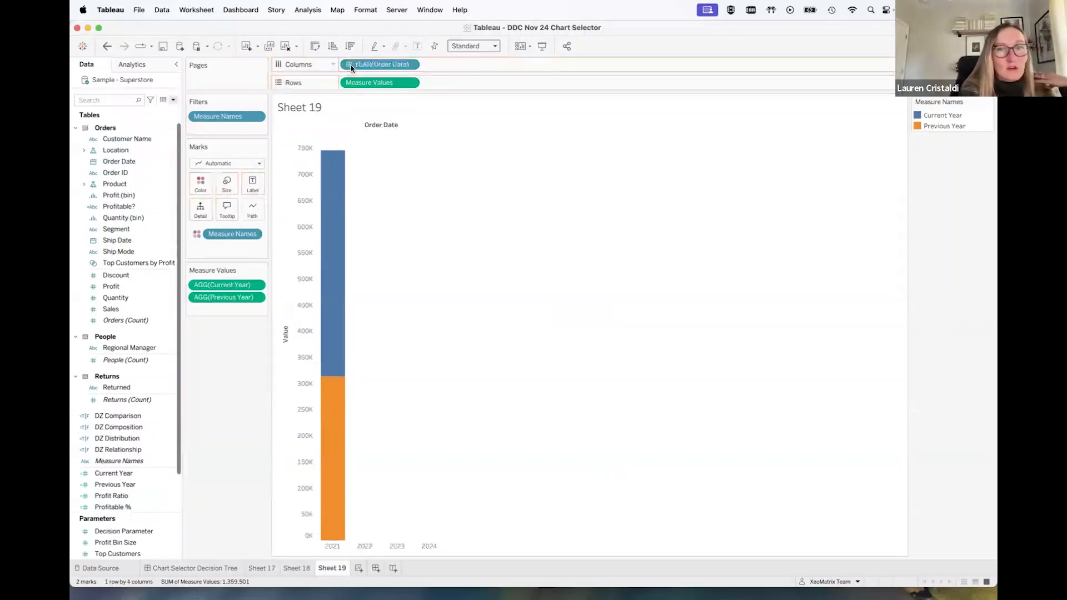
click(411, 65)
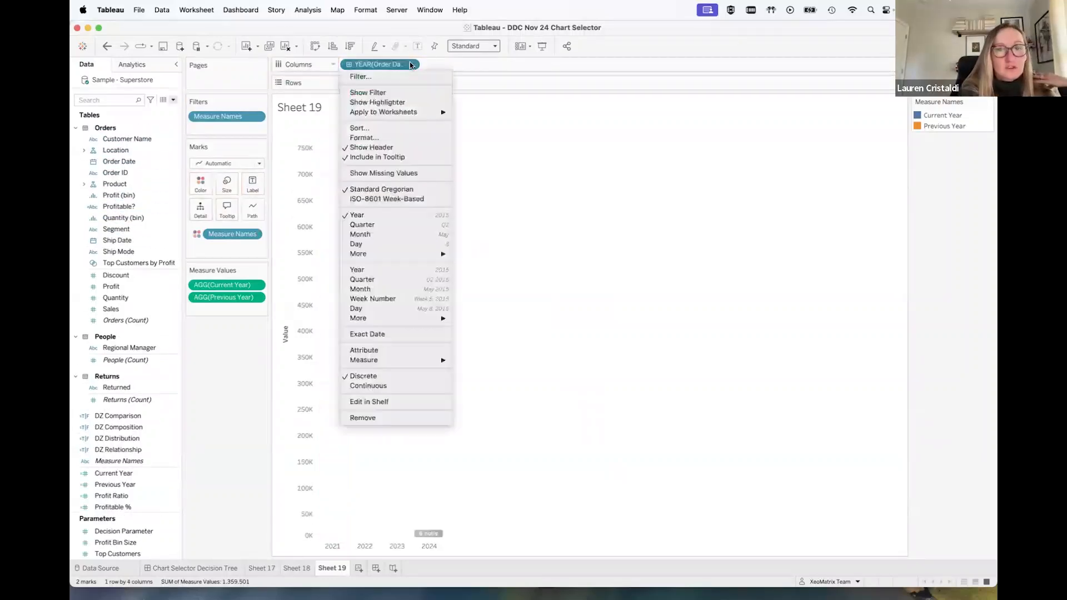
click(374, 225)
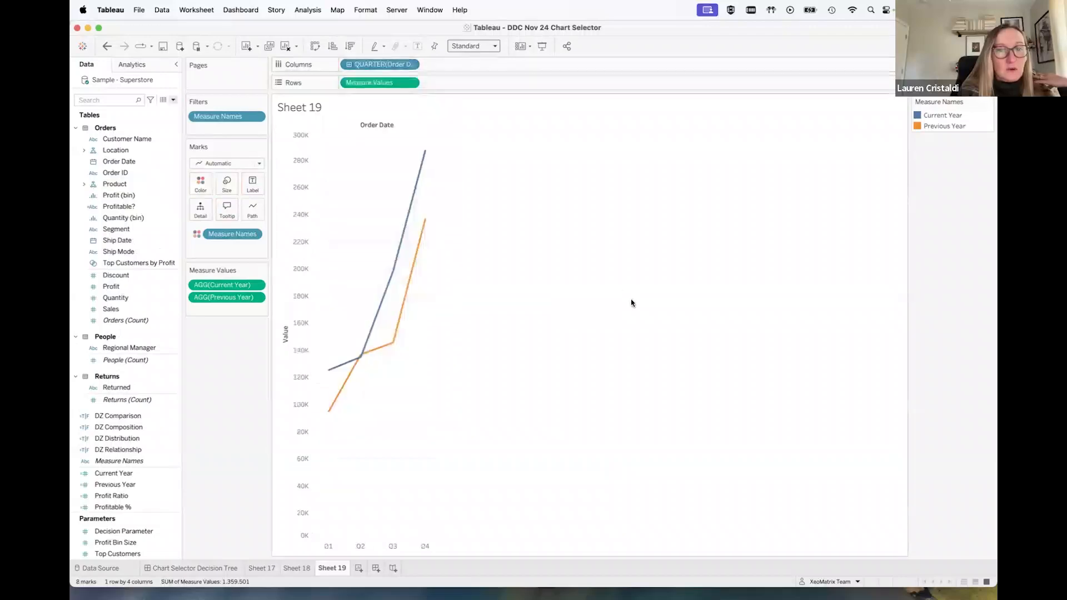
click(495, 46)
click(484, 82)
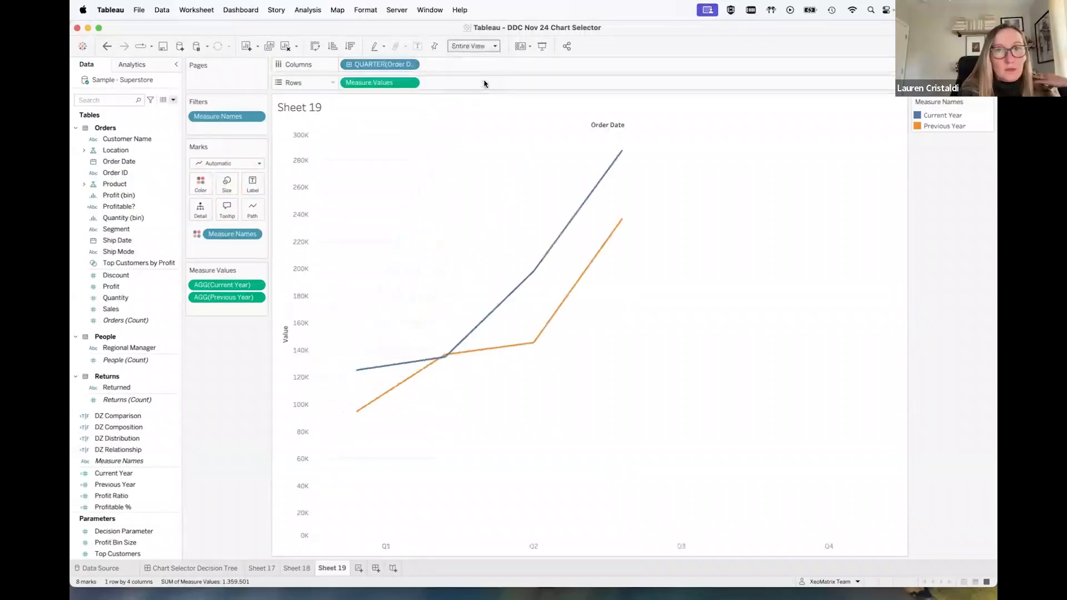
Show markers at each quarter's data point on the Current Year and Previous Year lines
click(201, 183)
click(255, 279)
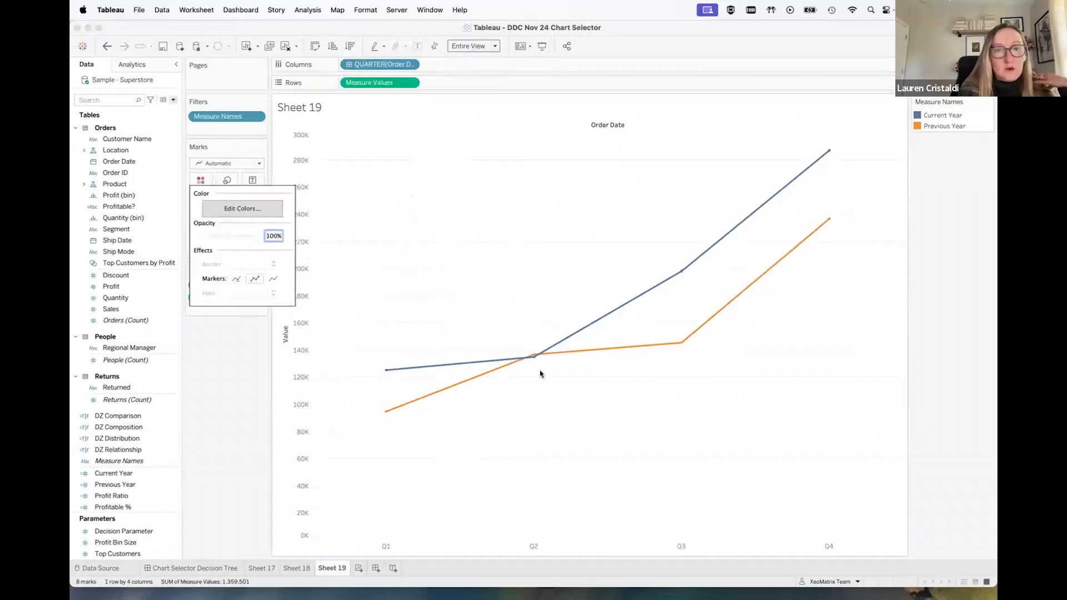
mouse_move(680, 278)
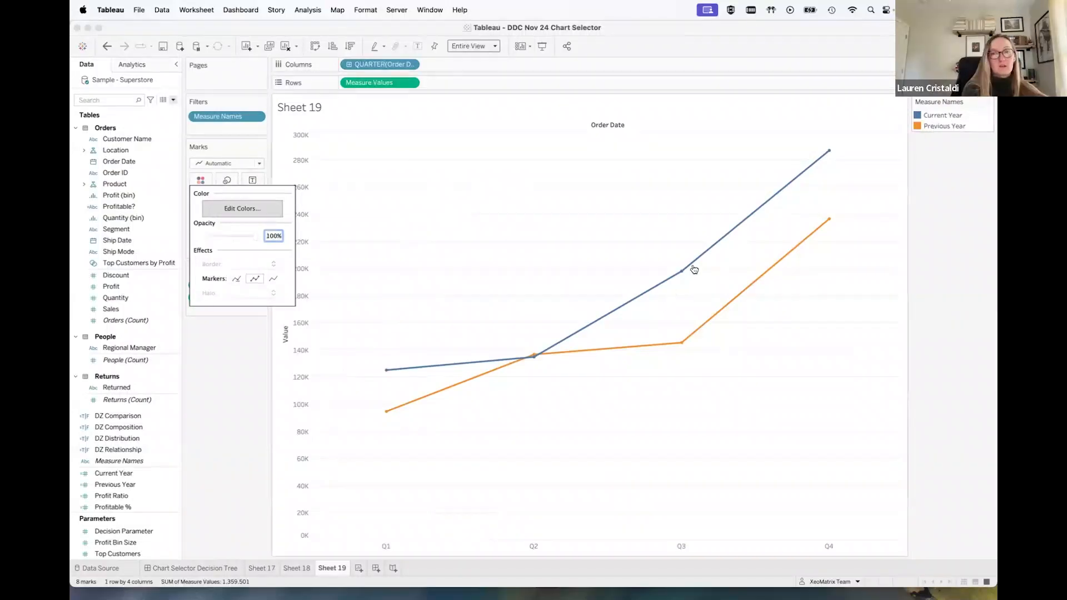
mouse_move(829, 154)
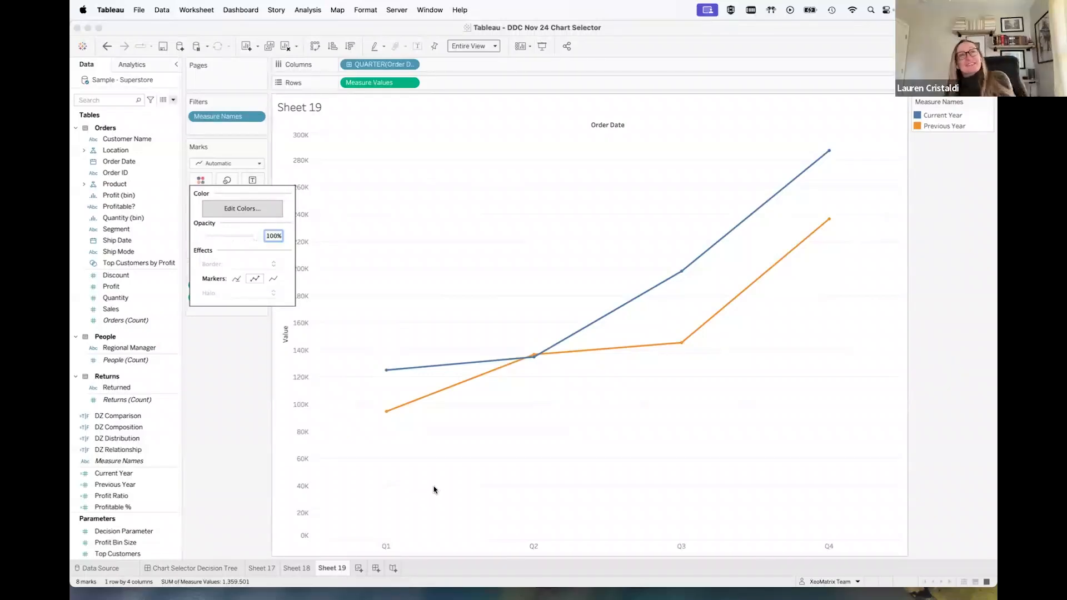
click(240, 388)
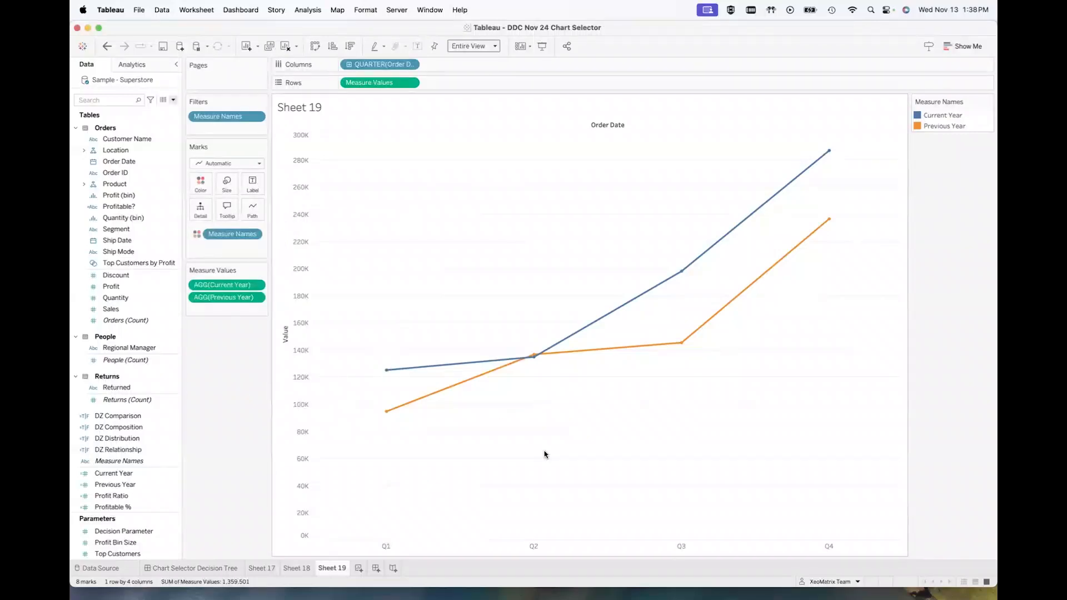
Try Measure Names on the Path property of the line marks, and remove it from the view
click(250, 212)
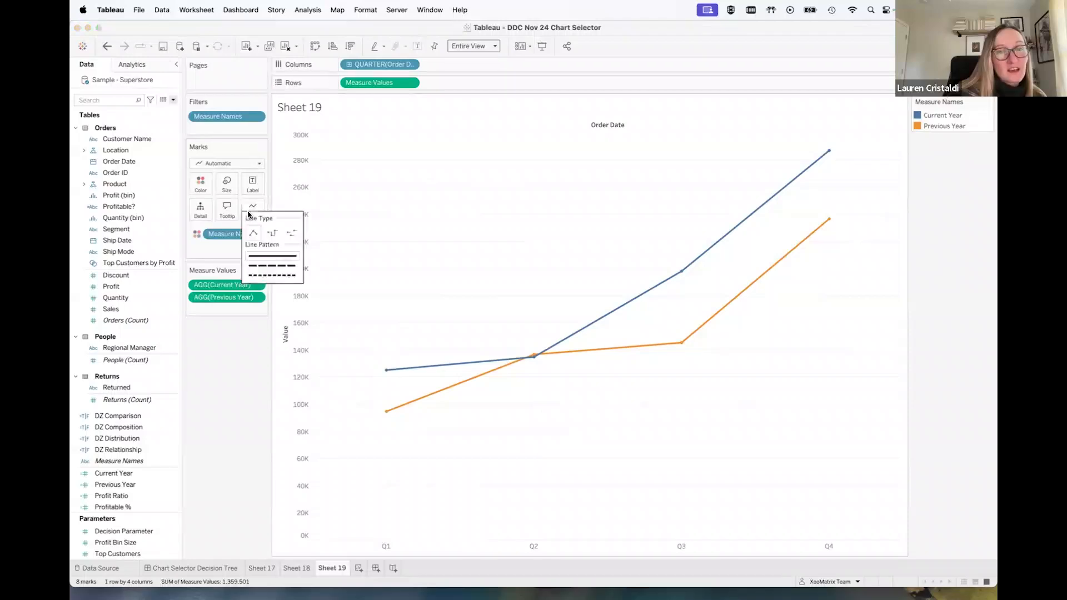
click(238, 405)
click(111, 287)
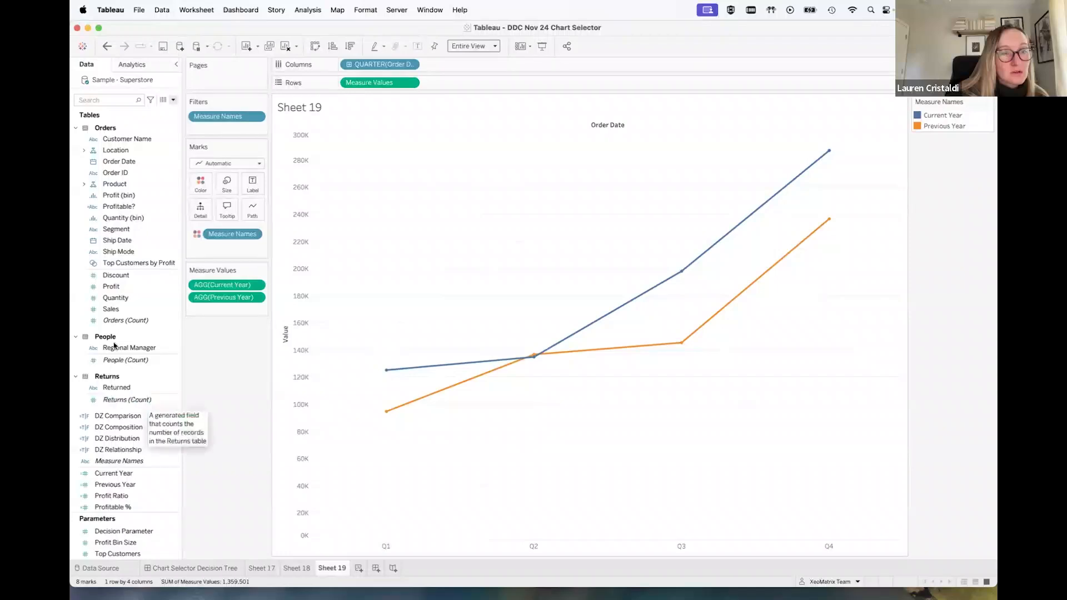
click(106, 100)
text(mea)
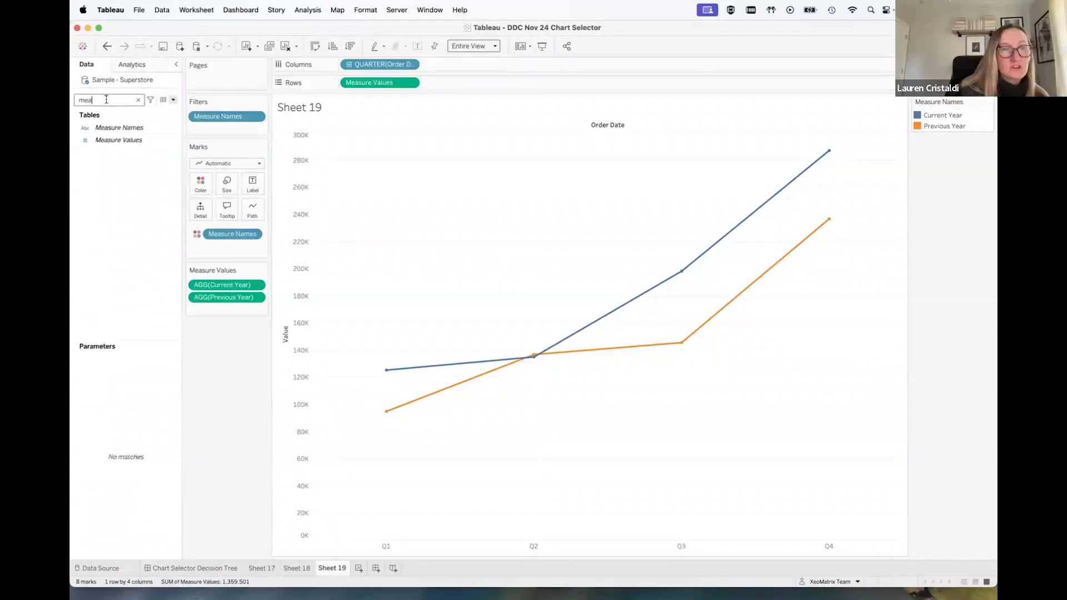
drag(118, 127, 253, 209)
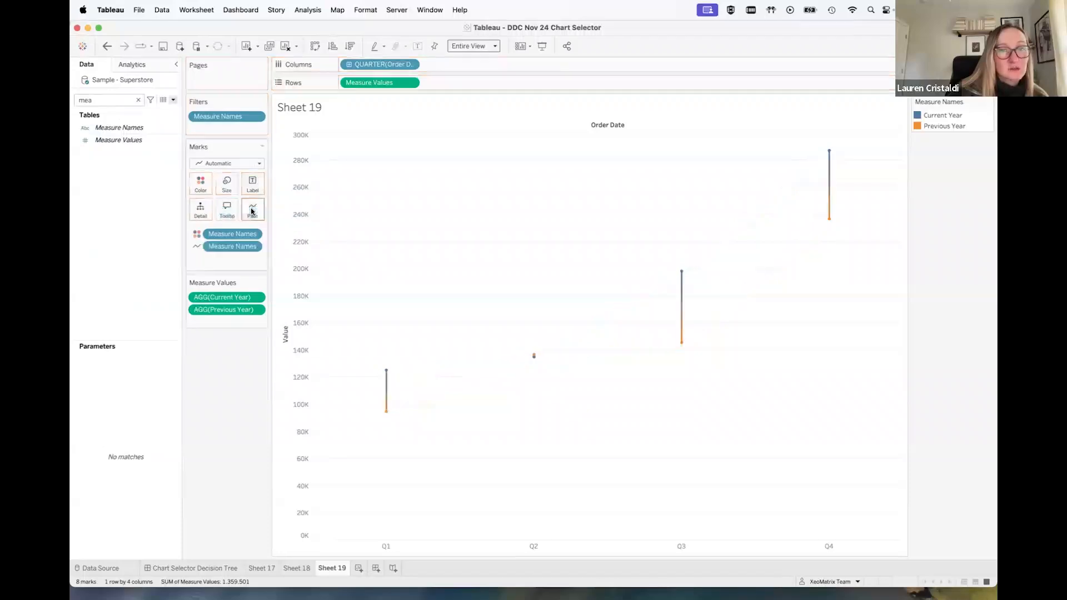
drag(214, 246, 234, 389)
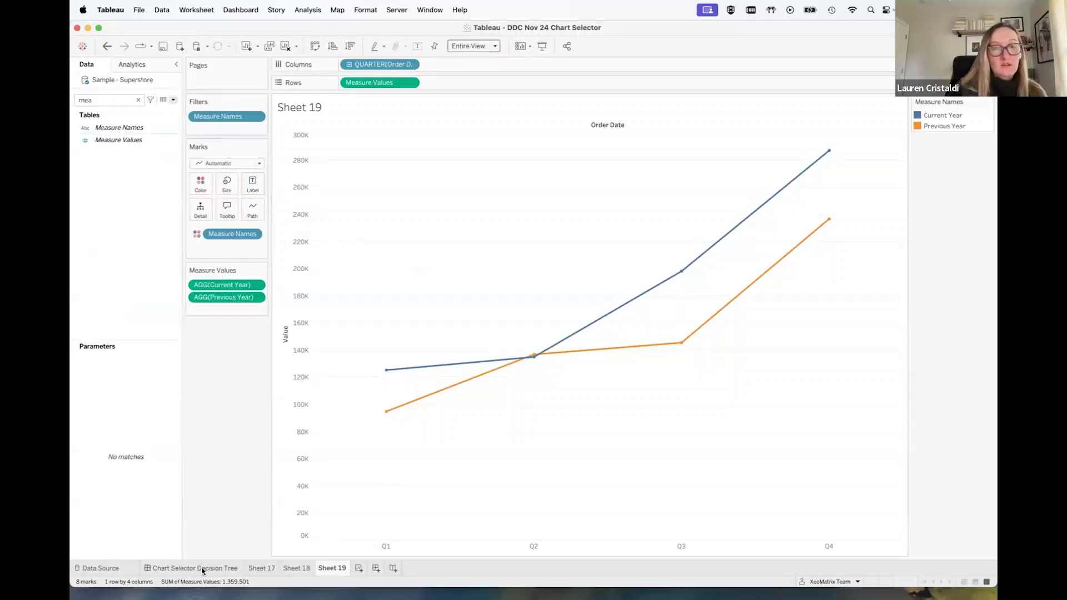
Check the Static comparison examples on the Chart Selector Decision Tree and build Sales by Segment horizontal bars on a new worksheet
mouse_move(202, 570)
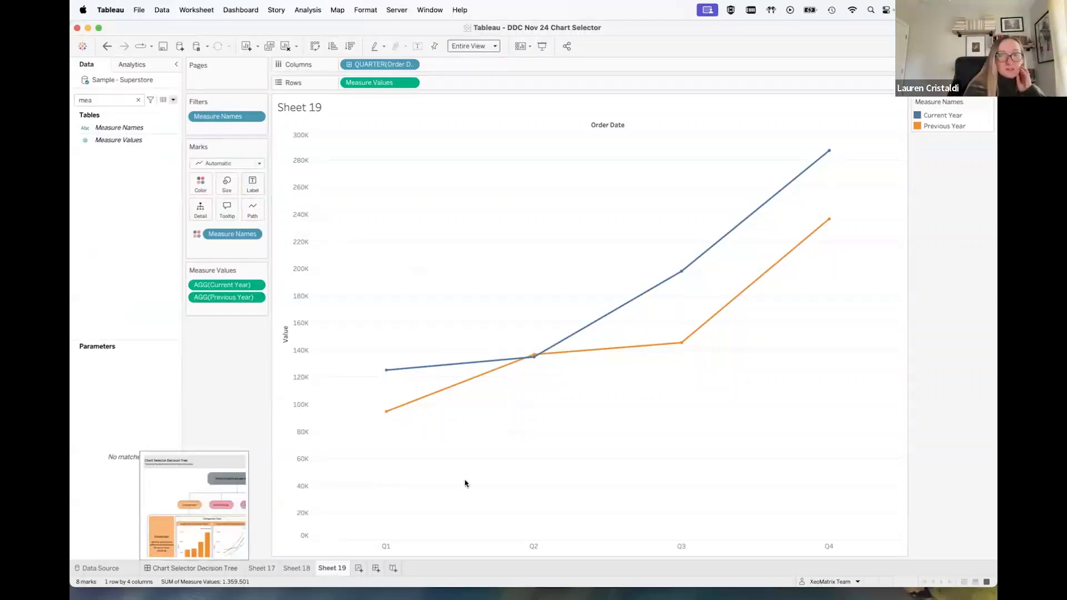
mouse_move(539, 362)
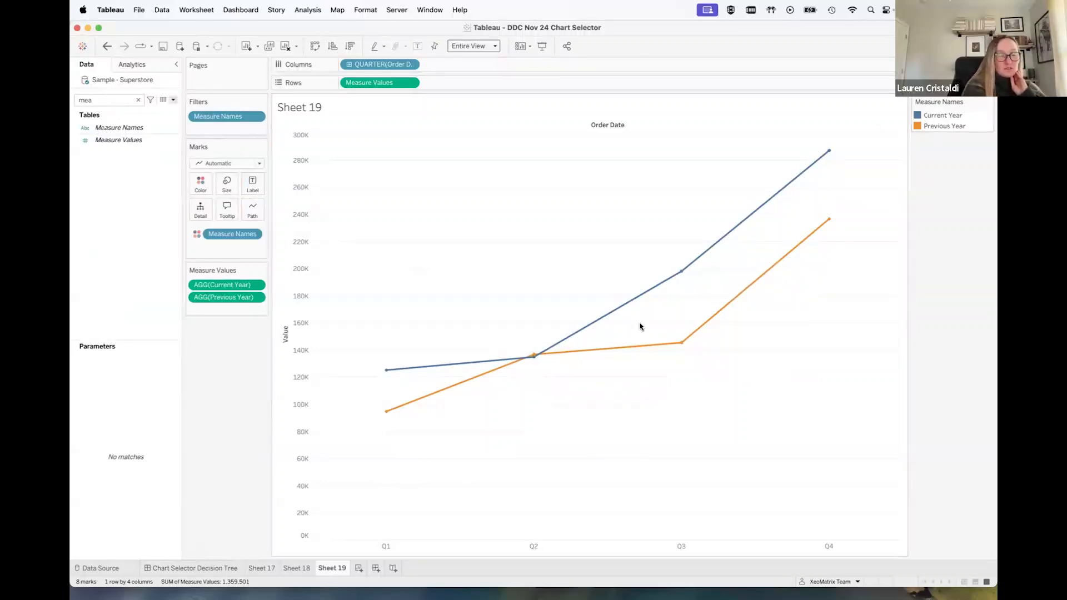
click(205, 570)
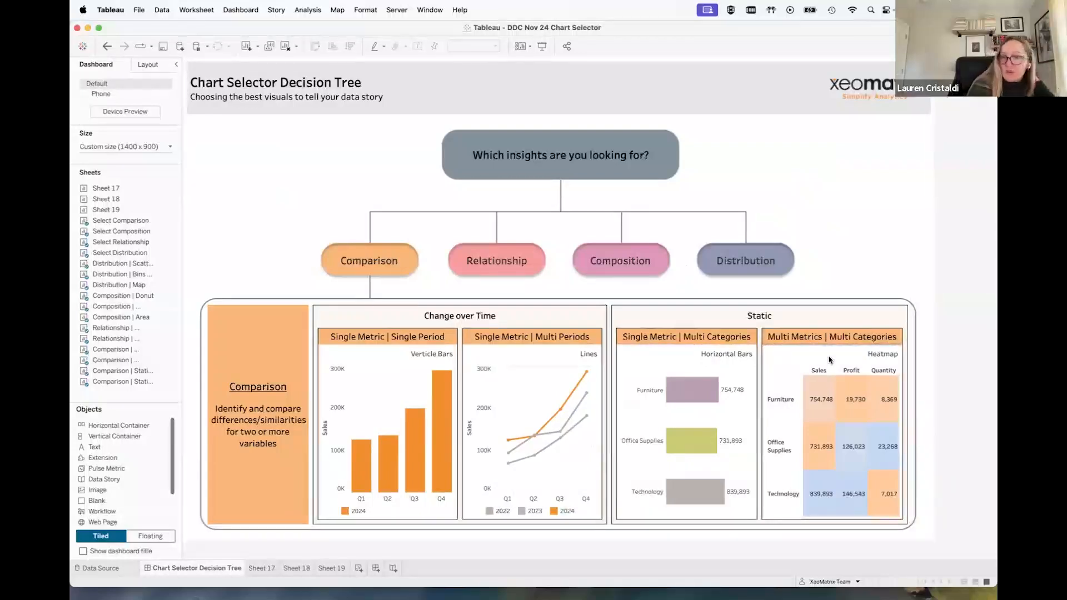
mouse_move(711, 387)
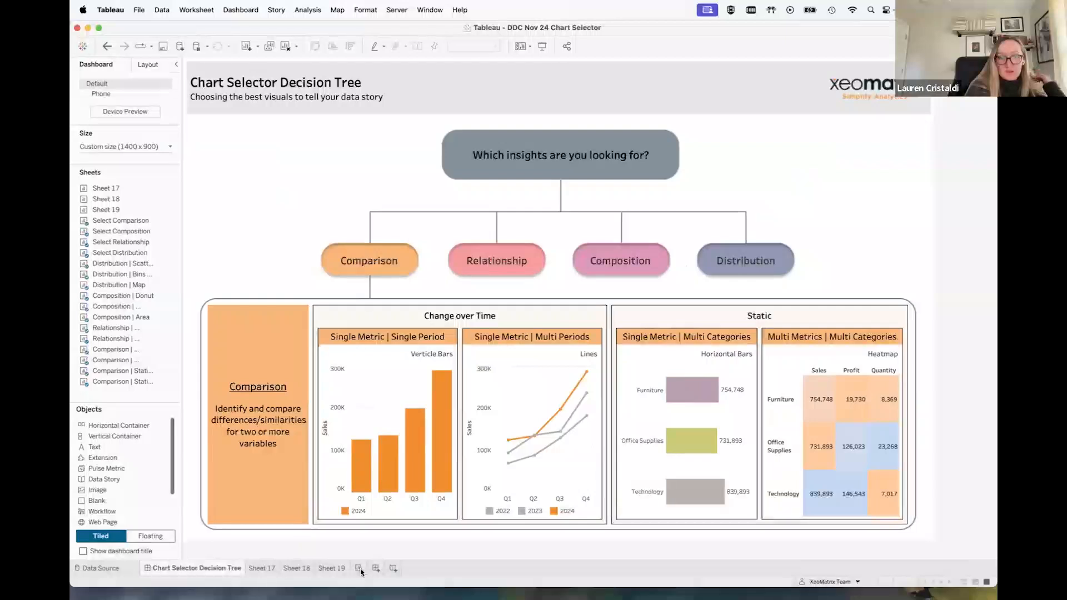
key(super+t)
click(138, 100)
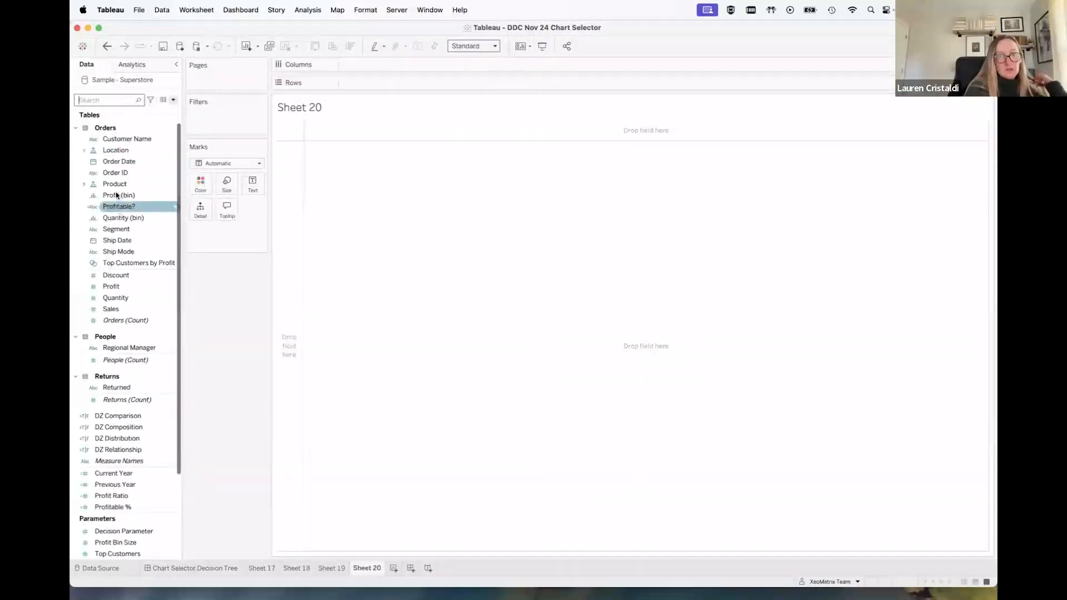
drag(110, 228, 369, 80)
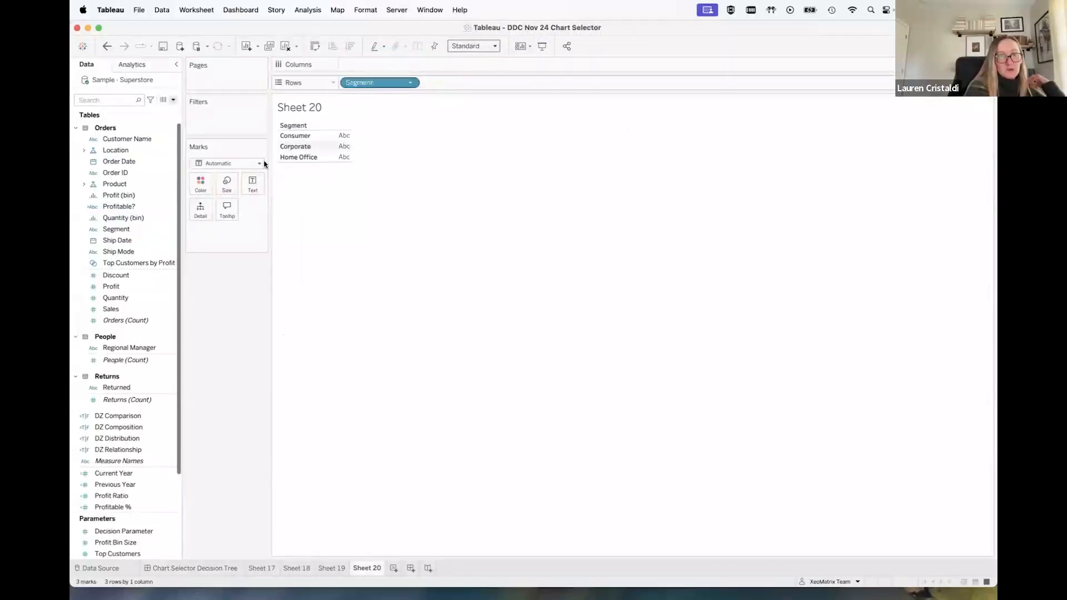
drag(112, 308, 362, 63)
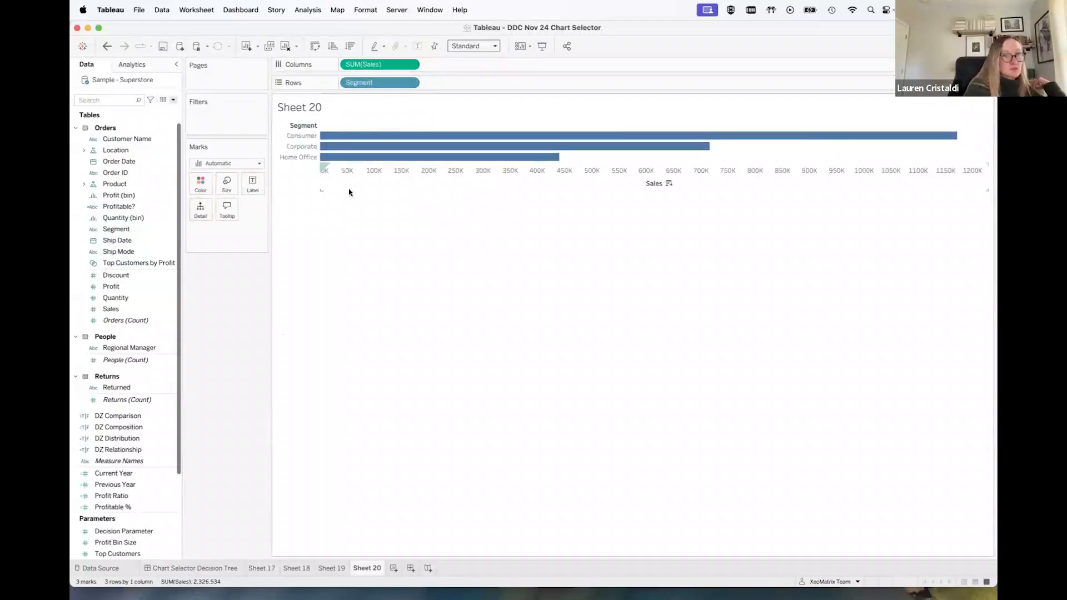
Colour the bars by Segment and fit the bar chart to Entire View
drag(115, 232, 200, 191)
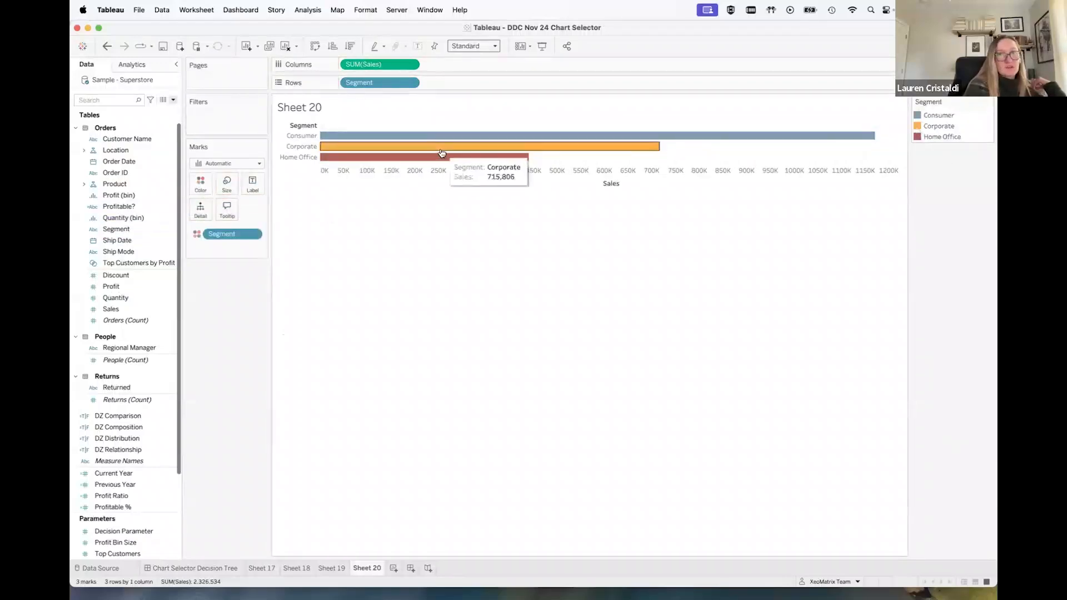
click(497, 47)
click(483, 83)
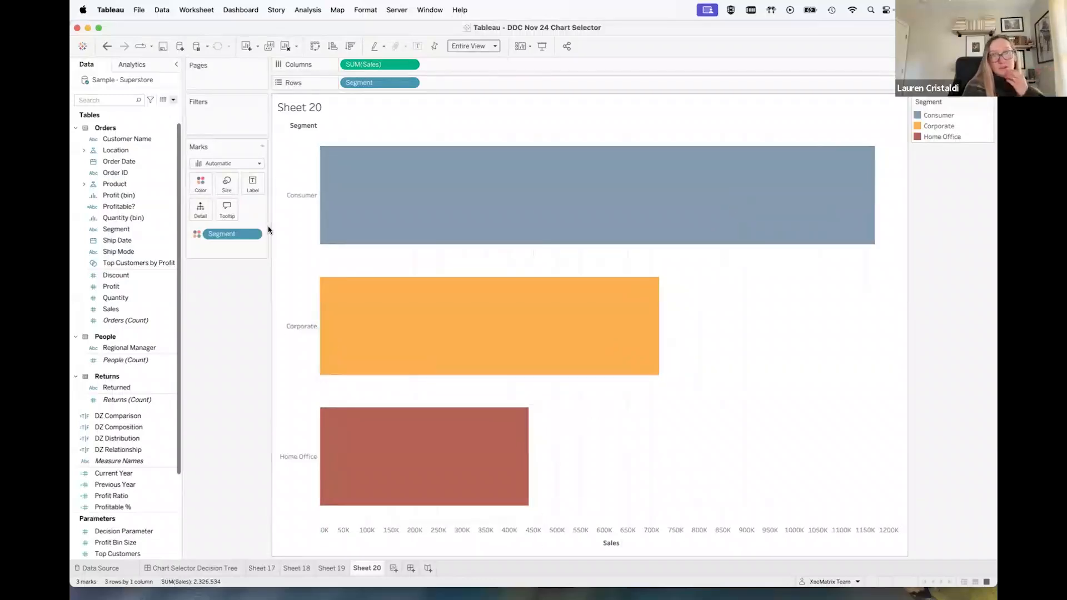
Show mark labels on the Segment bars and hide the Sales axis header
click(252, 192)
click(280, 197)
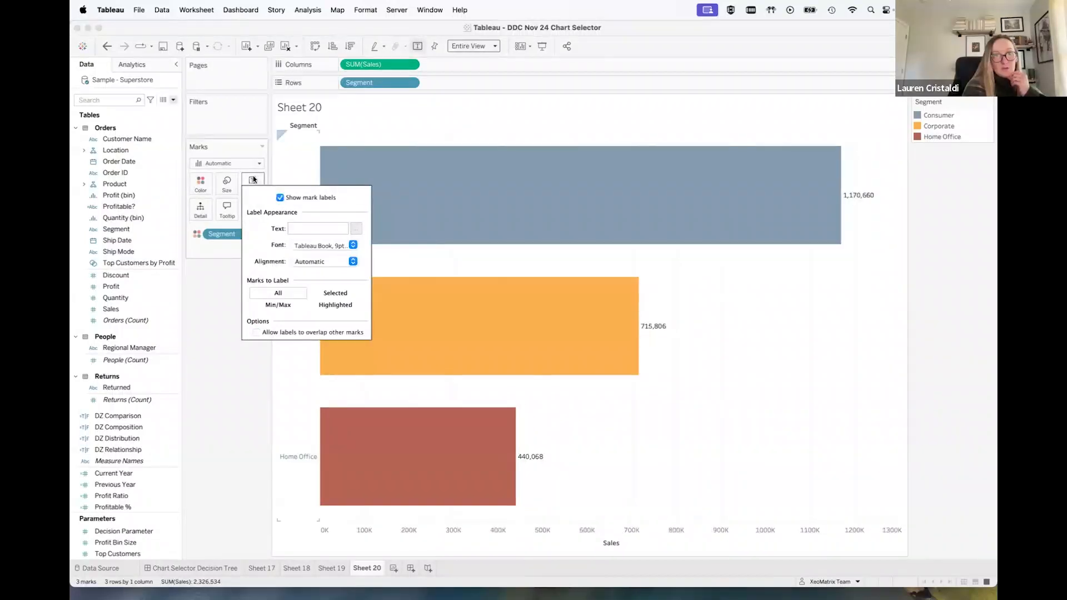
click(253, 179)
click(254, 186)
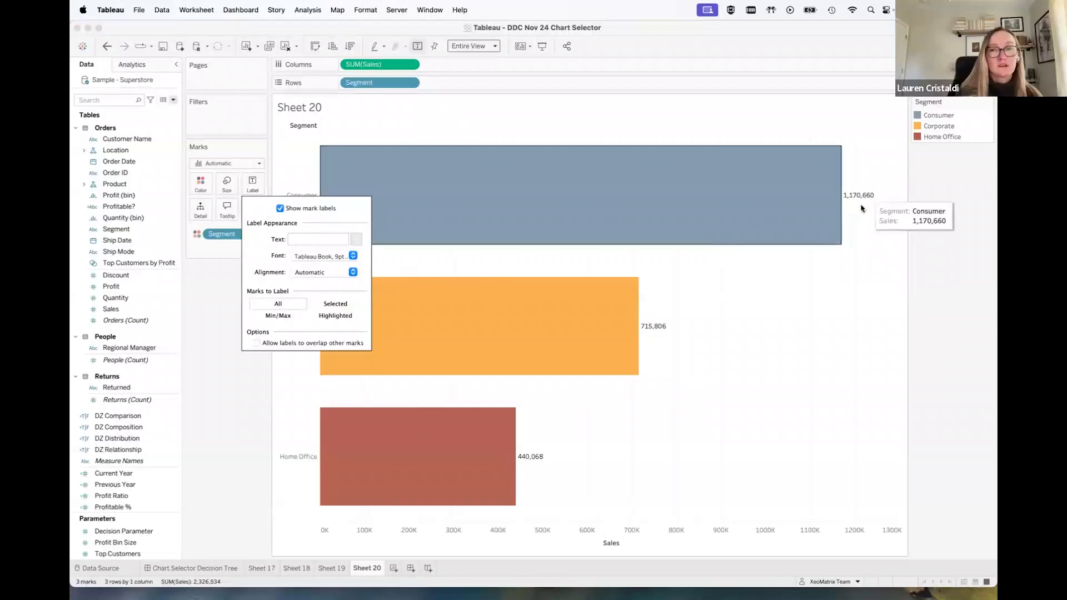
click(545, 534)
right_click(584, 534)
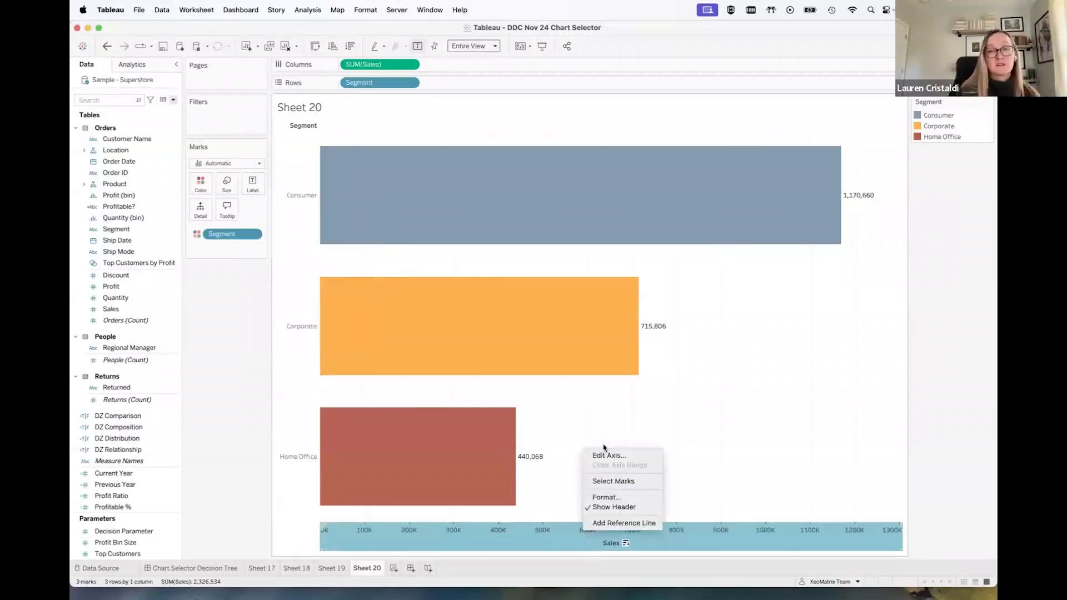
click(601, 508)
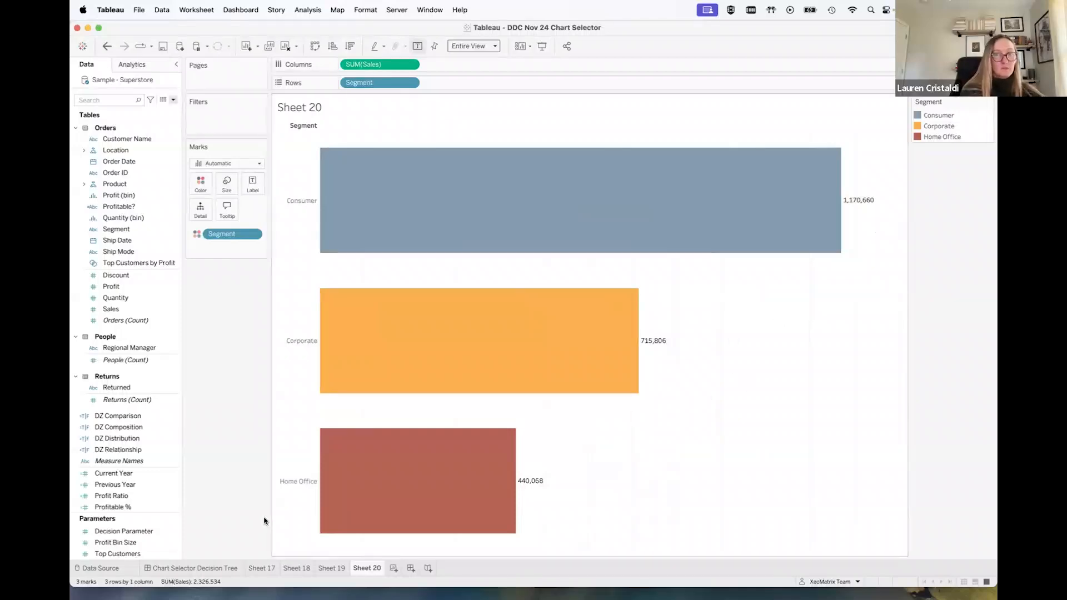
Check the Heatmap example on the decision tree, and create a new worksheet with Measure Values on Detail
click(211, 568)
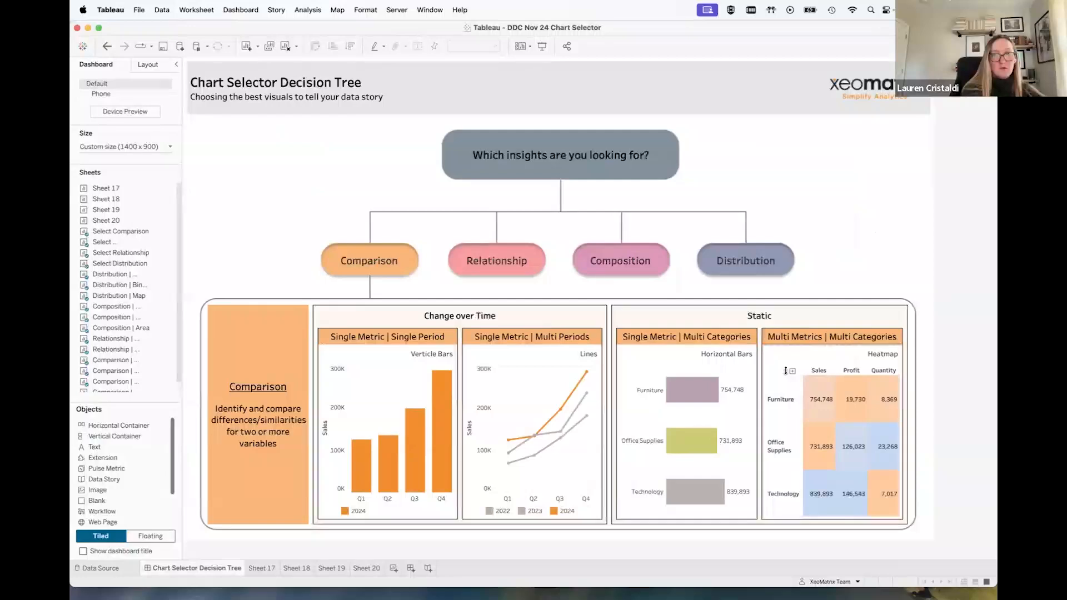
click(393, 568)
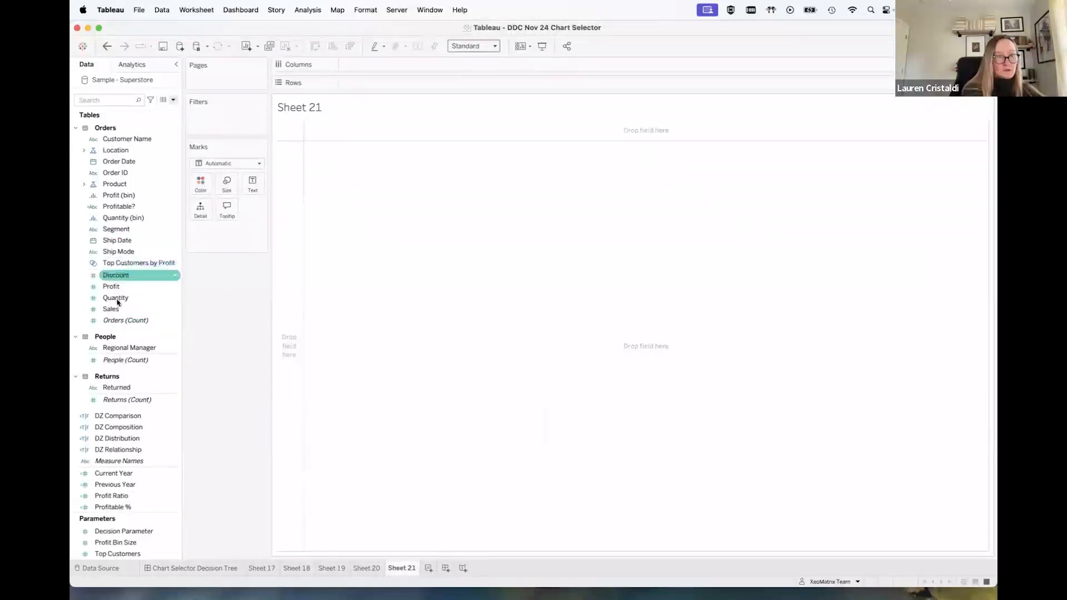
click(94, 100)
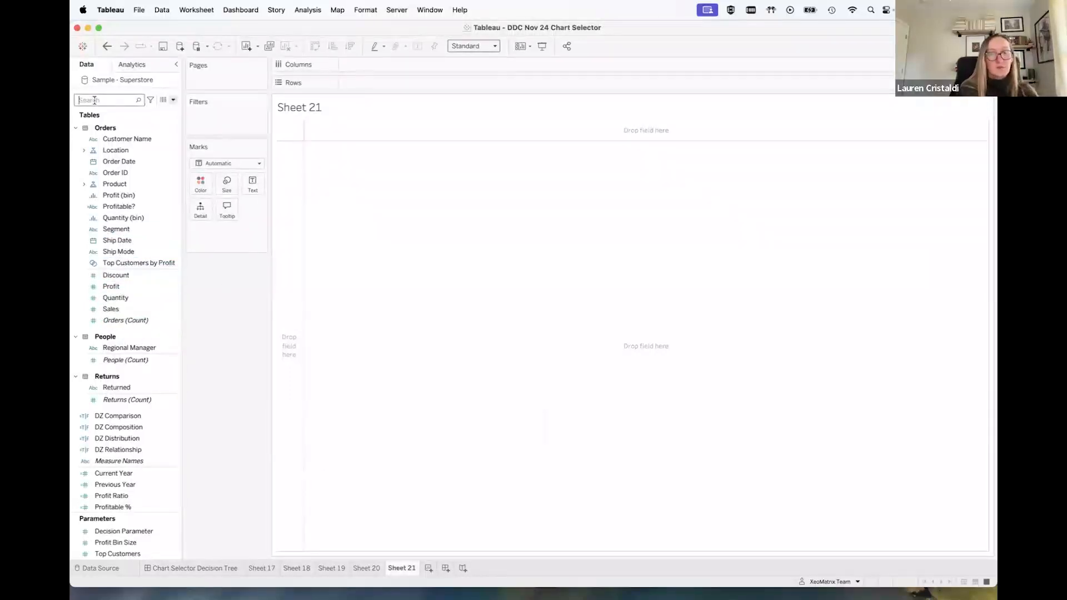
text(meas)
drag(114, 139, 395, 164)
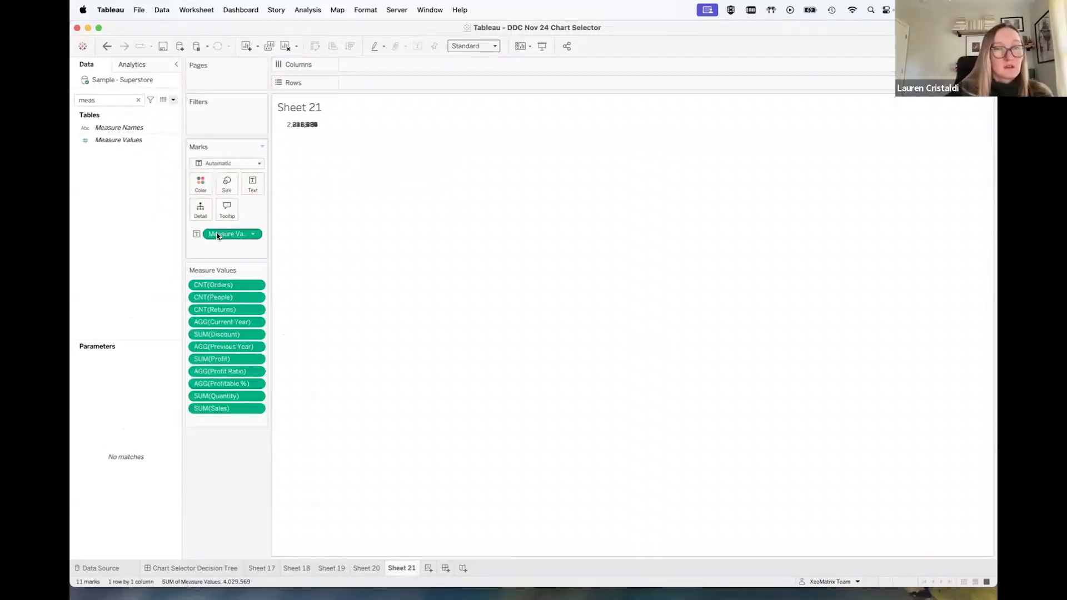
mouse_move(217, 235)
mouse_down()
mouse_move(360, 155)
mouse_move(373, 86)
mouse_move(219, 214)
mouse_move(222, 239)
mouse_up()
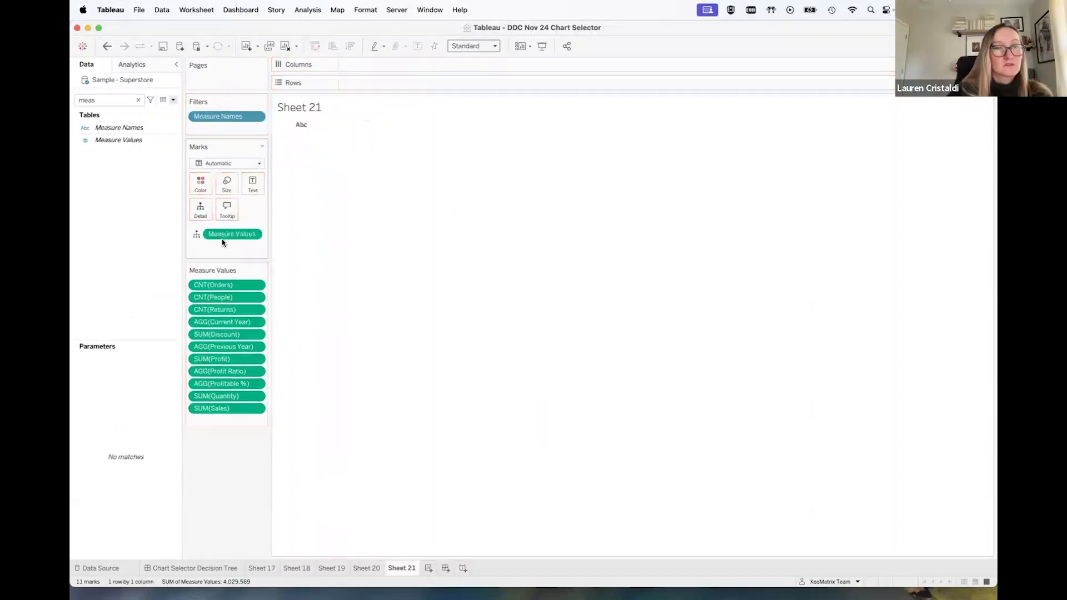
Build a grid of Square marks with Segment on rows and Measure Names on columns
click(258, 162)
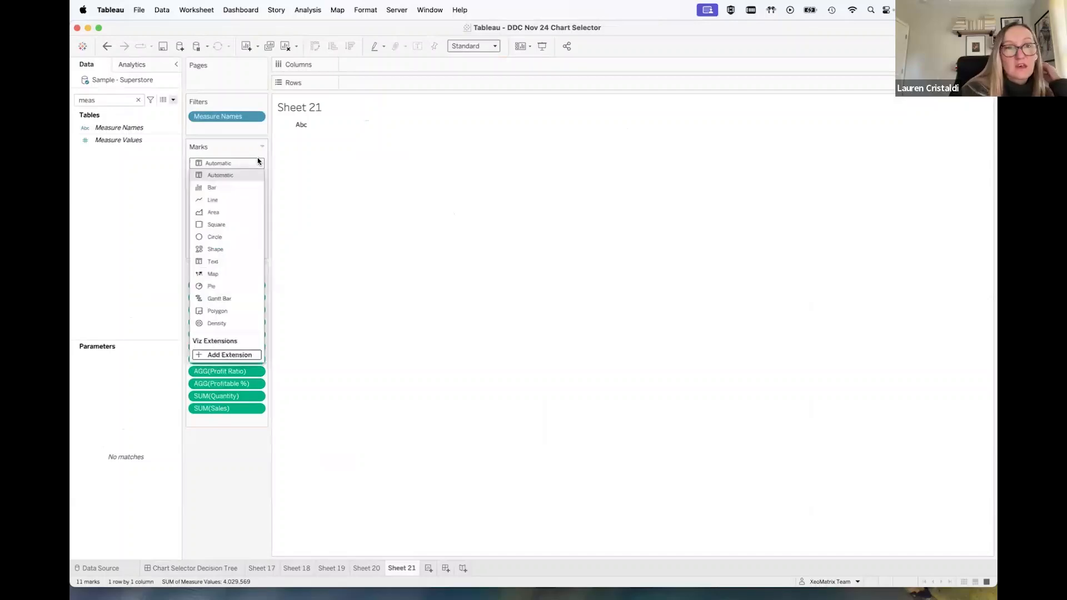
click(217, 225)
click(138, 100)
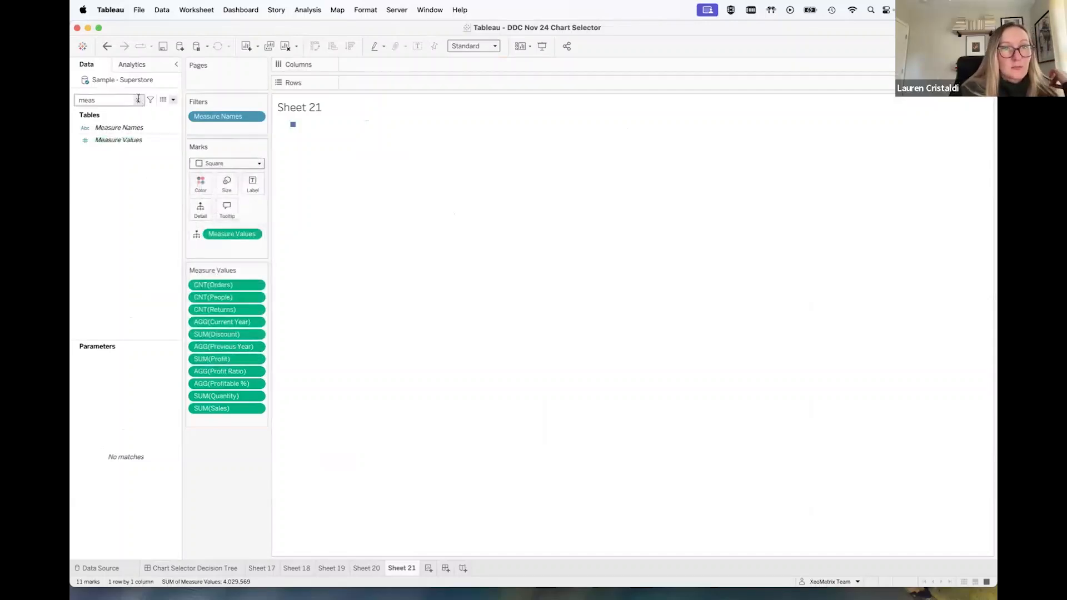
drag(113, 227, 389, 83)
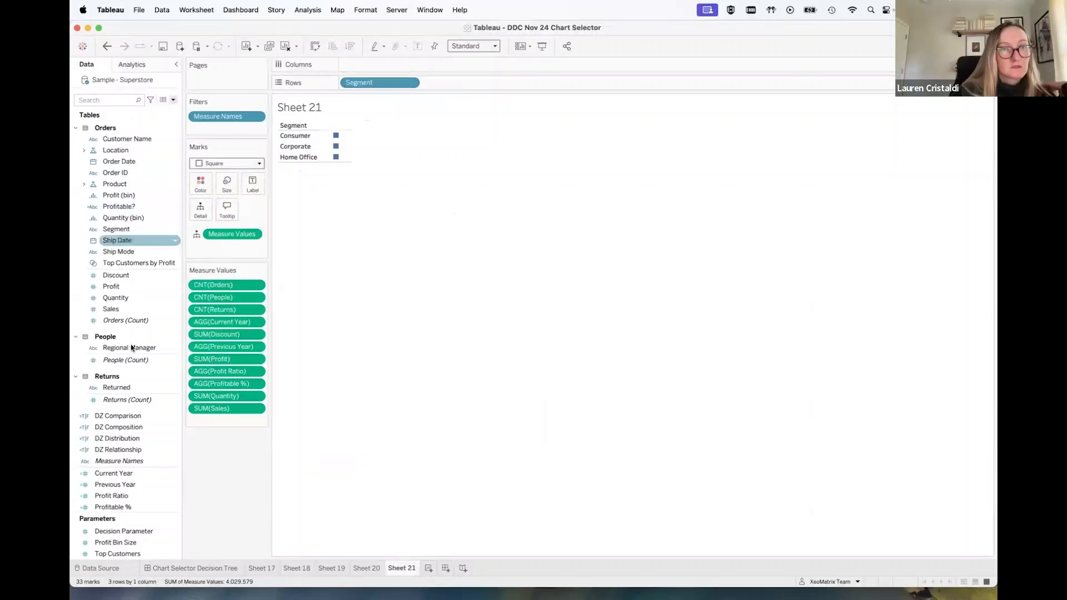
text(meas)
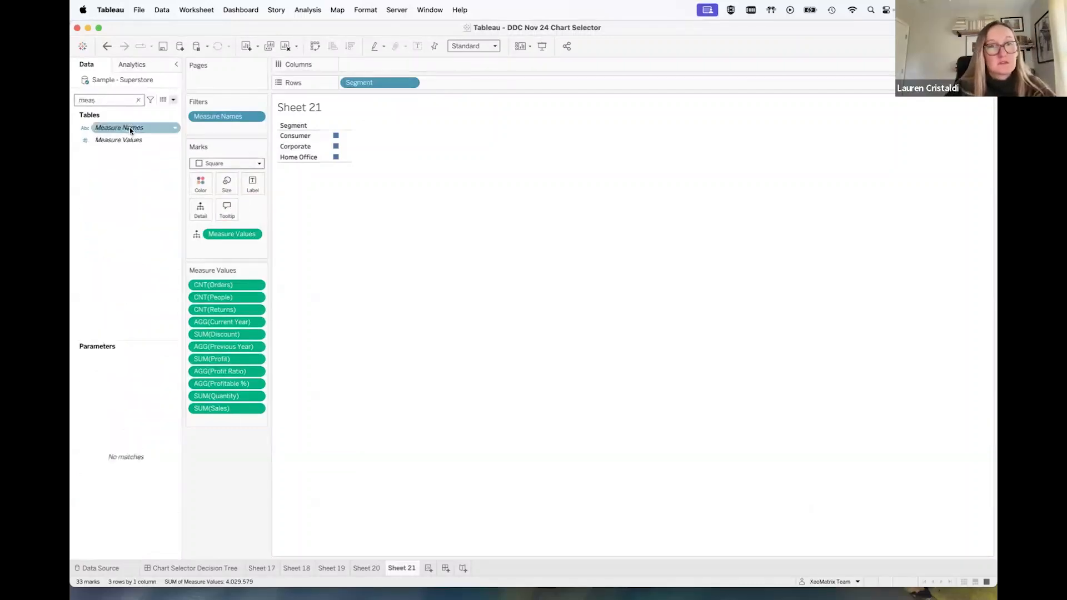
drag(129, 128, 412, 68)
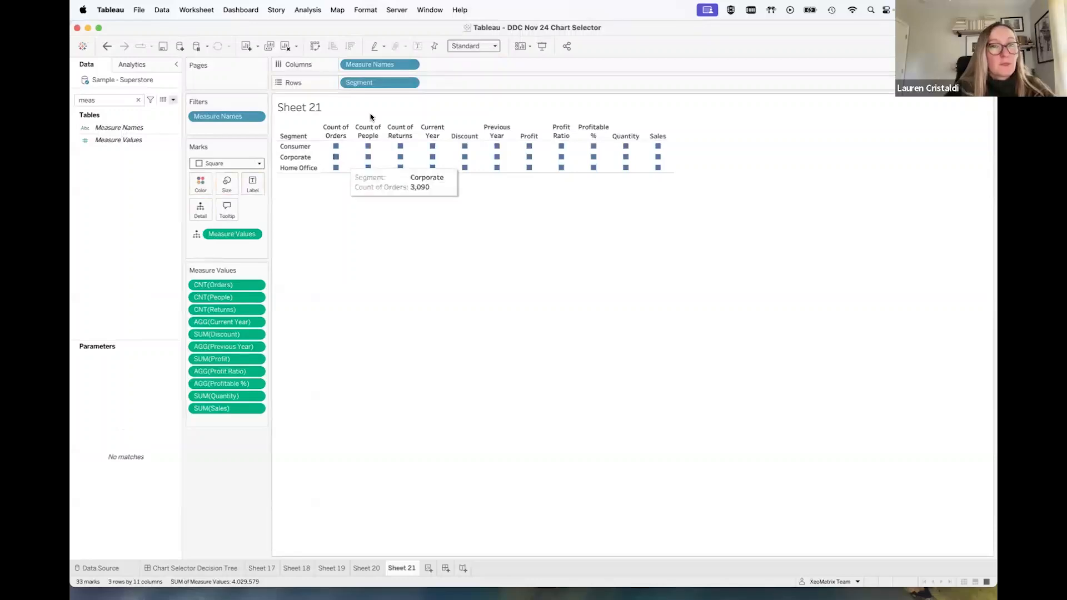
Fit the grid to Entire View and colour the squares by Measure Values
click(495, 48)
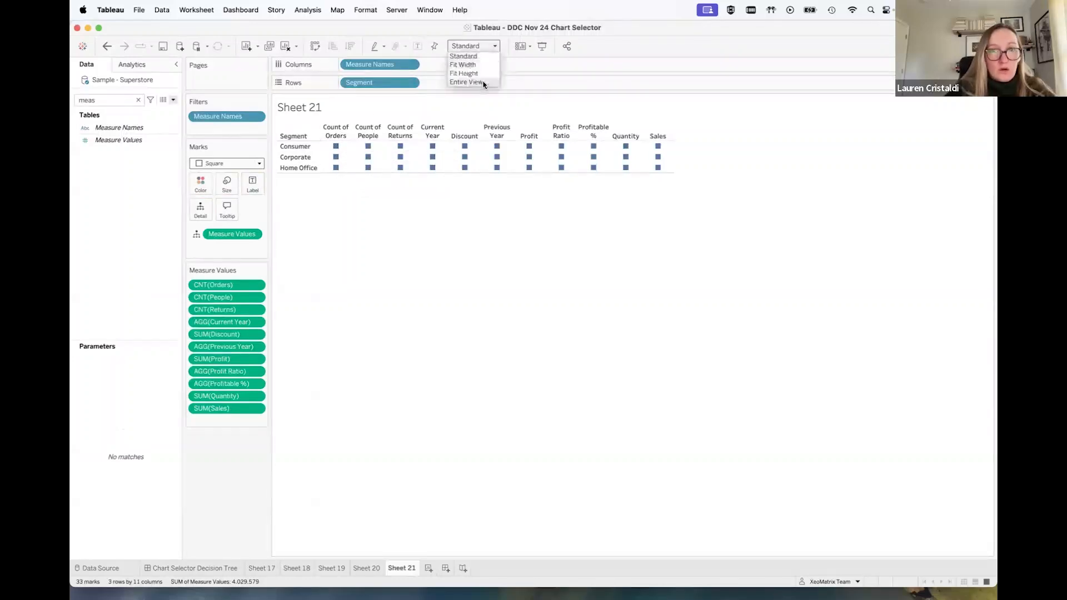
click(481, 83)
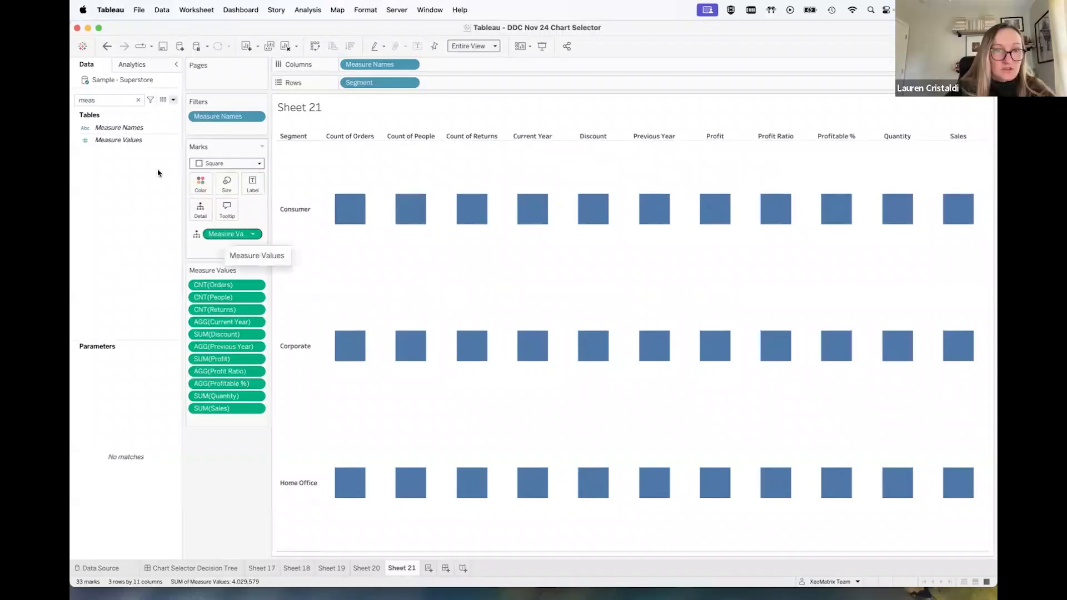
drag(123, 140, 199, 187)
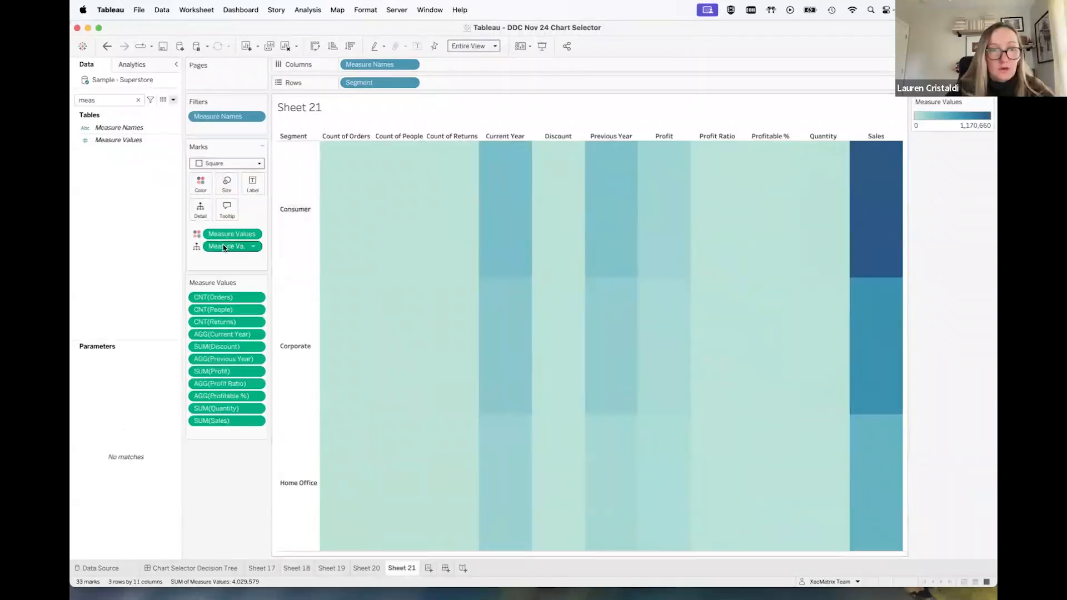
Label the heatmap squares with Measure Values and give them a white border
drag(110, 140, 255, 185)
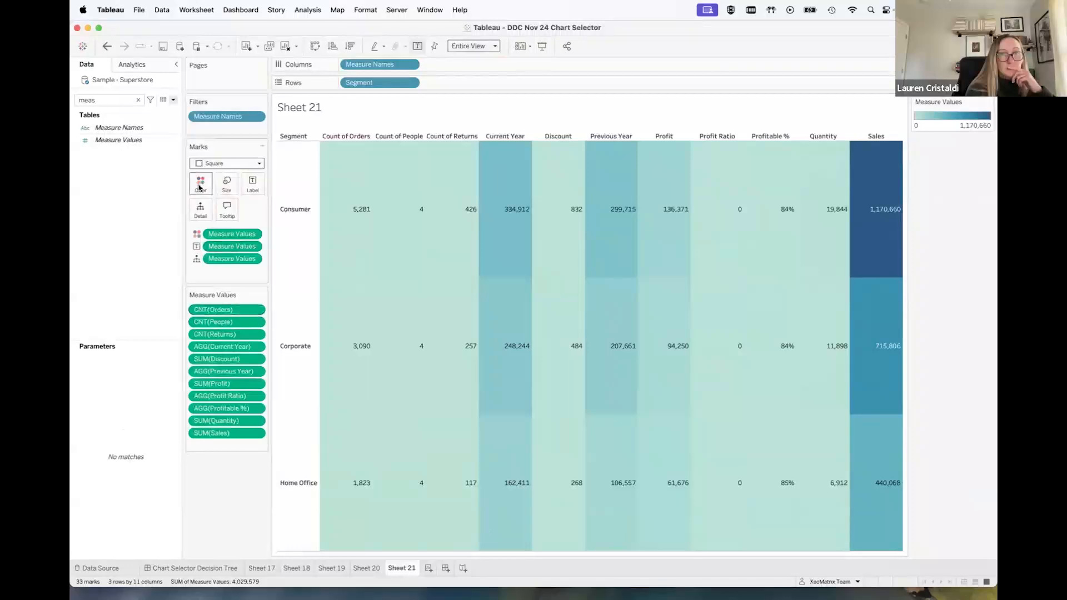
click(199, 185)
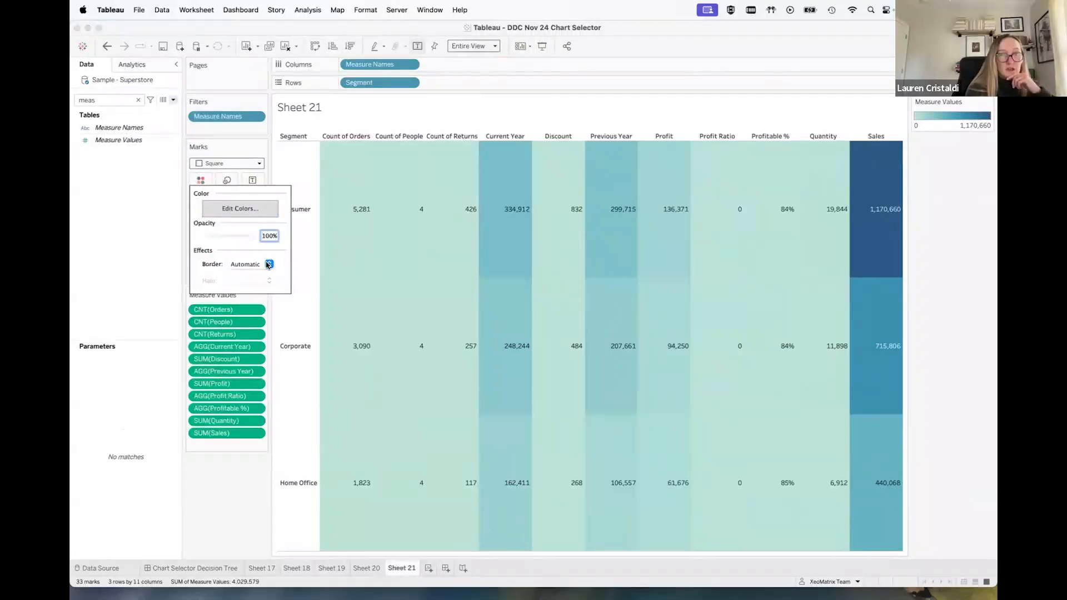
click(268, 265)
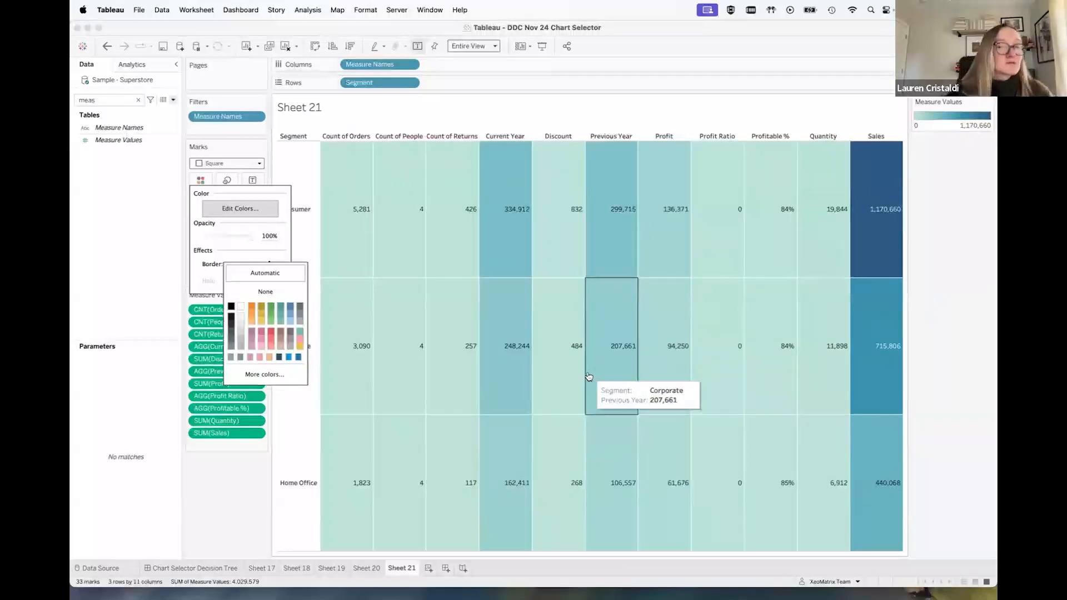
click(241, 494)
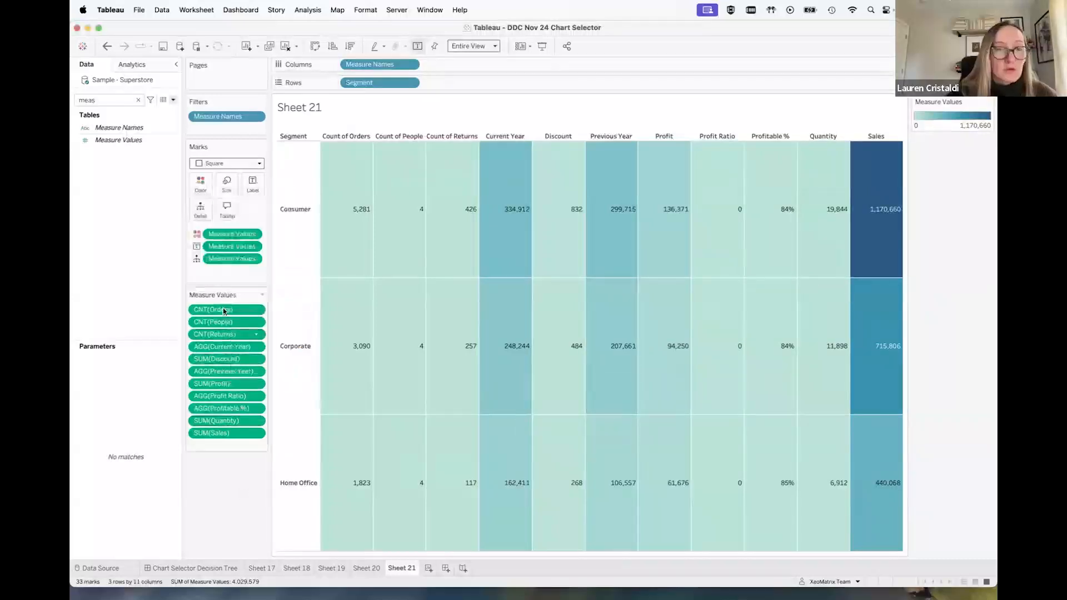
Reduce the heatmap's Measure Values to Quantity, Sales and Discount, in that order
click(221, 311)
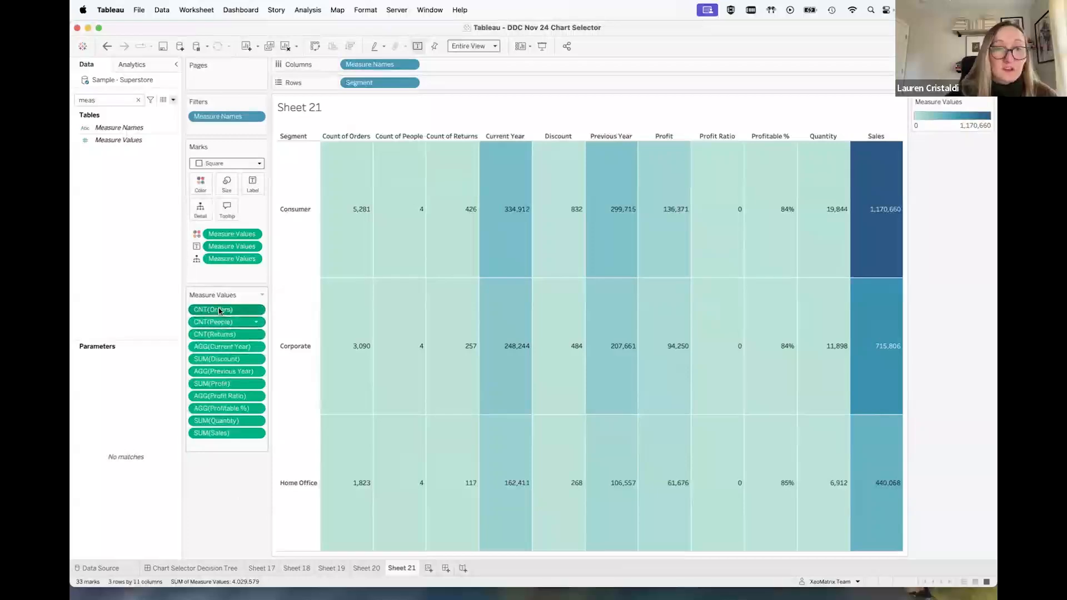
drag(221, 473, 222, 475)
drag(228, 310, 225, 396)
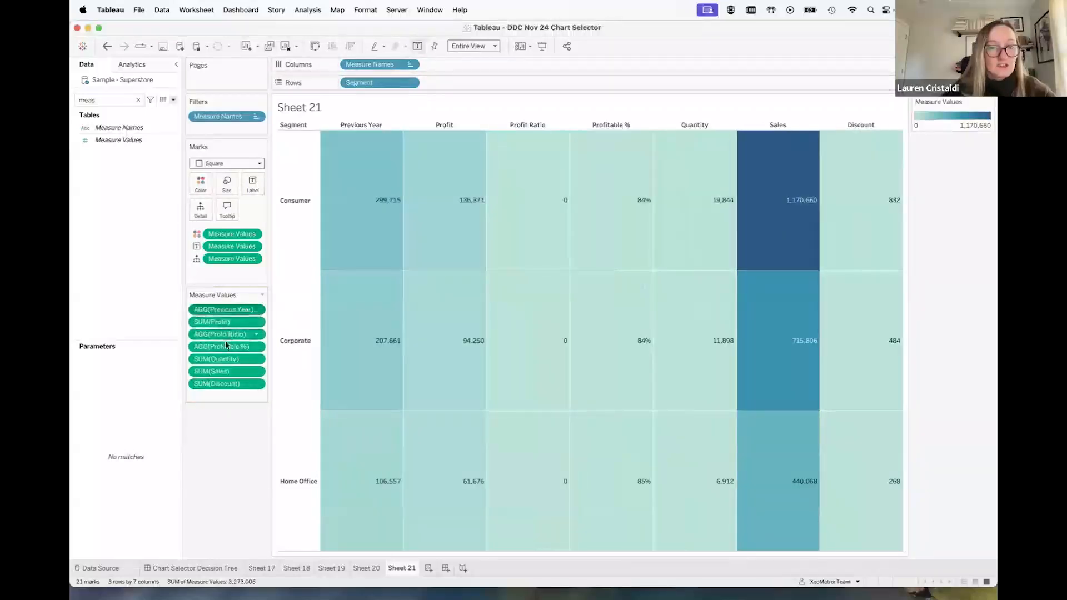
drag(225, 346, 223, 487)
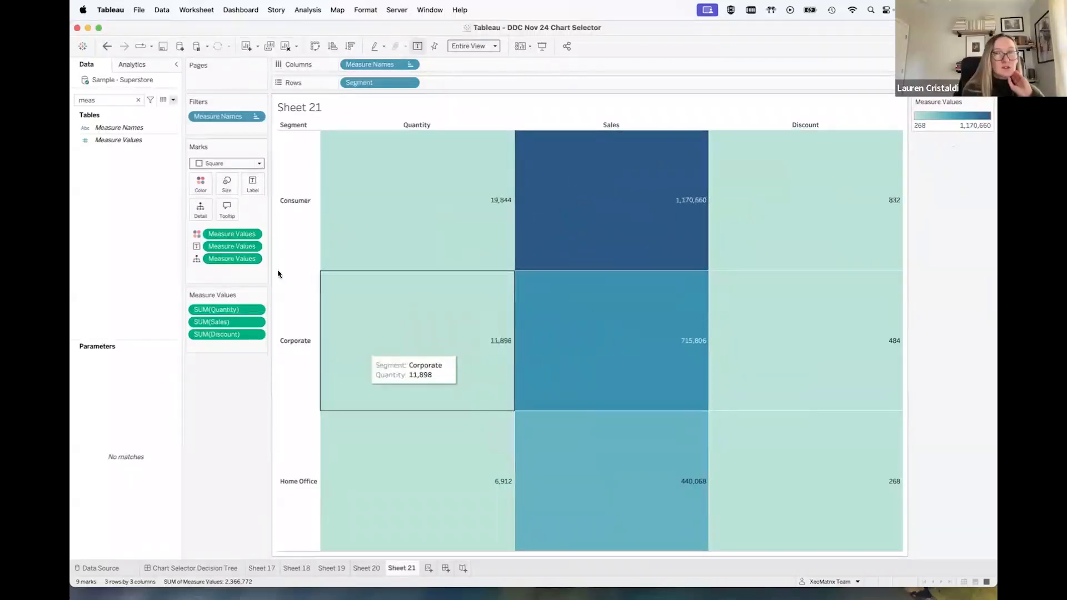
Use separate colour legends for each measure in the Segment heatmap
click(254, 236)
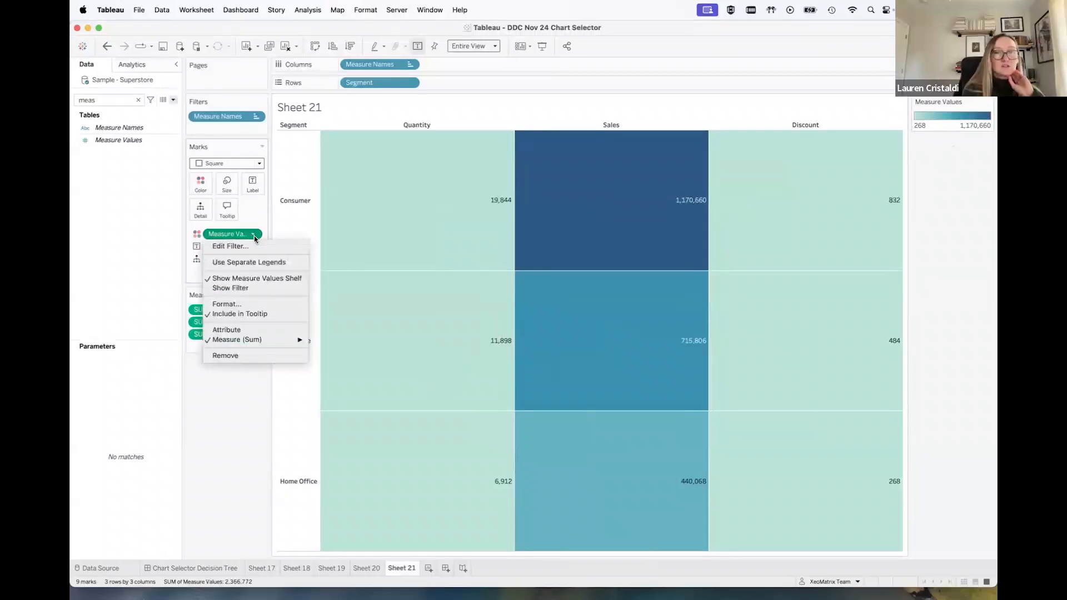
click(225, 264)
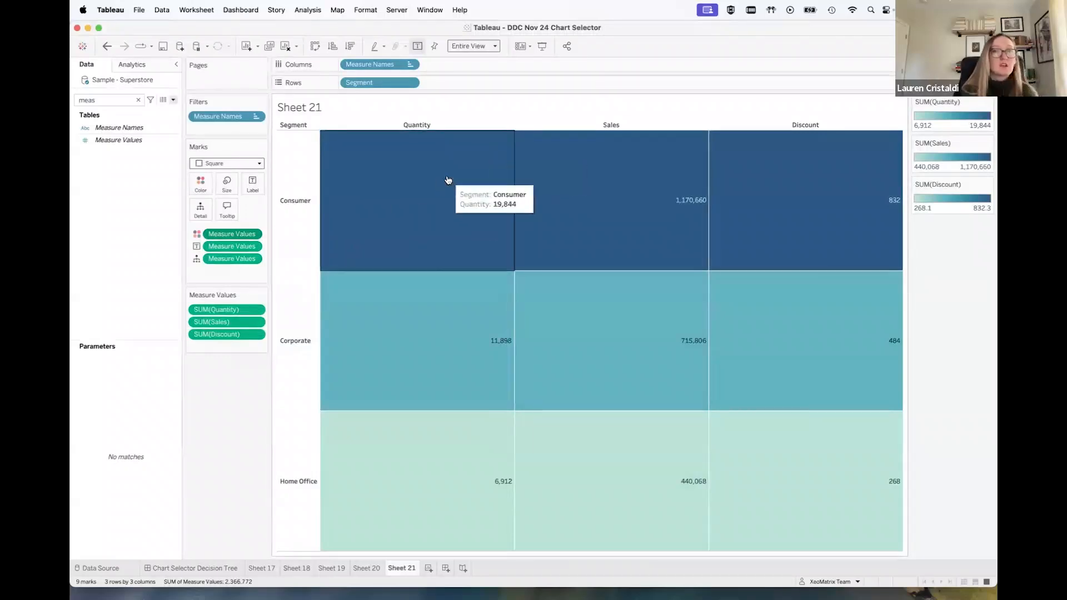
mouse_move(459, 321)
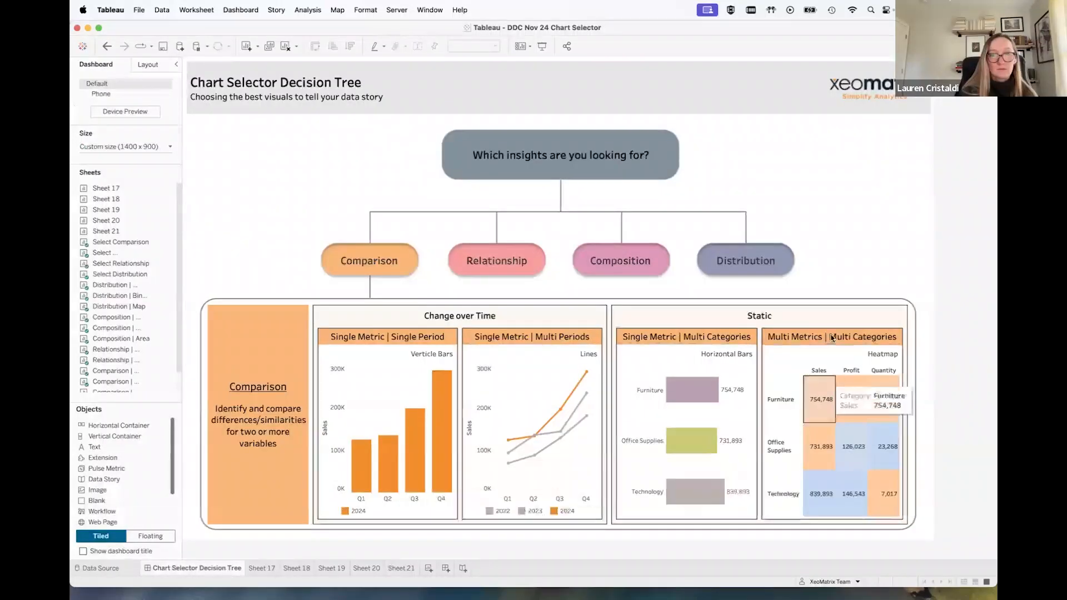
Show the Relationship charts on the decision tree, and create a new worksheet with Sales on Detail
click(496, 262)
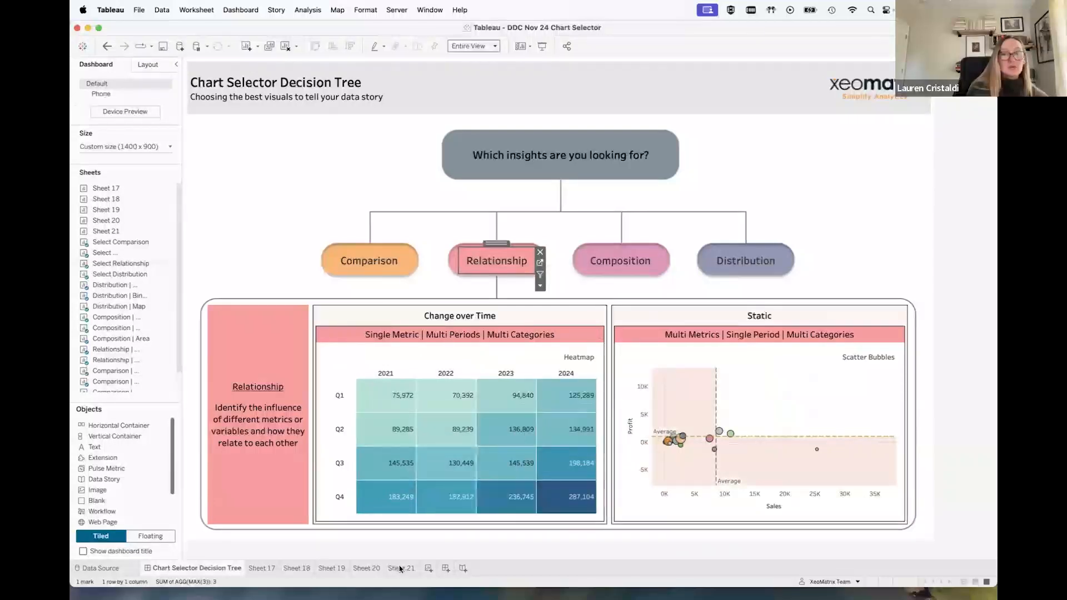
click(428, 568)
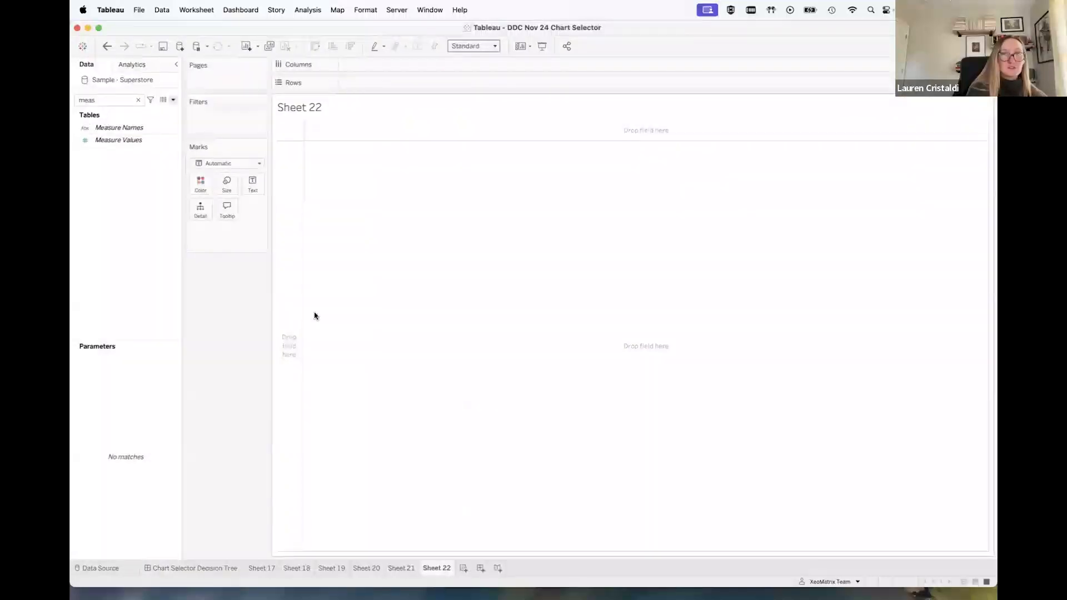
click(139, 101)
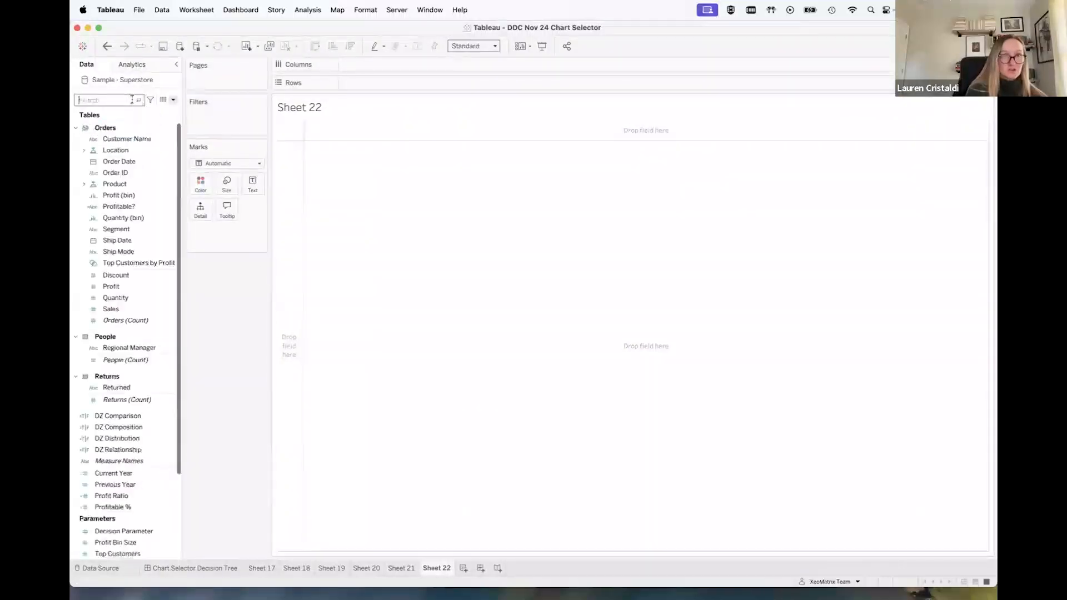
text(sal)
click(115, 146)
drag(115, 146, 219, 241)
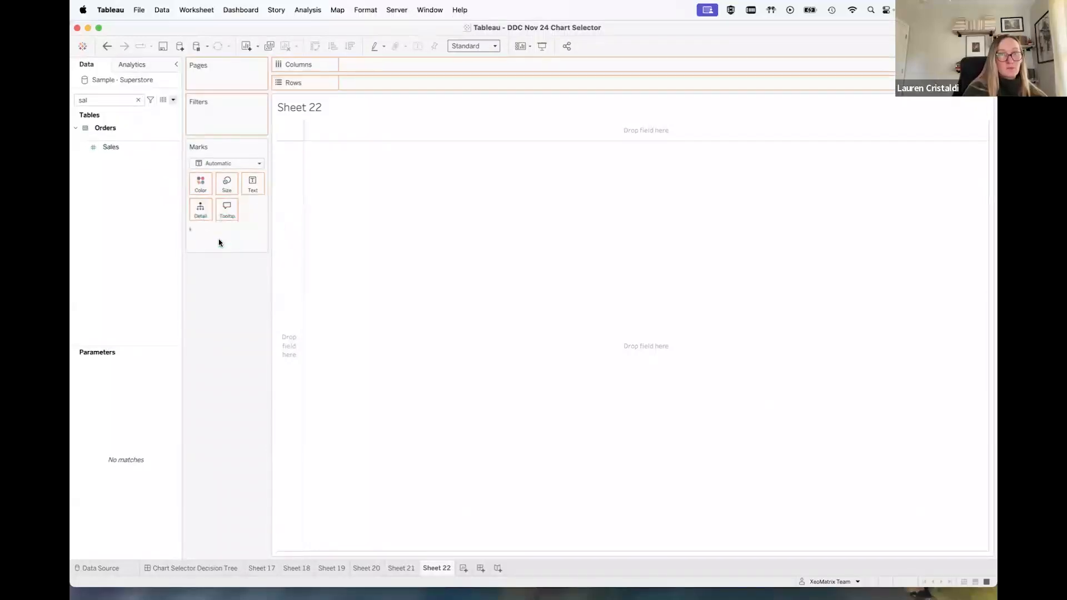
click(140, 100)
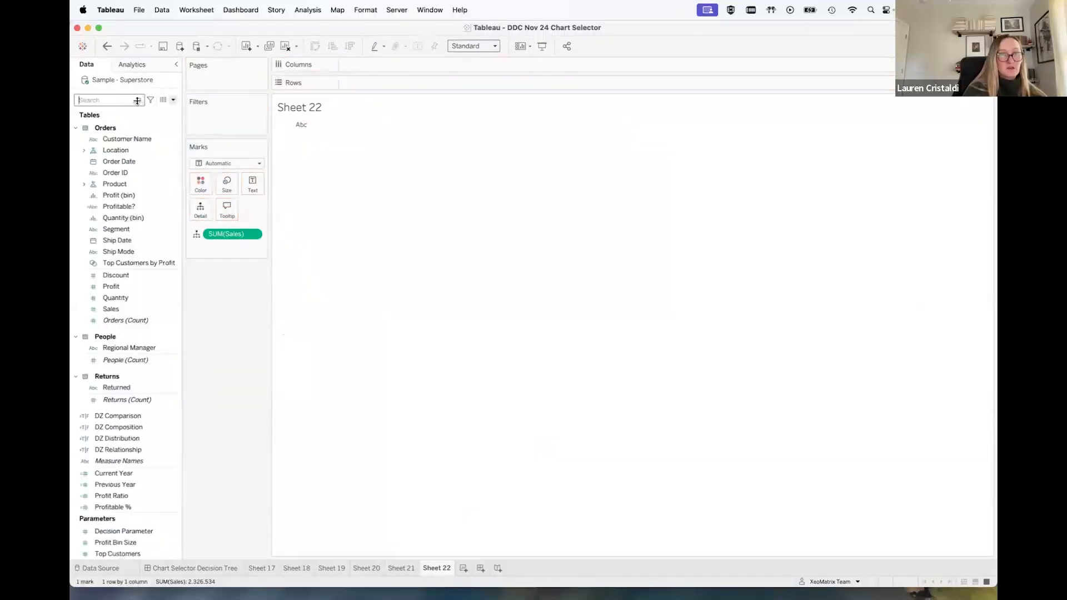
Lay out a grid with the year of Order Date on columns and the quarter of Order Date on rows
drag(119, 161, 396, 62)
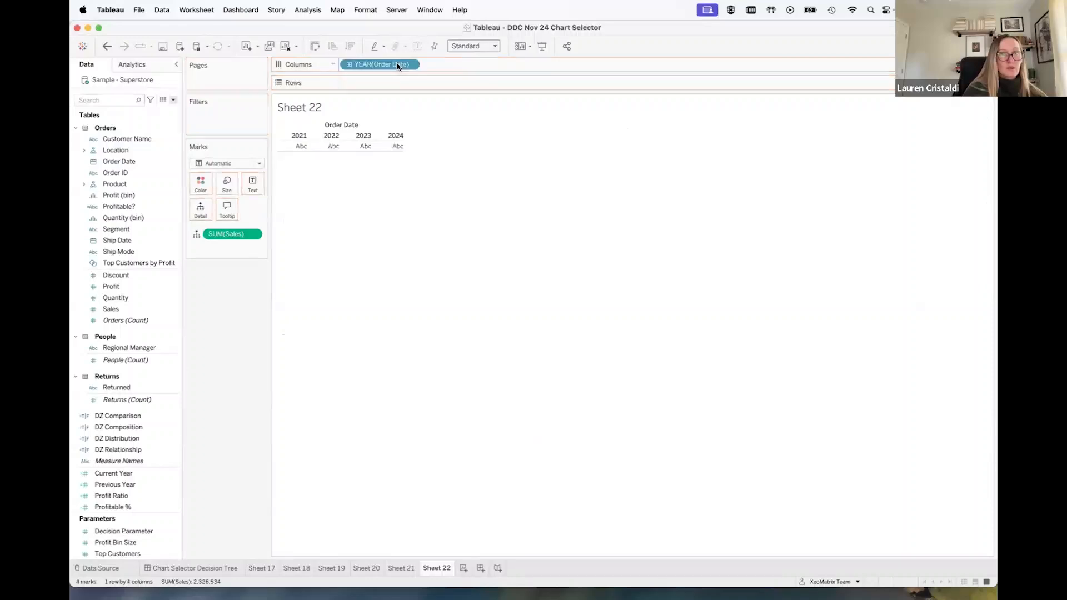
drag(112, 162, 381, 87)
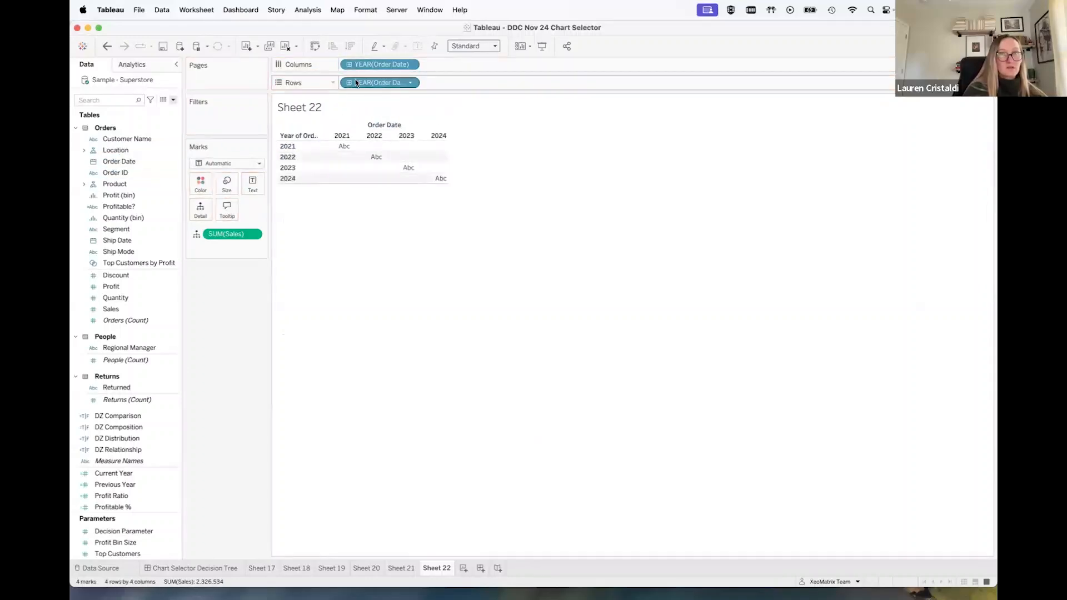
click(411, 84)
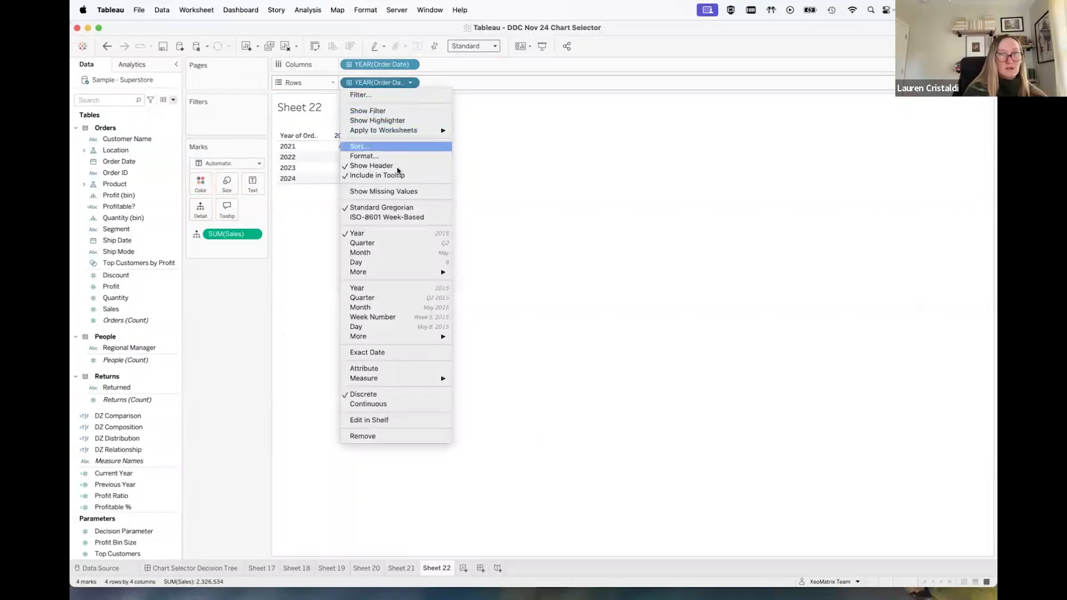
click(397, 243)
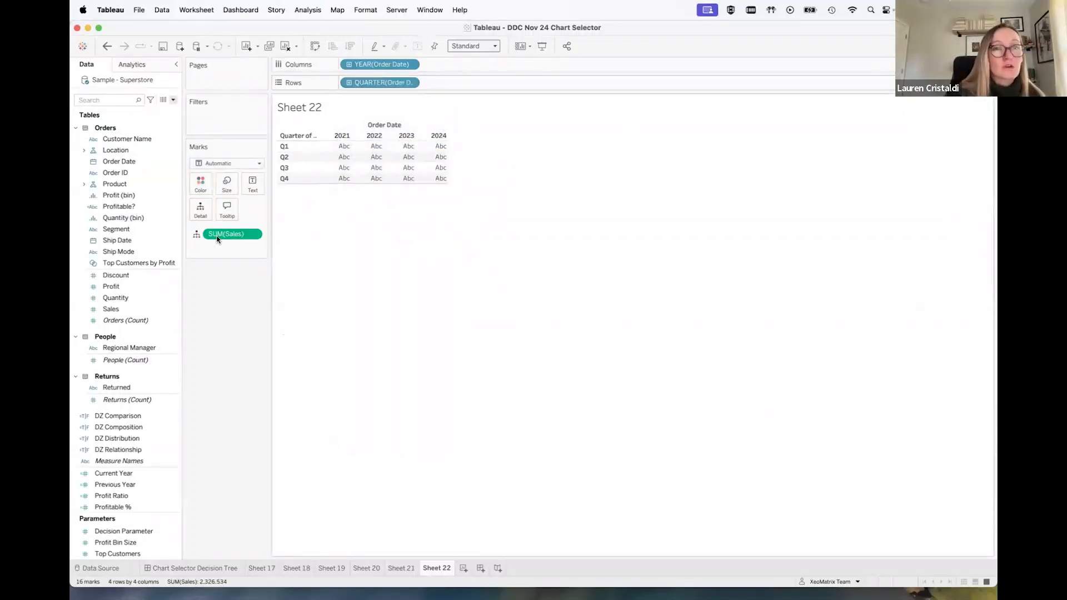
Change the quarter-by-year marks to Square and fit the grid to Entire View
click(259, 163)
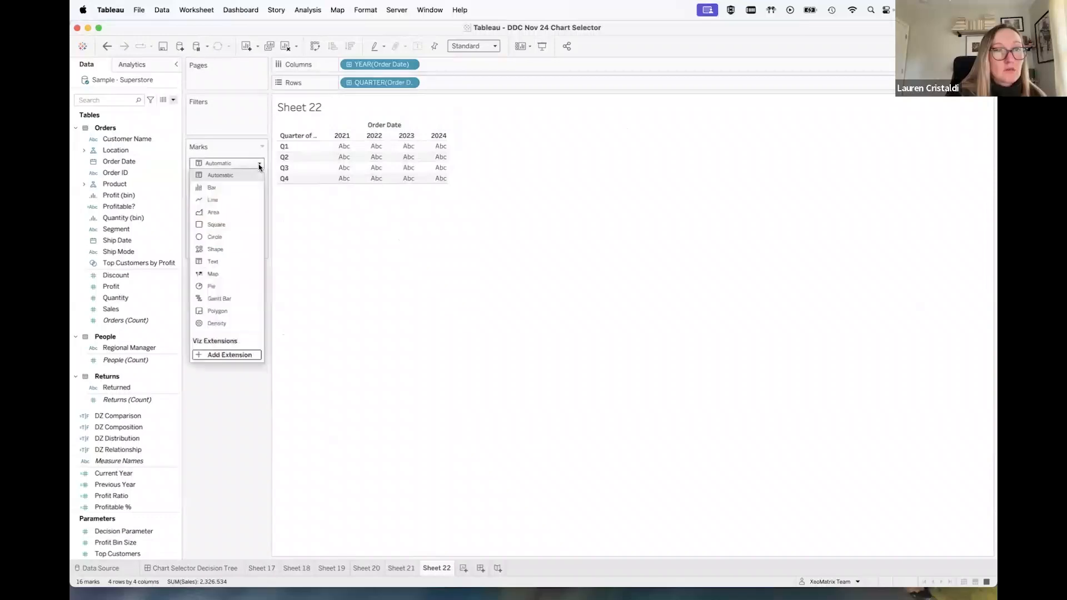
click(235, 222)
click(493, 47)
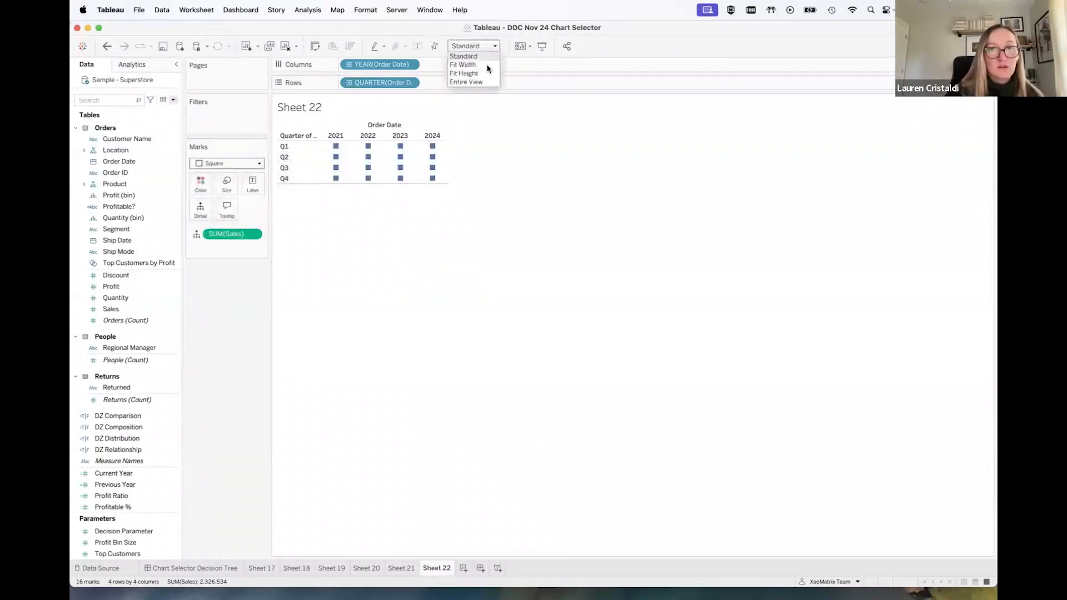
click(467, 82)
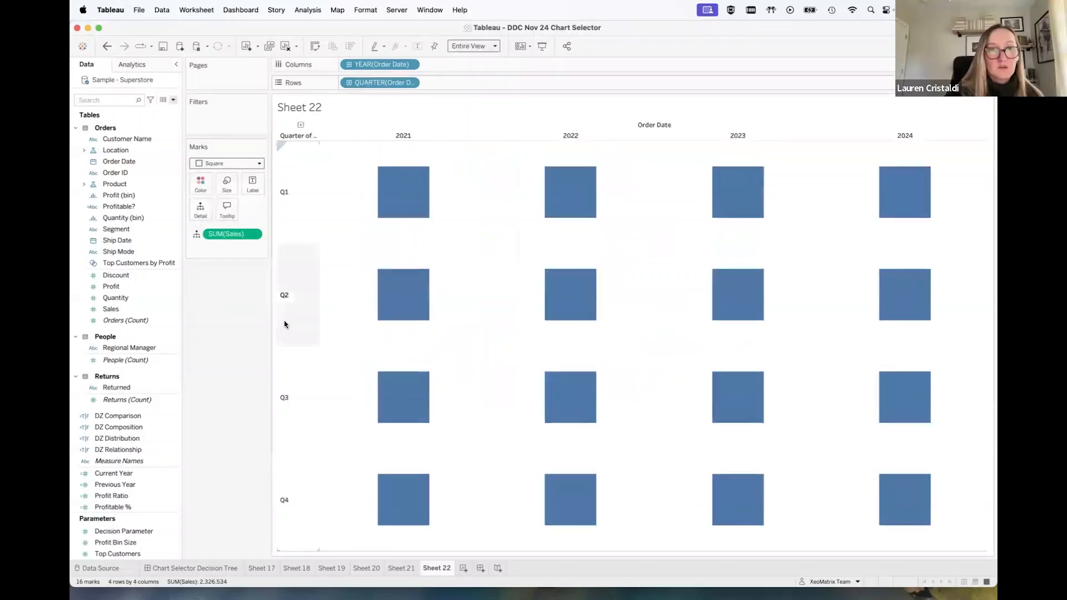
Colour the quarter-by-year squares by Sales and label them with Sales
drag(221, 234, 202, 191)
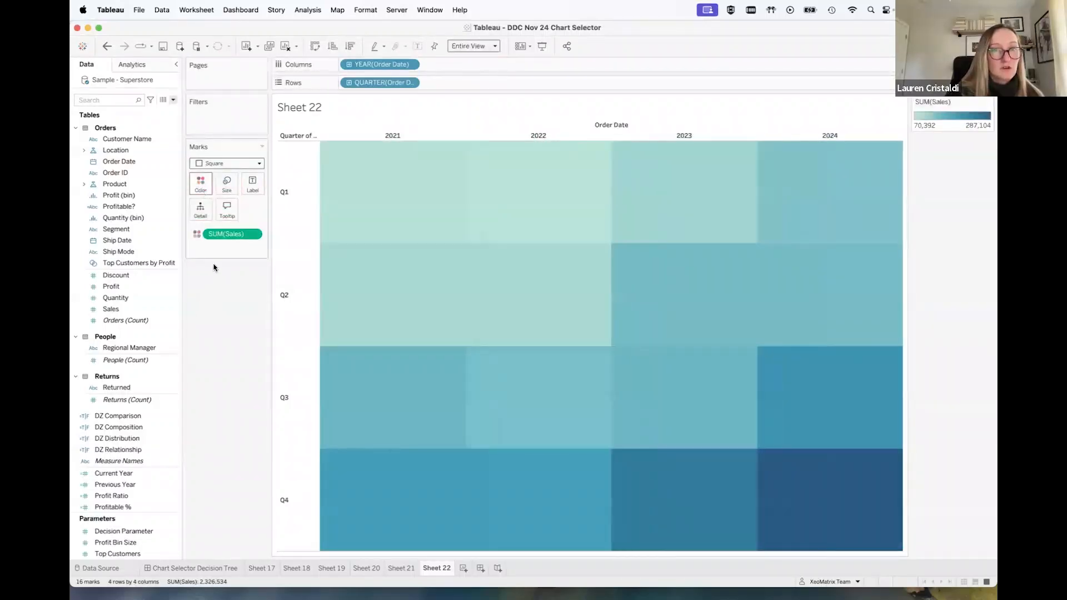
click(121, 317)
drag(112, 309, 251, 183)
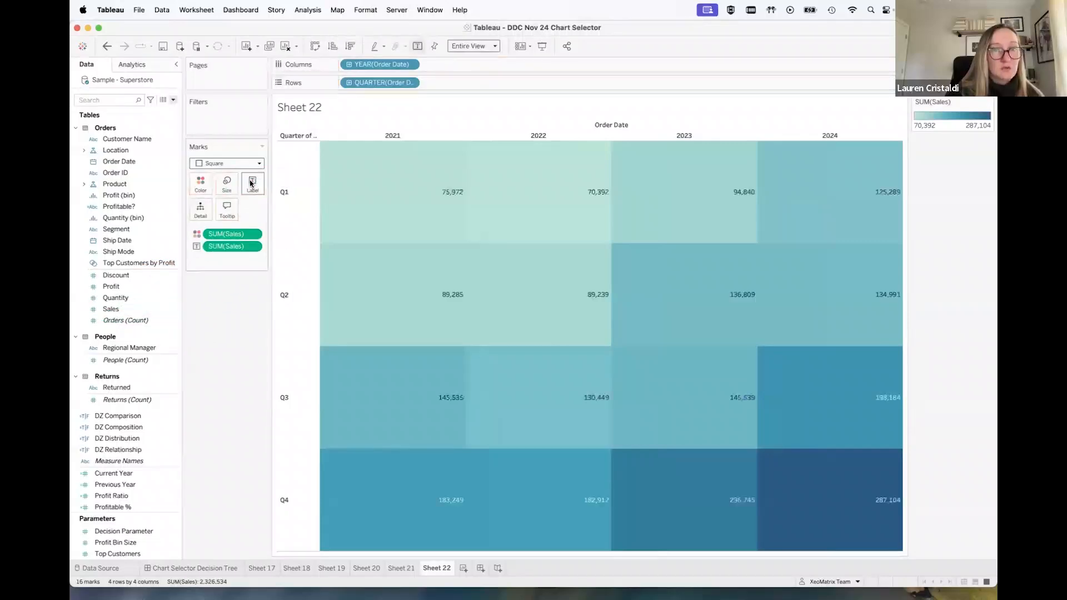
Give the quarter-by-year squares a white border
click(208, 186)
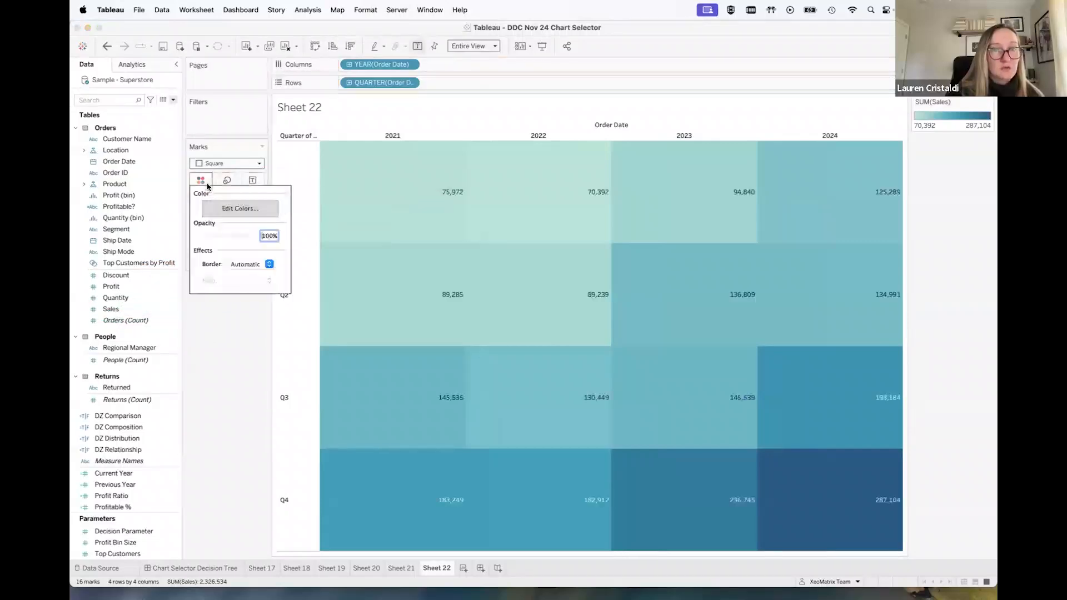
click(270, 265)
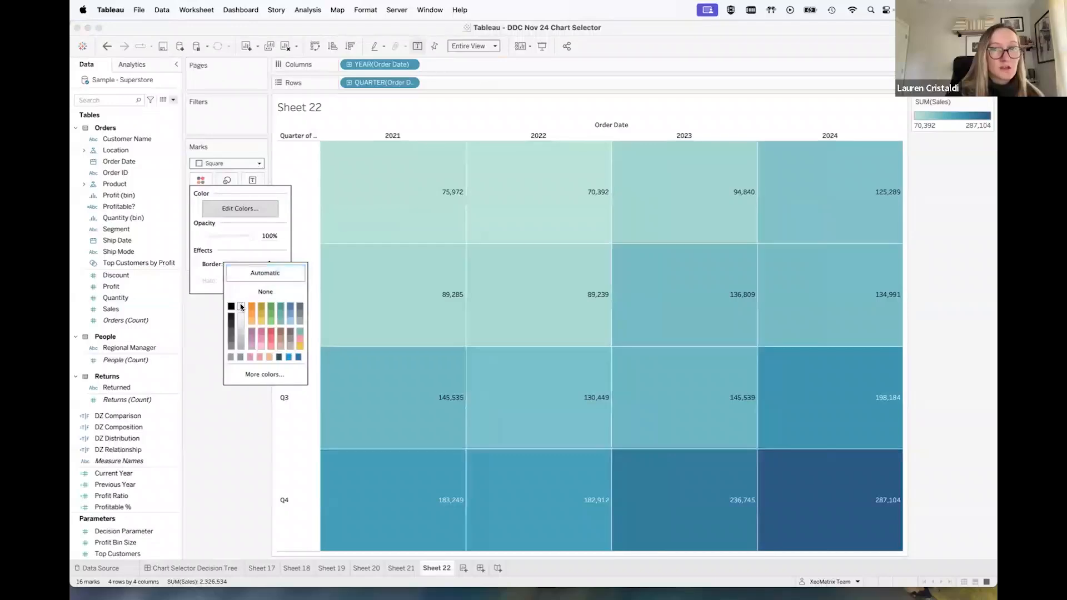
click(228, 453)
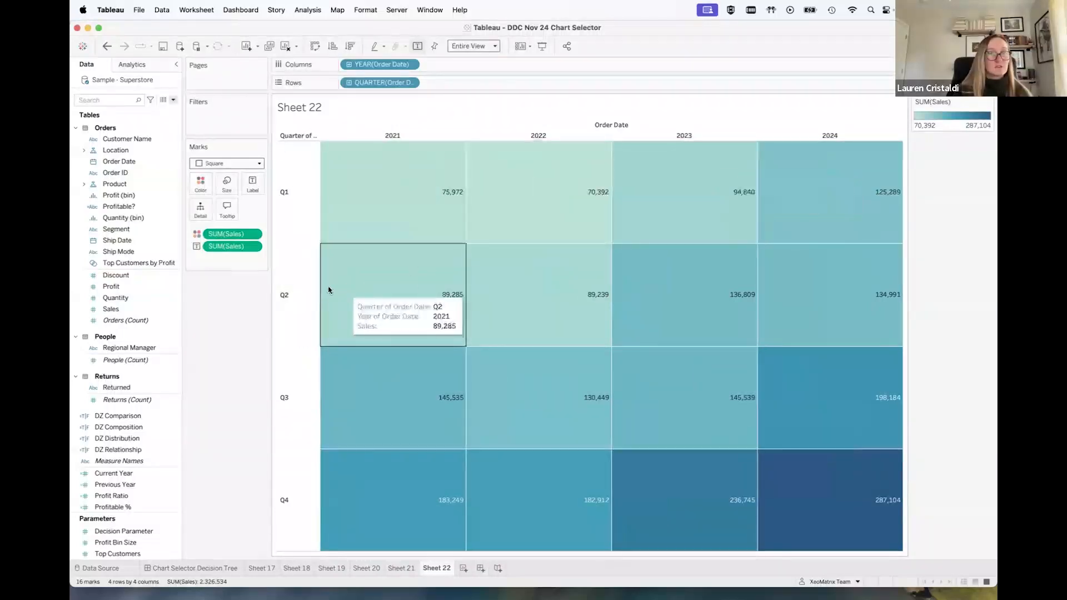
click(252, 234)
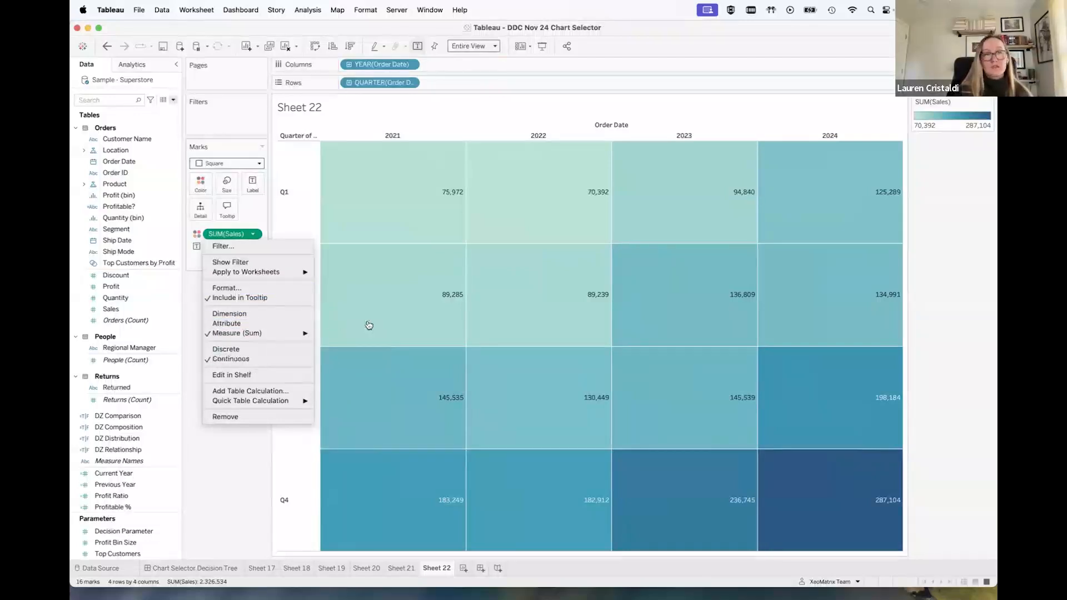
click(214, 534)
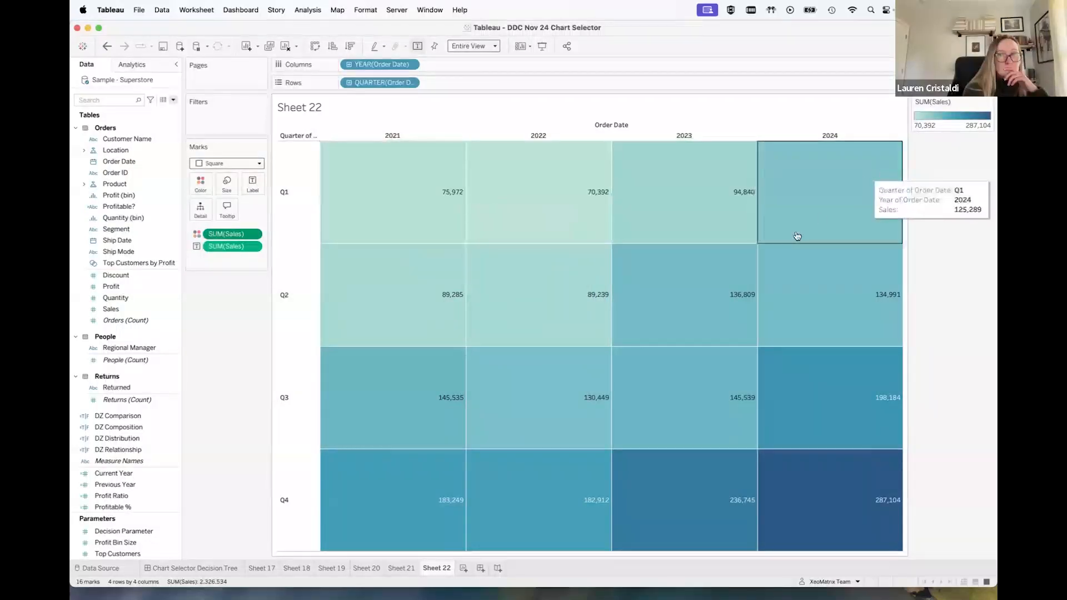
click(253, 235)
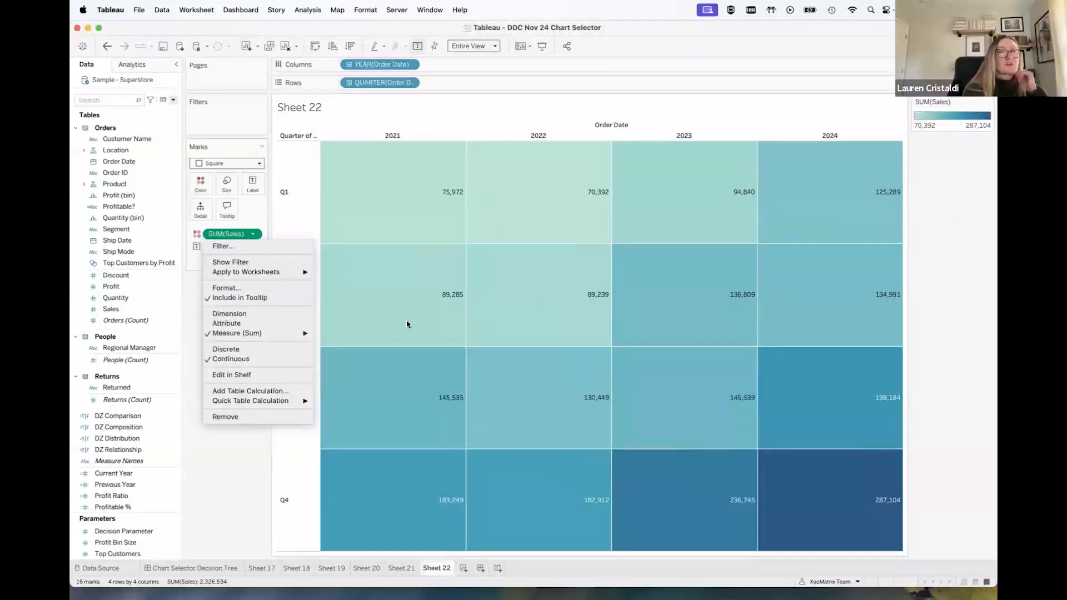
click(239, 507)
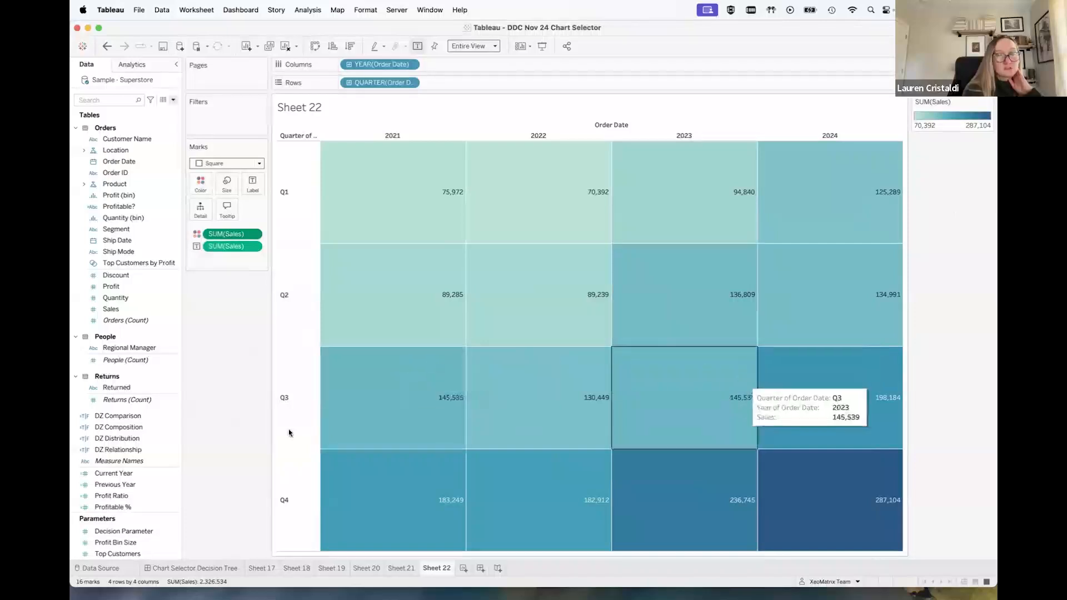
Check the Scatter Bubbles example on the decision tree, and plot Sales on rows against Profit on columns in a new worksheet
click(204, 567)
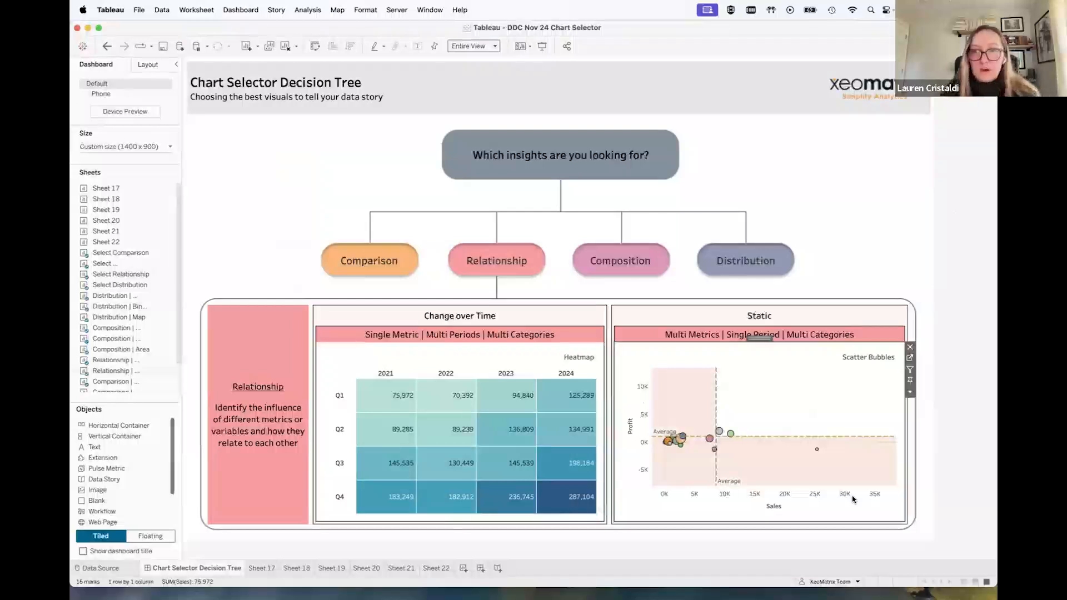
mouse_move(719, 432)
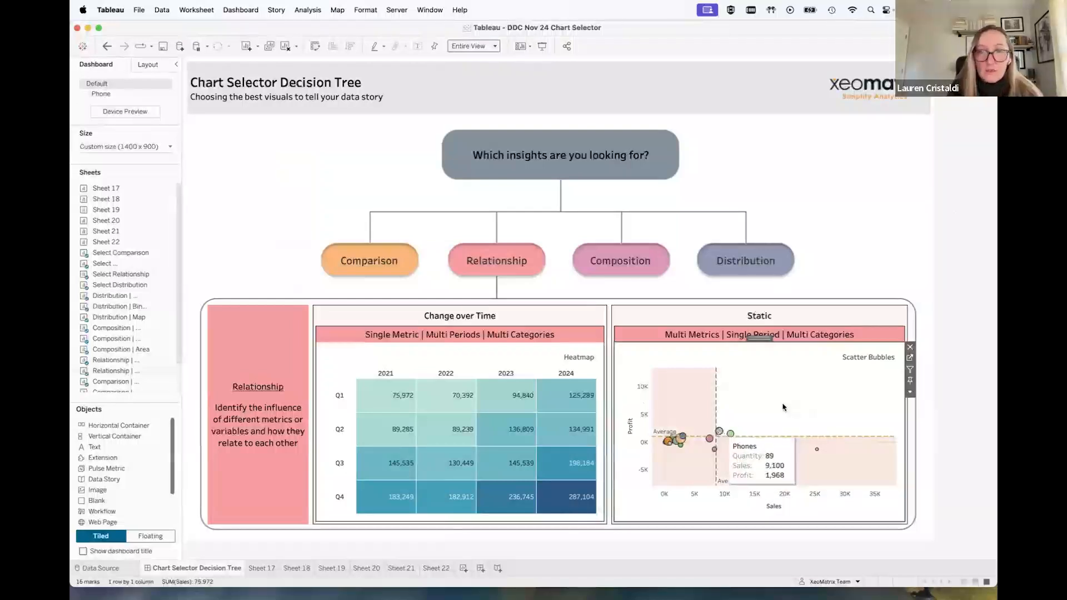
click(465, 568)
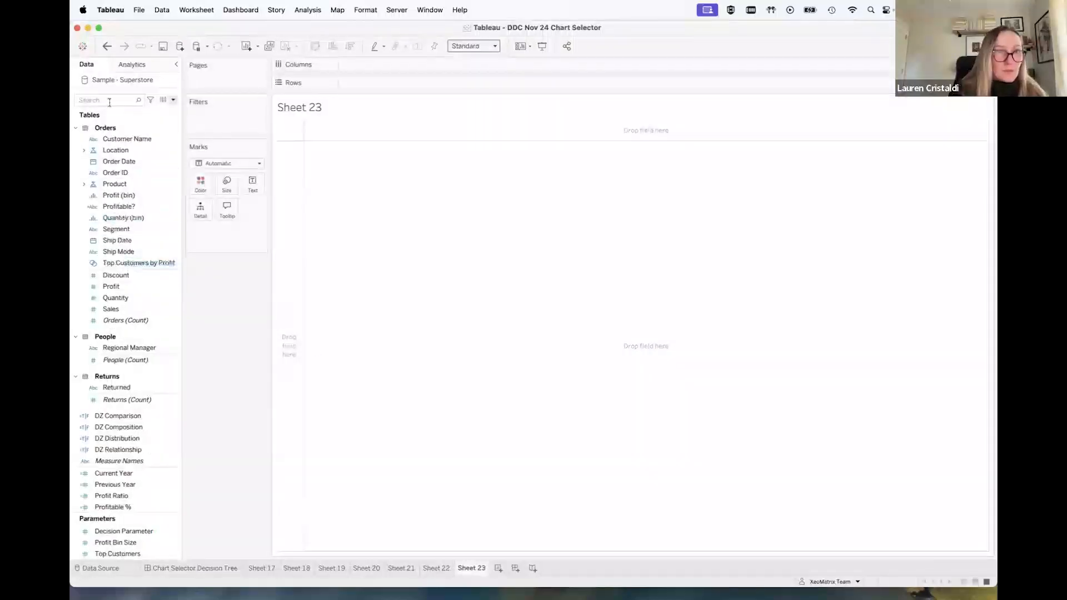
drag(110, 309, 422, 83)
drag(114, 286, 374, 63)
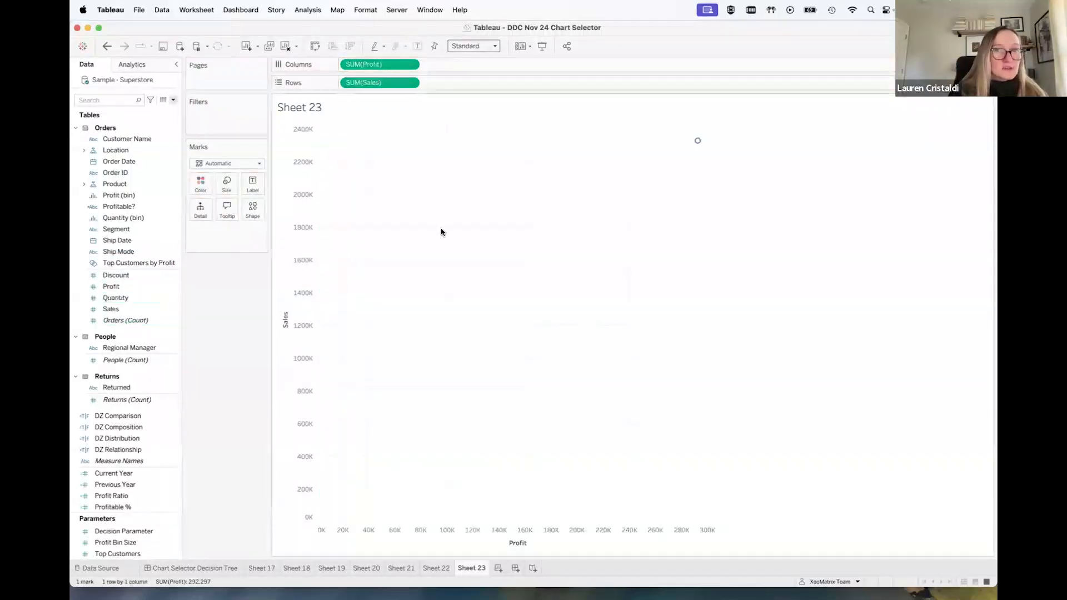
Size the Sales against Profit scatter marks by Quantity and break them out by Sub-Category as detail
mouse_move(698, 142)
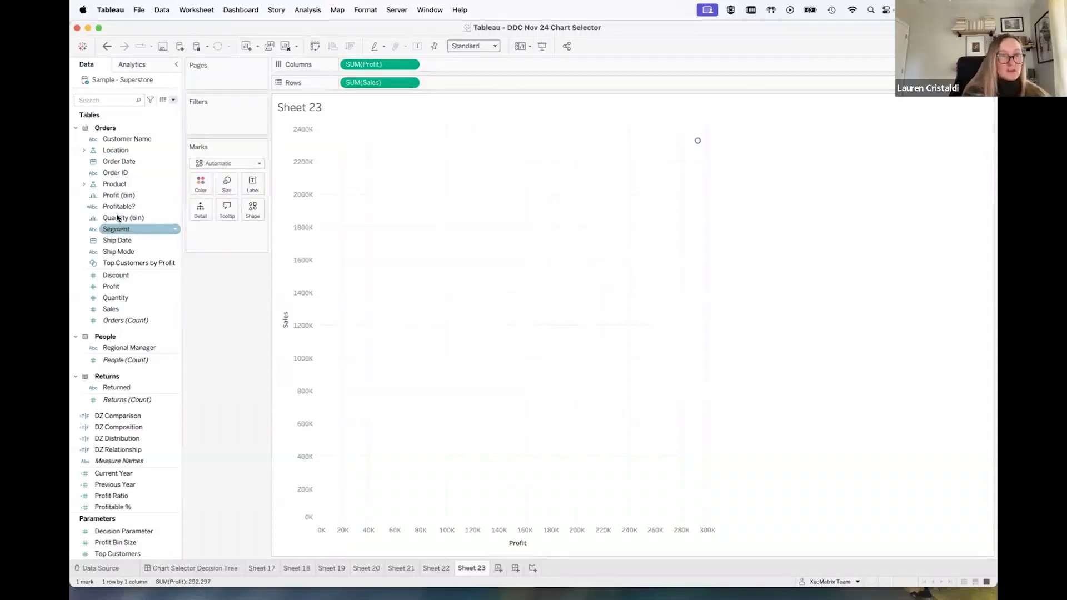
drag(114, 300, 229, 188)
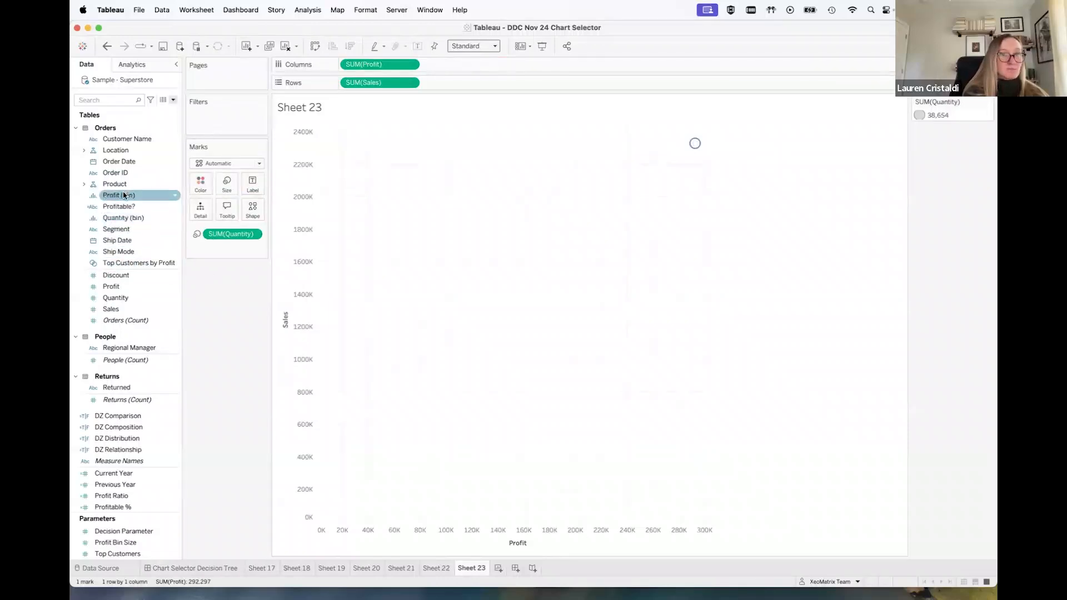
click(84, 184)
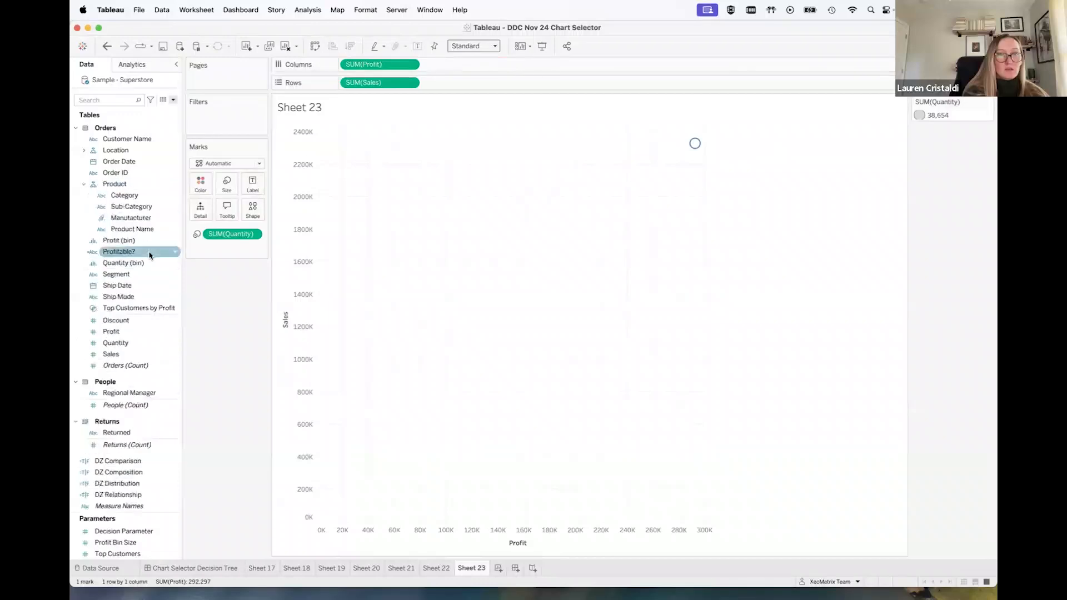
drag(130, 206, 200, 209)
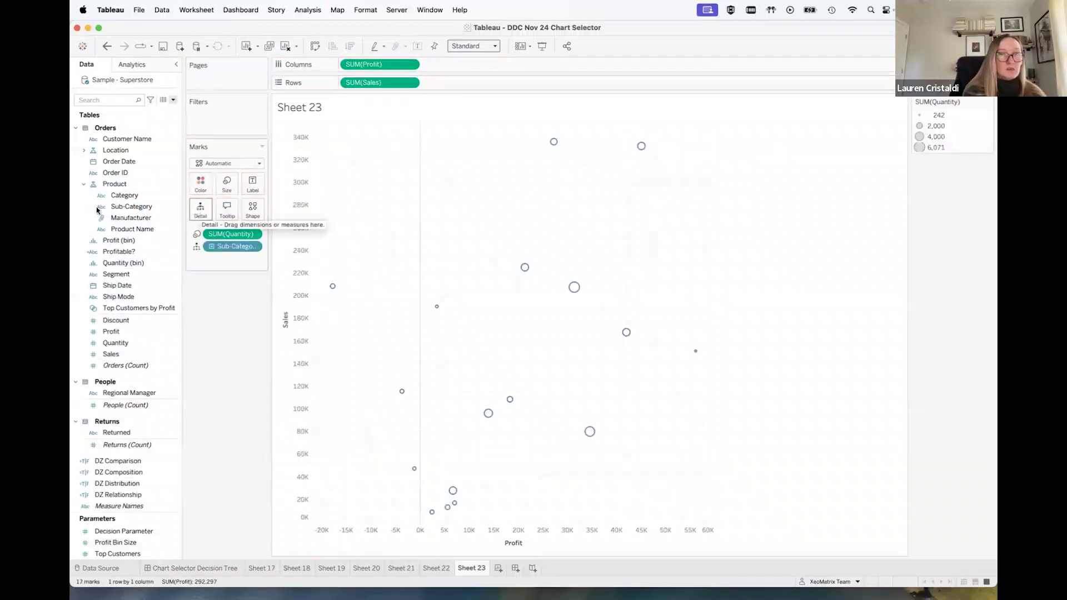
Colour the scatter marks by Category, after trying Sub-Category as the colour
drag(131, 207, 191, 188)
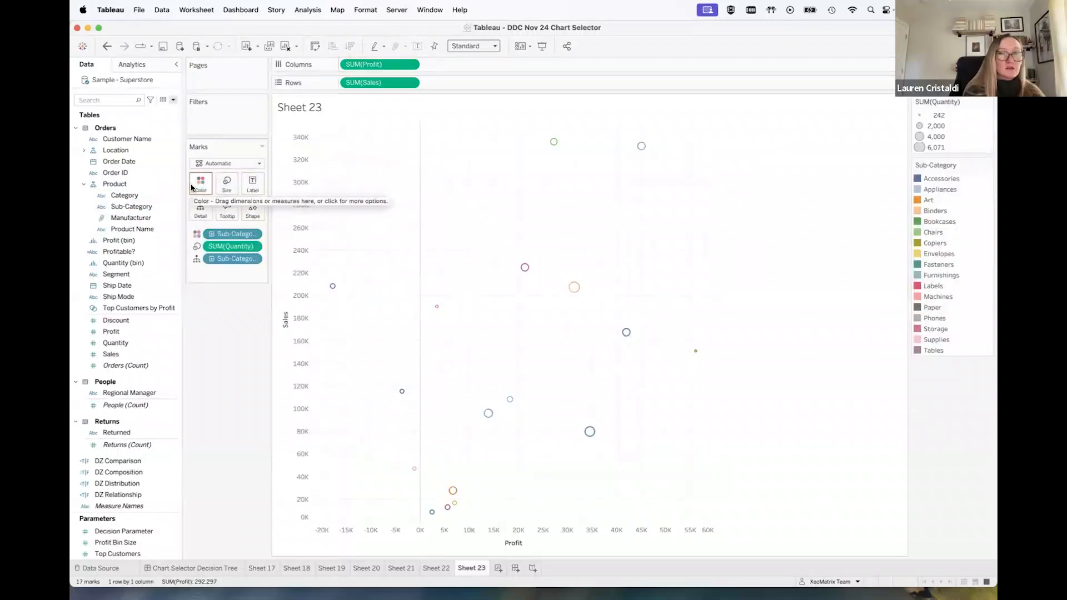
click(123, 196)
drag(123, 196, 200, 183)
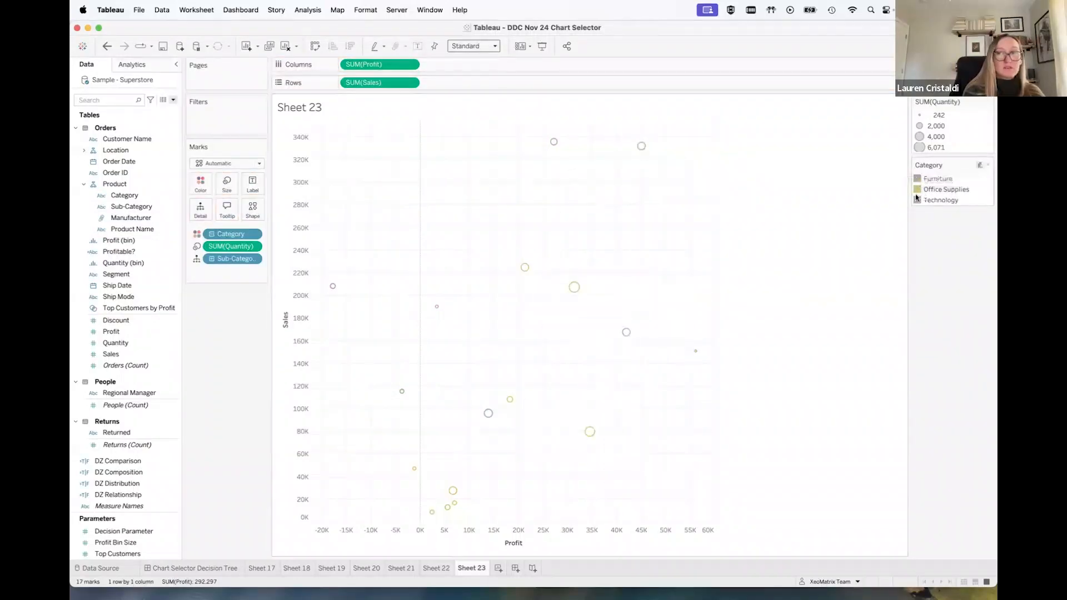
Try the filled star and filled square shapes on the scatter marks
click(253, 210)
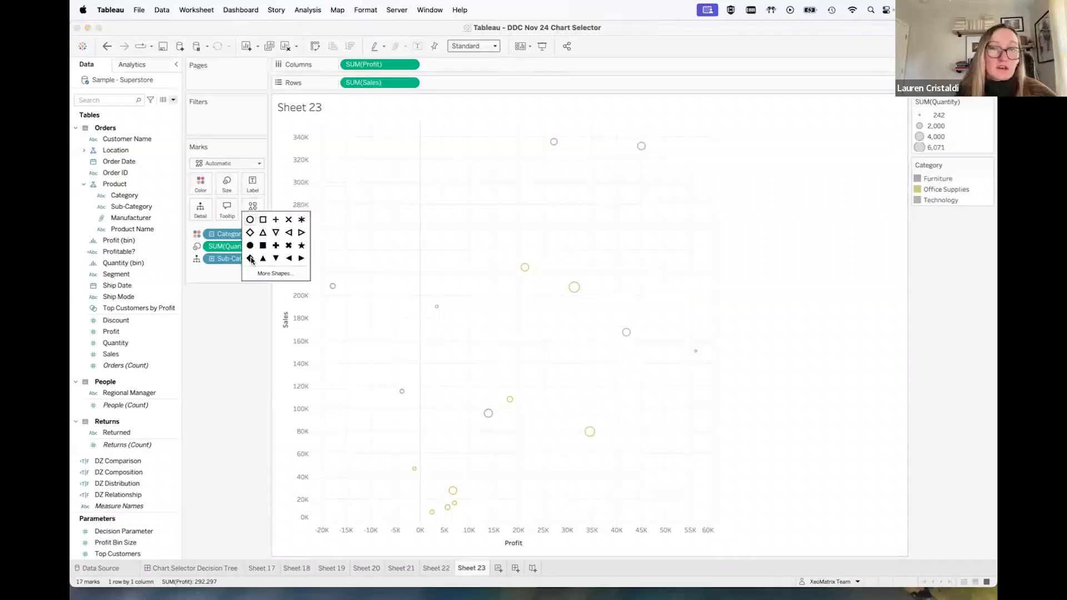
click(301, 246)
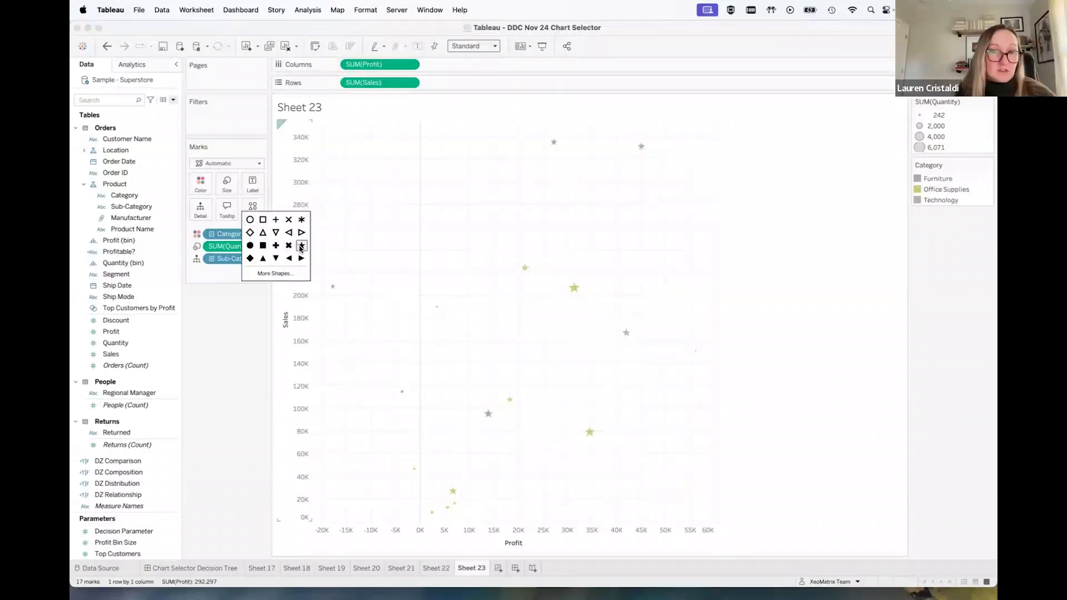
click(263, 246)
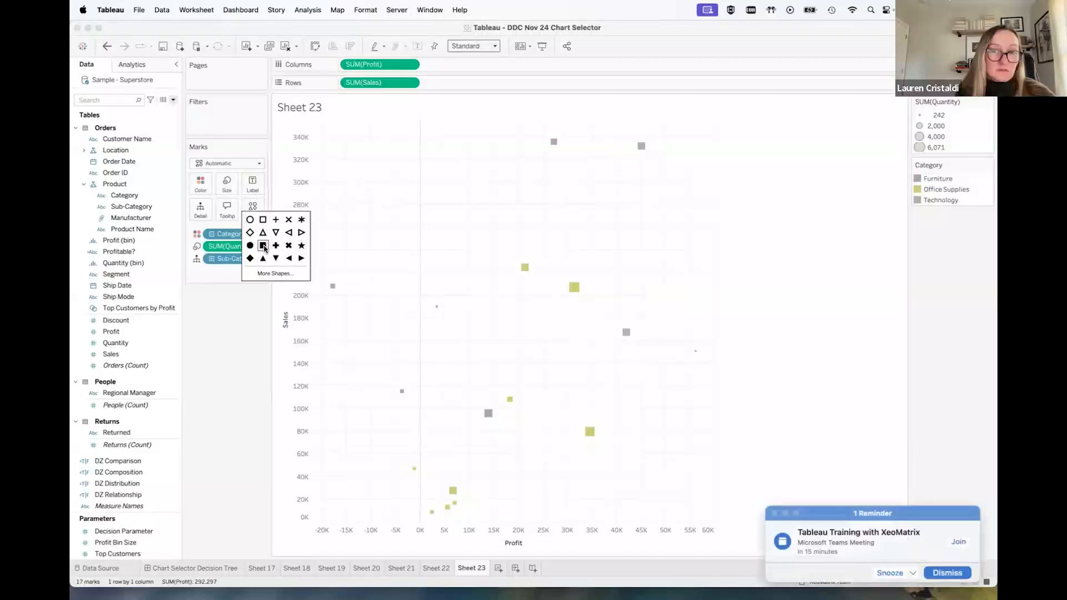
Change the scatter marks to Circle and give them a black border
click(214, 165)
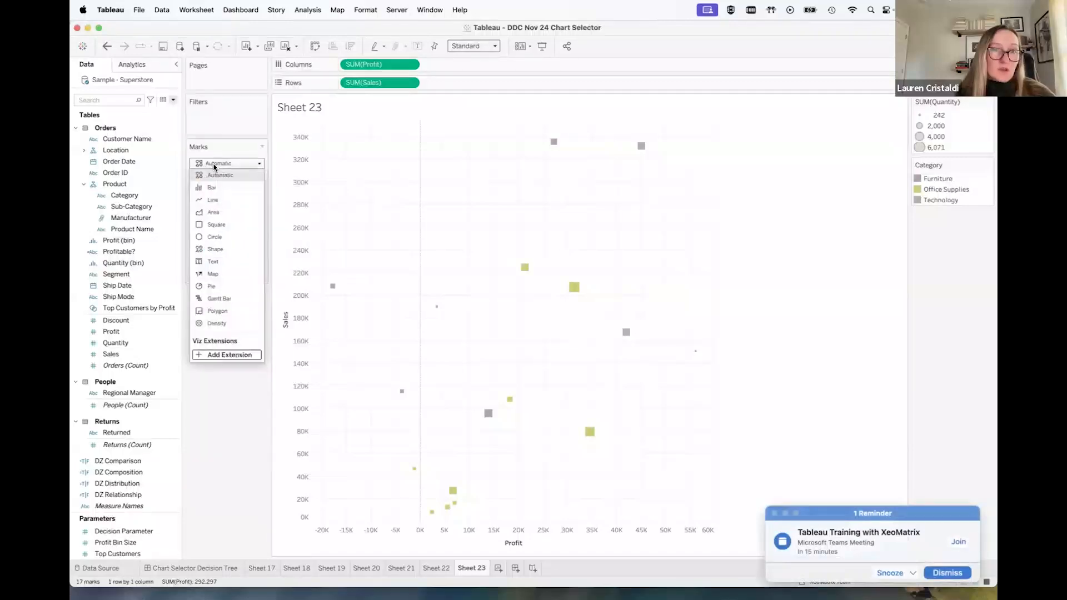
click(207, 237)
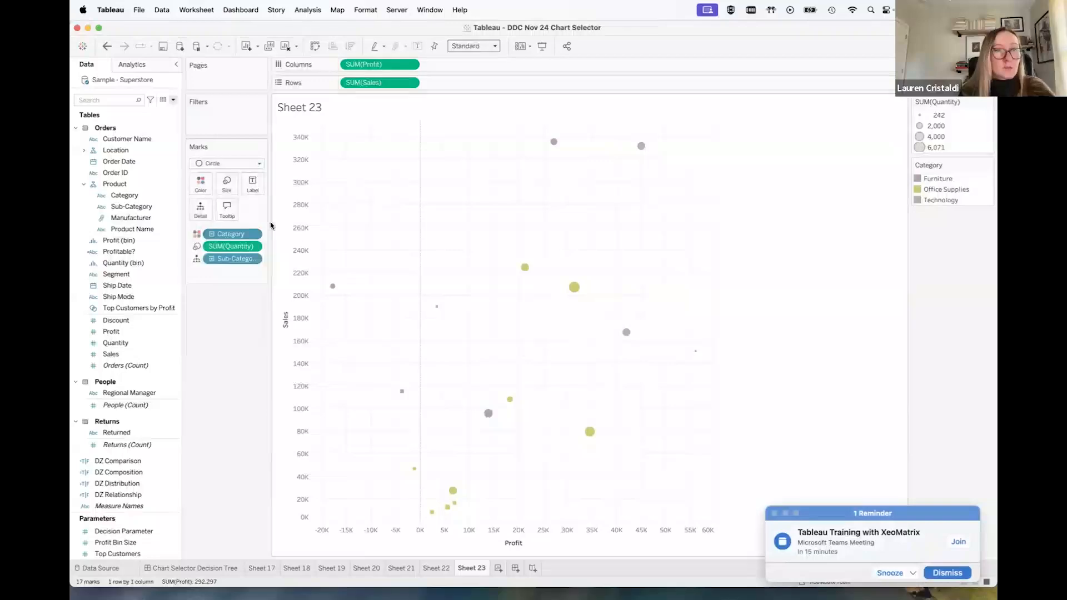
click(203, 185)
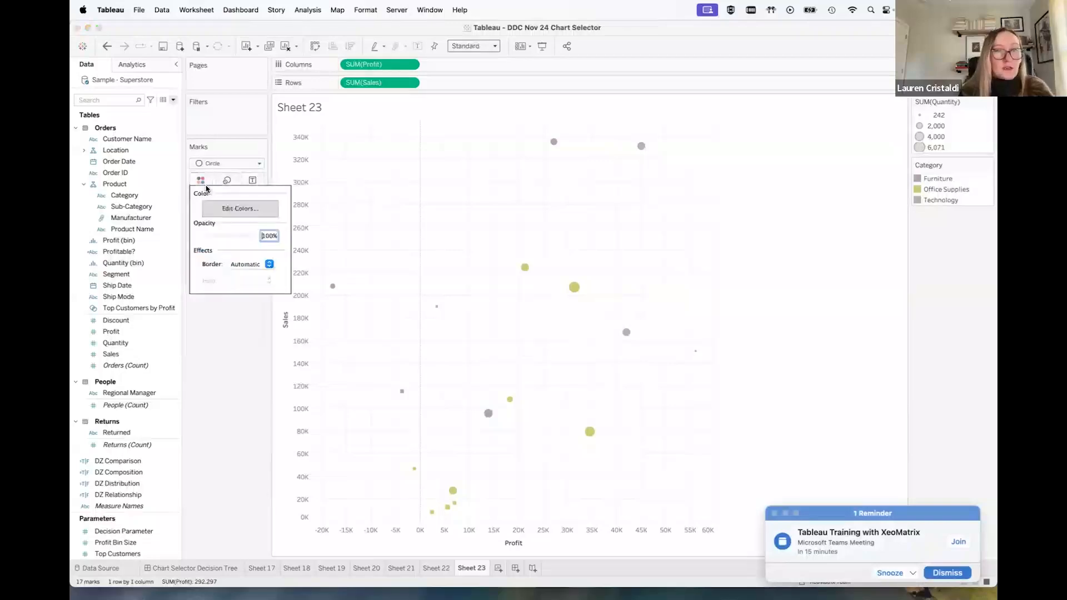
click(258, 265)
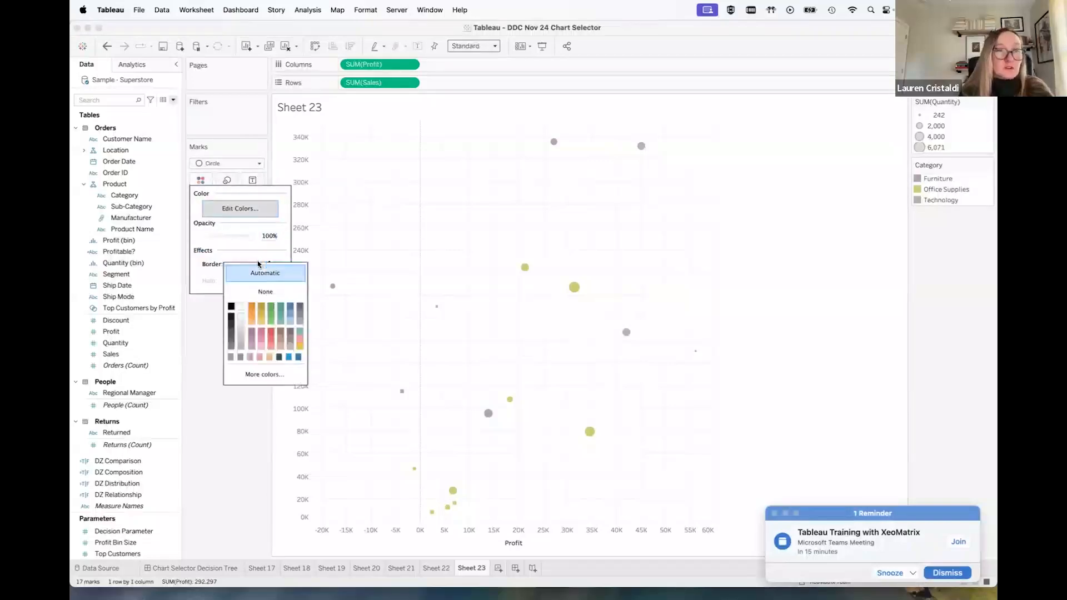
click(232, 307)
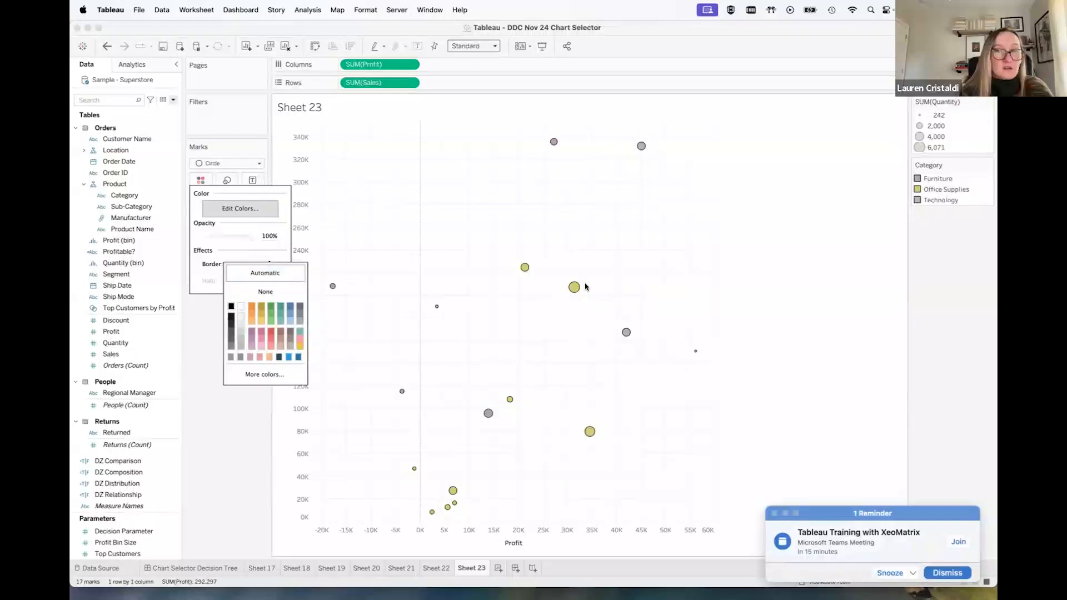
click(678, 269)
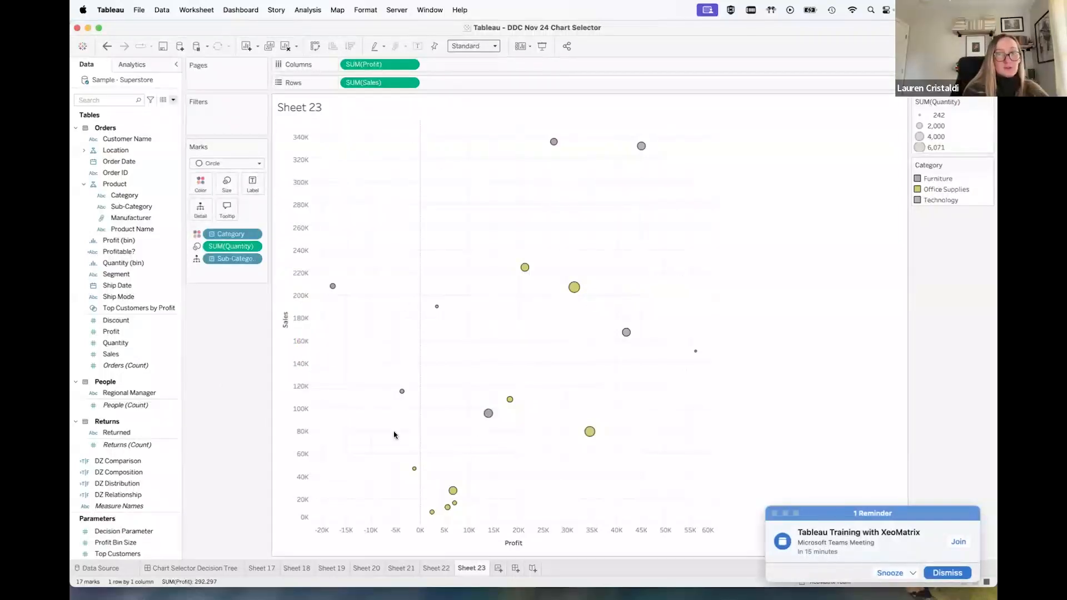
Add average lines for both Sales and Profit across the entire scatter chart
click(141, 67)
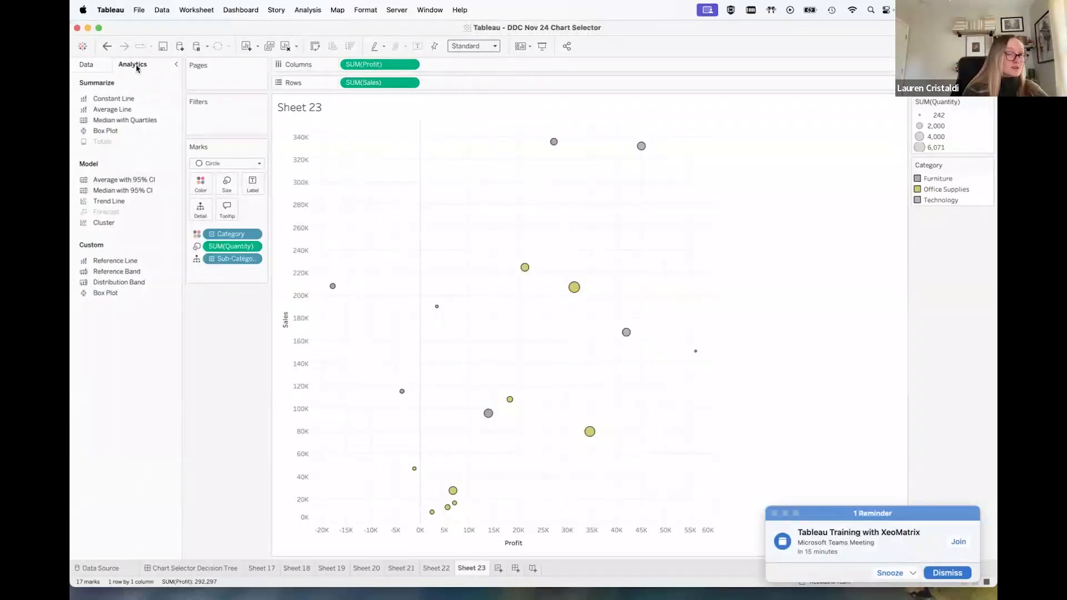
mouse_move(218, 132)
mouse_down()
mouse_move(367, 167)
mouse_move(371, 152)
mouse_move(255, 146)
mouse_move(374, 148)
mouse_move(371, 189)
mouse_move(371, 175)
mouse_move(357, 174)
mouse_move(368, 182)
mouse_move(365, 143)
mouse_up()
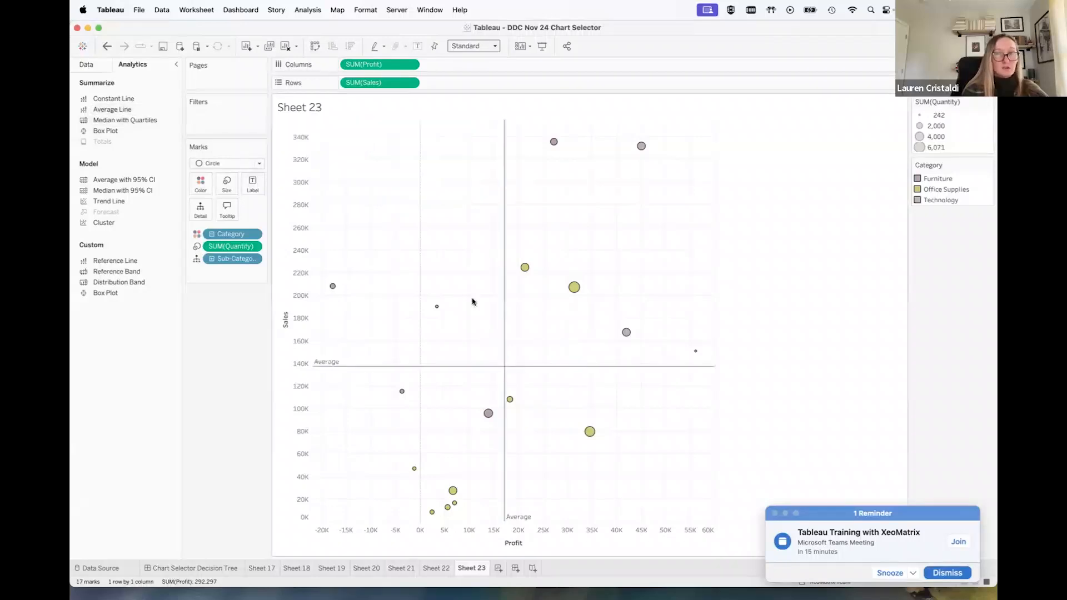
Make the Sales average line dashed and fill the area below it with a pale peach colour
right_click(489, 369)
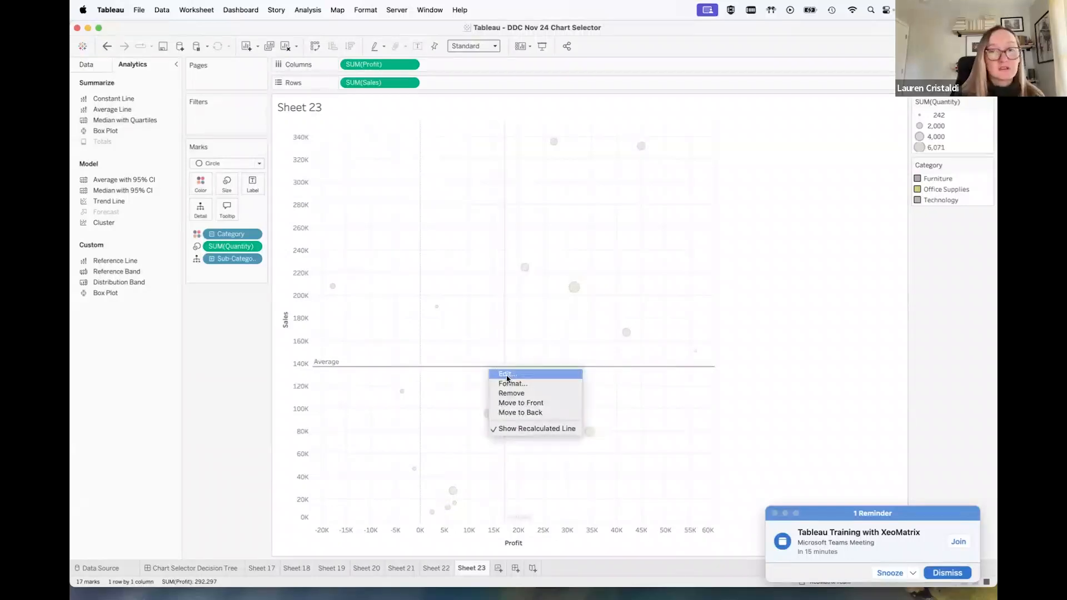
click(506, 375)
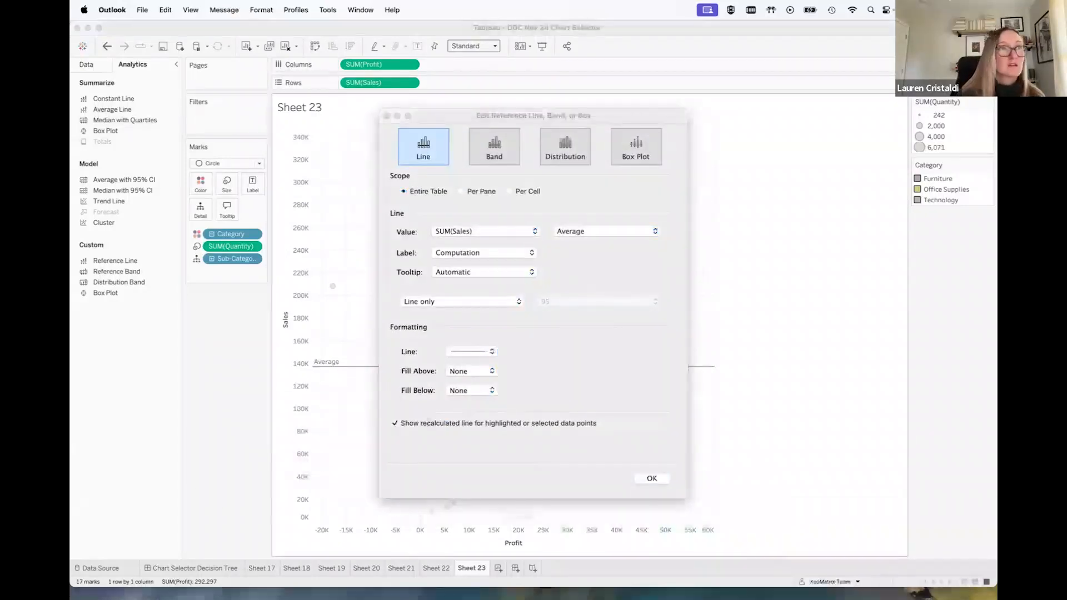
click(489, 354)
click(490, 383)
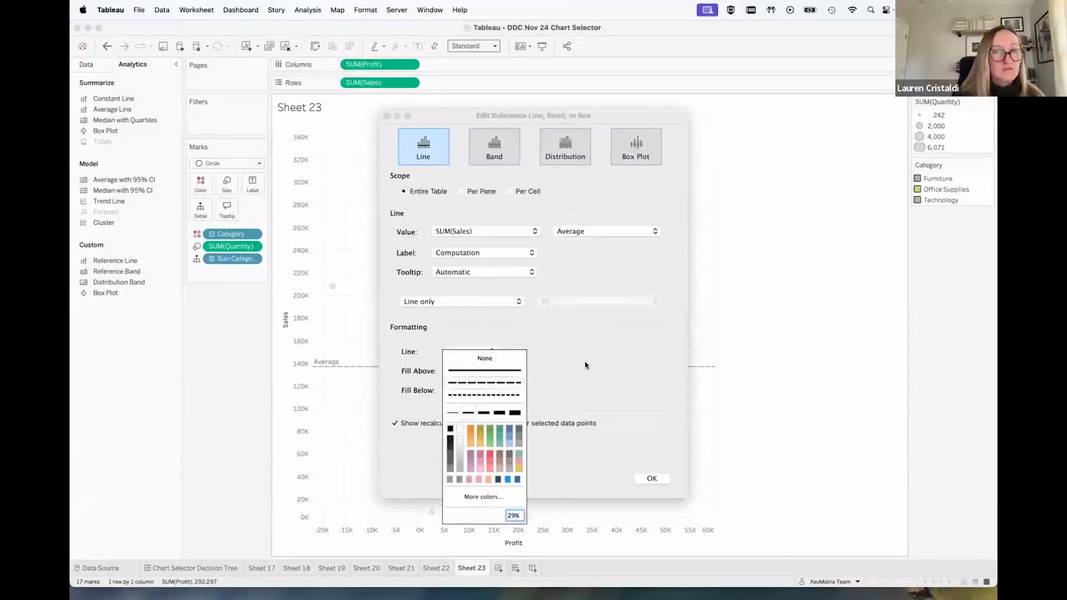
click(527, 377)
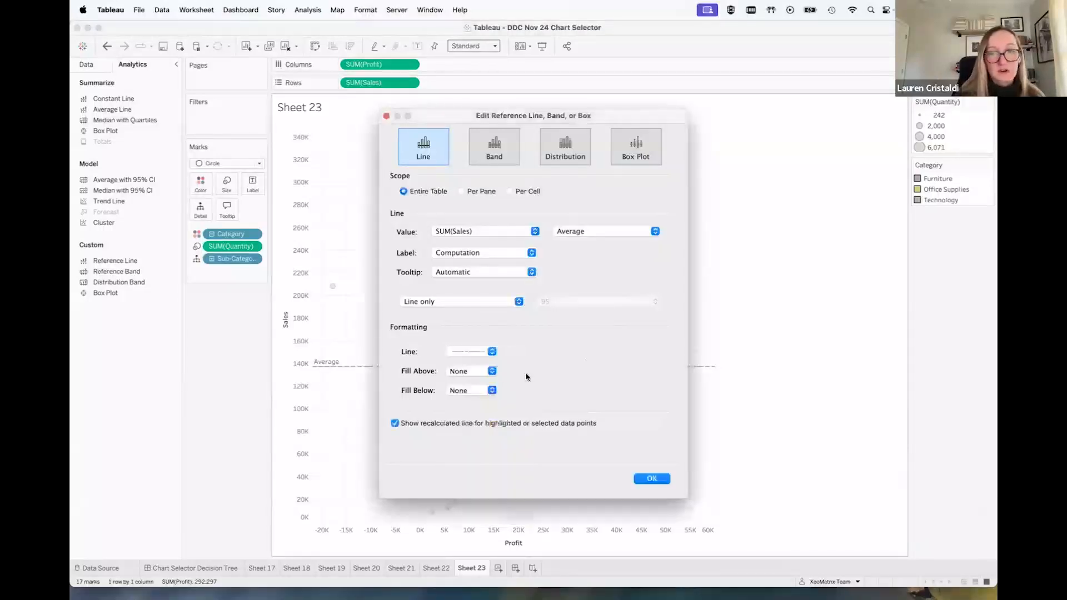
click(491, 390)
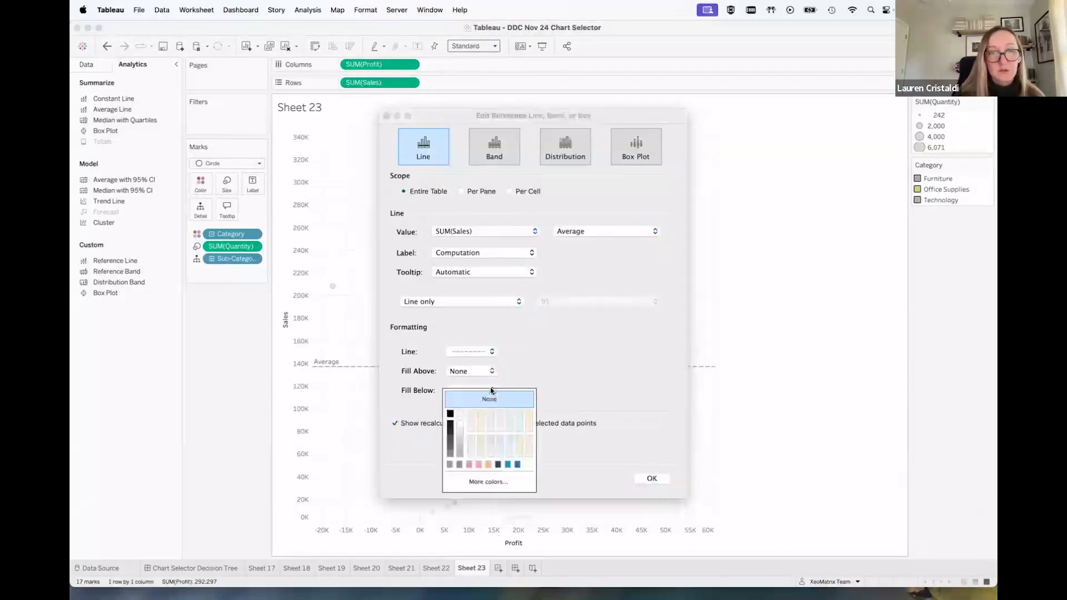
click(530, 442)
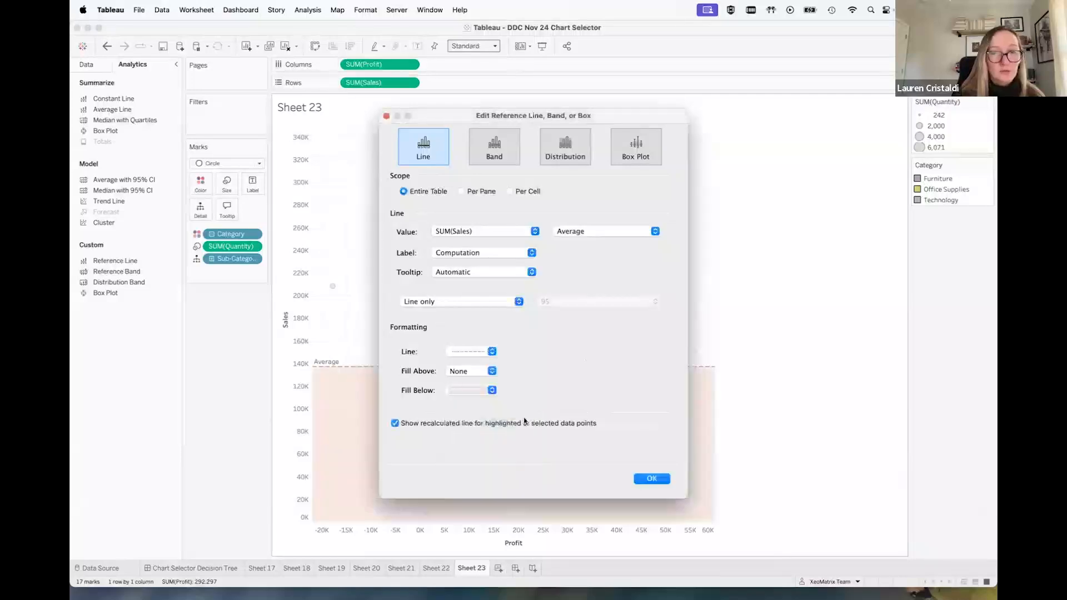
click(653, 479)
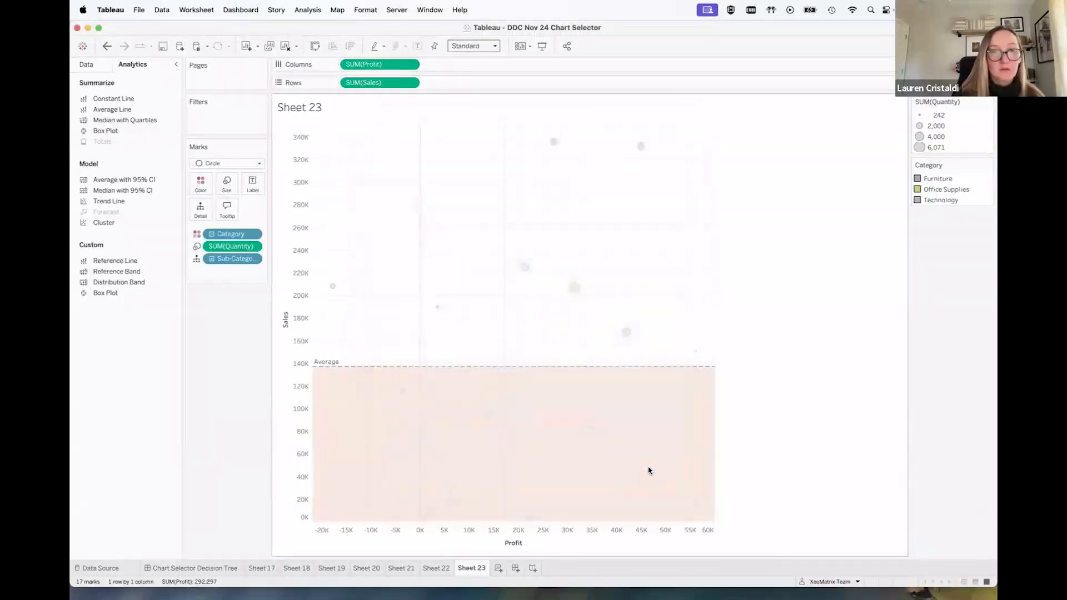
Make the Profit average line dashed and give the area below it the same pale peach fill
right_click(504, 302)
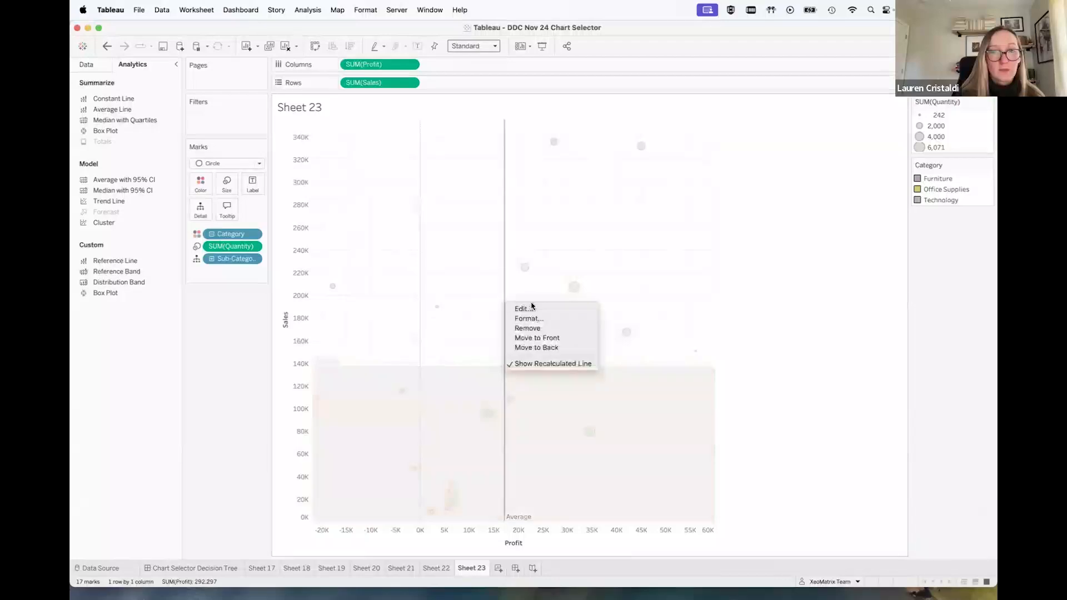
click(532, 309)
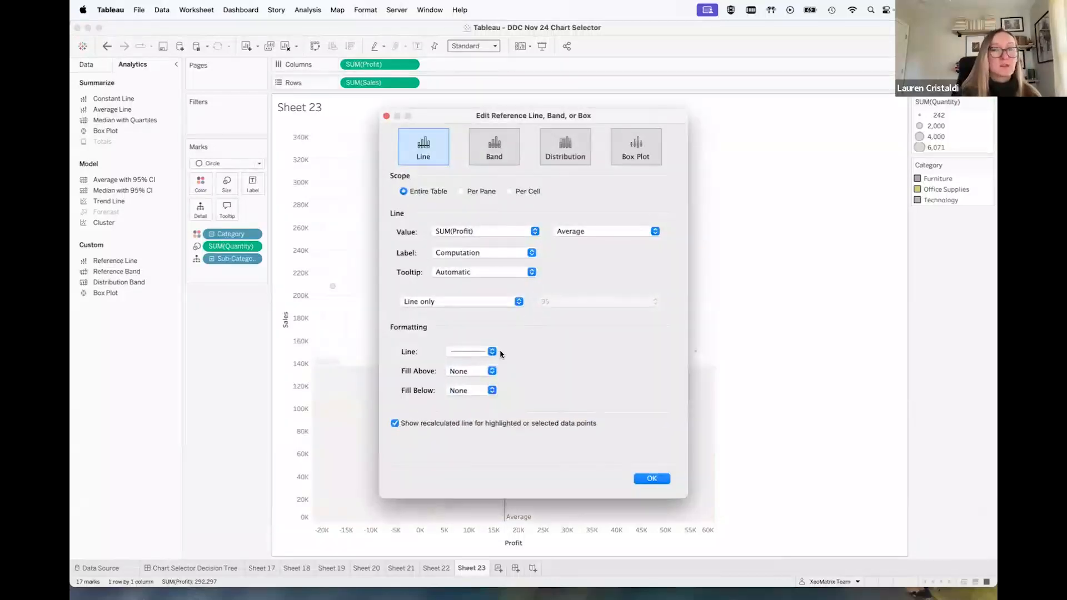
click(492, 352)
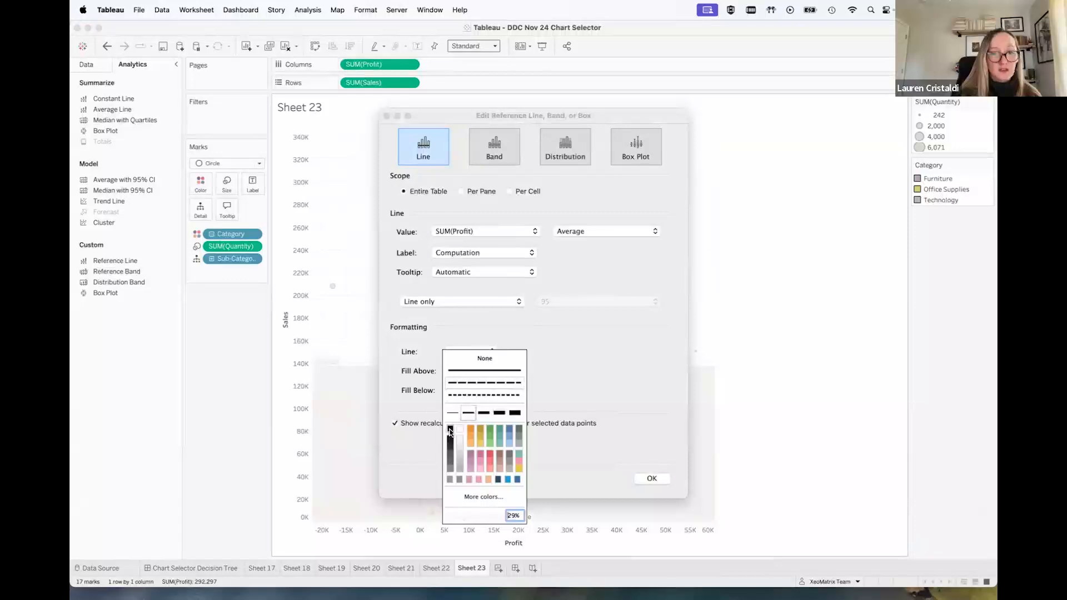
click(588, 406)
click(491, 390)
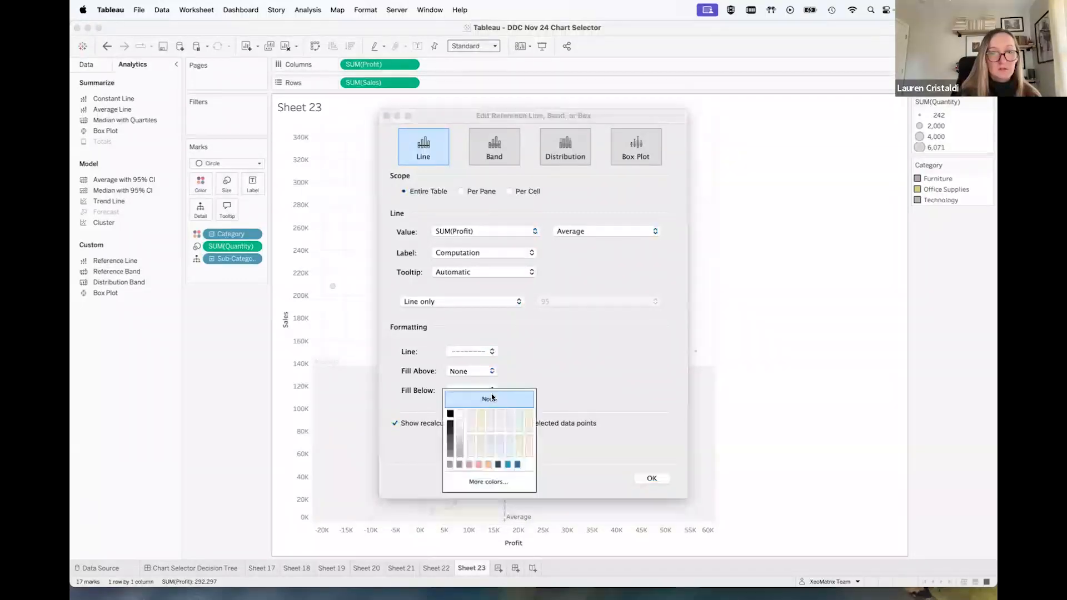
click(529, 442)
click(663, 478)
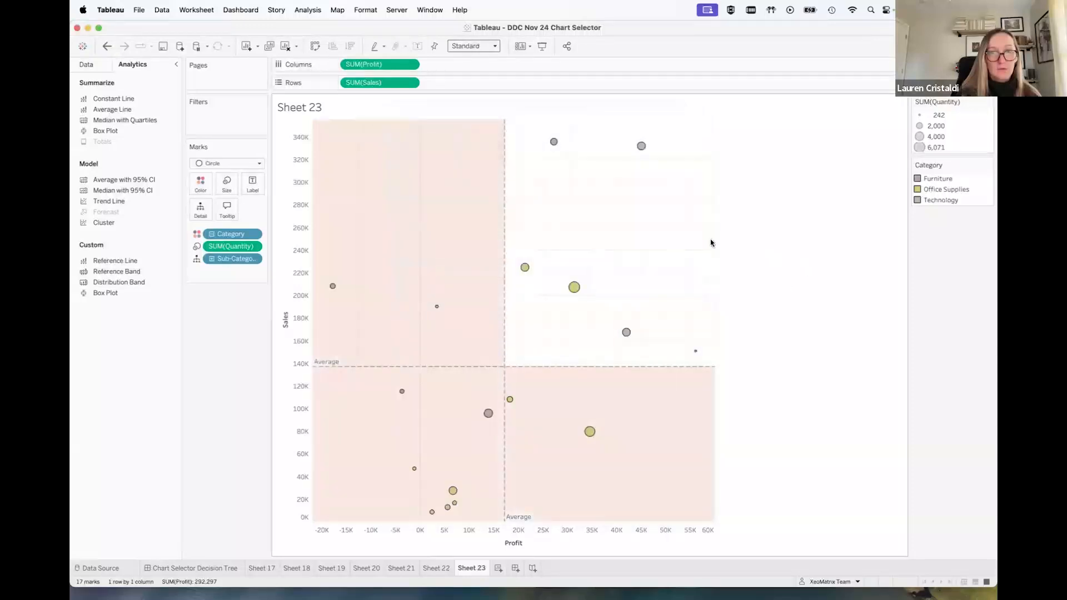
Fit the scatter chart to Entire View and page it by Order Date at the discrete Quarter level
click(493, 46)
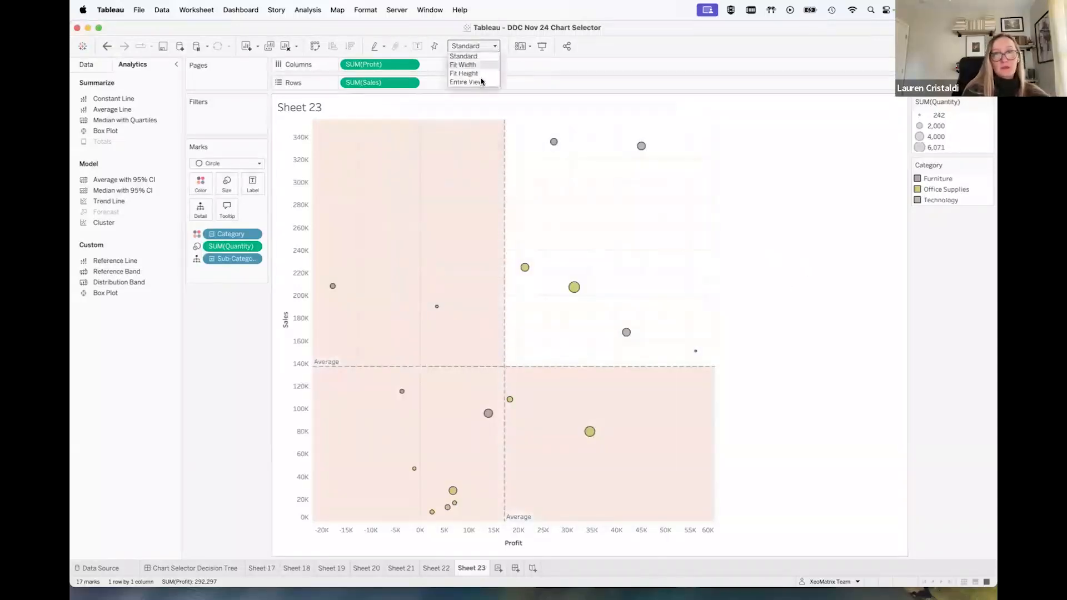
click(481, 81)
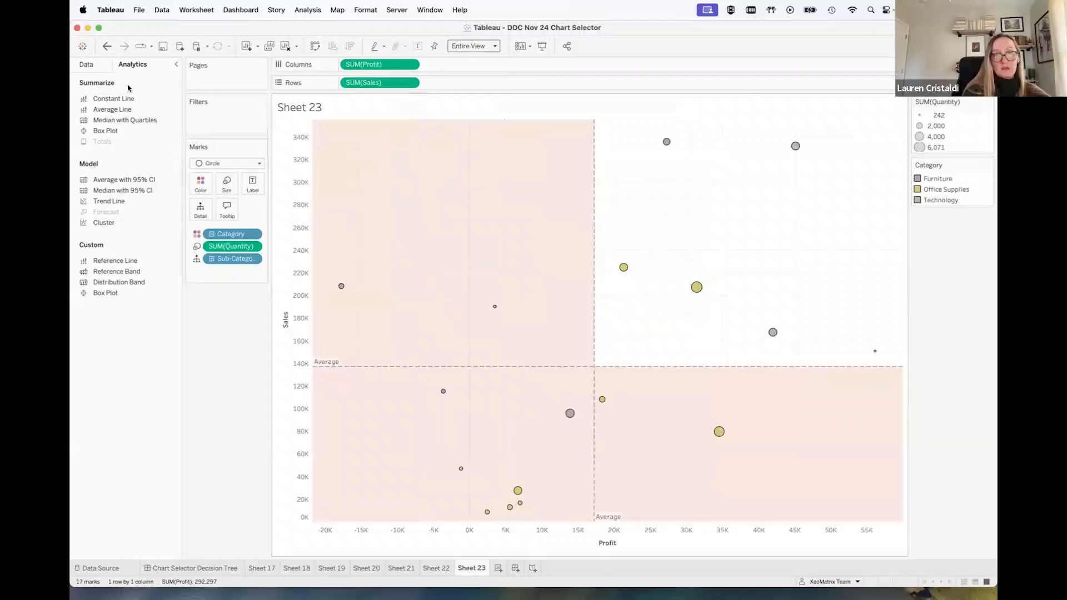
click(84, 65)
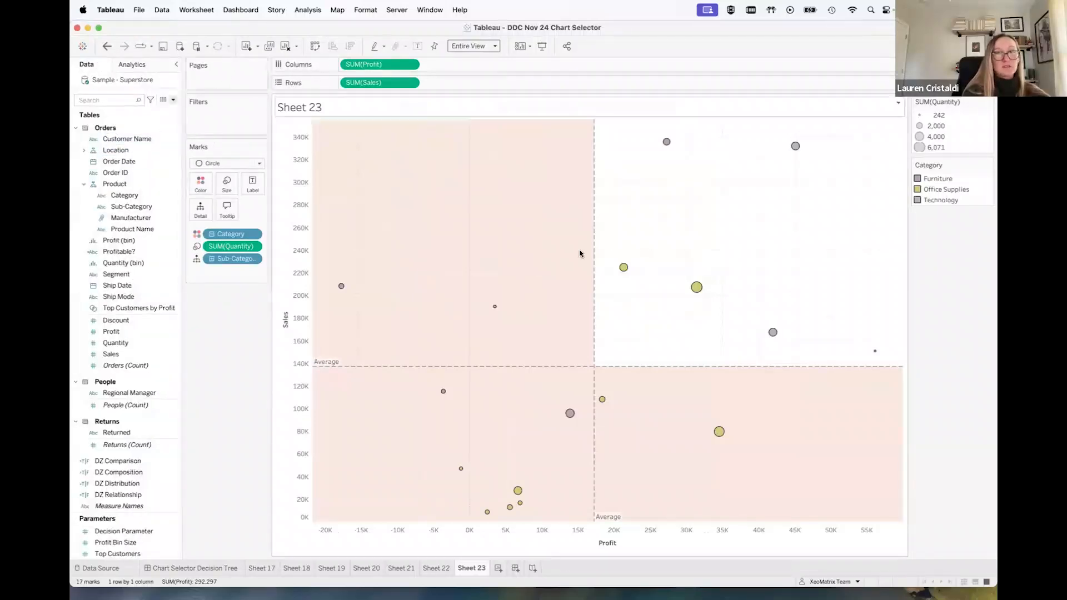
click(113, 162)
drag(114, 162, 214, 78)
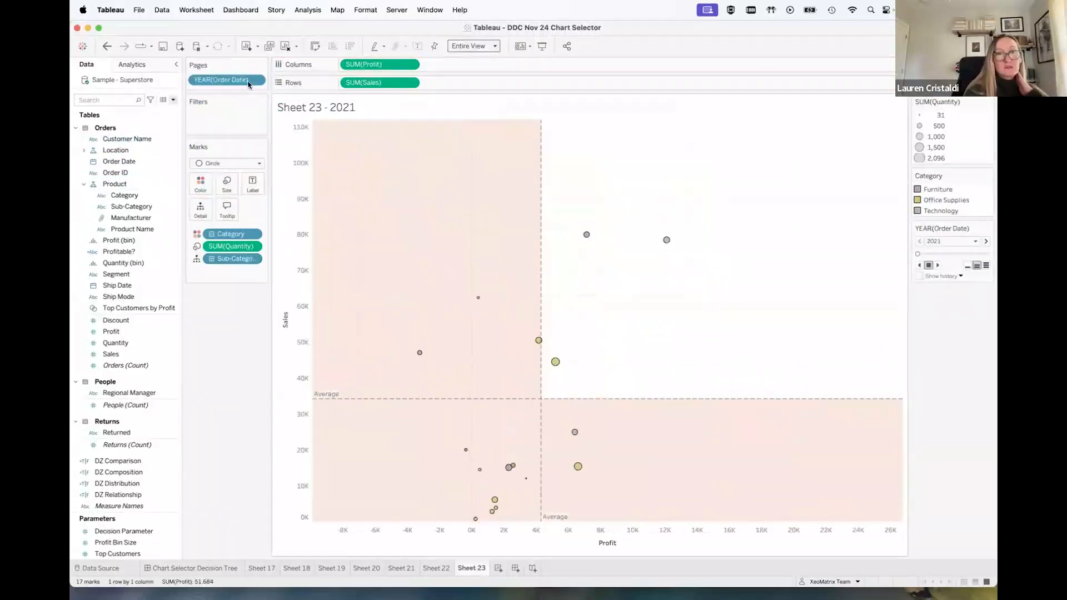
click(256, 81)
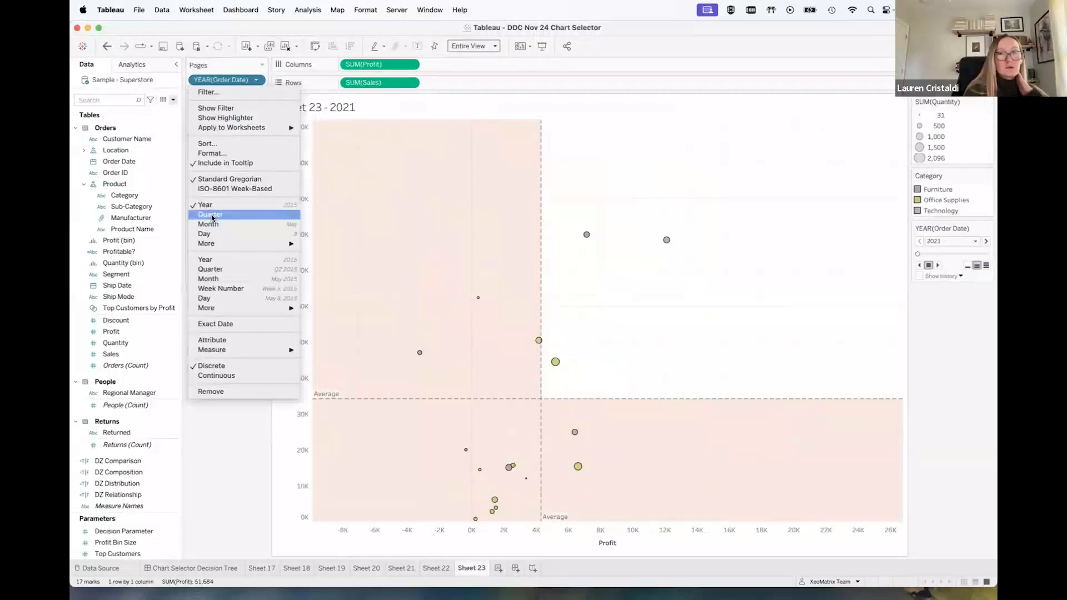
click(211, 216)
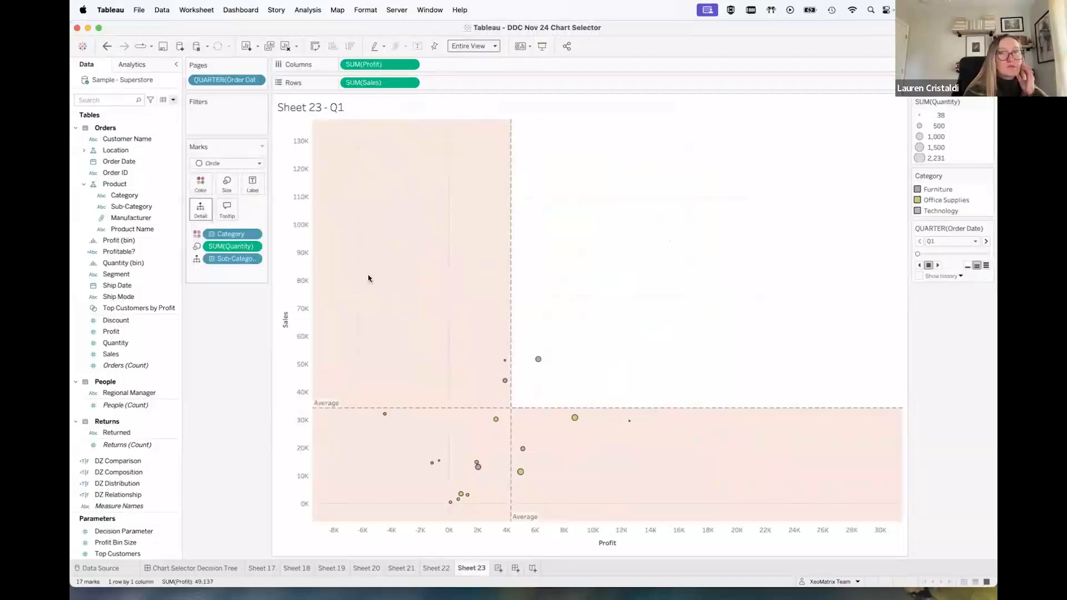
Review the Composition and Distribution example charts on the Chart Selector Decision Tree dashboard, including the Scatter Plot's source sheet
click(258, 81)
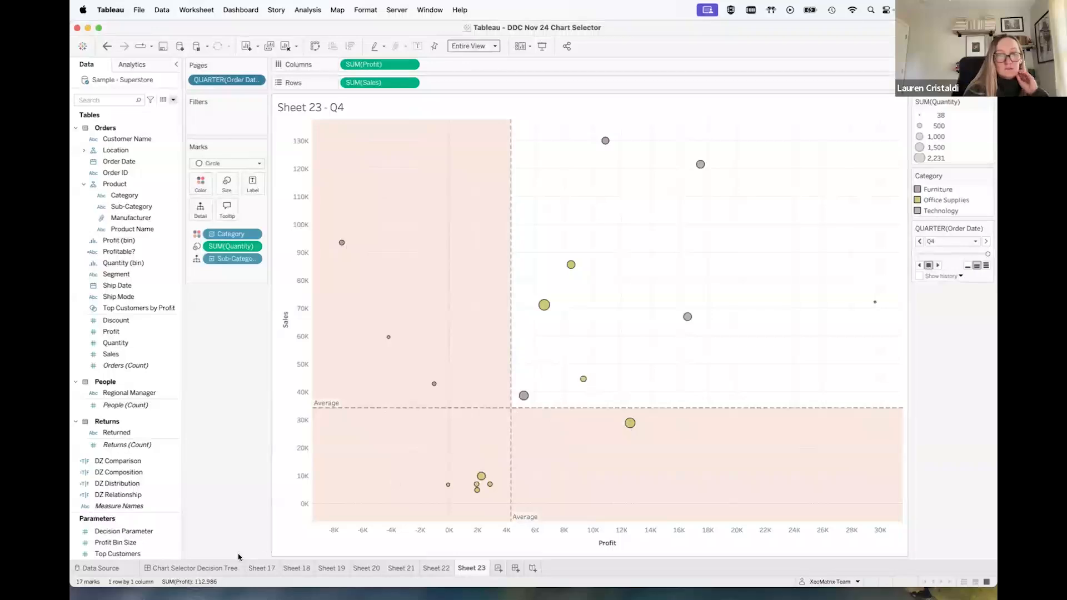
click(198, 569)
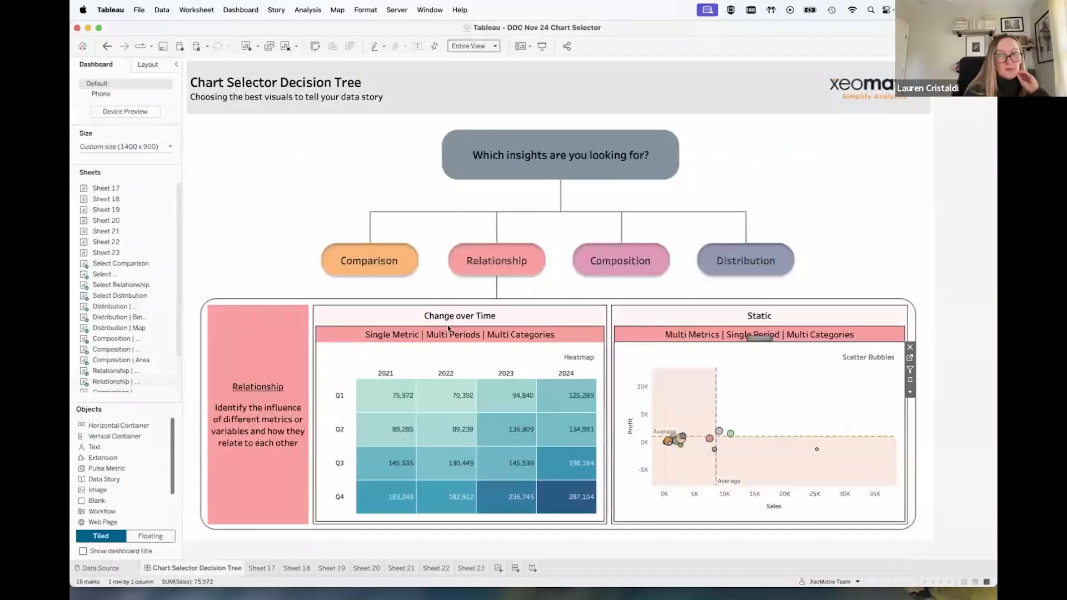
click(638, 268)
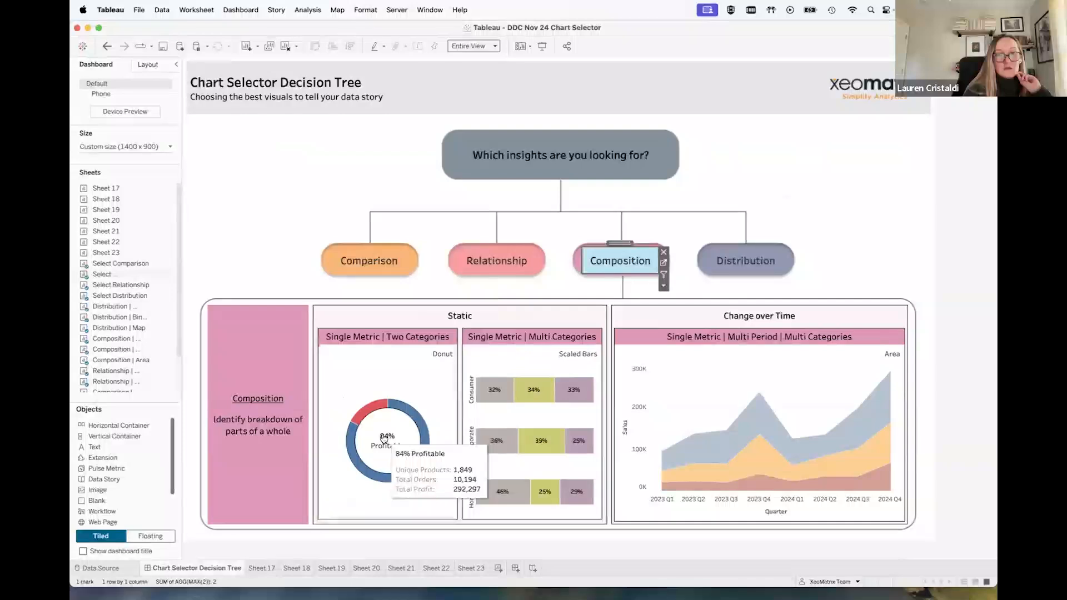
click(615, 264)
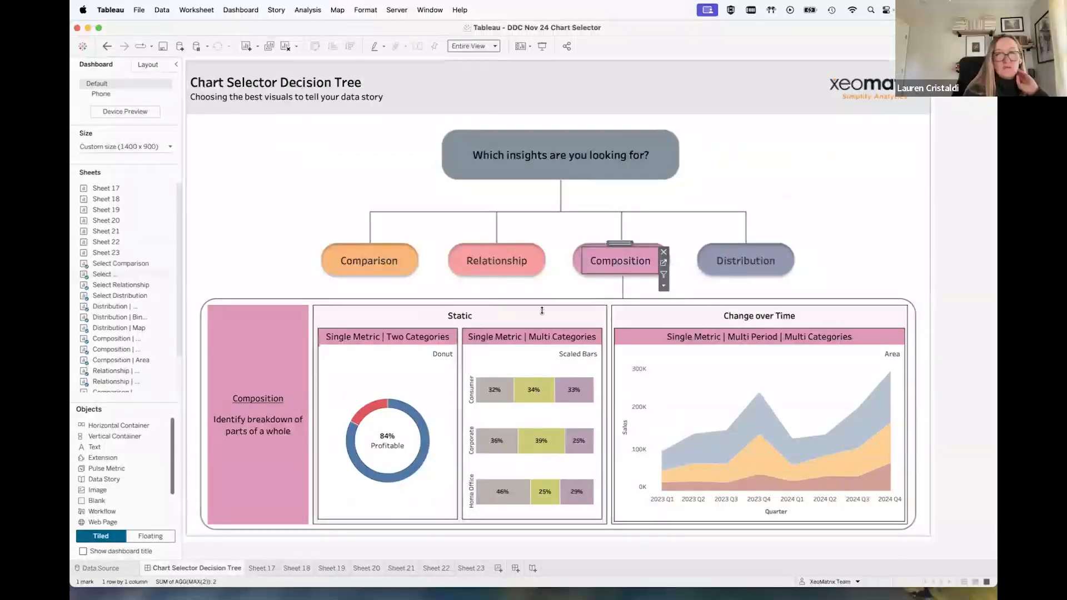
click(737, 255)
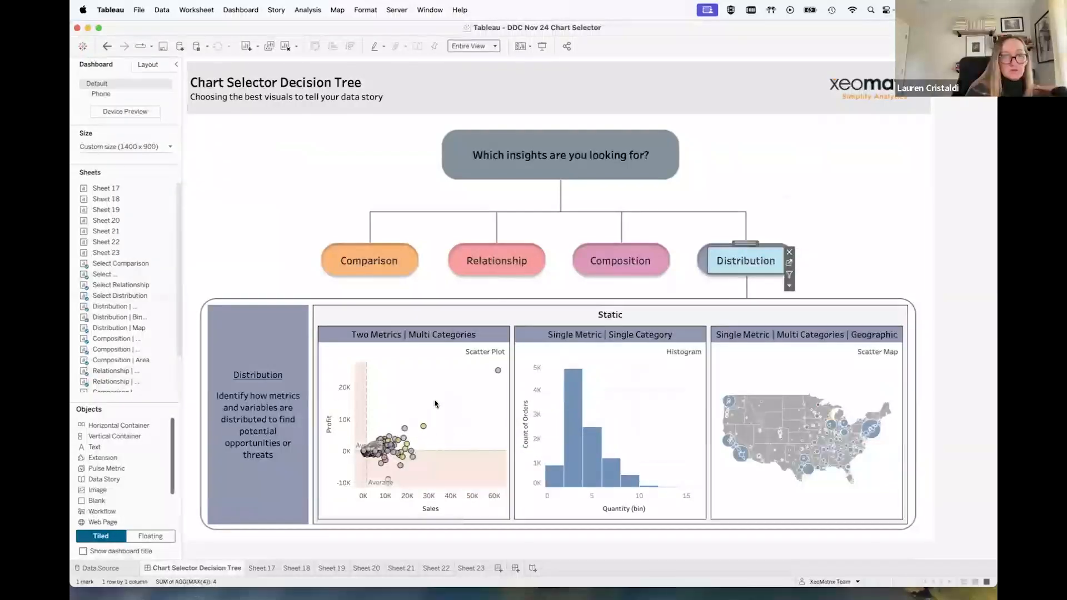
click(487, 375)
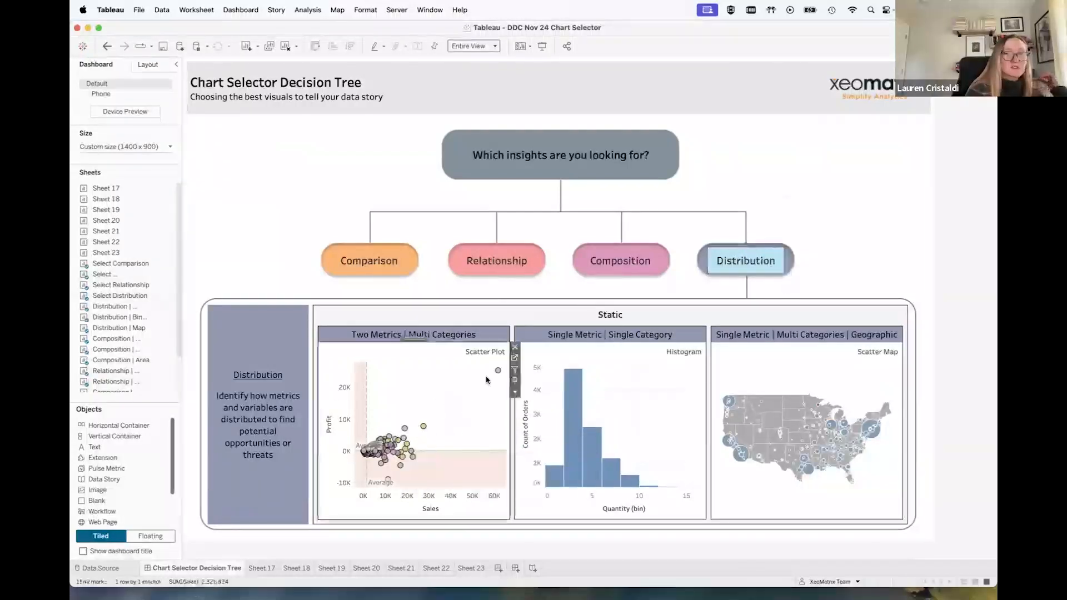
click(514, 359)
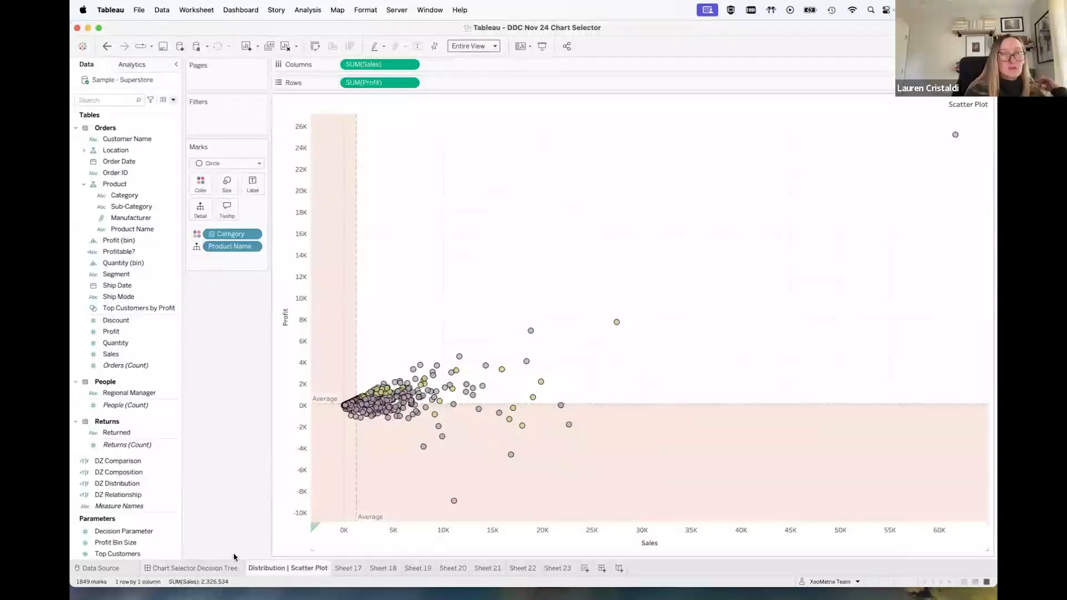
click(214, 568)
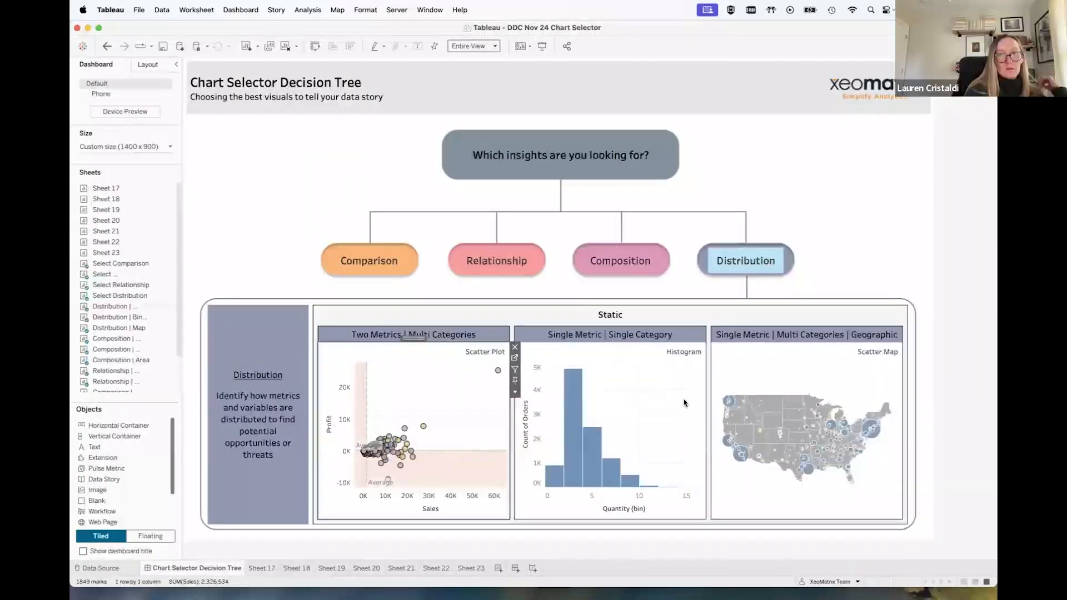
click(685, 402)
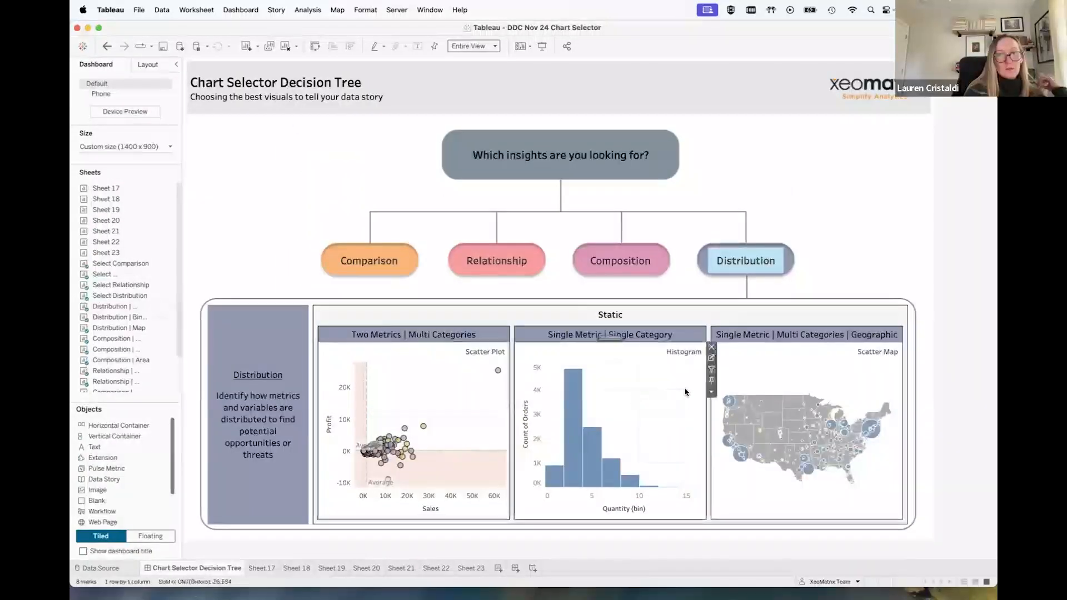
click(740, 261)
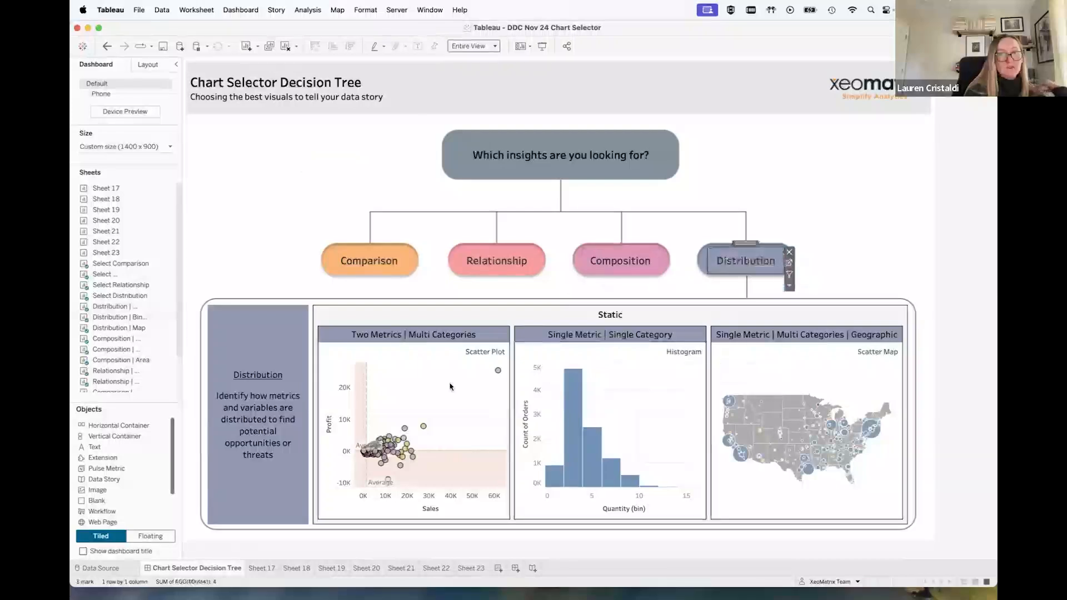
click(600, 270)
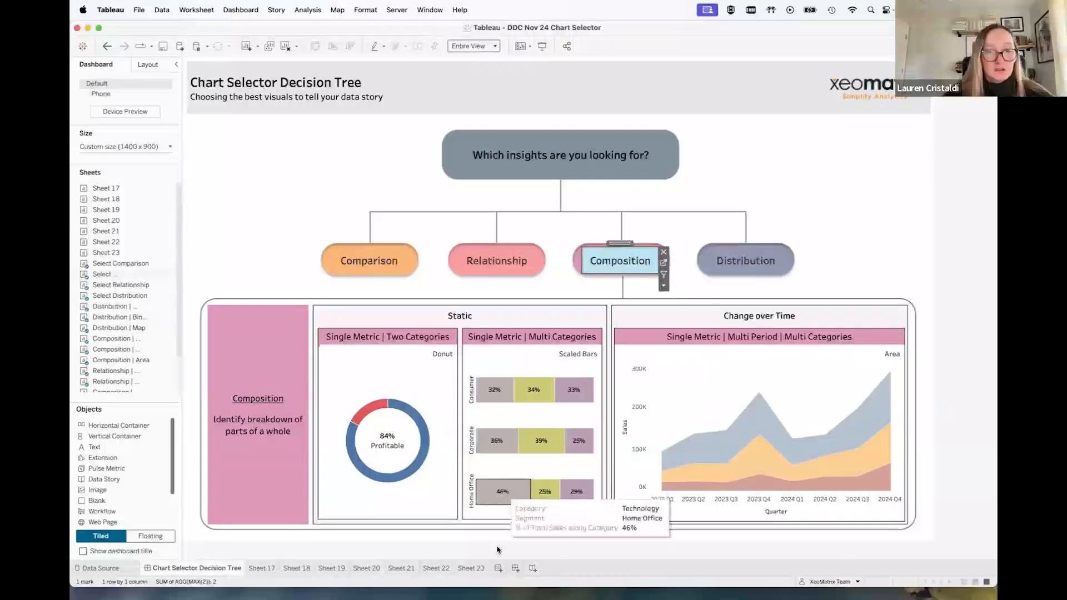
Create a new worksheet and add the ad-hoc calculation MIN(0) to Rows
click(500, 569)
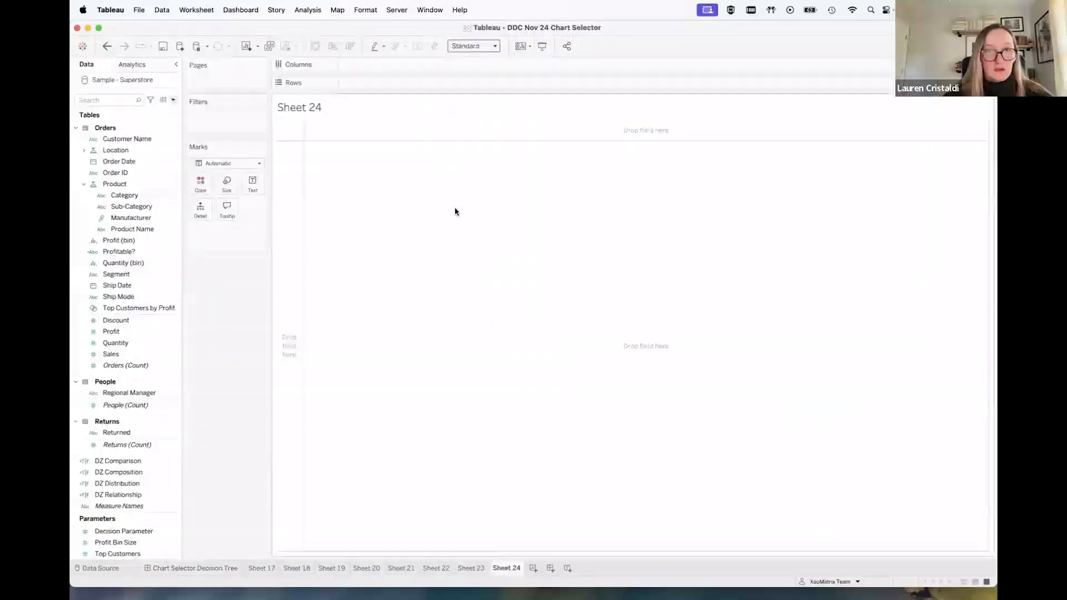
double_click(368, 84)
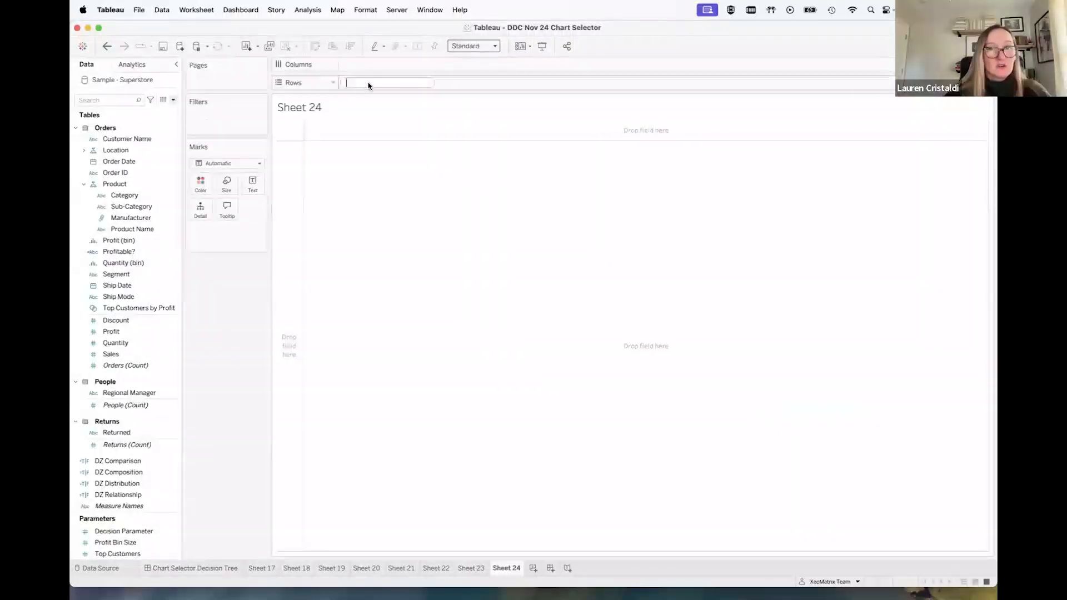
text(min)
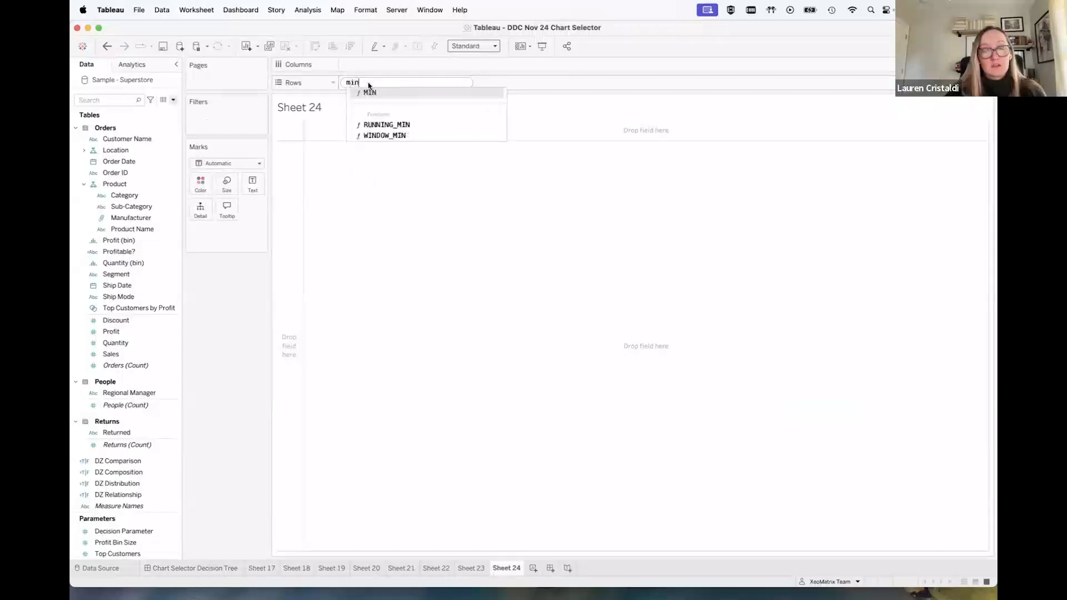
click(371, 92)
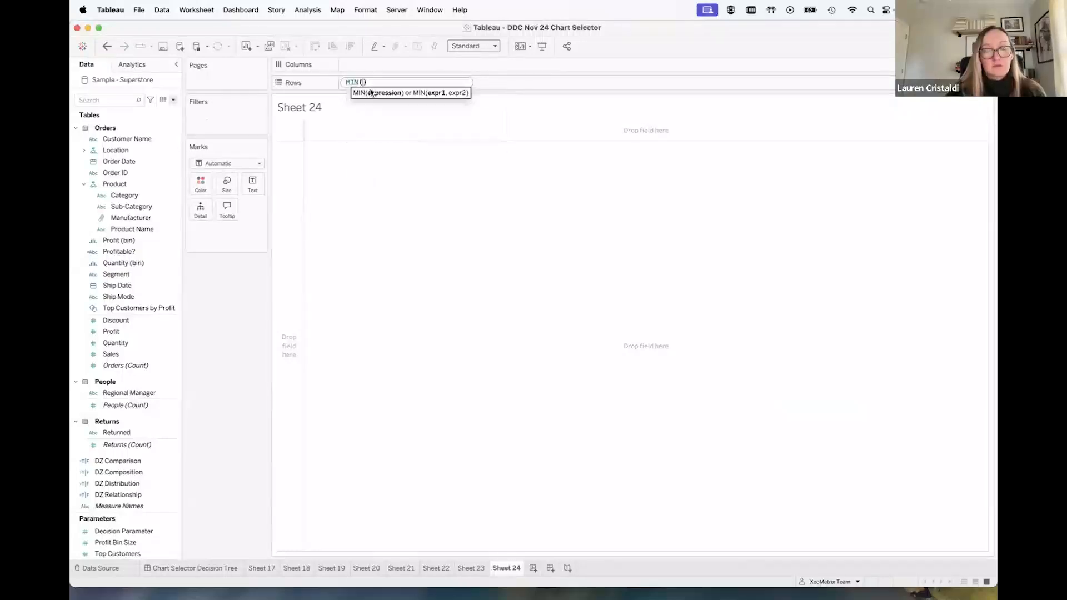
text(0)
key(Return)
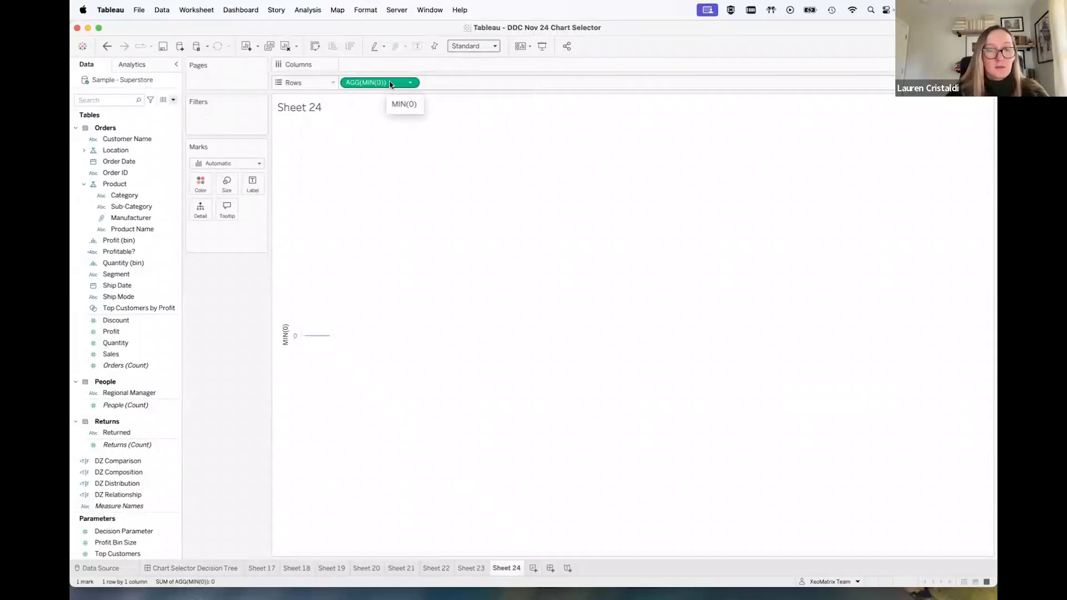
Duplicate the MIN(0) field on Rows and combine the two as a dual axis
drag(390, 84, 478, 83)
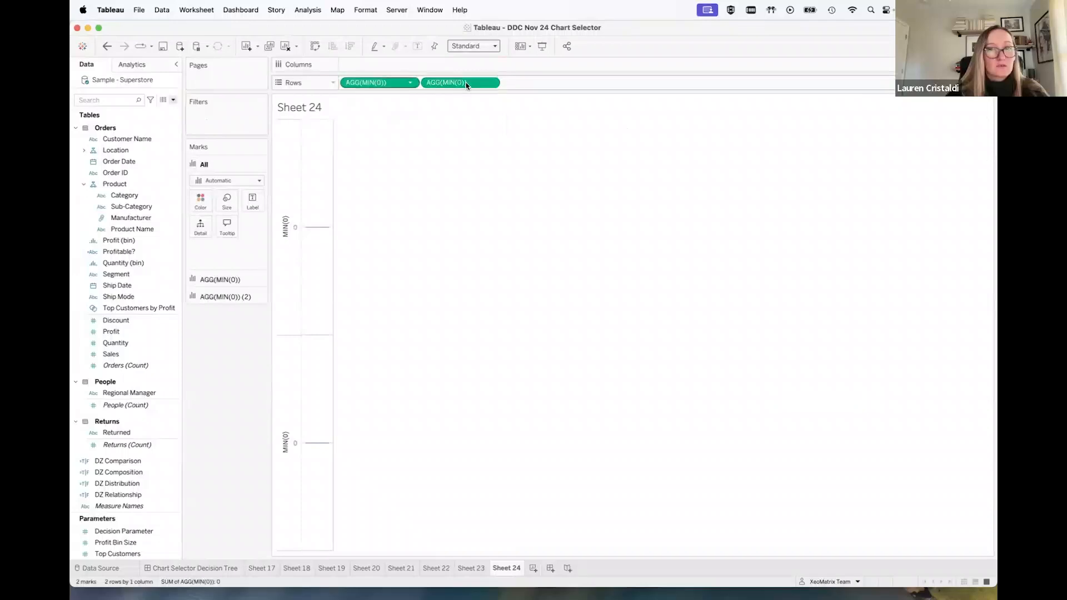
click(491, 83)
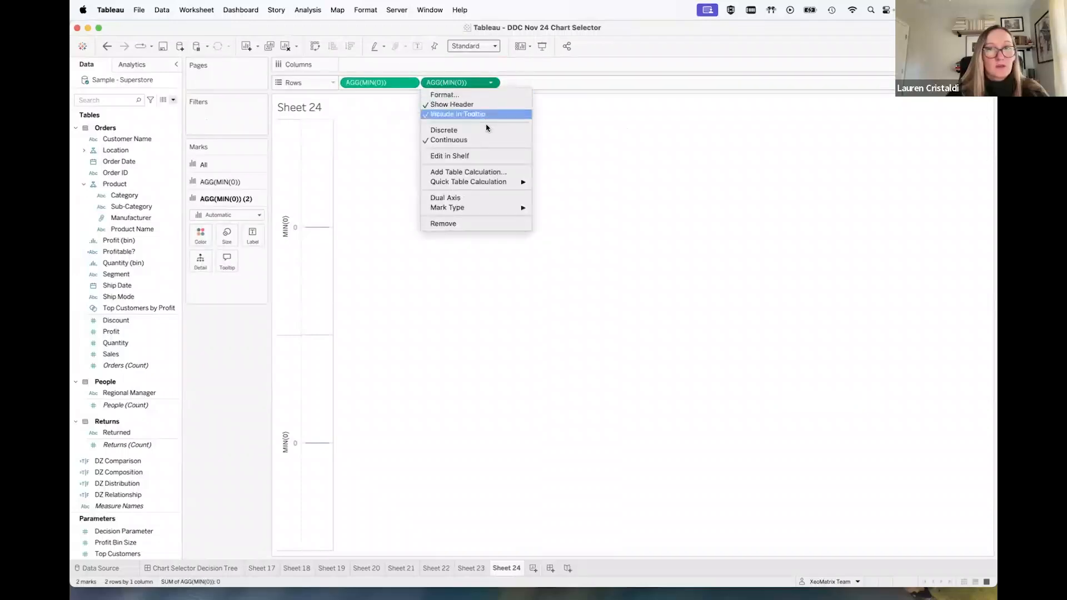
click(474, 199)
Fit the sheet to Entire View and synchronize the two MIN(0) axes
click(475, 46)
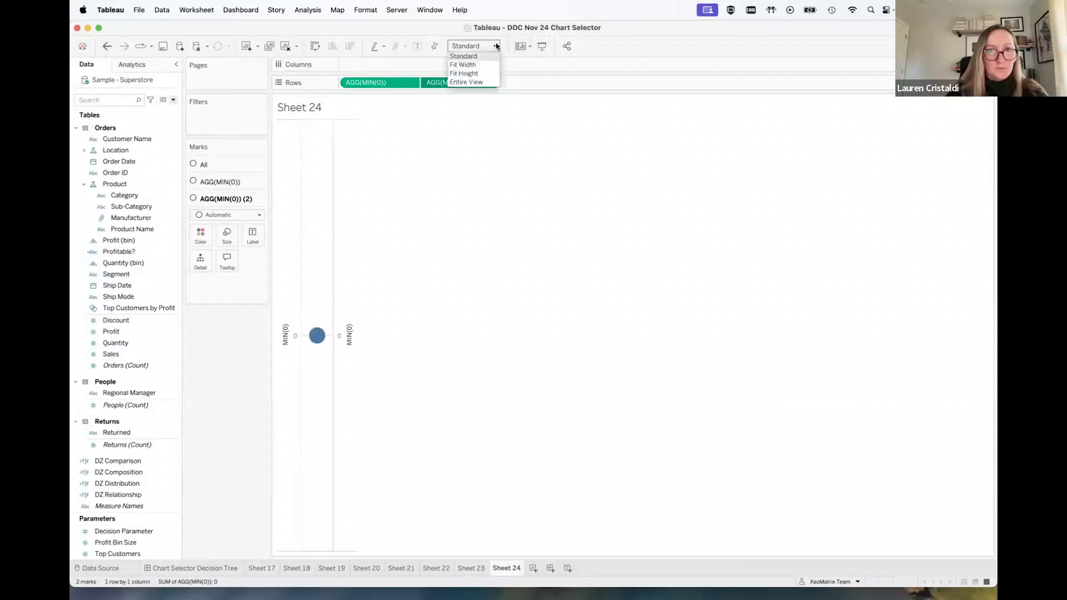
click(467, 82)
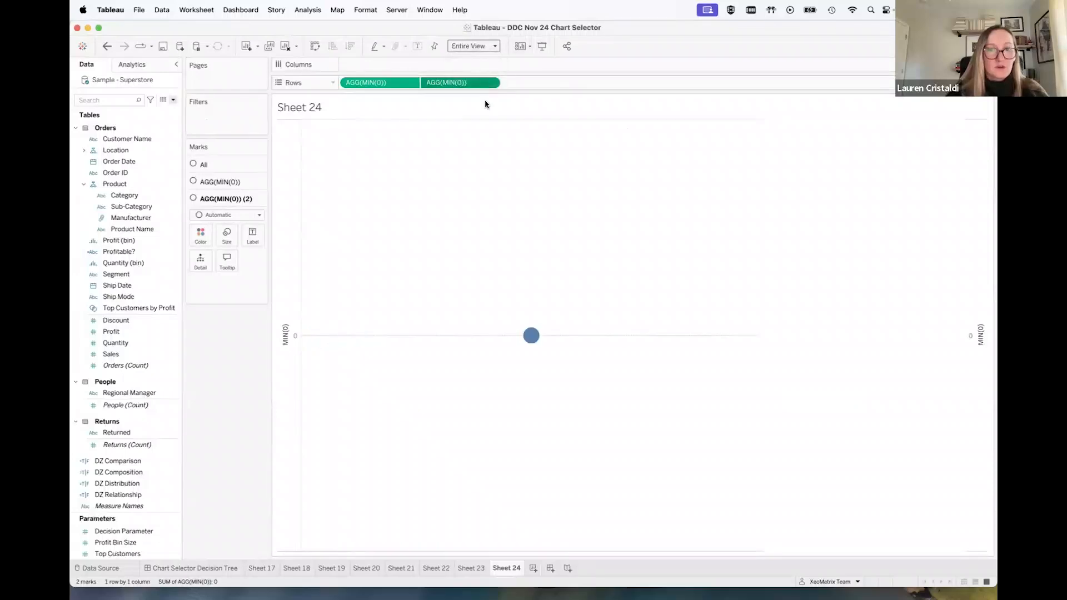
right_click(283, 289)
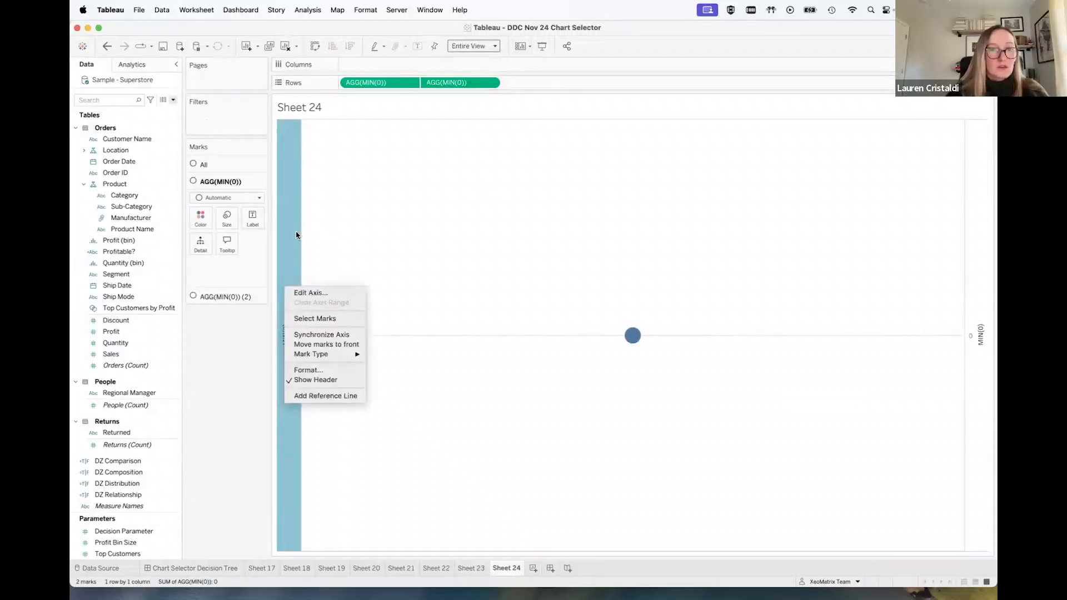
click(327, 335)
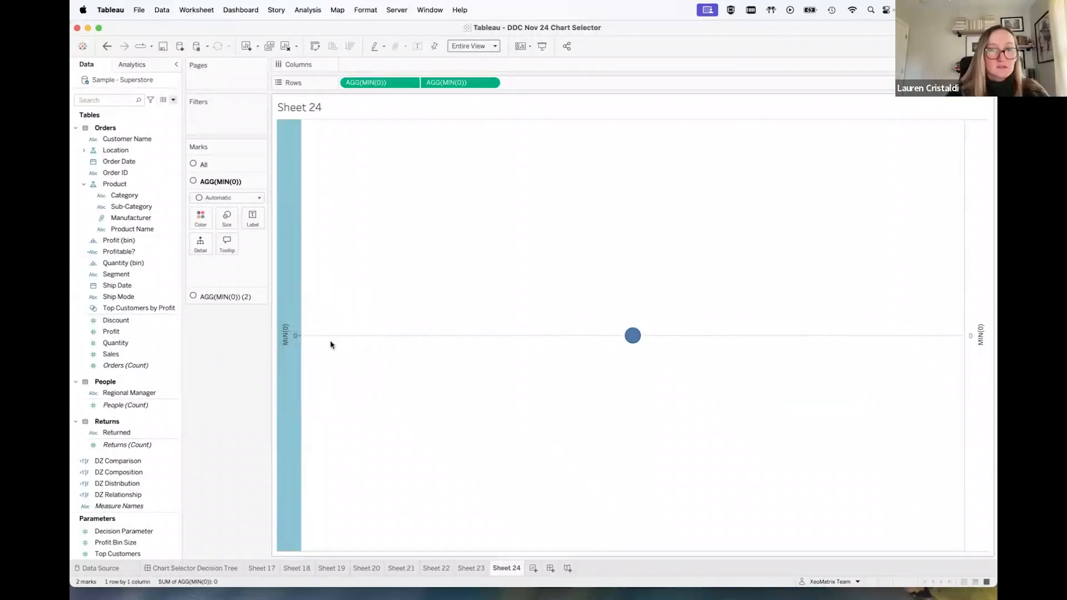
click(292, 346)
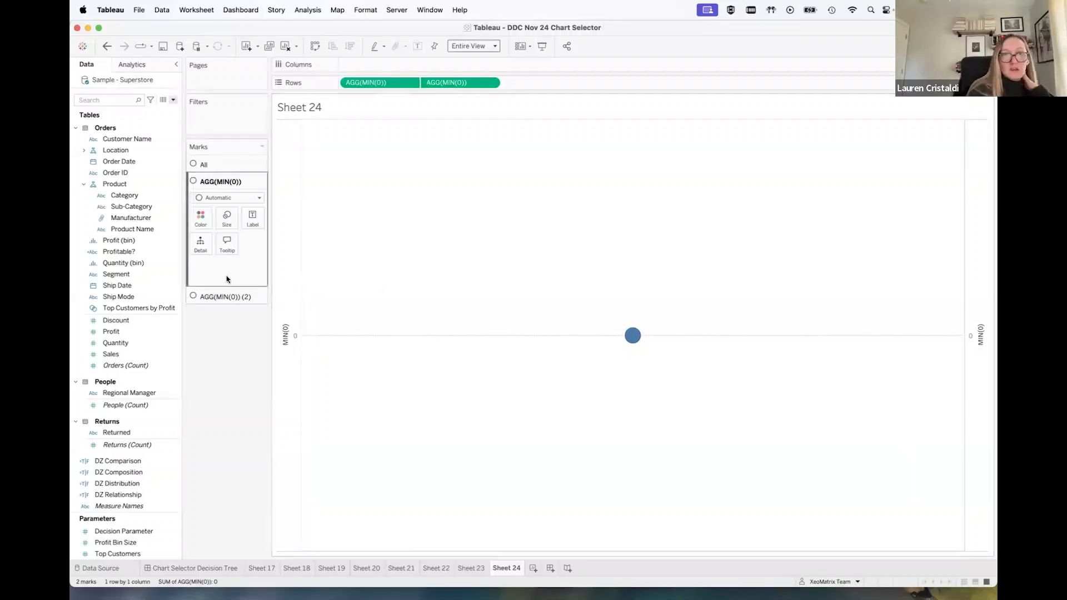
Change the first MIN(0) marks to Pie and enlarge the pie to form the donut's outer ring
click(259, 198)
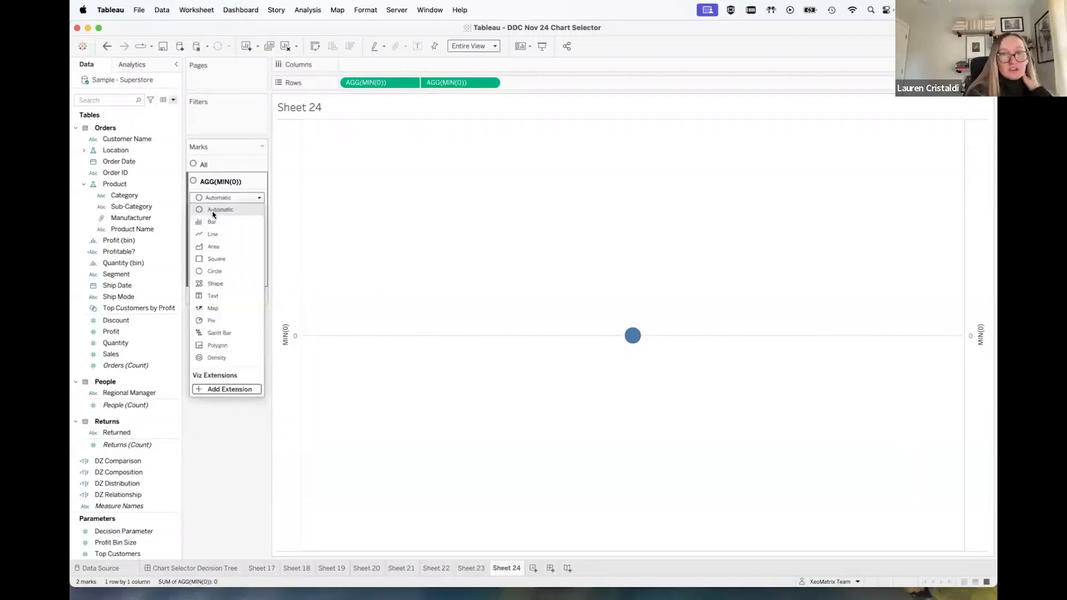
click(212, 322)
click(227, 218)
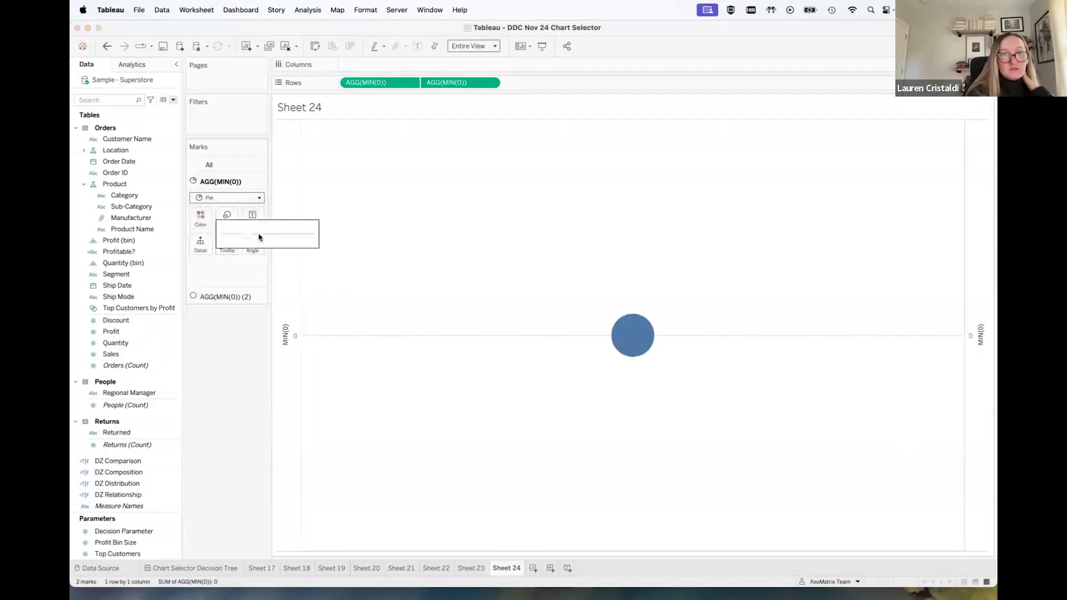
click(261, 235)
Colour the second MIN(0) circle white and enlarge it so that only a thin ring of the pie shows
click(220, 300)
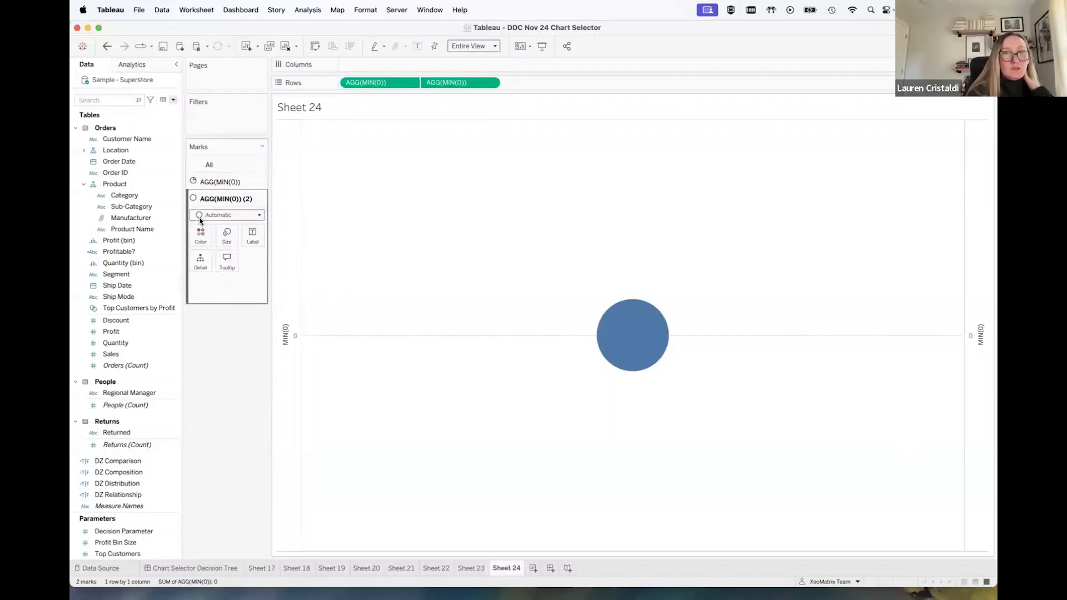
click(198, 238)
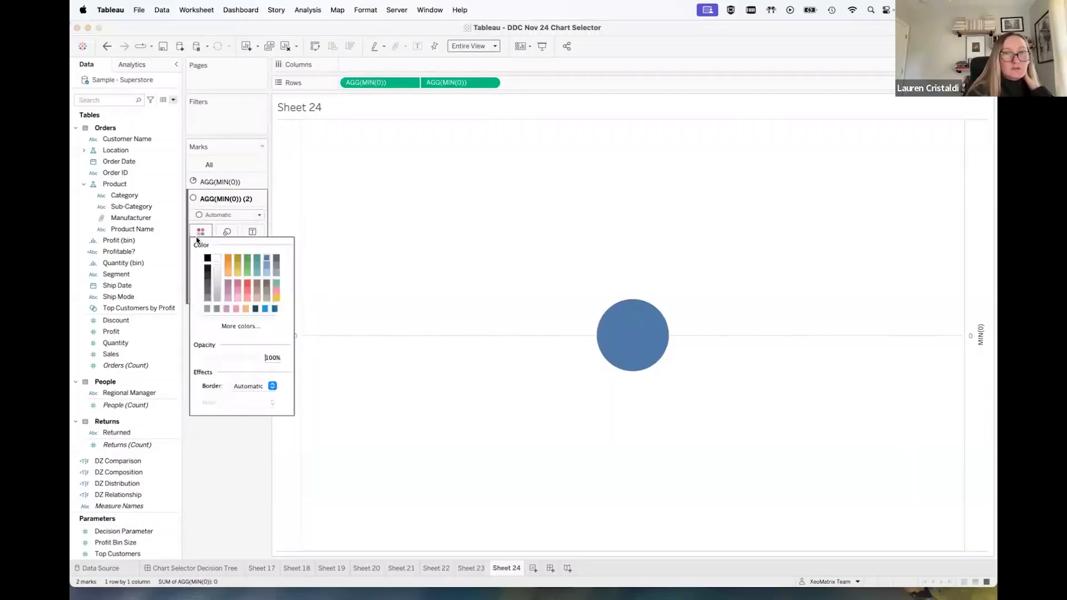
click(217, 259)
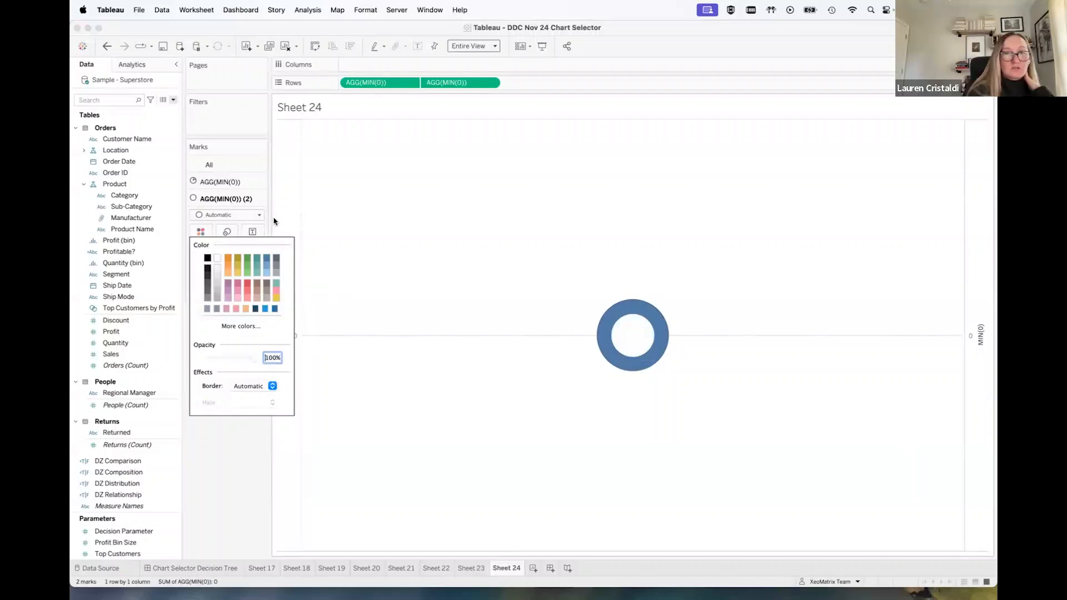
click(226, 231)
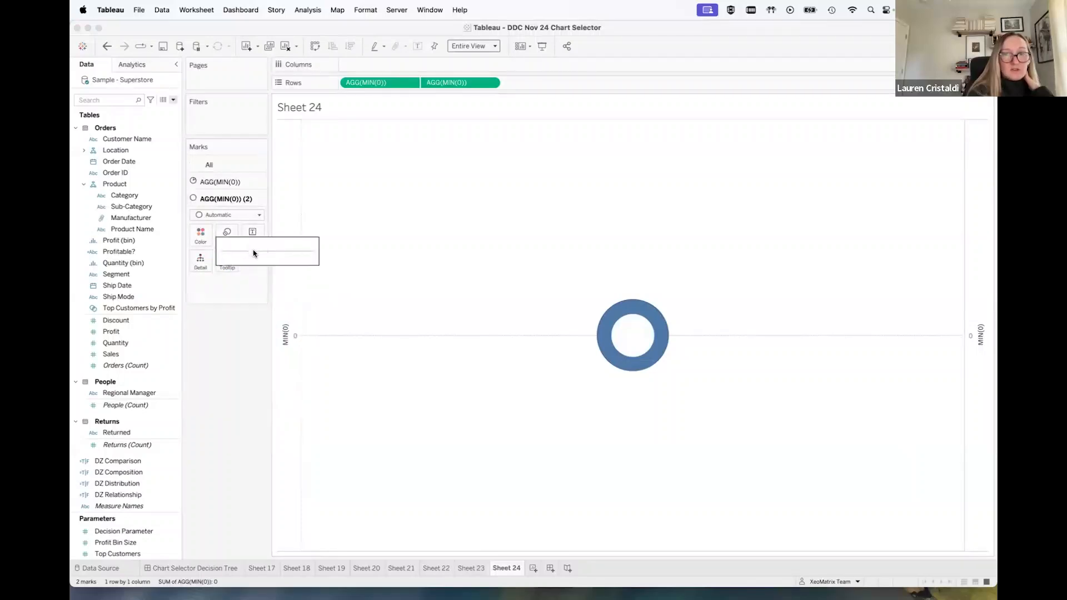
click(253, 253)
mouse_move(659, 322)
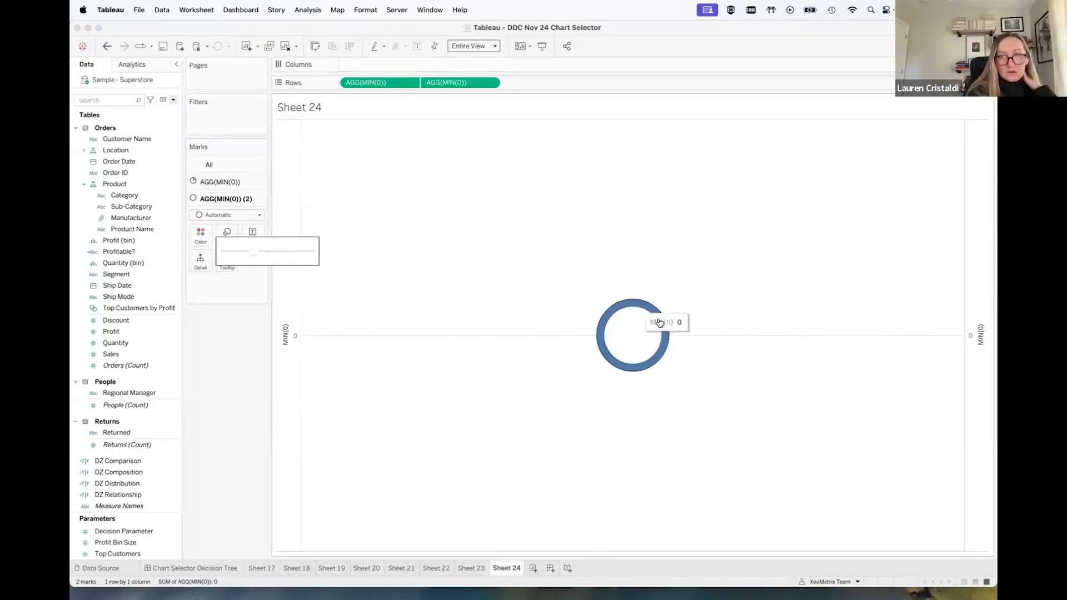
click(179, 355)
click(256, 331)
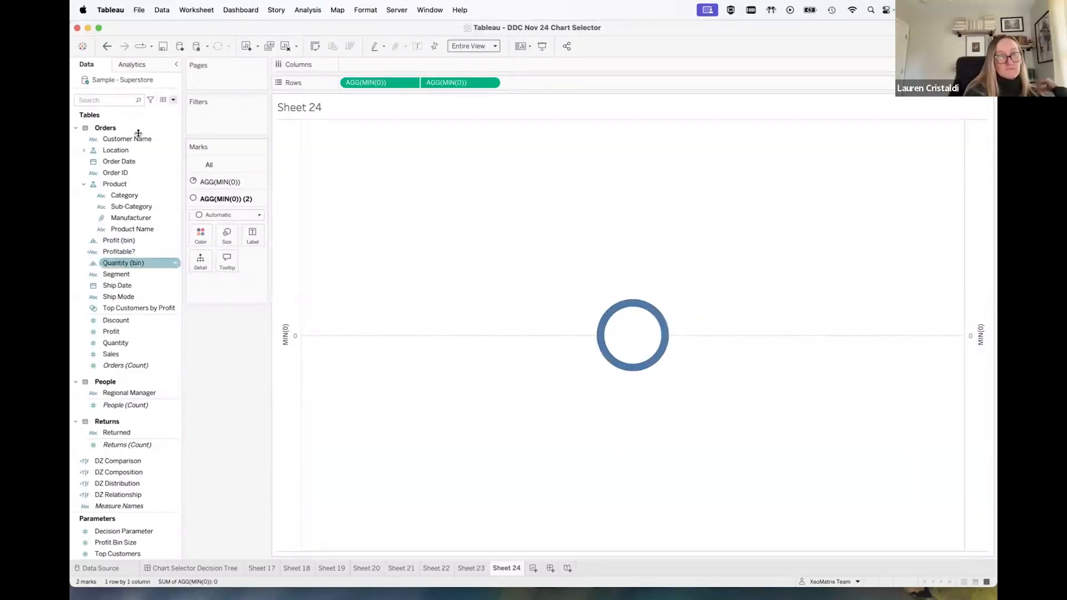
click(112, 356)
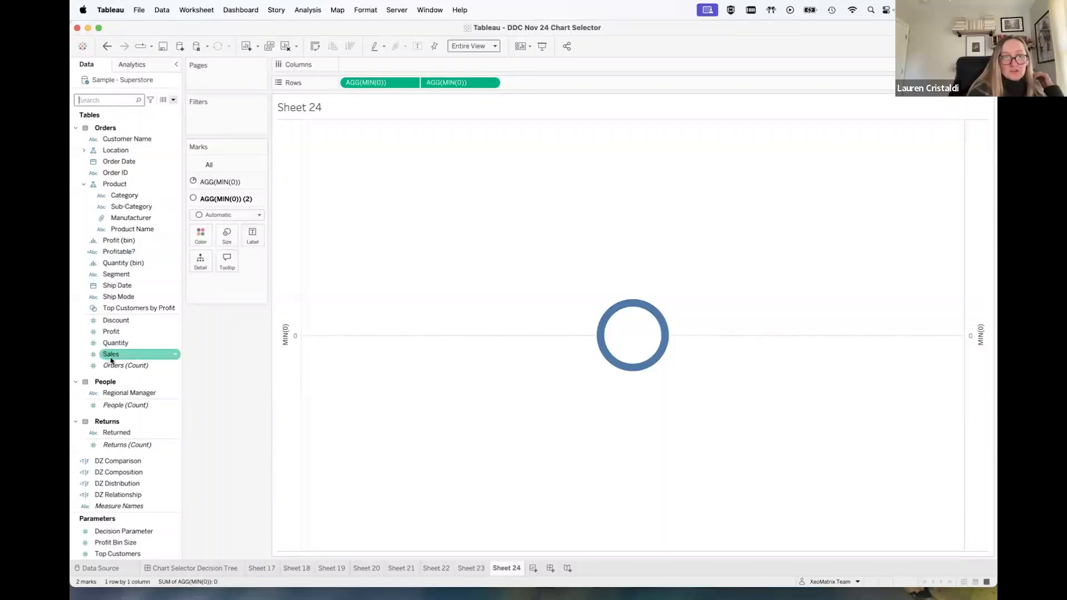
drag(113, 360, 199, 240)
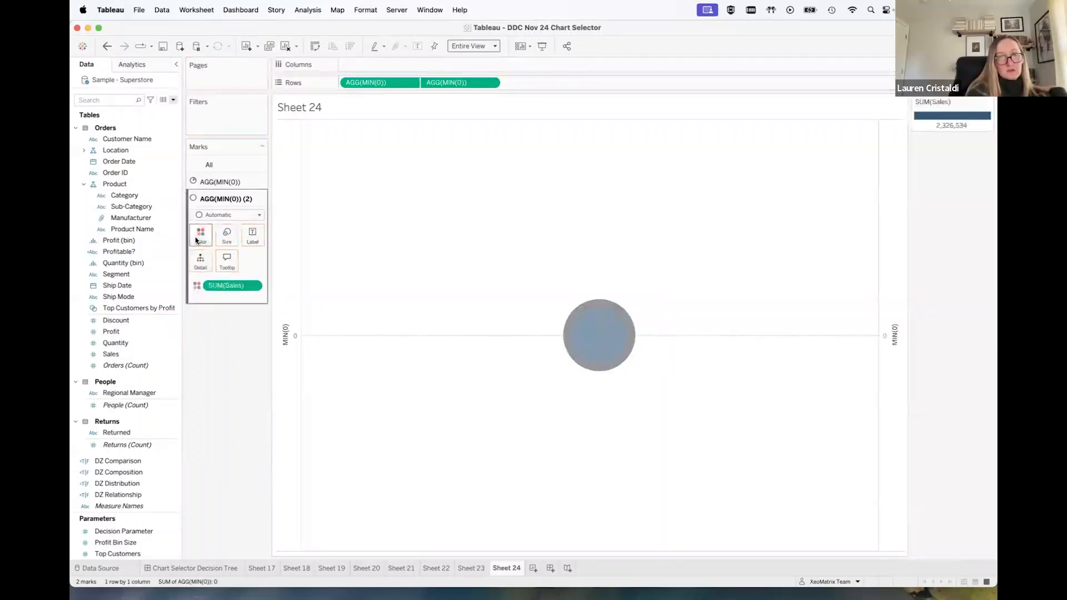
drag(226, 285, 236, 356)
Assign Sales to the Angle of the first MIN(0) pie marks
click(217, 181)
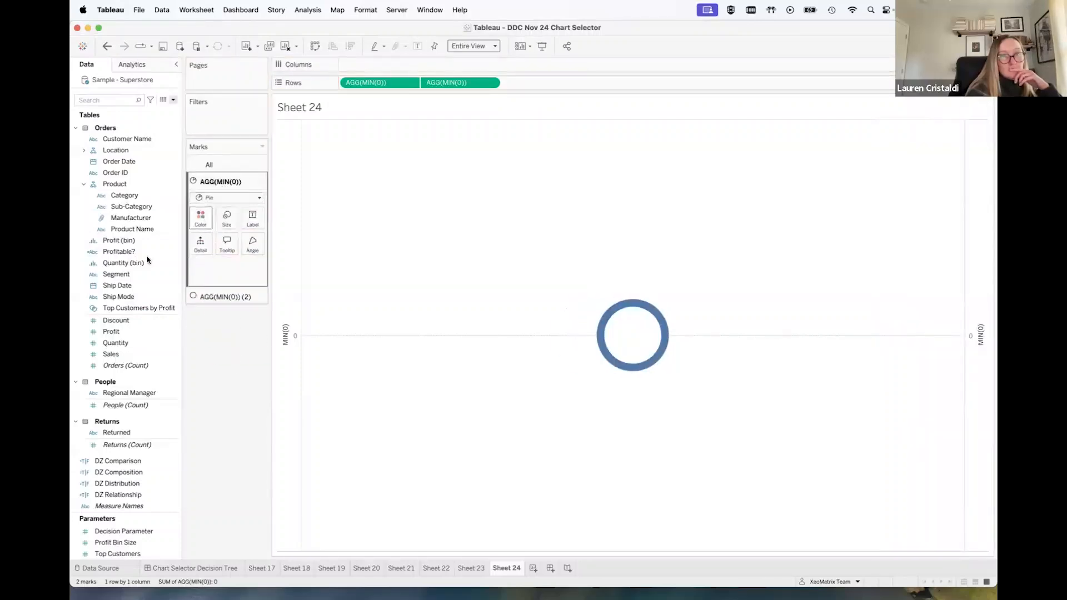
drag(114, 354, 248, 248)
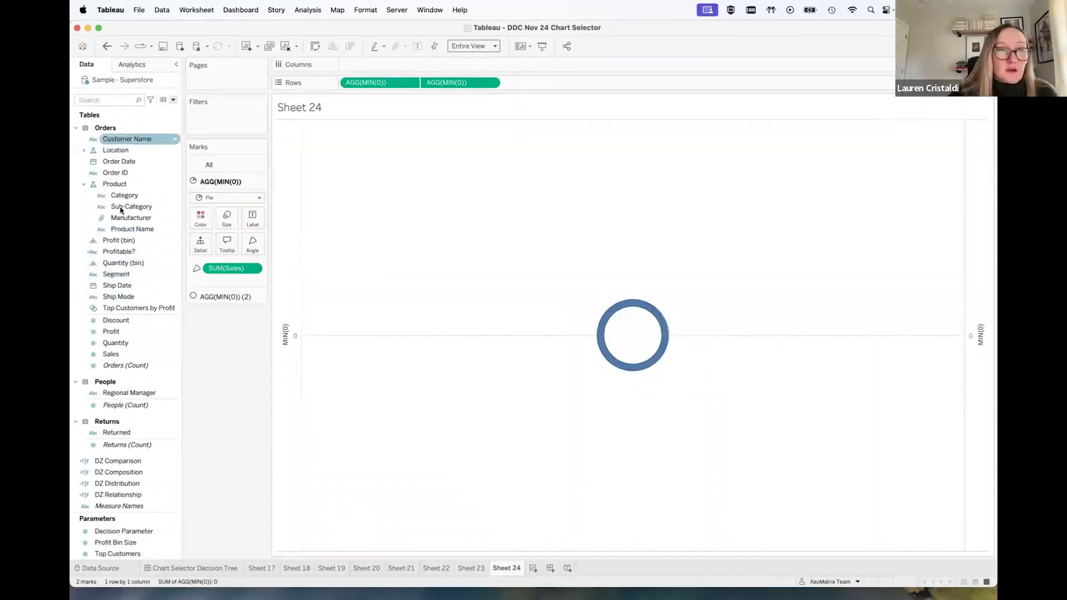
Colour the first MIN(0) pie marks by Category
drag(119, 199, 194, 220)
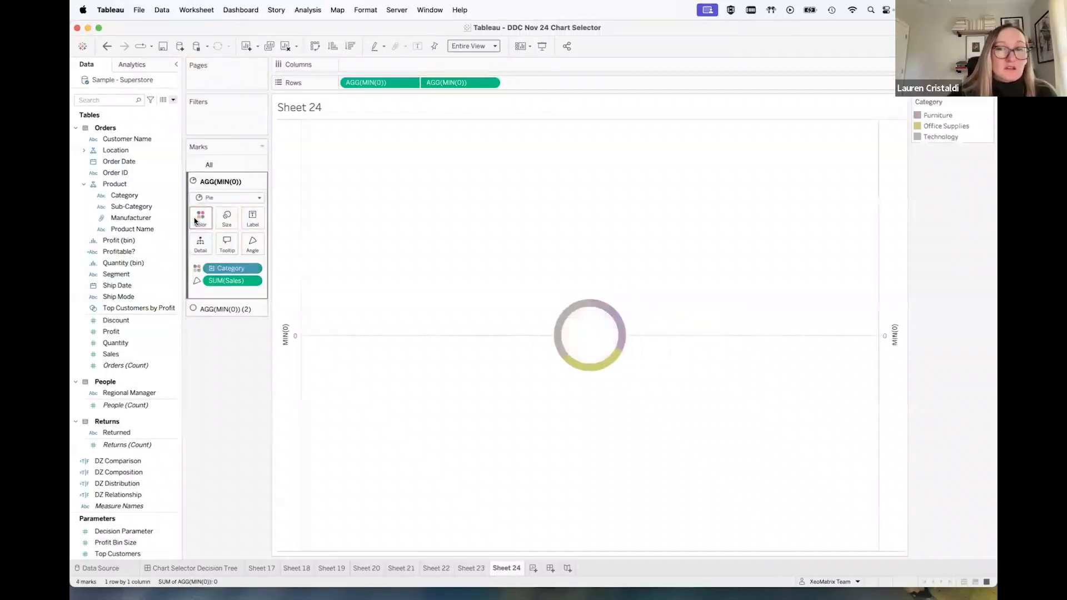
mouse_move(614, 313)
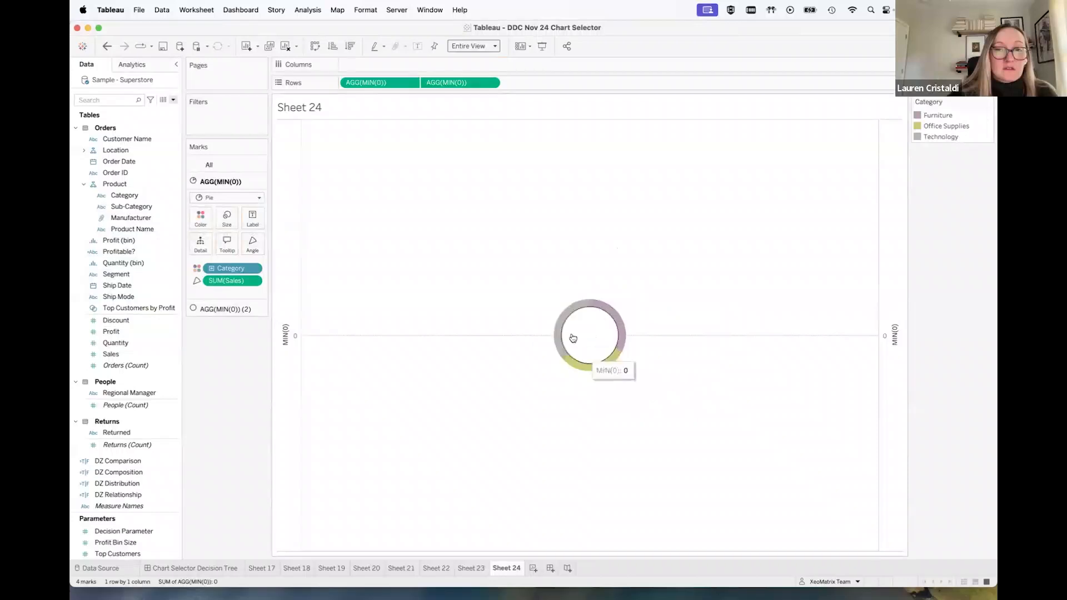
mouse_move(561, 325)
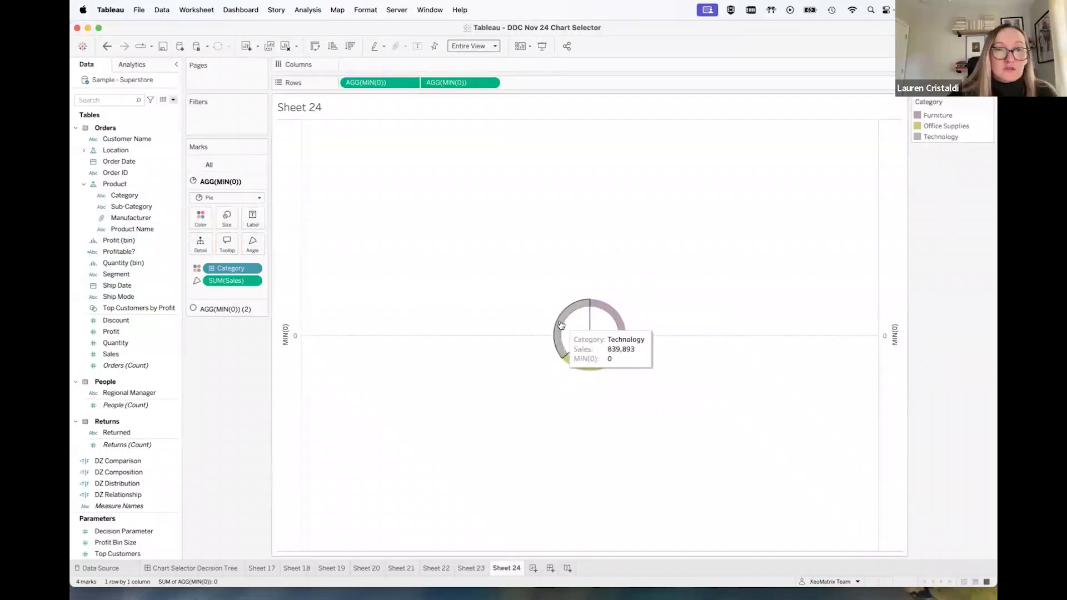
click(252, 281)
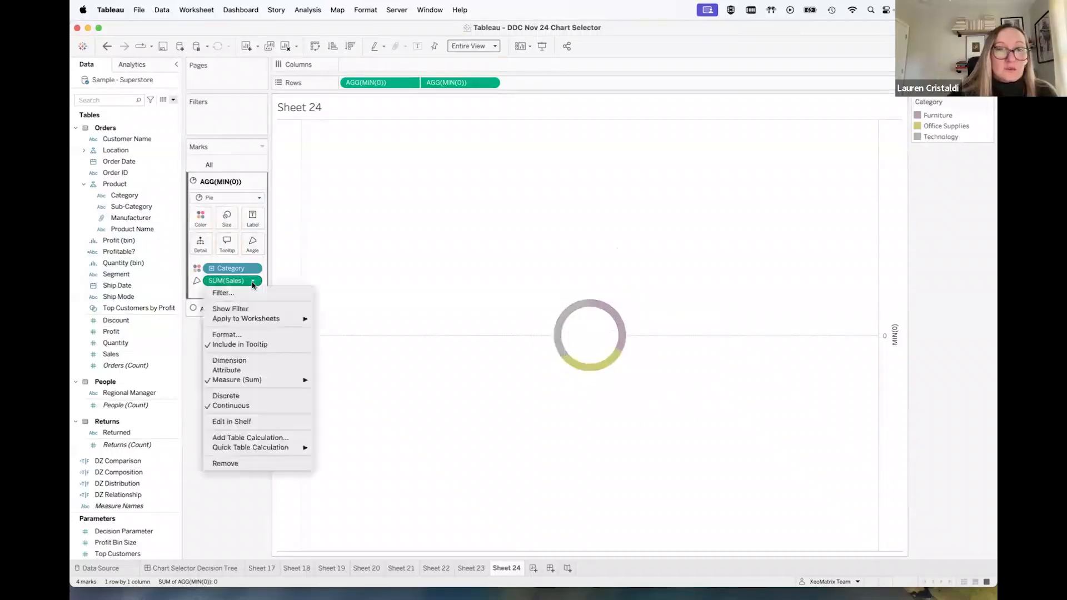
mouse_move(284, 383)
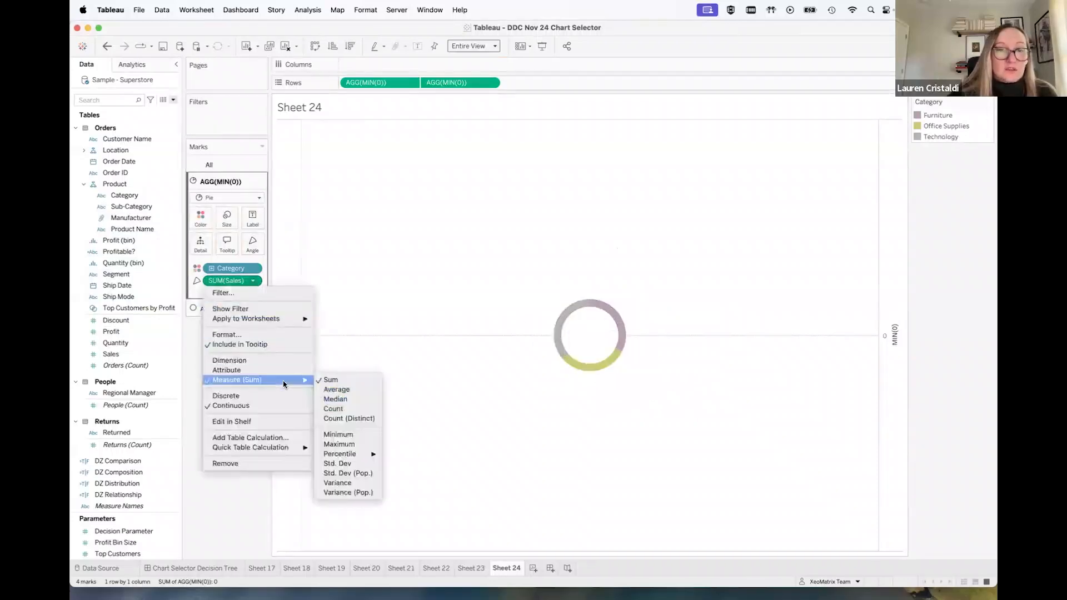
click(417, 247)
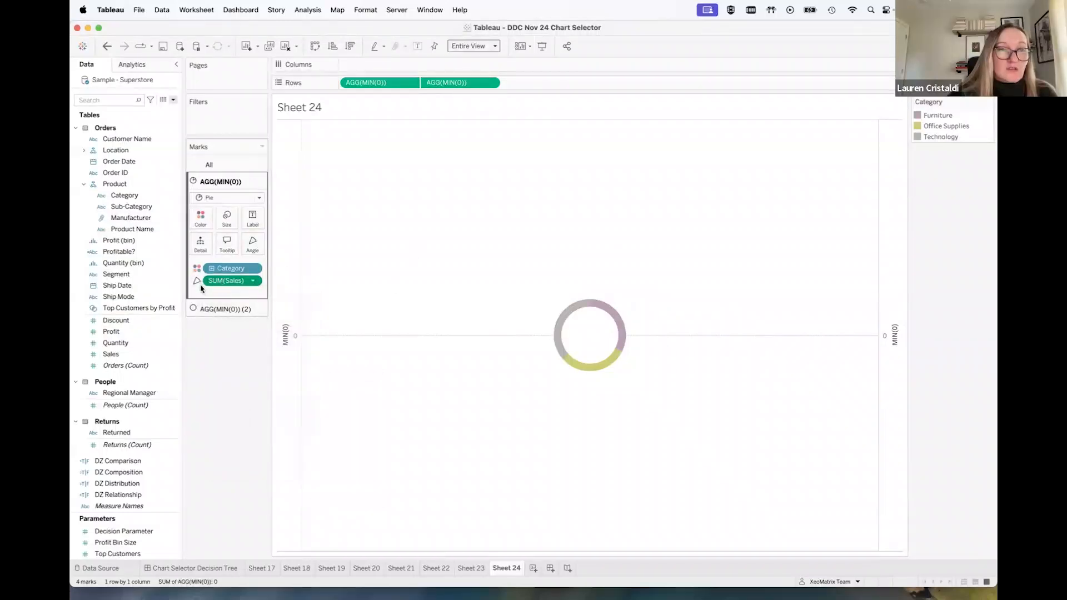
Label the first MIN(0) pie slices with Sales, shown as Percent of Total
click(113, 101)
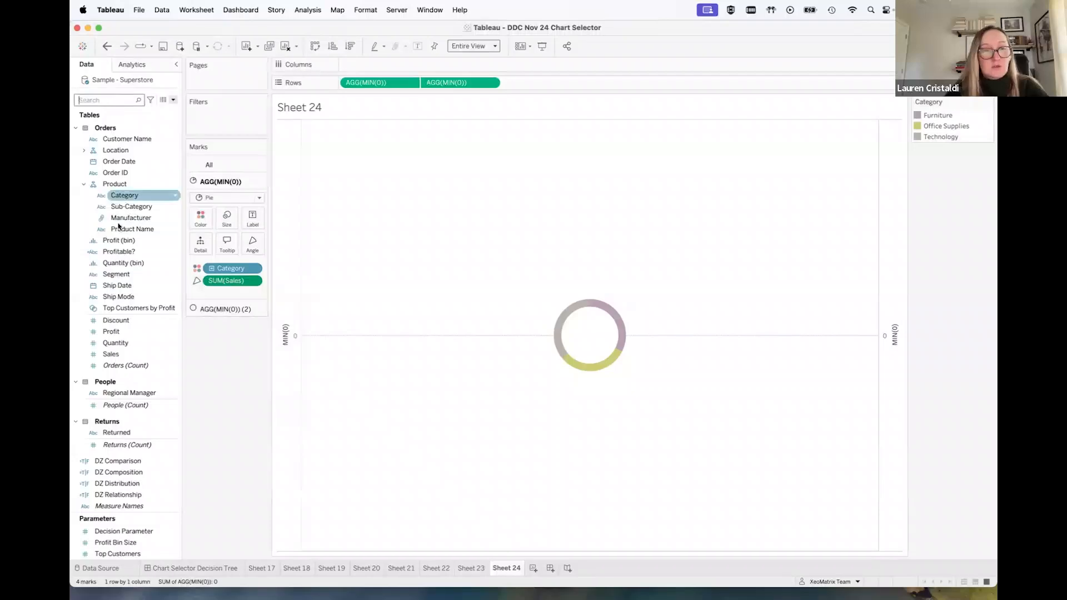
drag(110, 354, 249, 221)
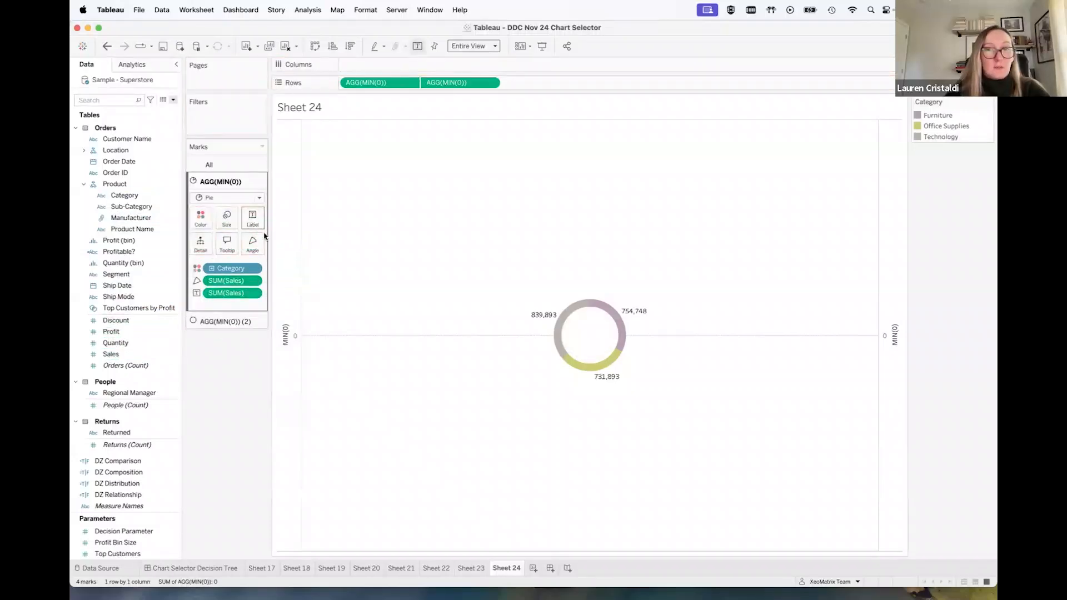
click(255, 294)
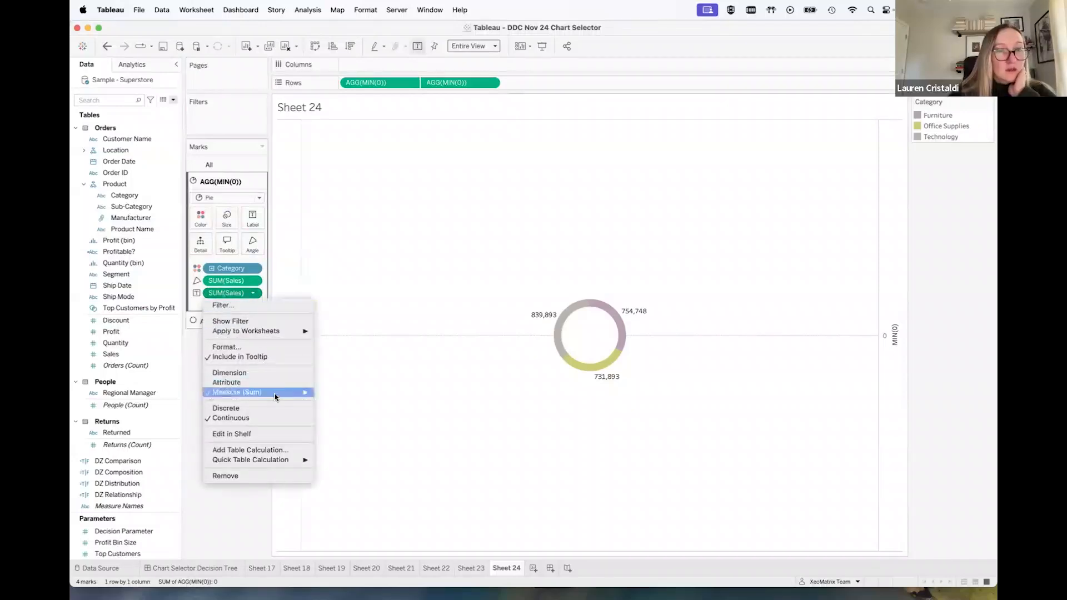
mouse_move(271, 459)
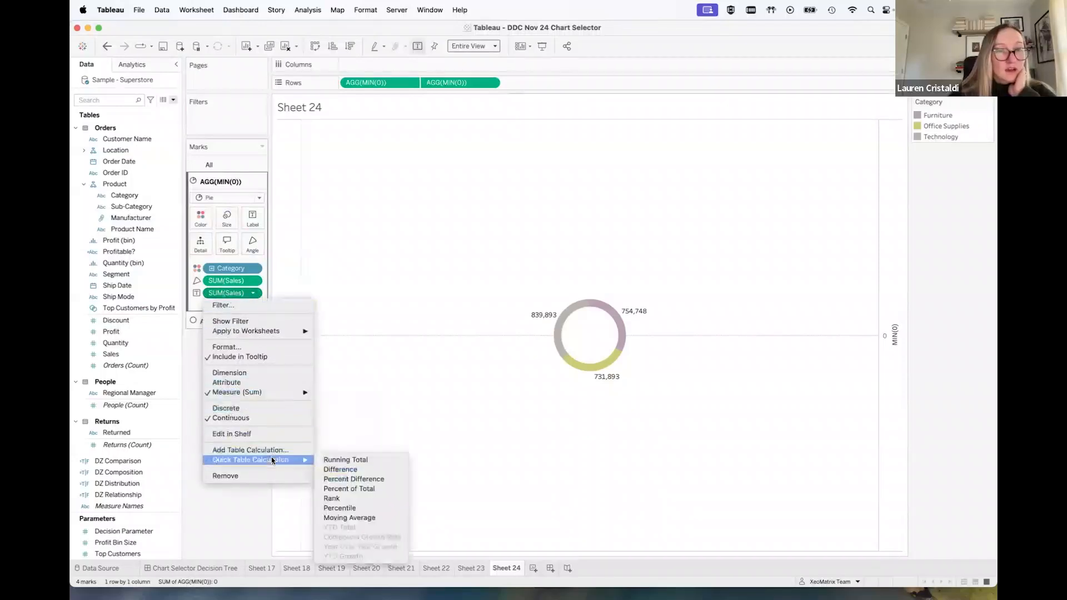
click(358, 491)
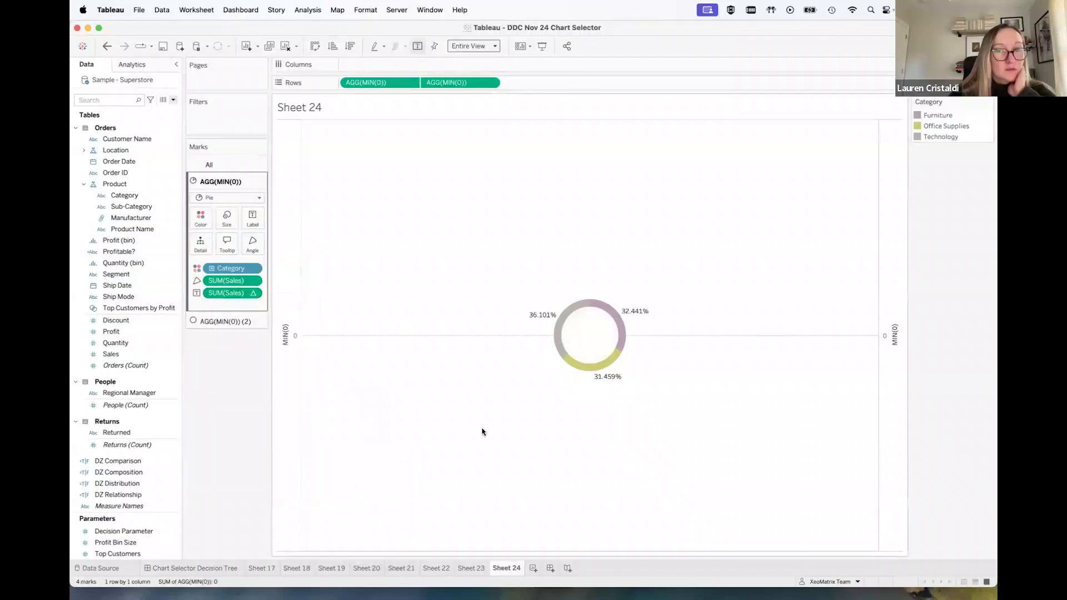
mouse_move(625, 319)
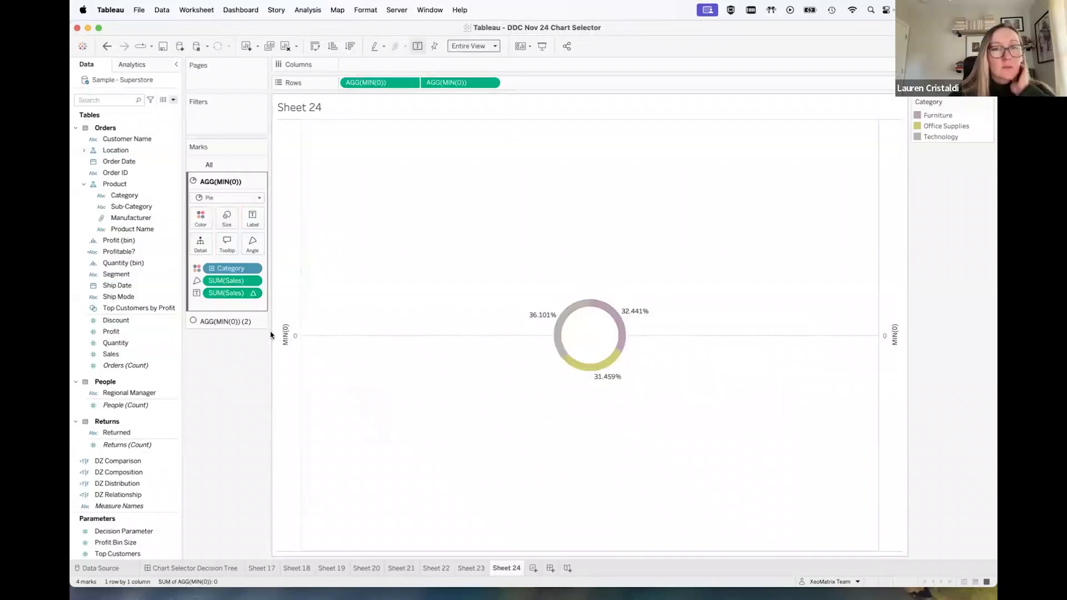
Add Sales as the label of the second MIN(0) circle inside the ring
click(231, 323)
click(117, 356)
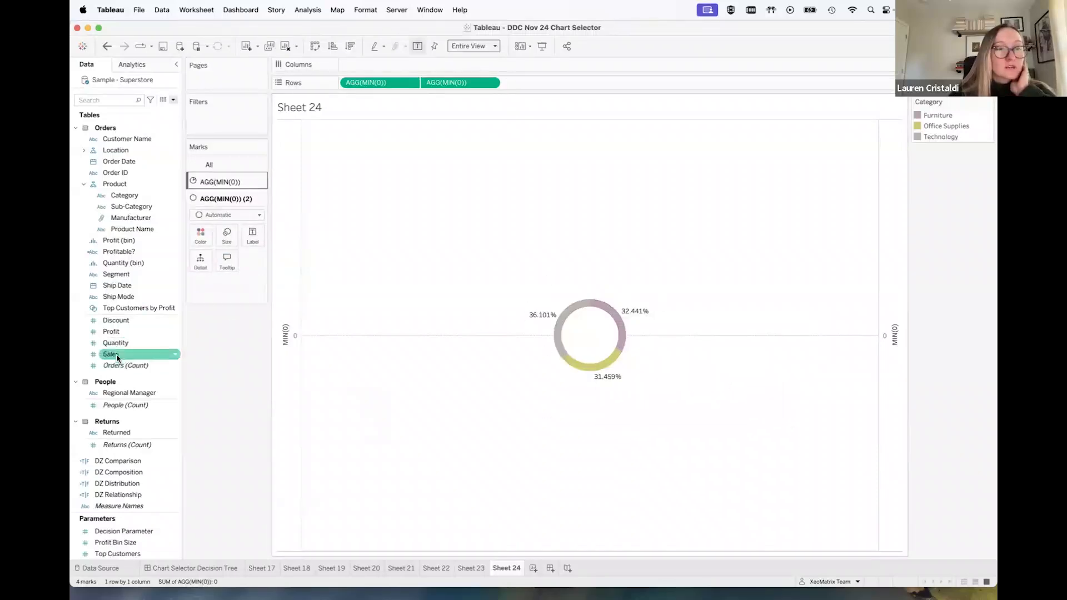
drag(117, 358, 254, 238)
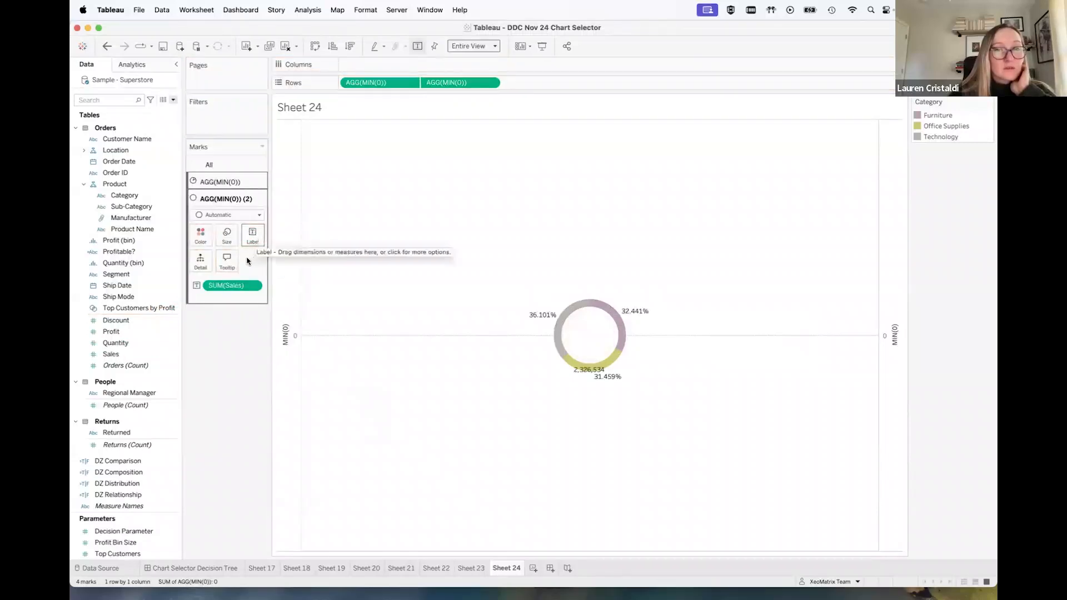
Centre the inner circle's Sales label horizontally and align it to the middle vertically
click(253, 236)
click(352, 313)
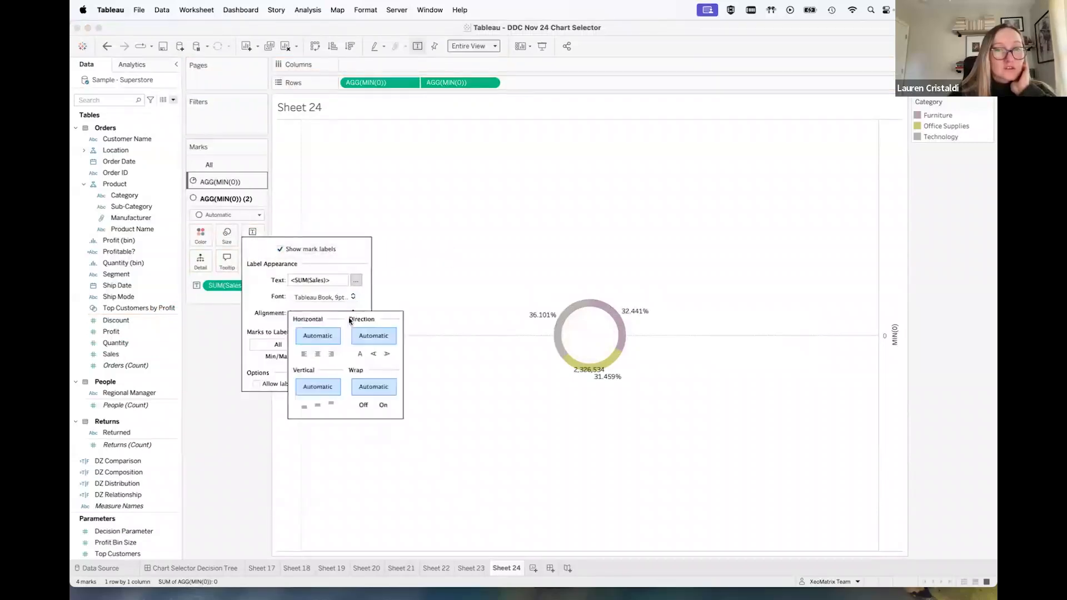
click(318, 354)
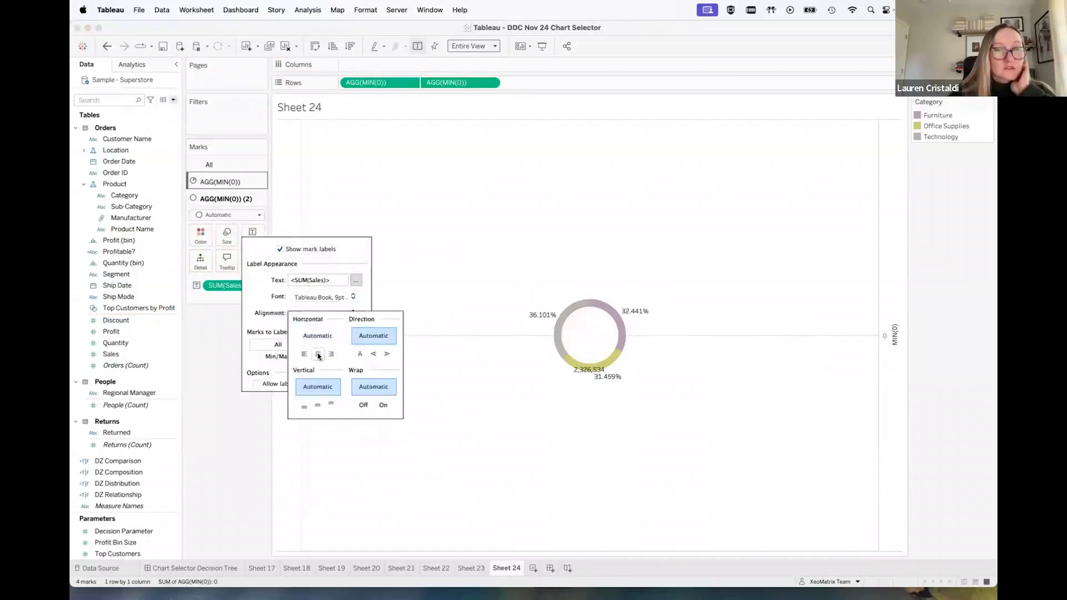
click(318, 406)
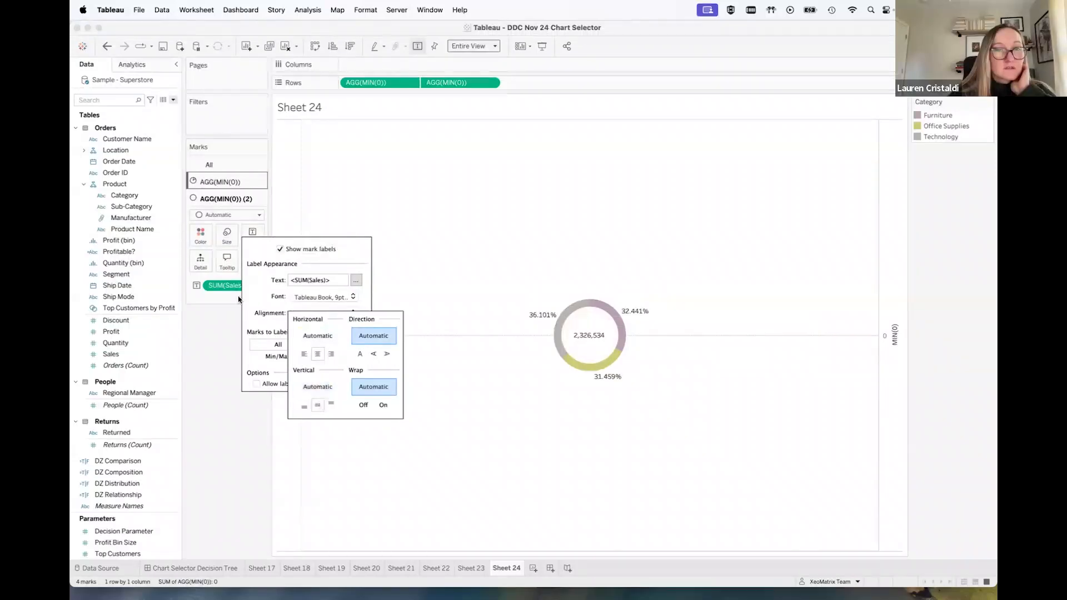
click(529, 414)
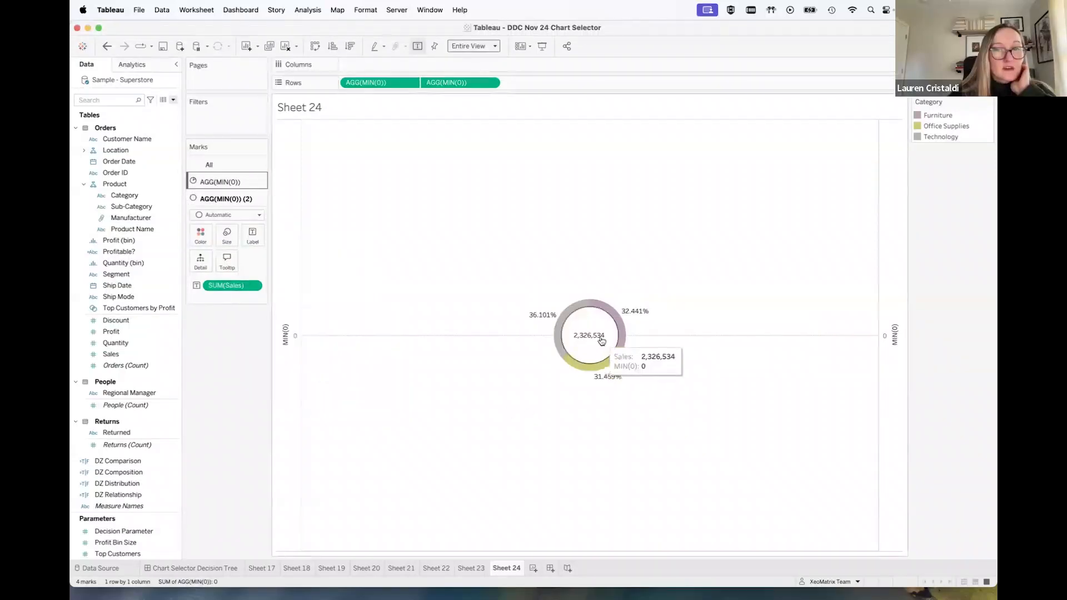
mouse_move(616, 317)
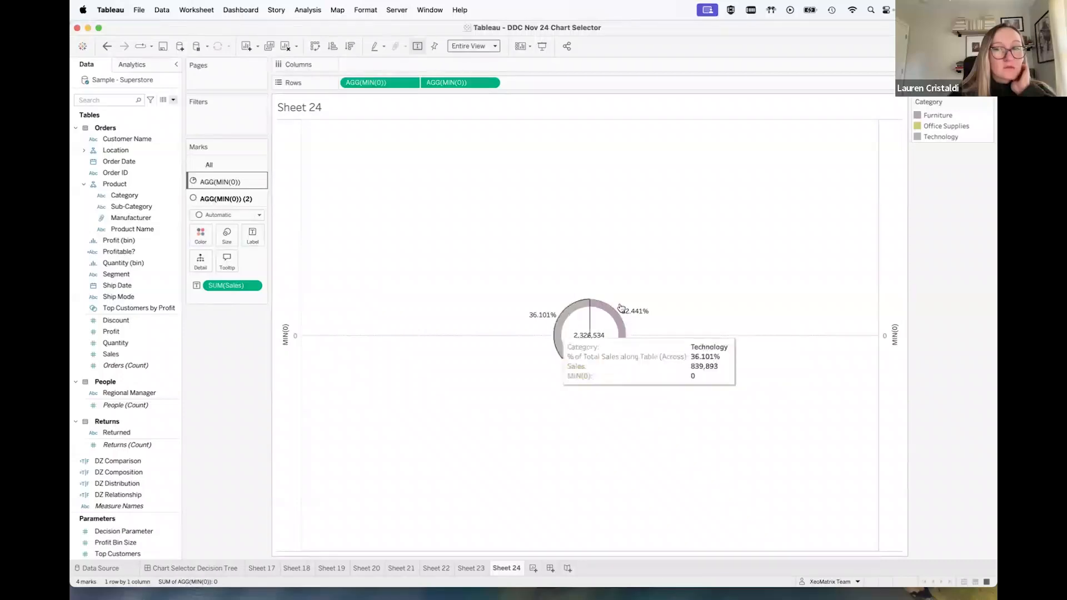
mouse_move(604, 367)
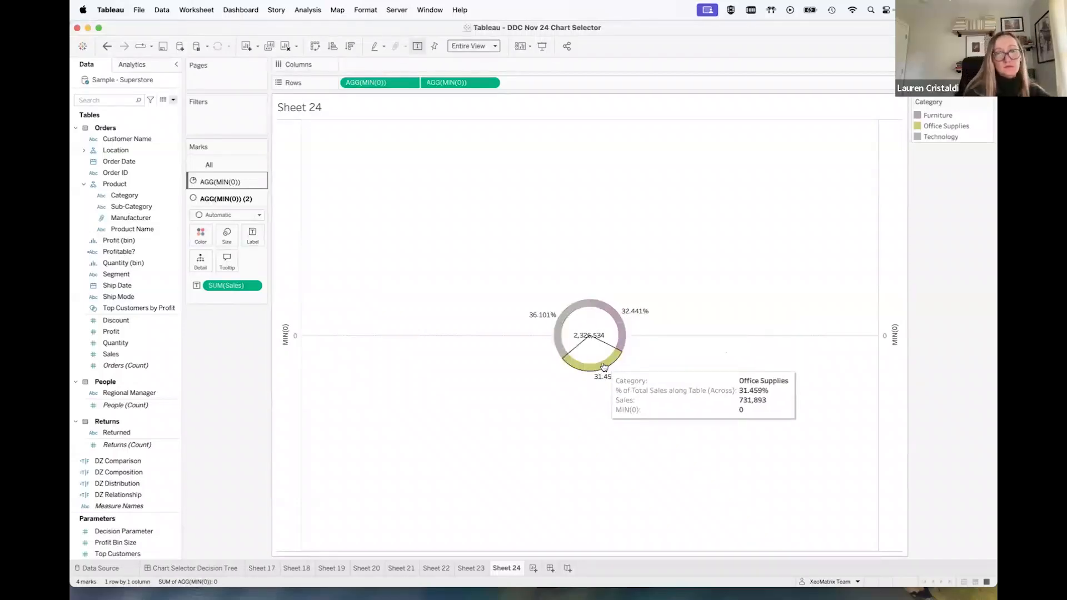
Return to the Chart Selector Decision Tree dashboard and open the worksheet of its Composition area chart
click(208, 568)
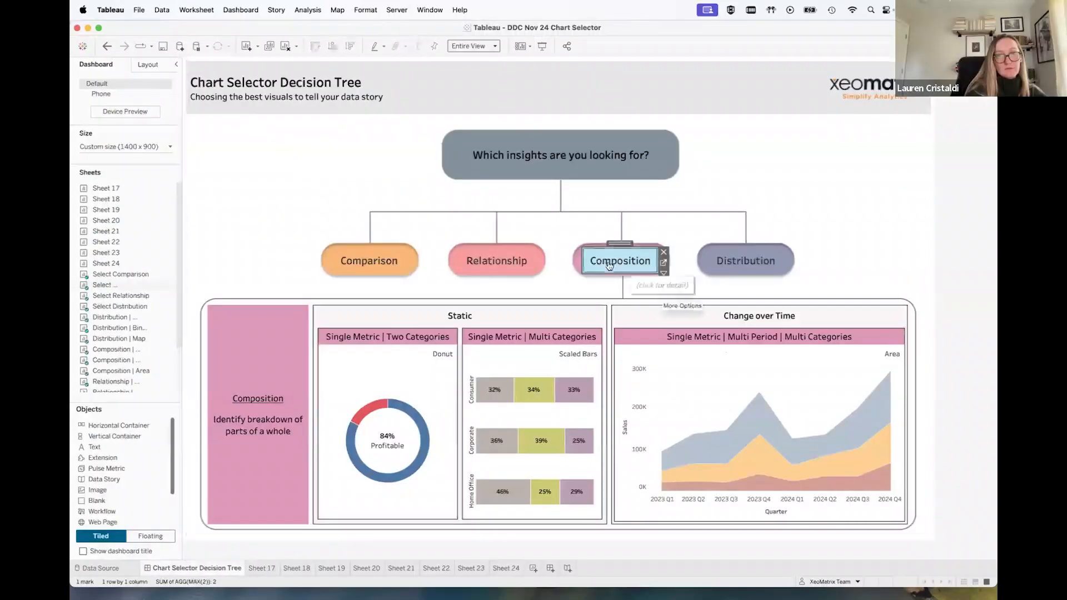
click(849, 369)
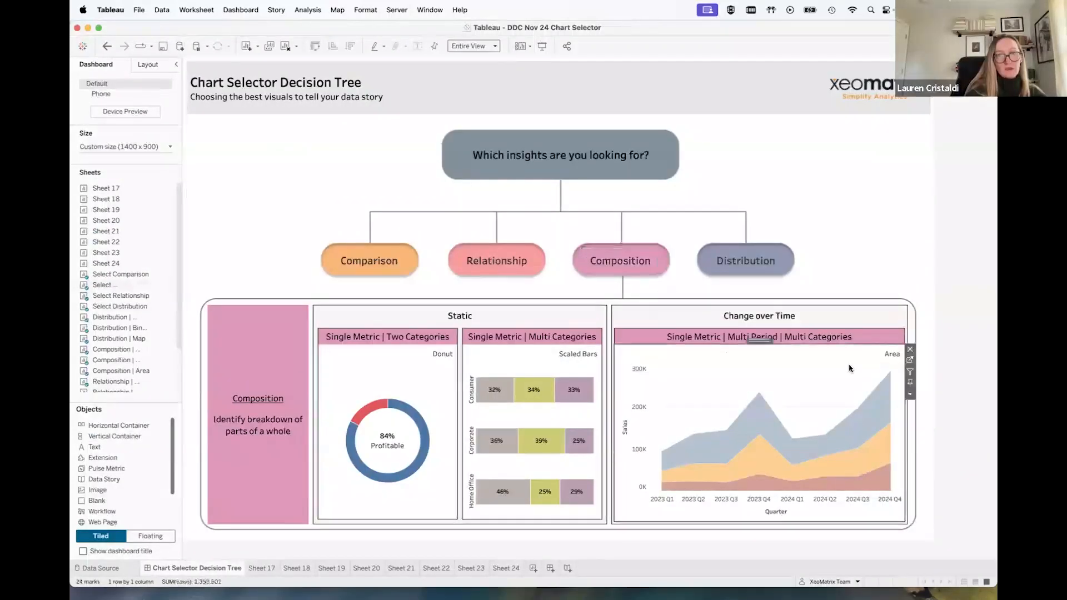
click(910, 360)
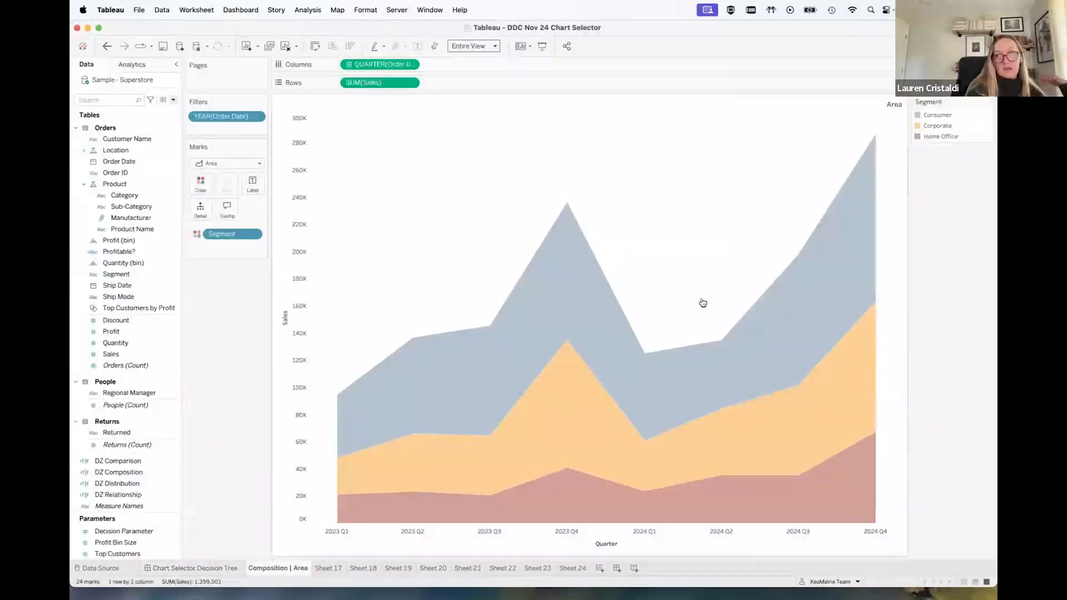
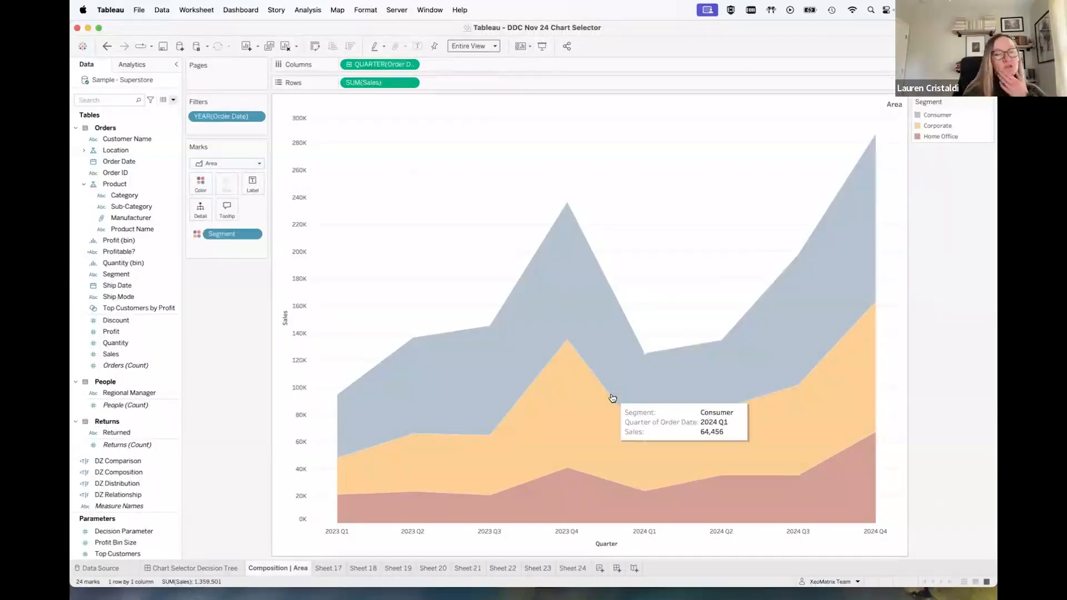
Switch the quarter of Order Date on Columns to discrete and back to continuous
click(414, 65)
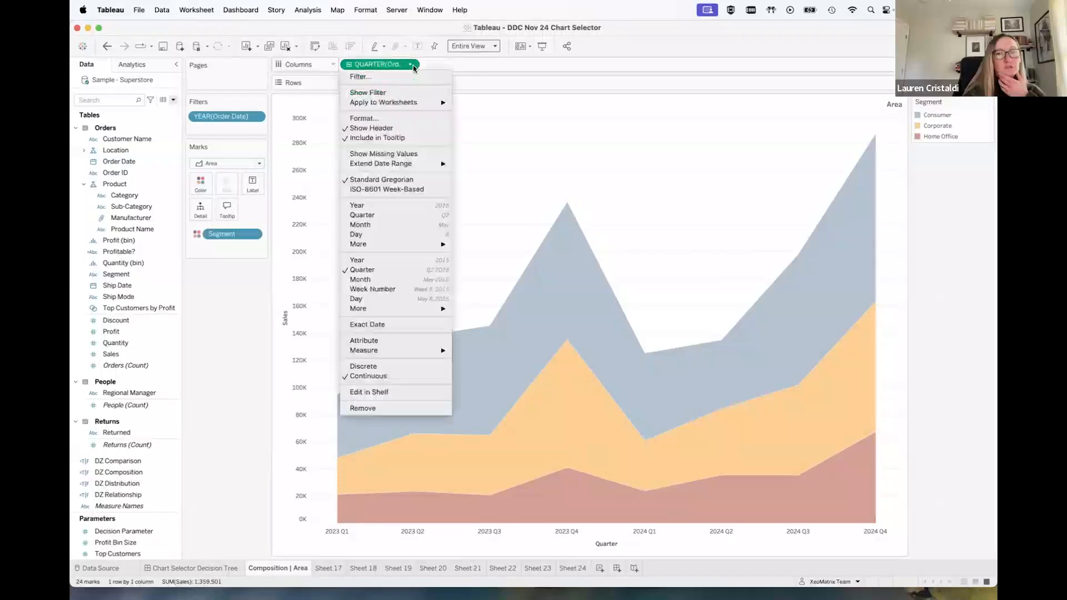
click(365, 367)
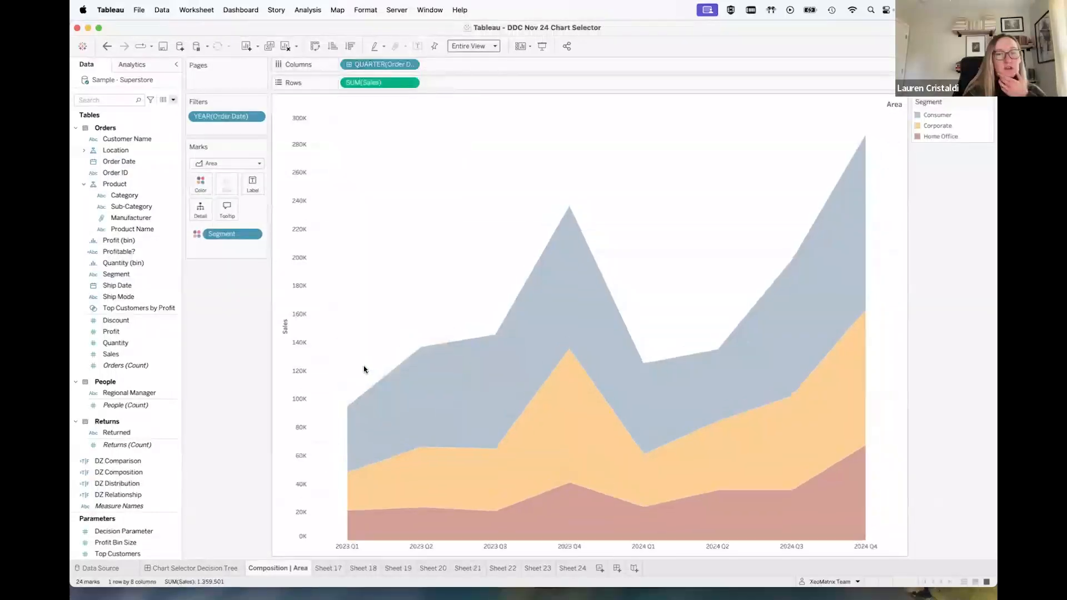
click(412, 64)
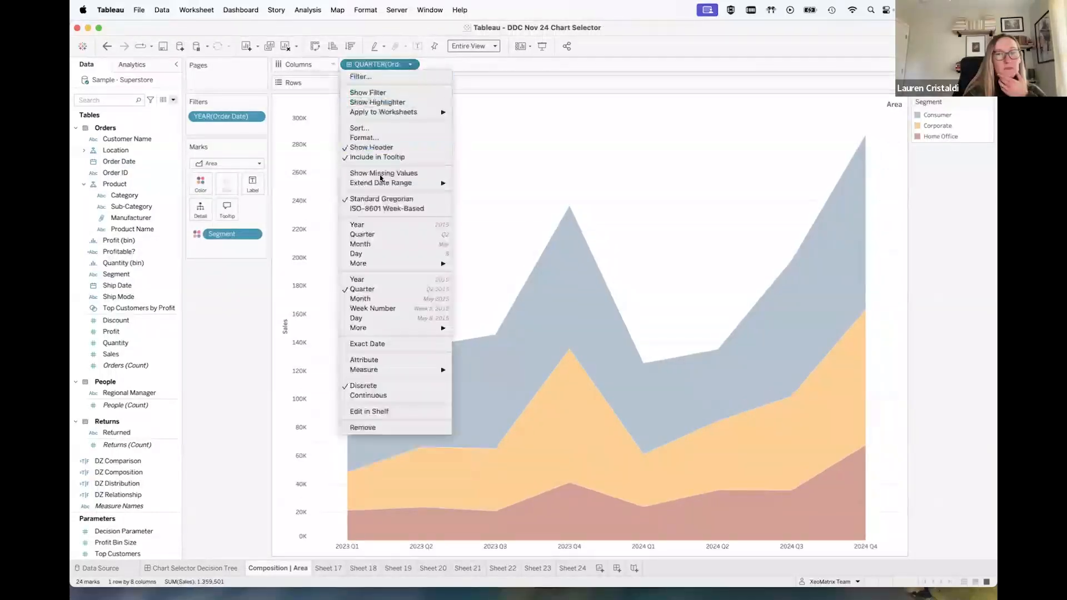
click(369, 395)
Look at the area chart types offered in Show Me for this chart
mouse_move(566, 238)
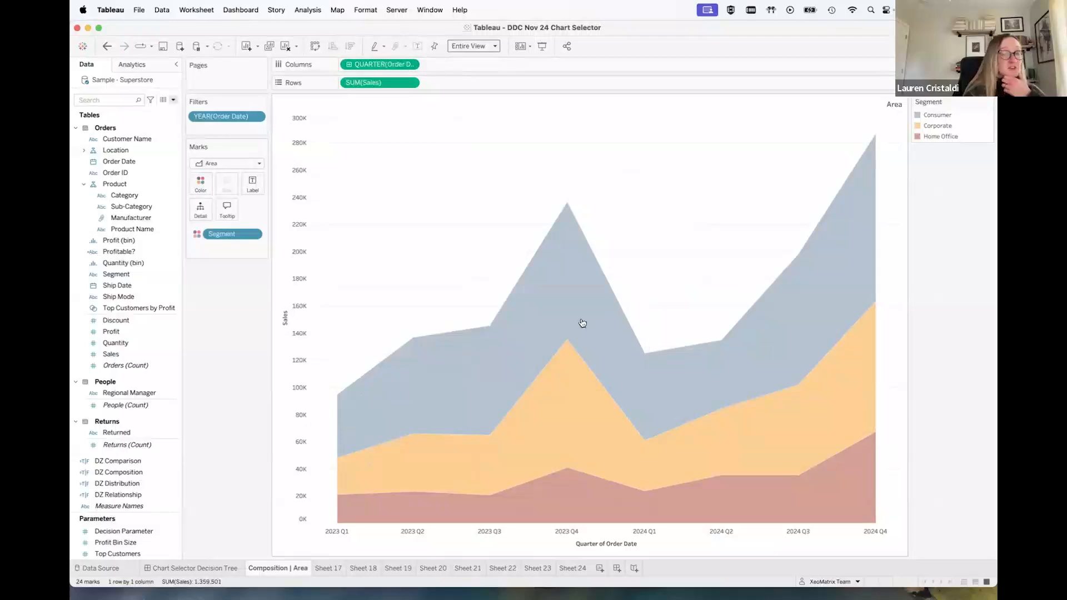
click(972, 46)
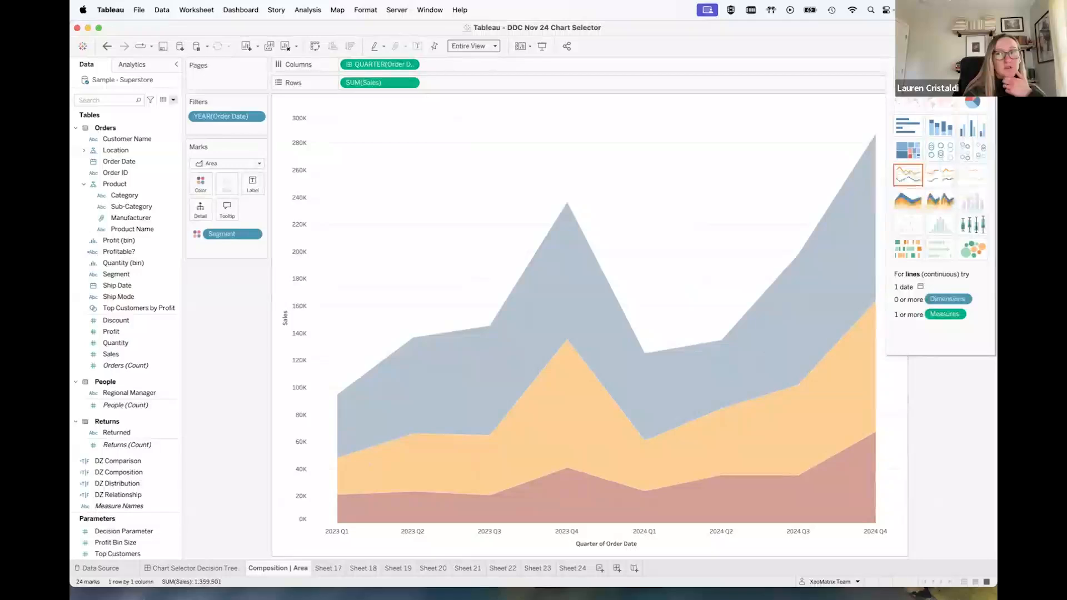
click(971, 46)
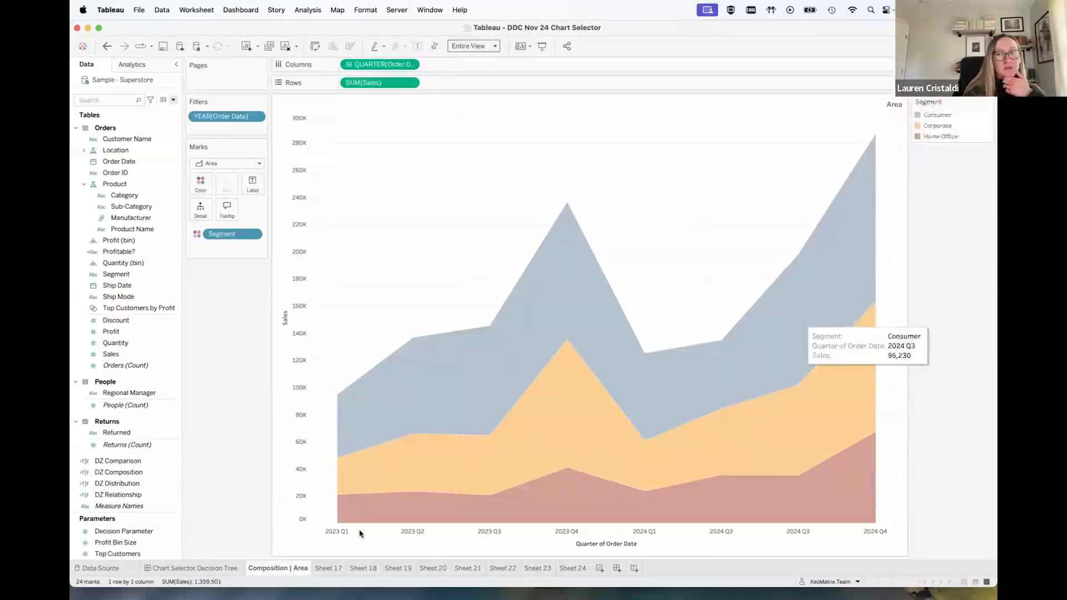
From the Chart Selector Decision Tree dashboard, show the Distribution charts and open the Histogram's worksheet to examine its Quantity bins
click(210, 568)
click(766, 260)
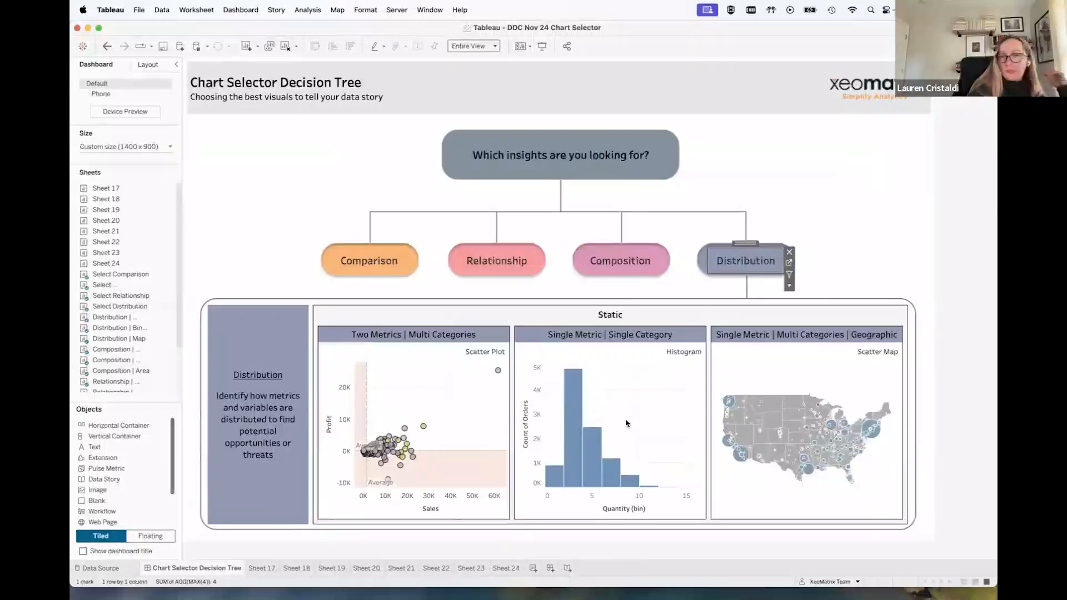
click(642, 408)
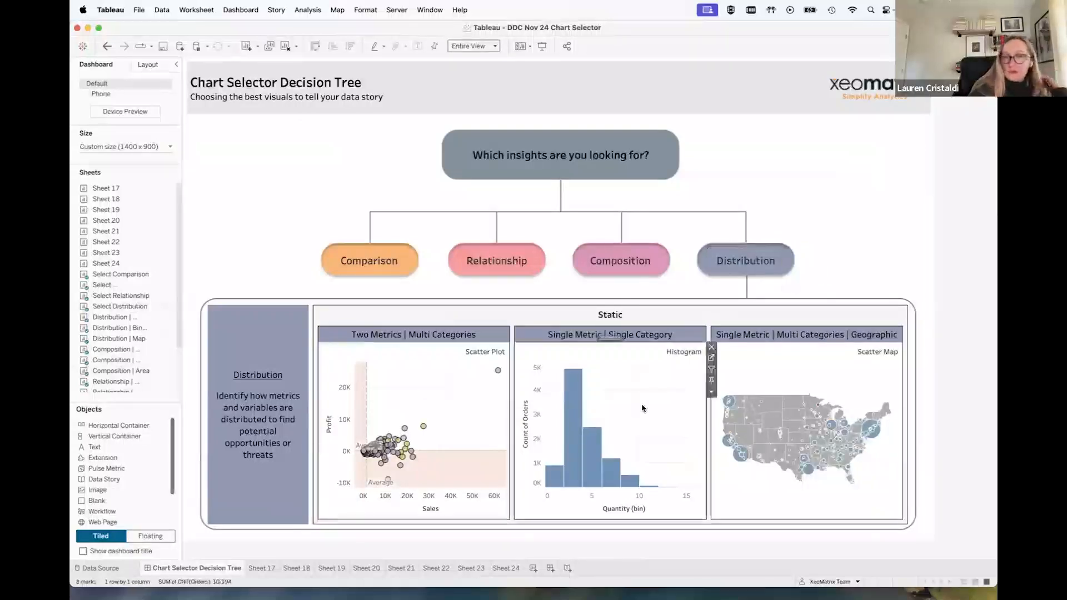
click(711, 360)
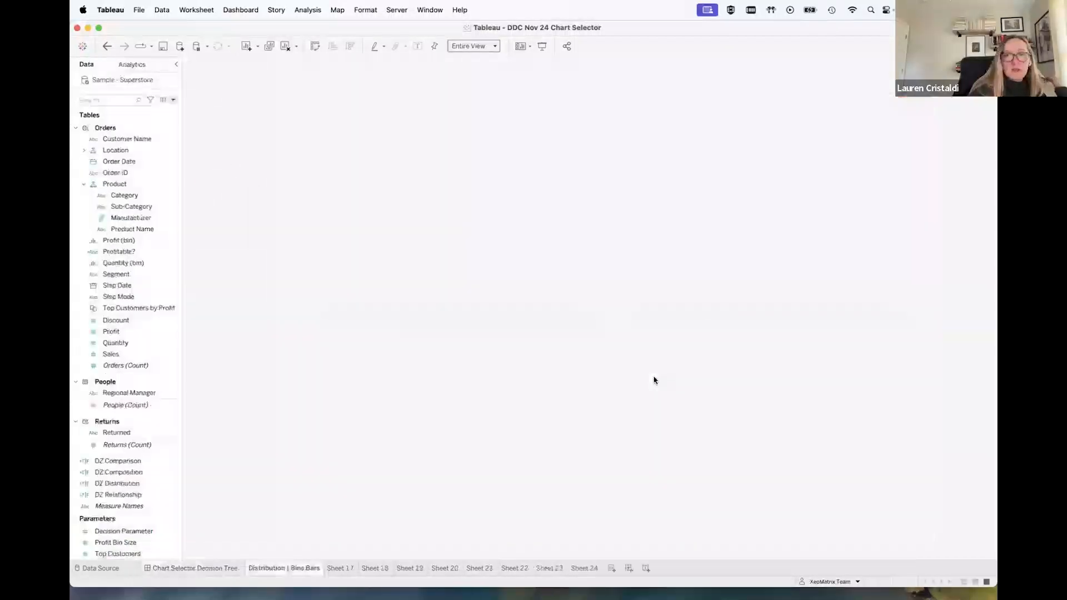
mouse_move(343, 494)
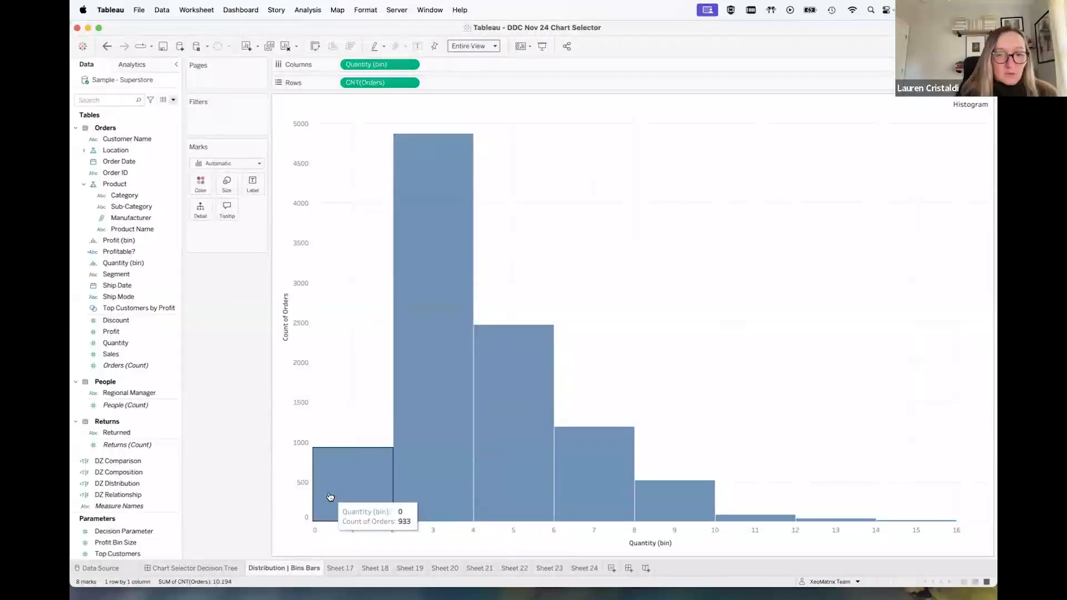
mouse_move(461, 470)
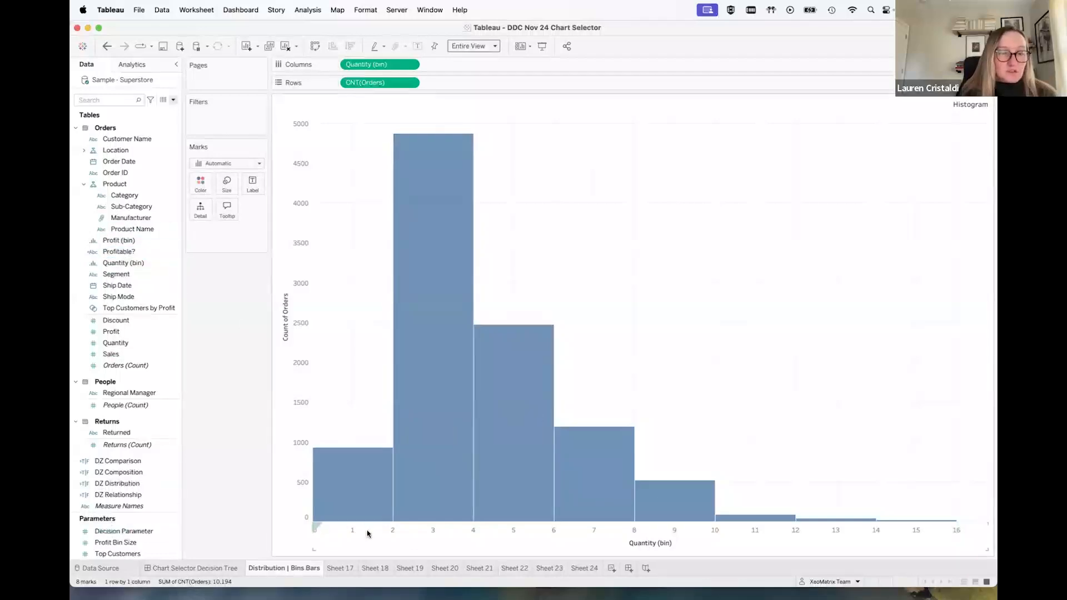
On a new worksheet, chart the sum of Profit on Rows against Profit (bin) on Columns
click(629, 568)
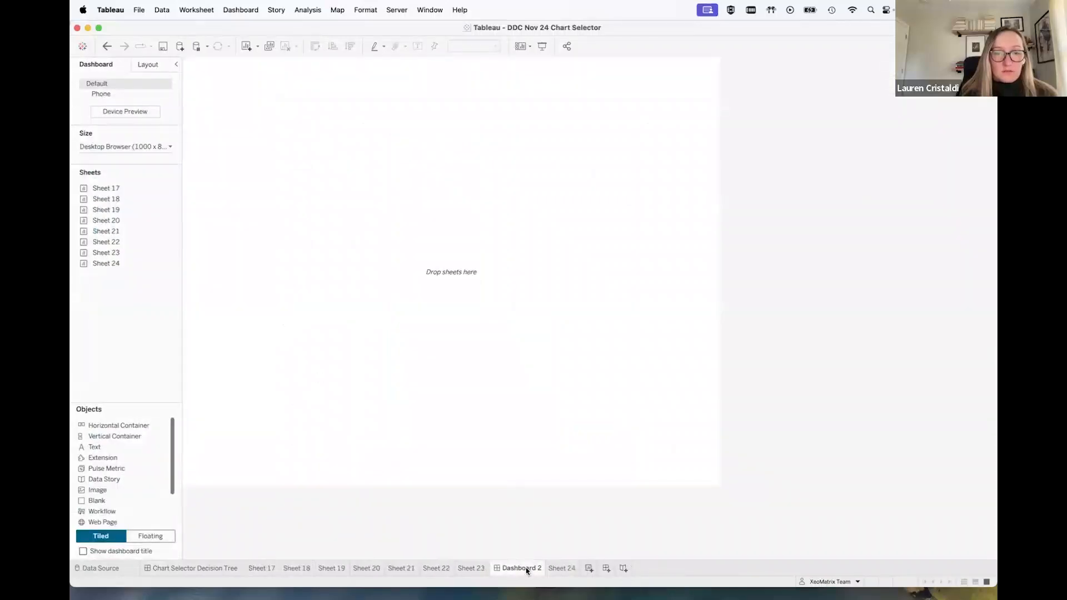
click(590, 569)
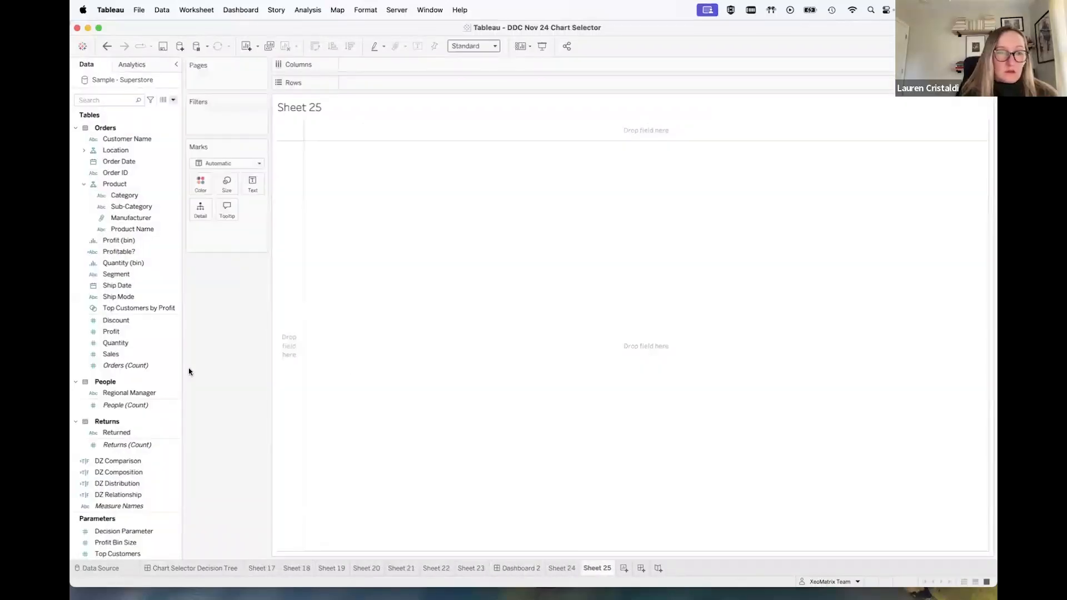
scroll(132, 444, down, 3)
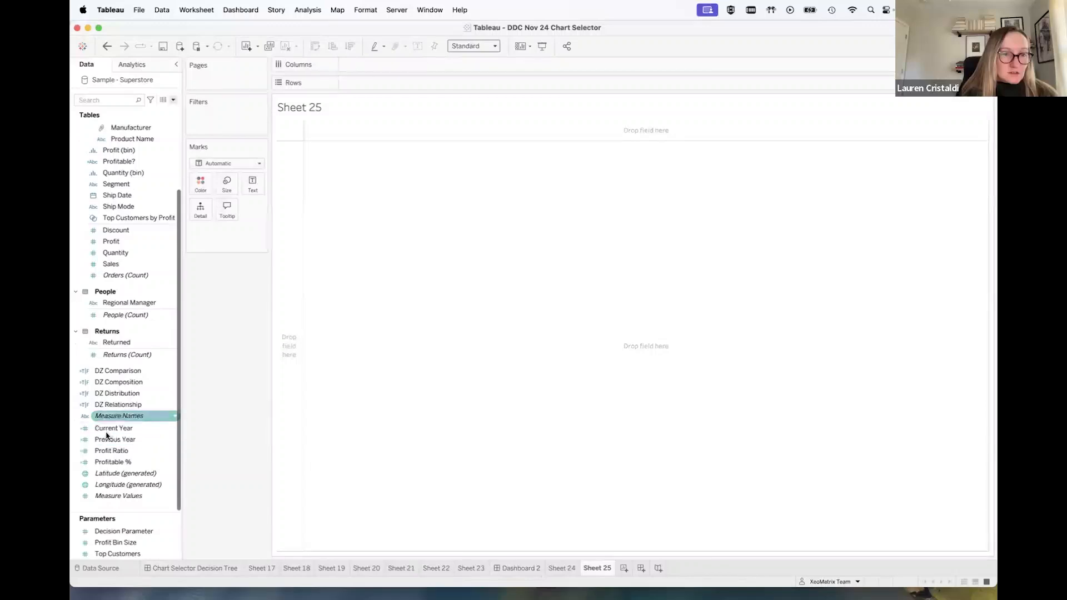
scroll(129, 294, up, 2)
drag(116, 218, 402, 64)
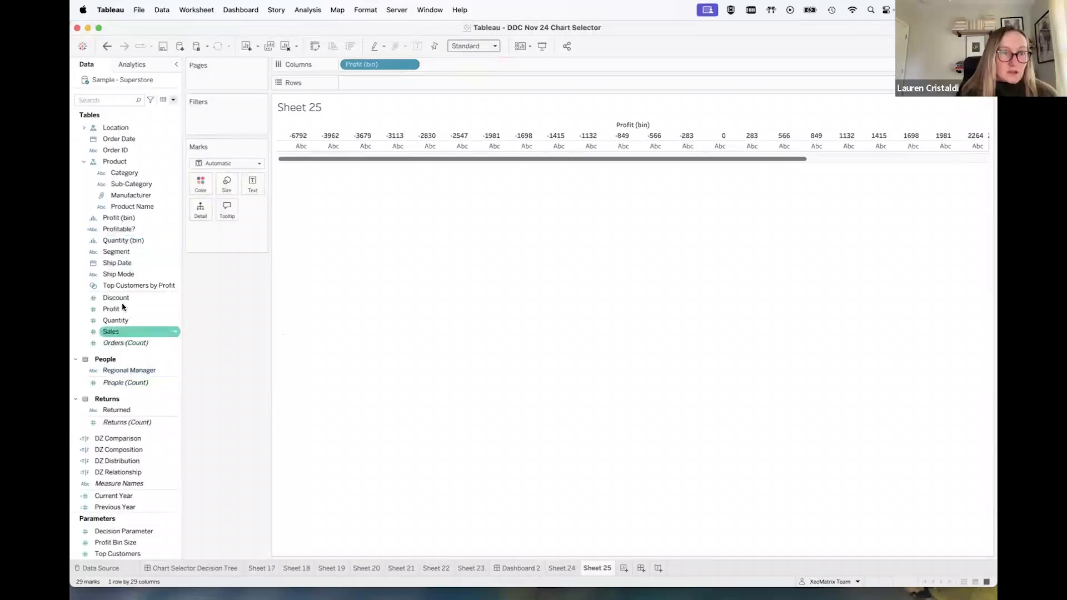
drag(111, 309, 414, 80)
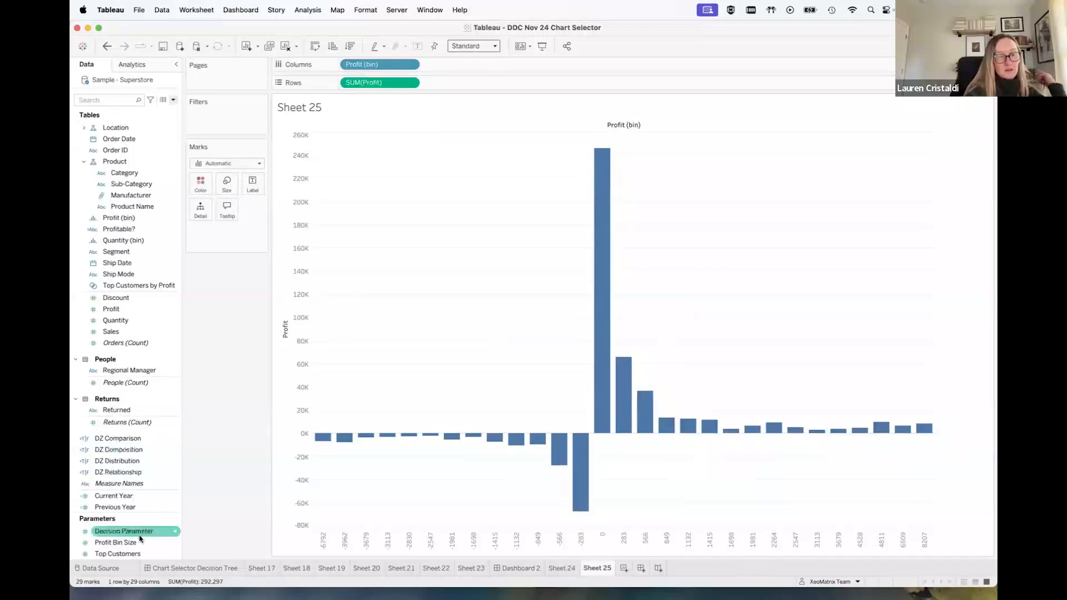
Show the Profit Bin Size parameter control and place it beneath the Marks card
right_click(174, 545)
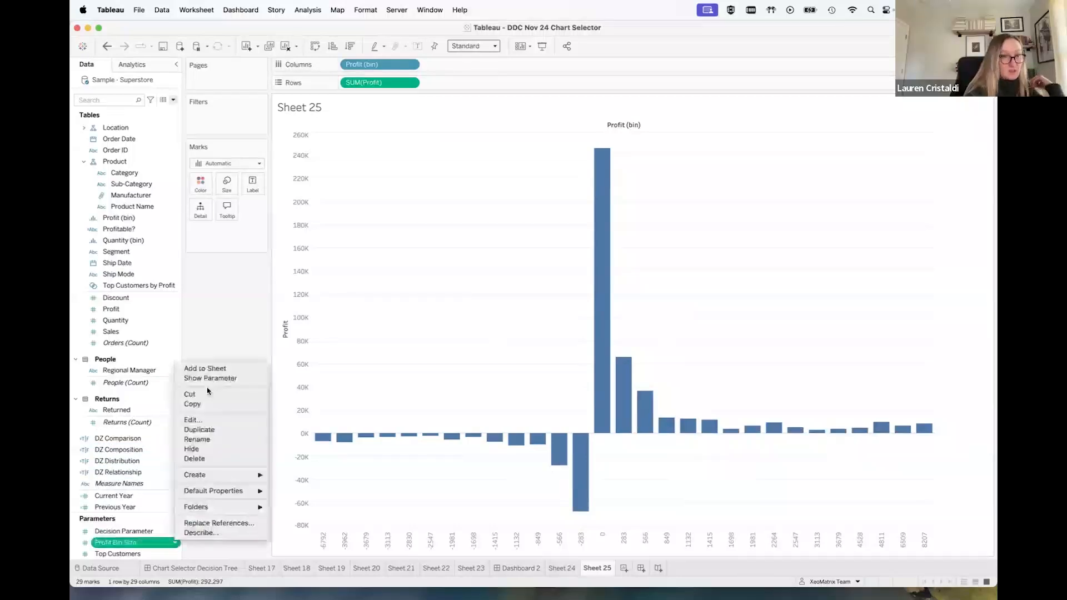
click(211, 378)
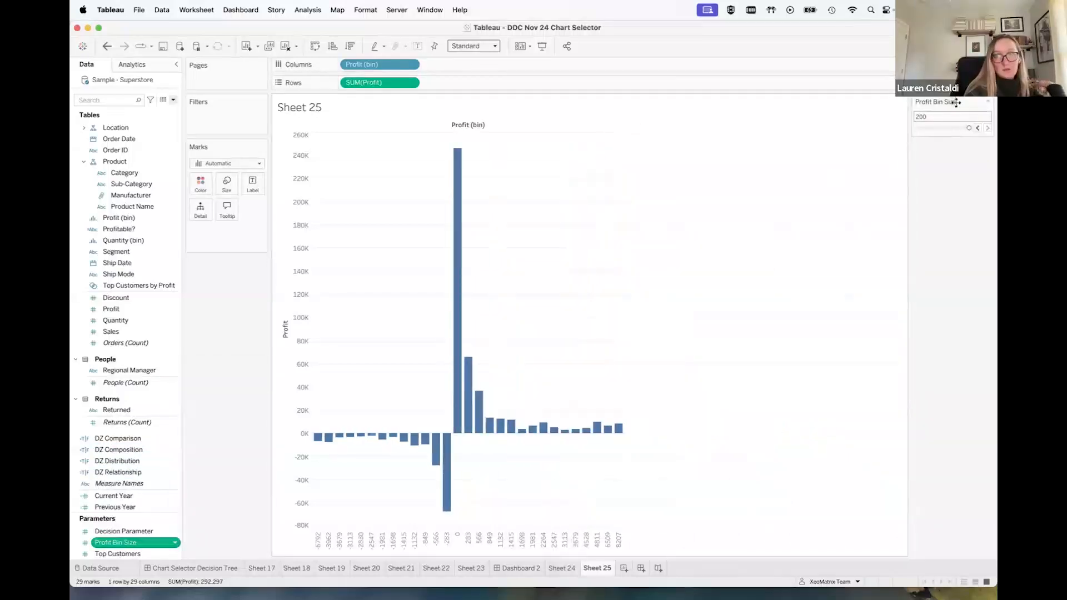
drag(956, 102, 235, 284)
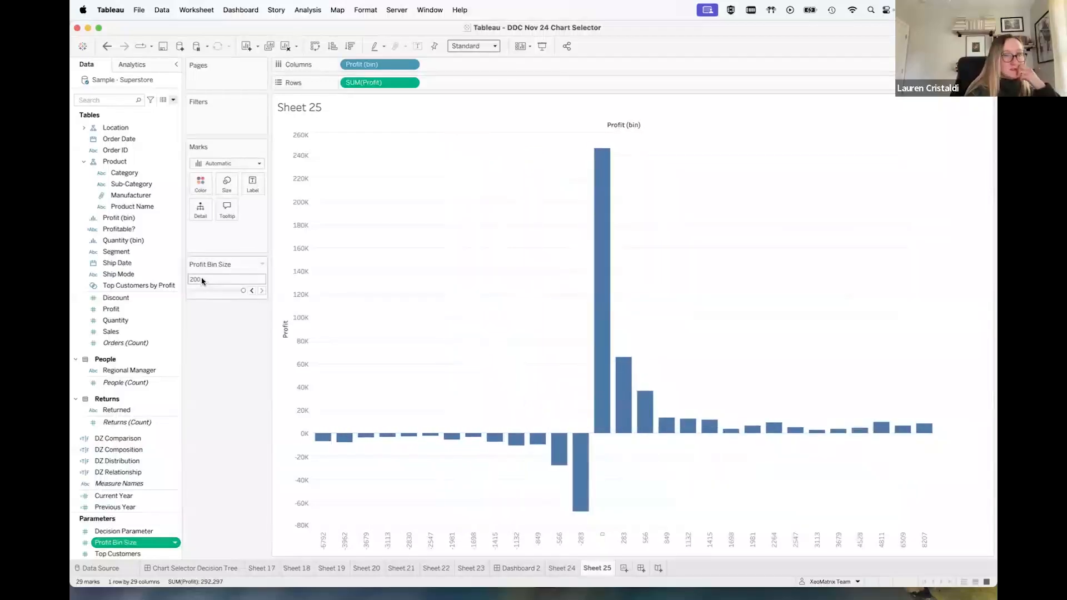
Edit Profit (bin) so its bin size is driven by the Profit Bin Size parameter
right_click(174, 219)
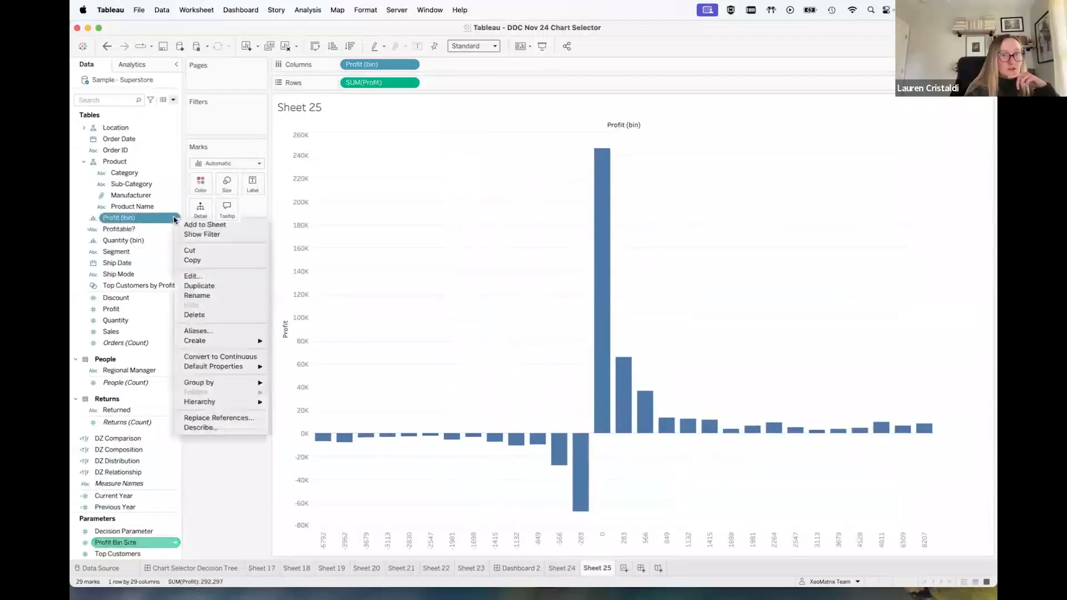
click(197, 280)
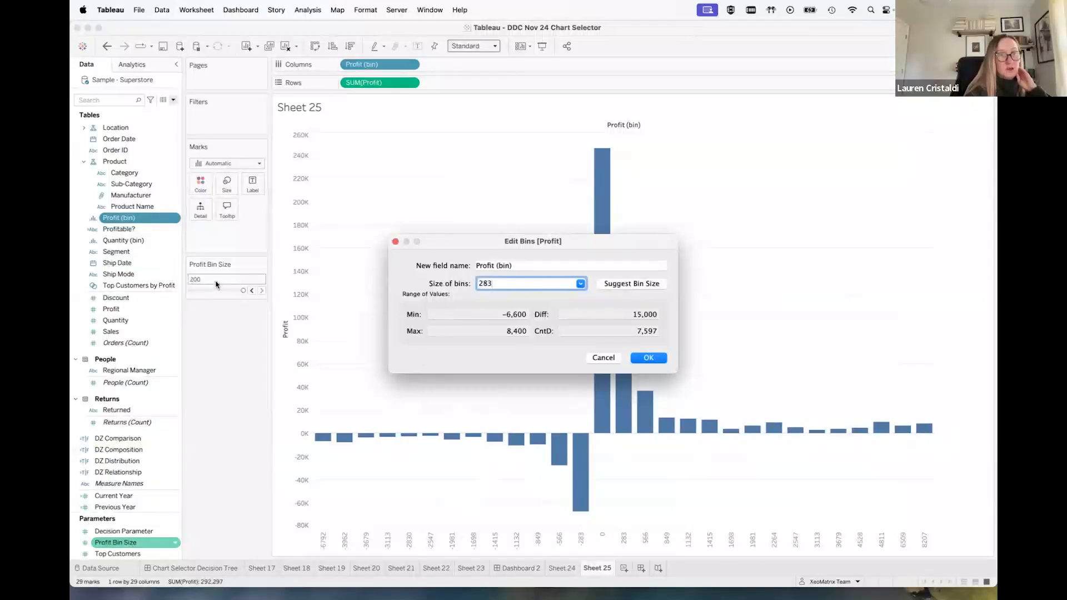
click(580, 284)
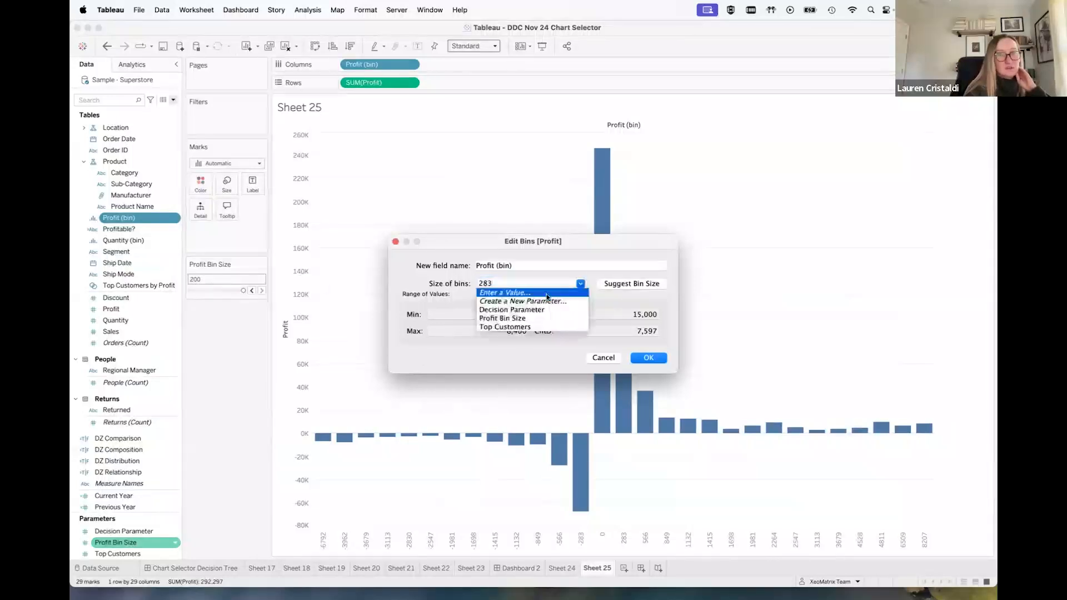
click(500, 318)
click(645, 357)
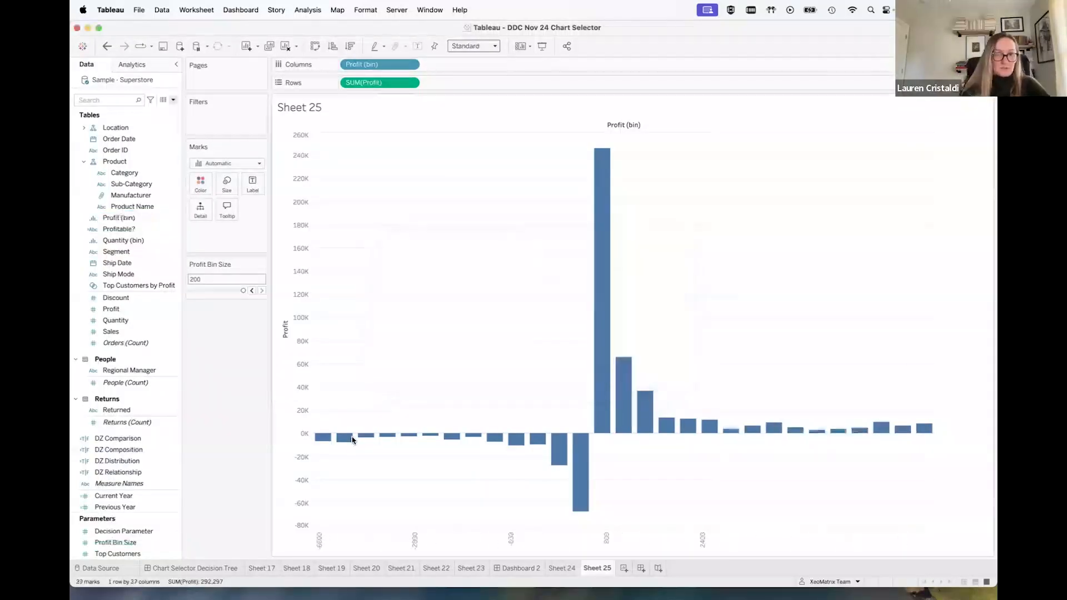
Examine the Profit Bin Size parameter's data type, current value and allowable range without changing anything
click(175, 542)
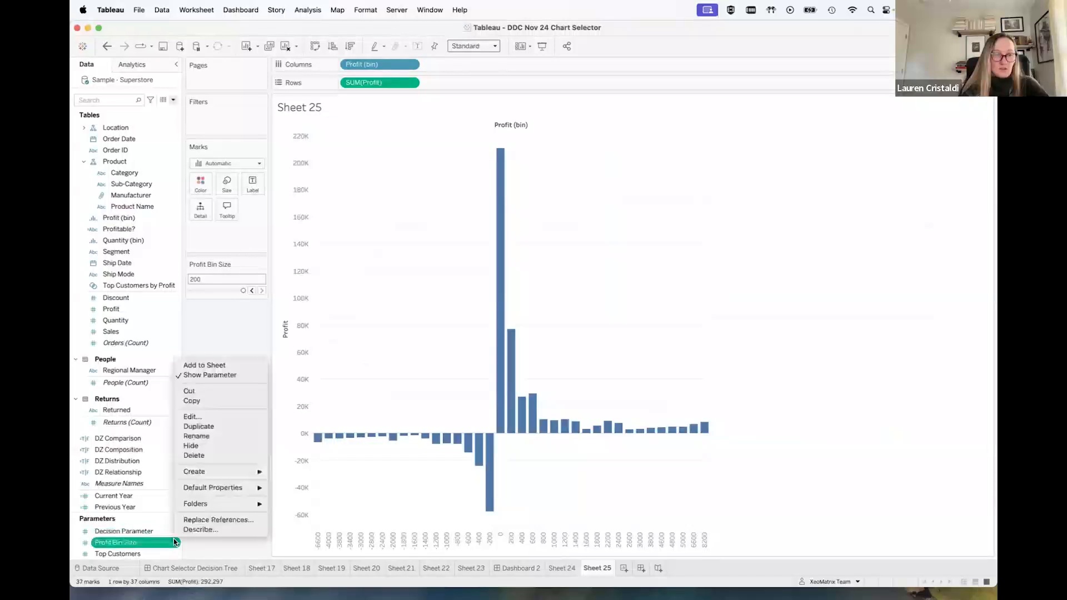
click(202, 419)
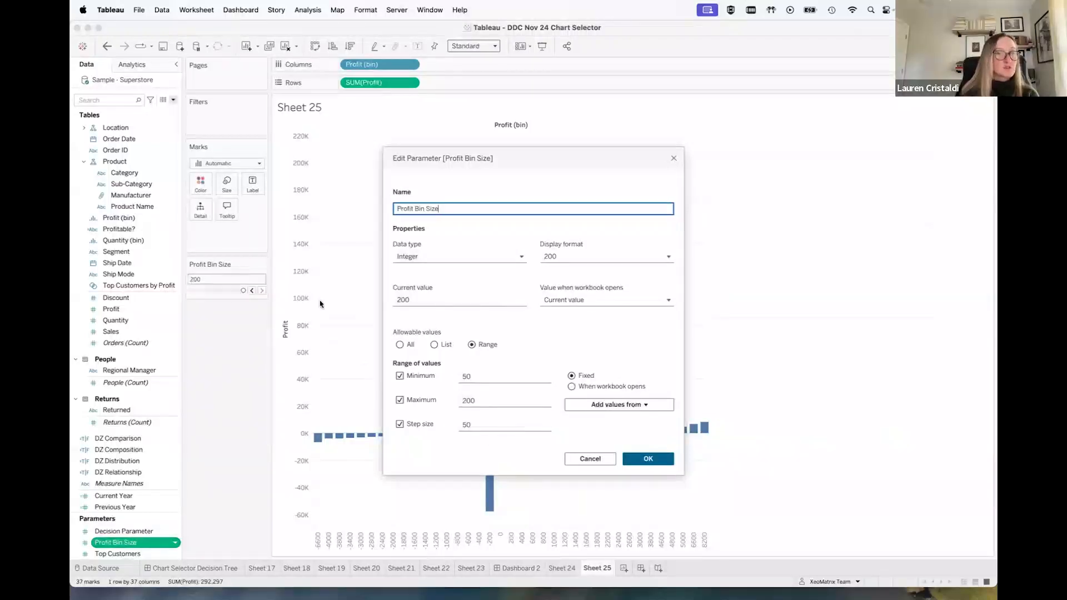
click(602, 457)
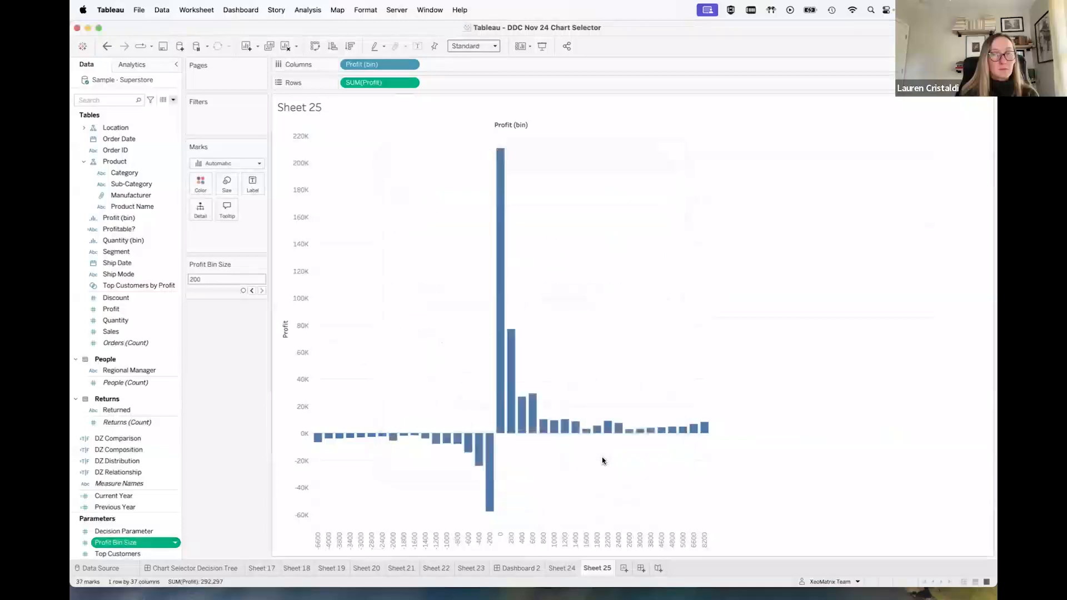
Check the scatter map on the Chart Selector Decision Tree dashboard, and create a map from the Location hierarchy on a new worksheet
click(179, 572)
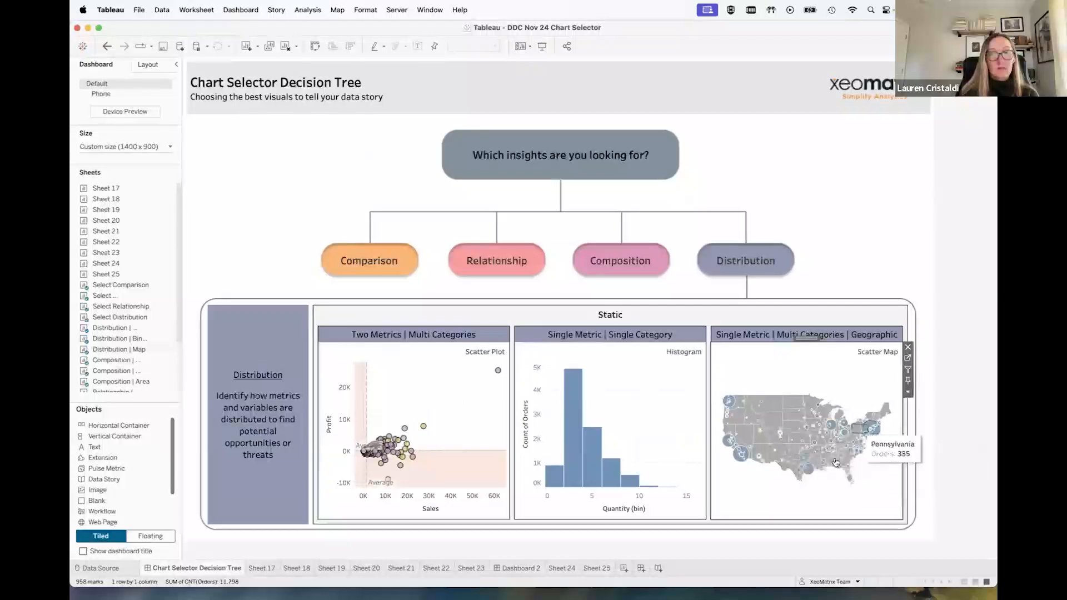
click(623, 568)
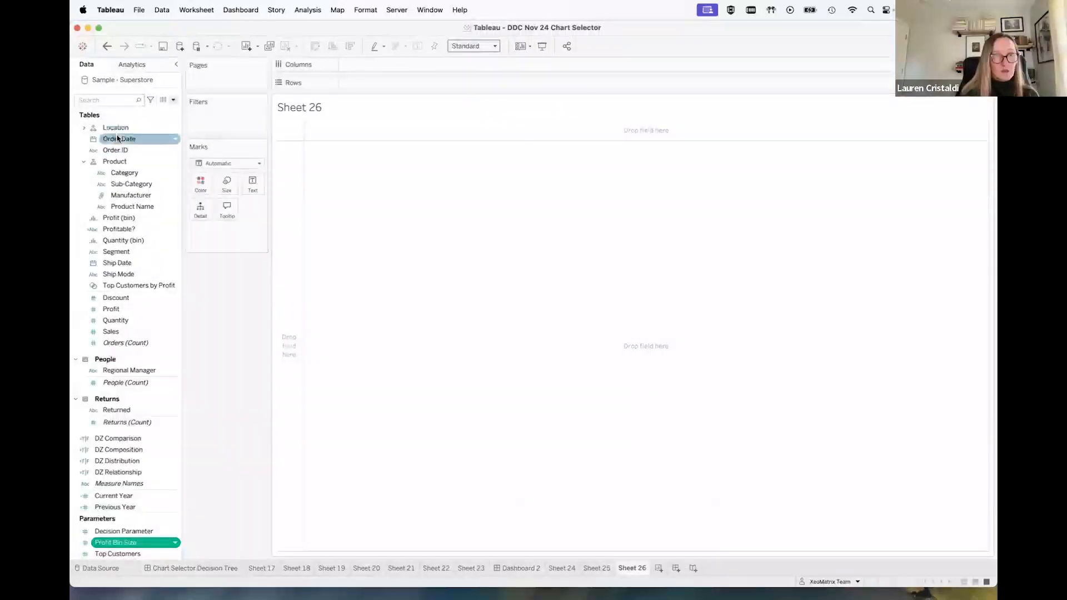
scroll(118, 138, up, 2)
click(84, 150)
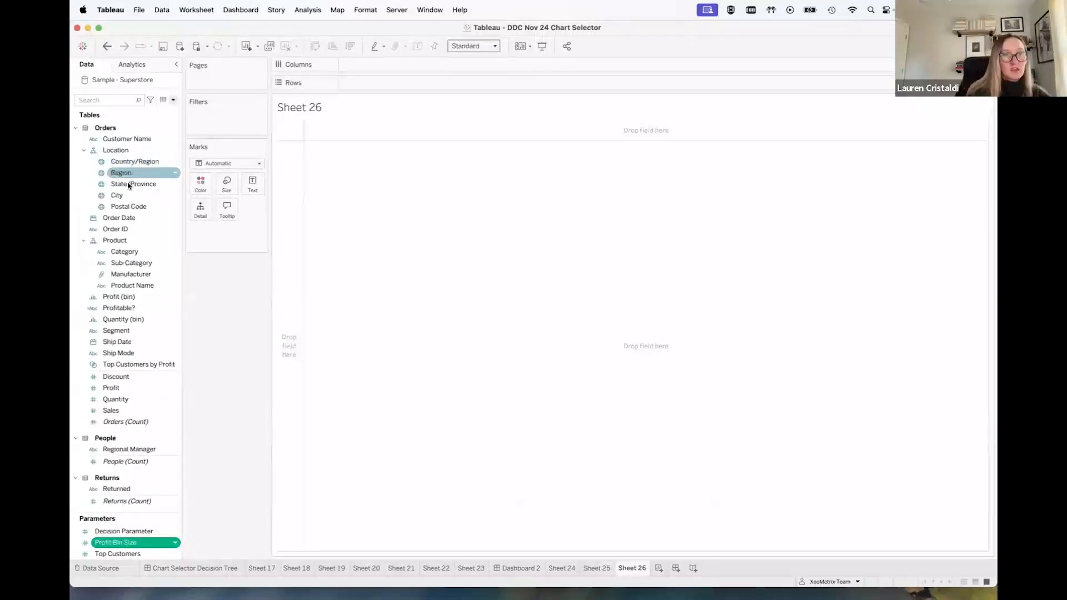
drag(116, 153, 486, 228)
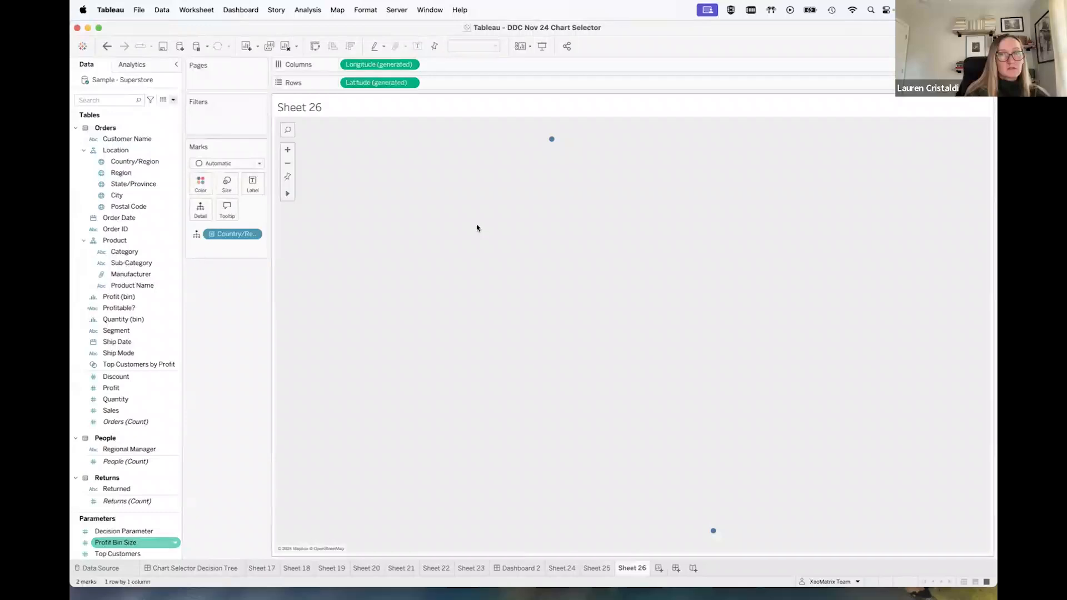
Set the mark type to Map and expand the location hierarchy from Country/Region through Region and State/Province to City
click(259, 164)
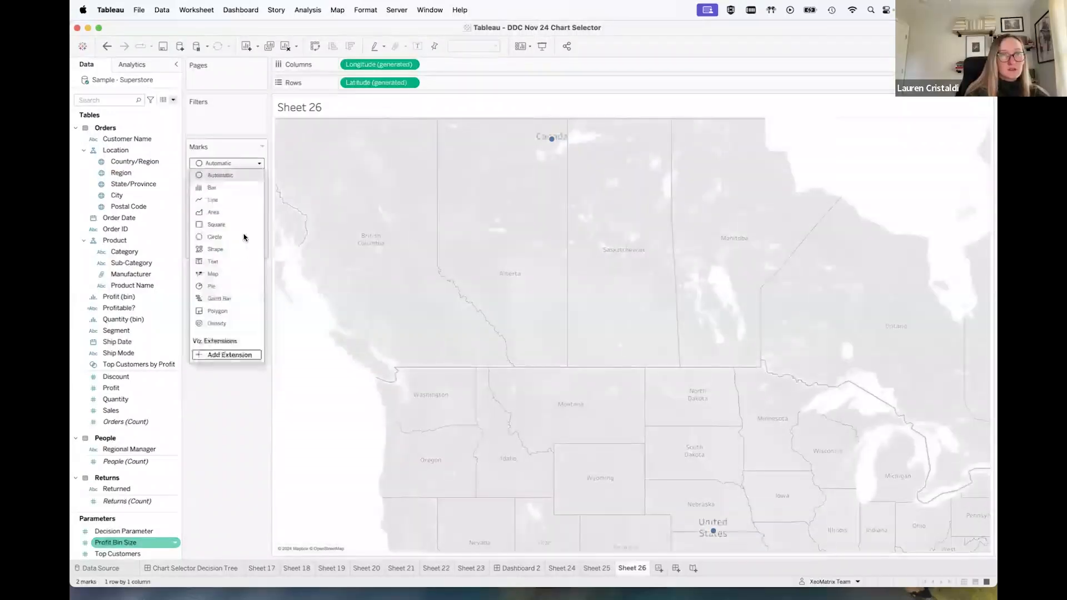
click(216, 274)
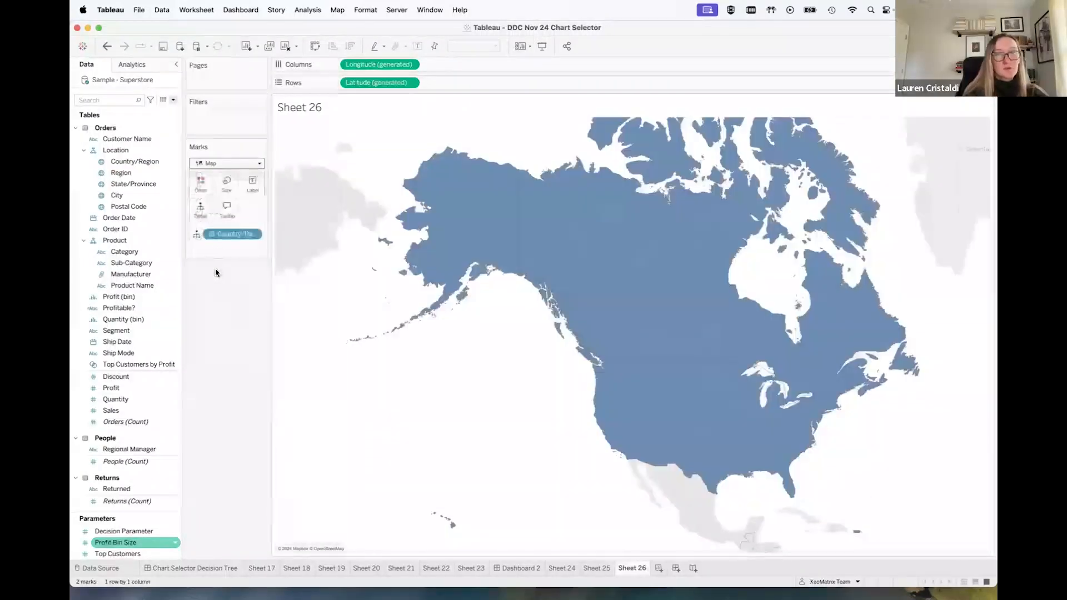
click(212, 234)
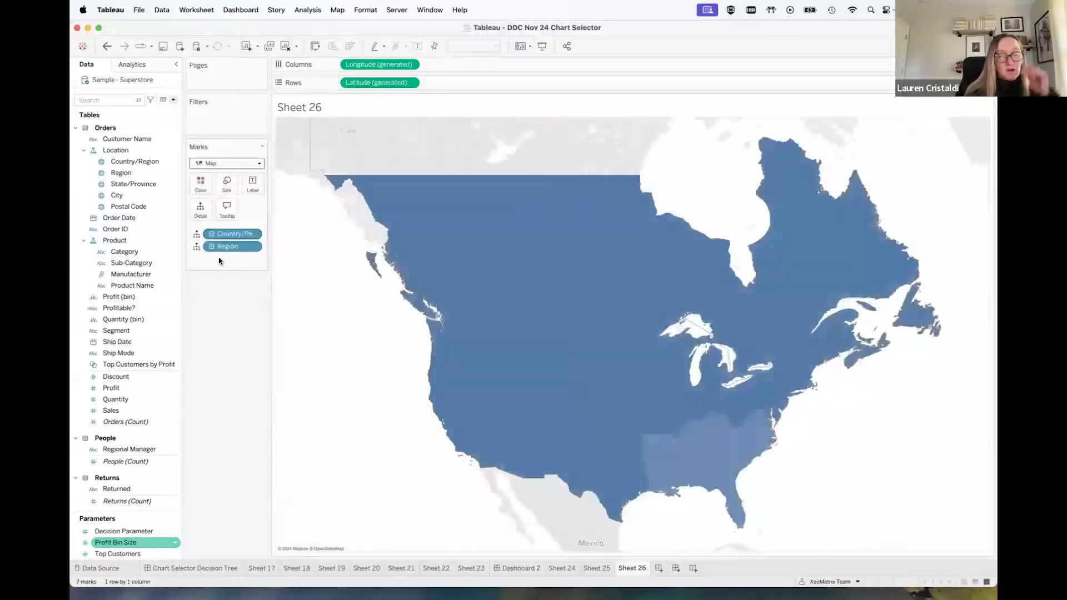
click(211, 246)
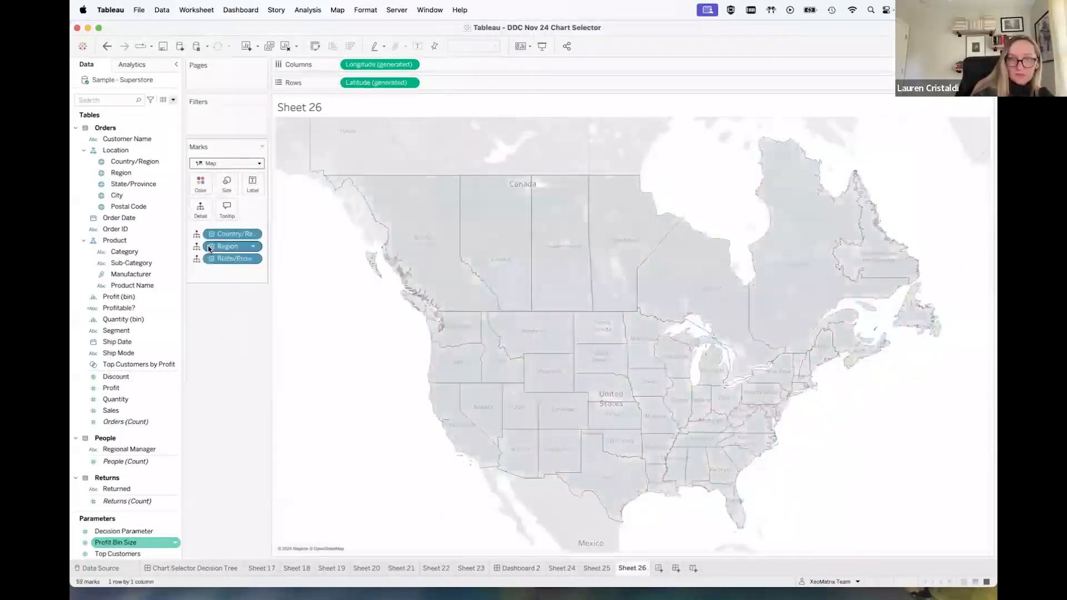
click(210, 259)
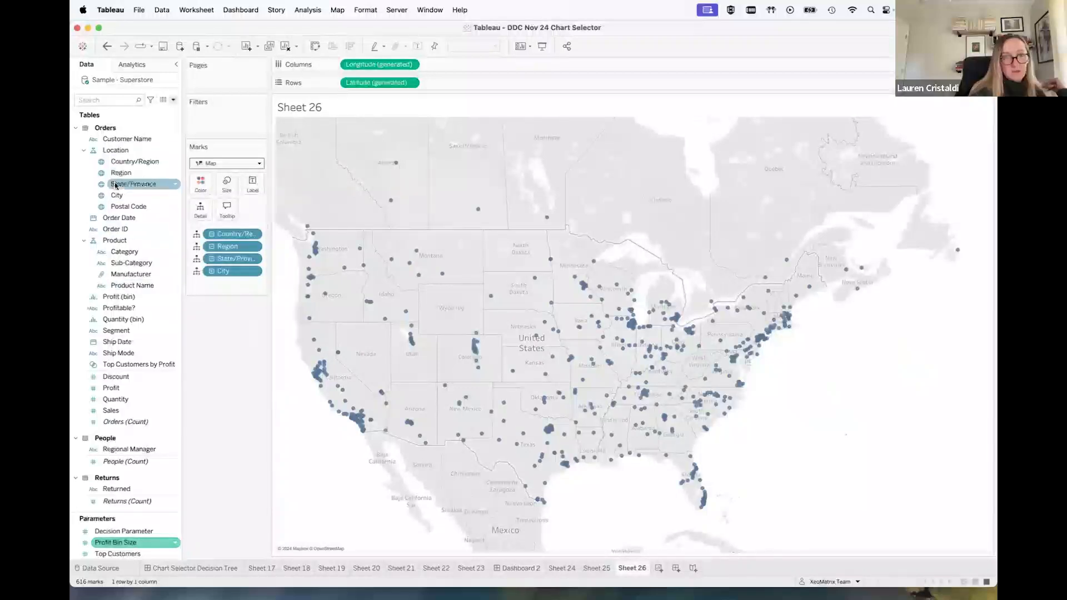
Add State/Province to the map as a separate marks layer and put Country/Region on that layer's Detail
drag(116, 185, 360, 141)
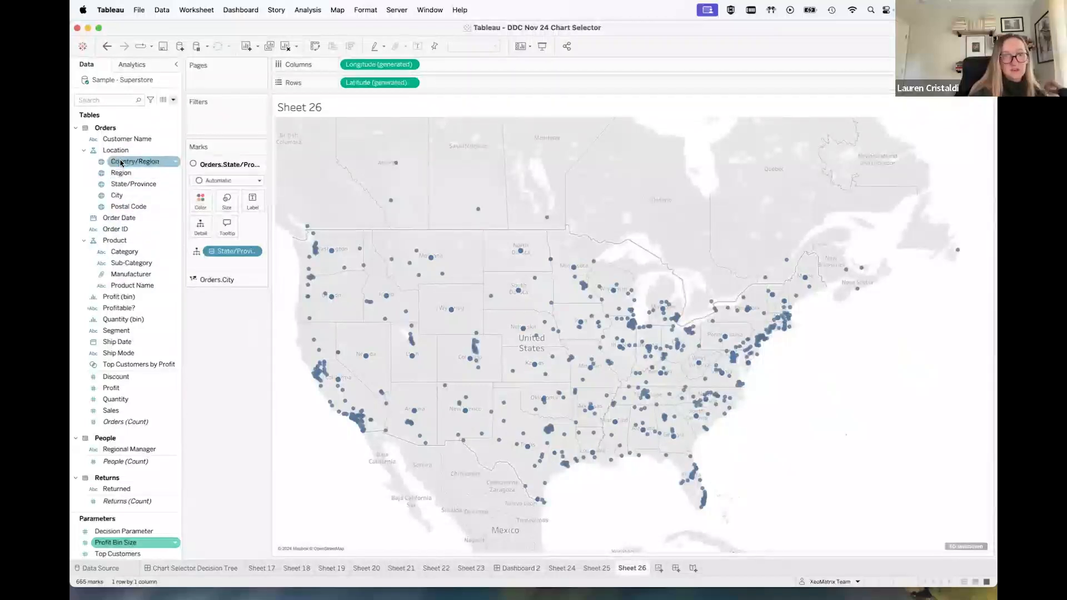
drag(121, 162, 201, 228)
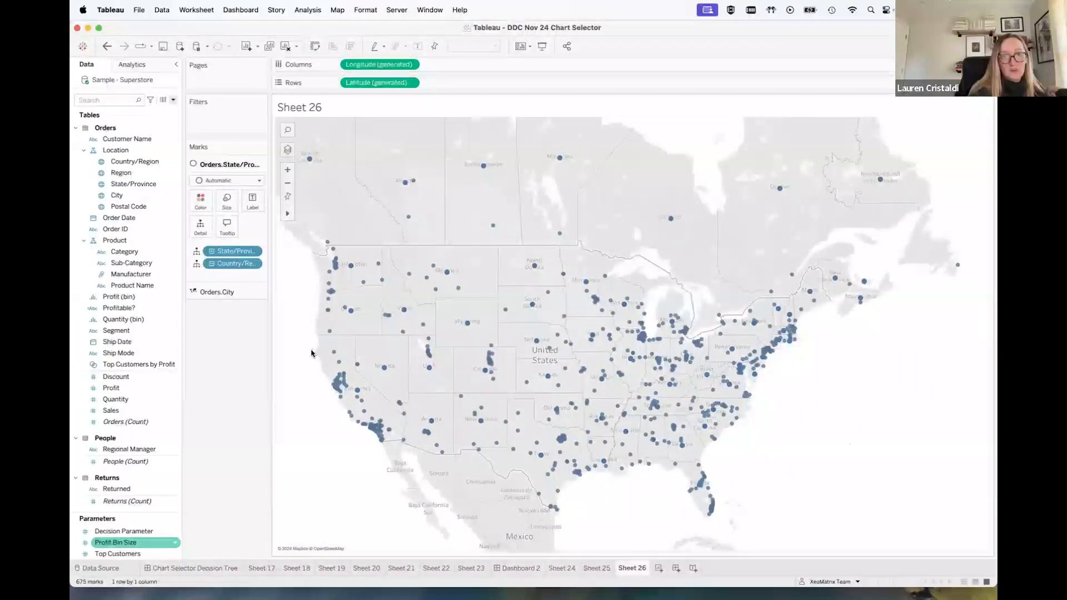
In the Orders.City marks layer, color the map by Sales and remove City to fill whole states
click(222, 292)
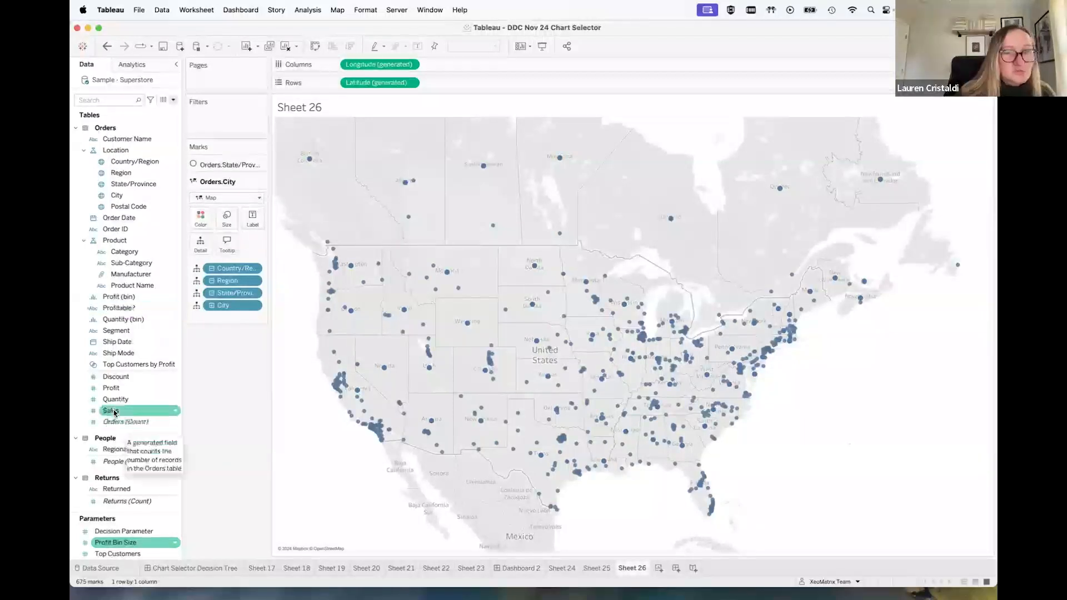
drag(111, 410, 197, 220)
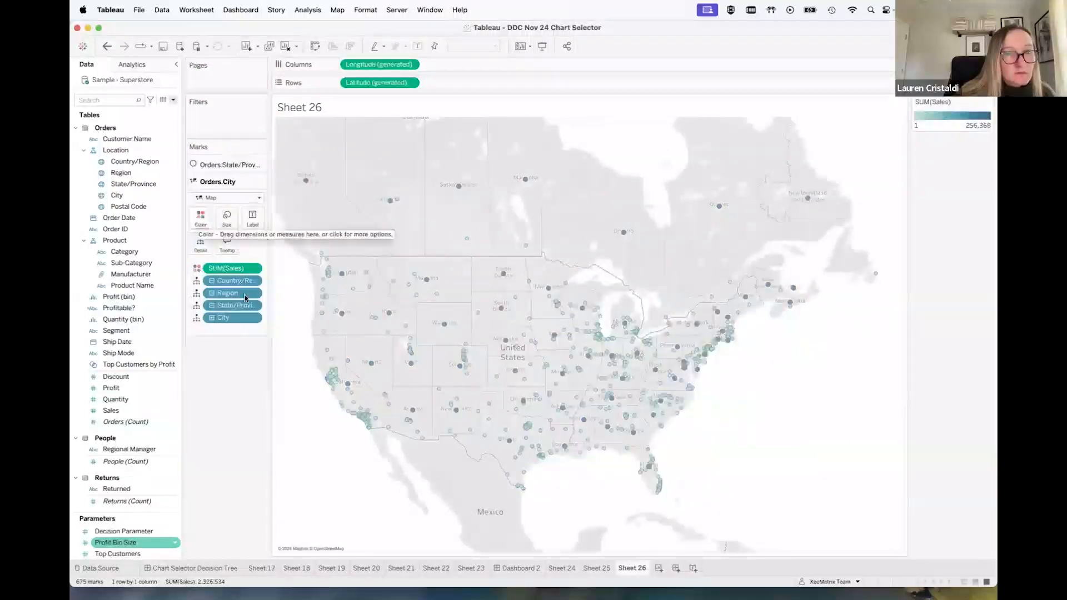
drag(221, 319, 222, 388)
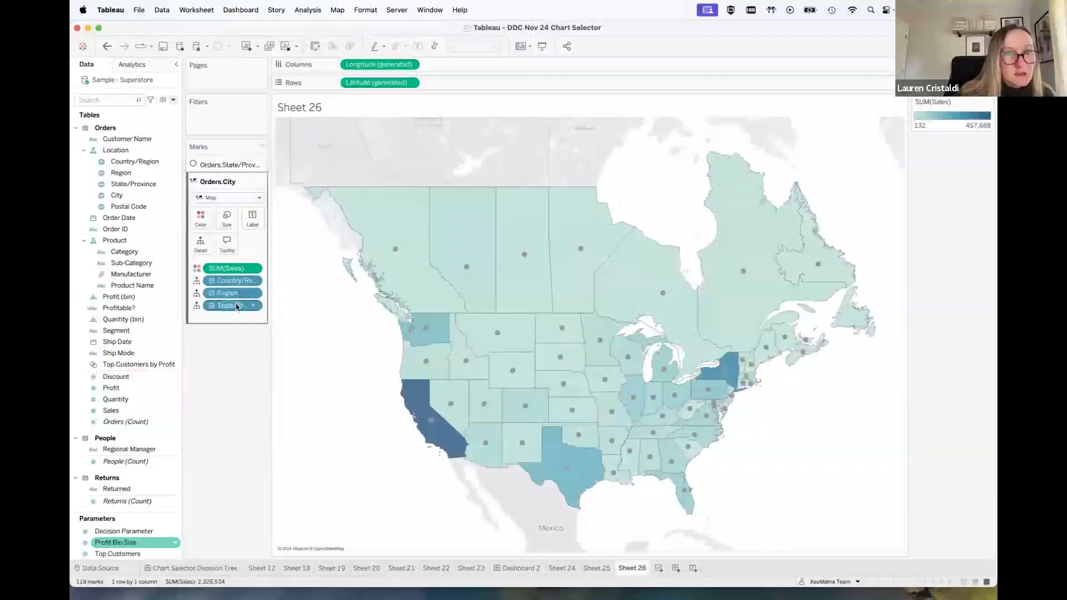
In the State/Province marks layer, expand State/Province to City so its circles mark cities
click(228, 167)
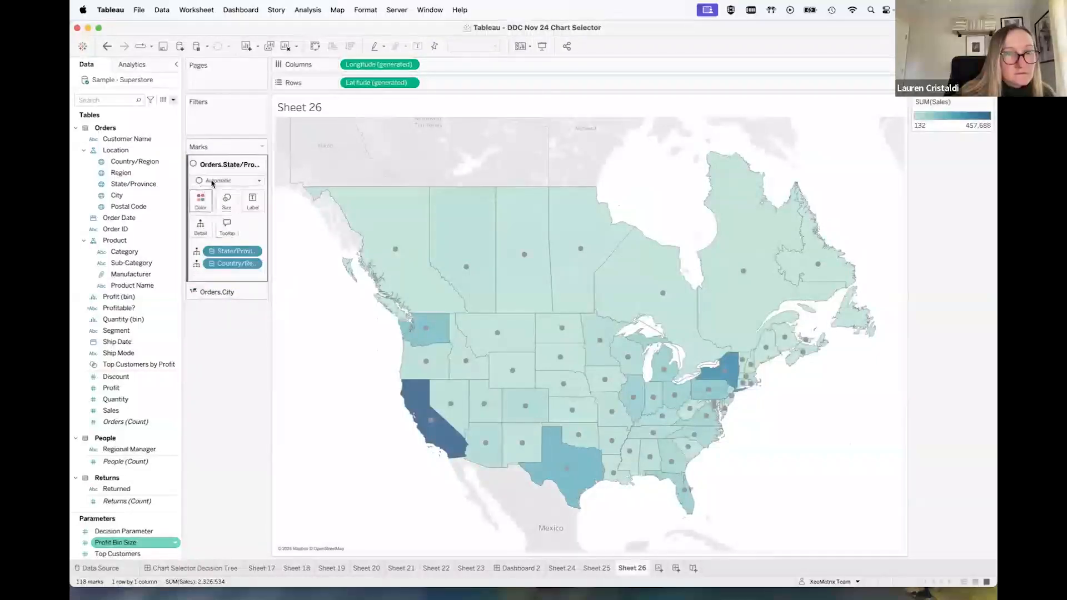
click(233, 181)
click(233, 181)
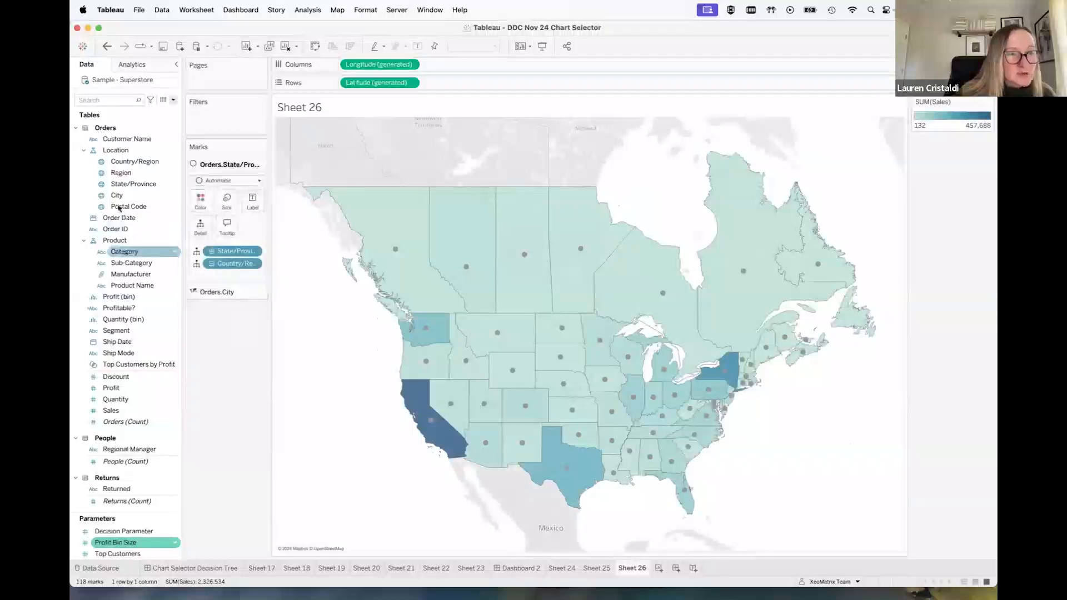
click(212, 252)
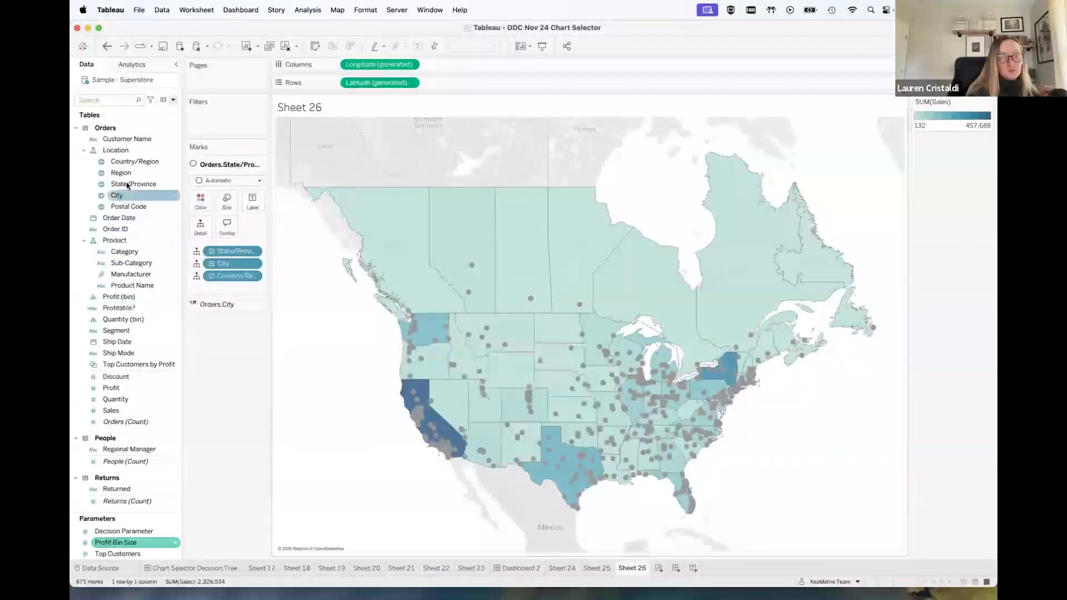
Size the city circles by Quantity, replace that with the count of Orders, and color the circles by Category
drag(116, 398, 227, 205)
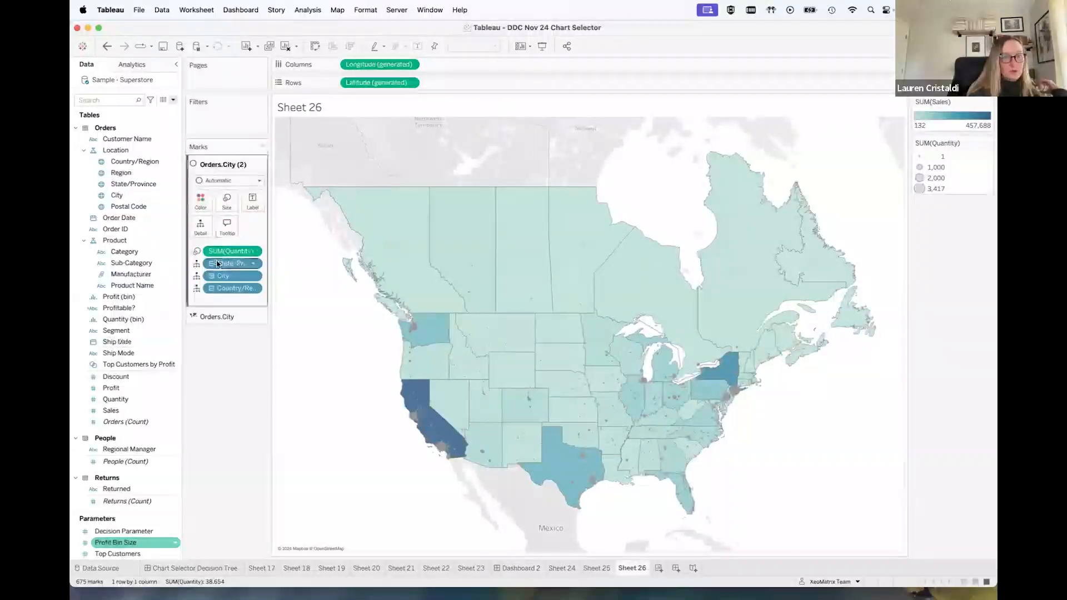
drag(126, 422, 226, 201)
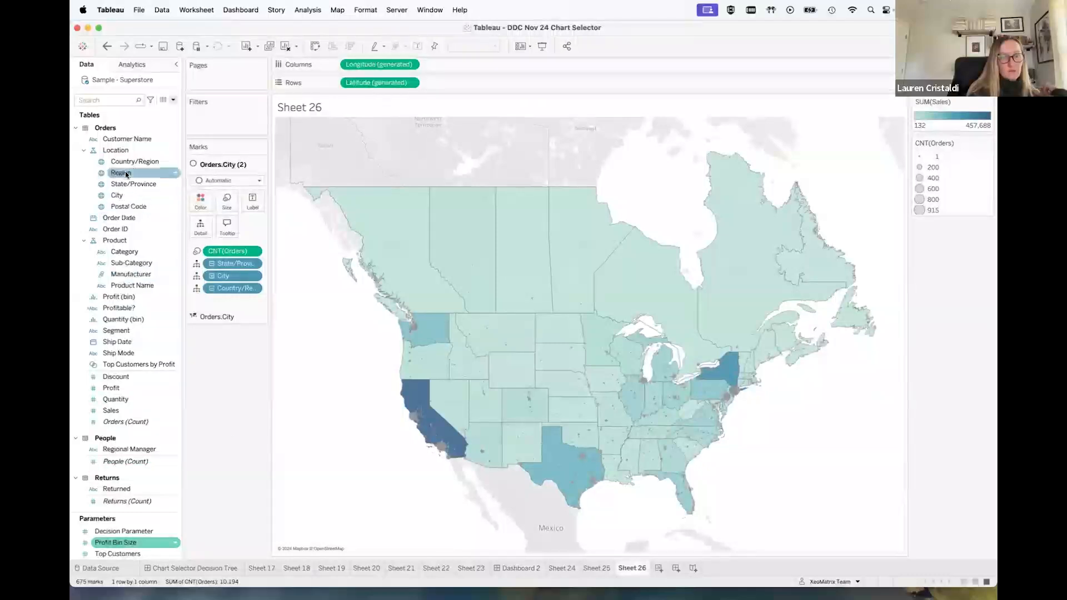
drag(113, 256, 193, 206)
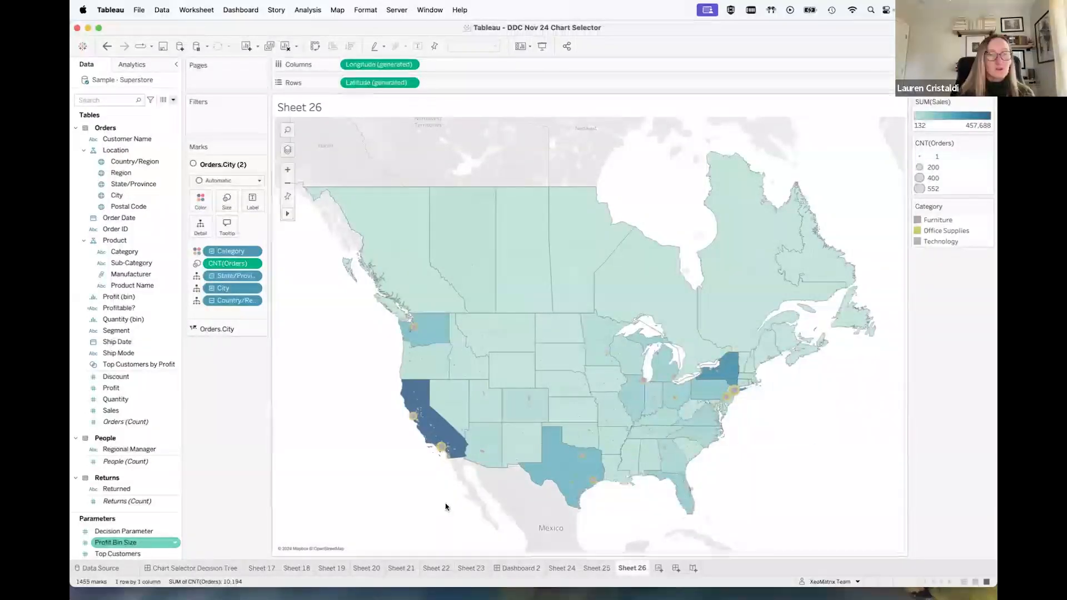
Show the Comparison charts on the Chart Selector Decision Tree dashboard and add a new blank worksheet
click(221, 568)
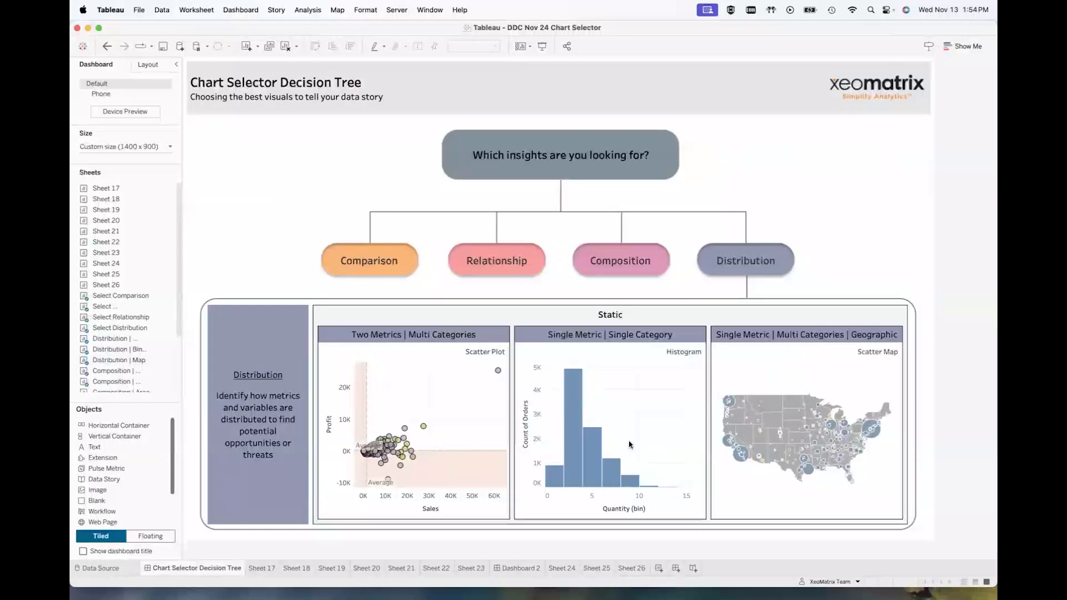
click(360, 269)
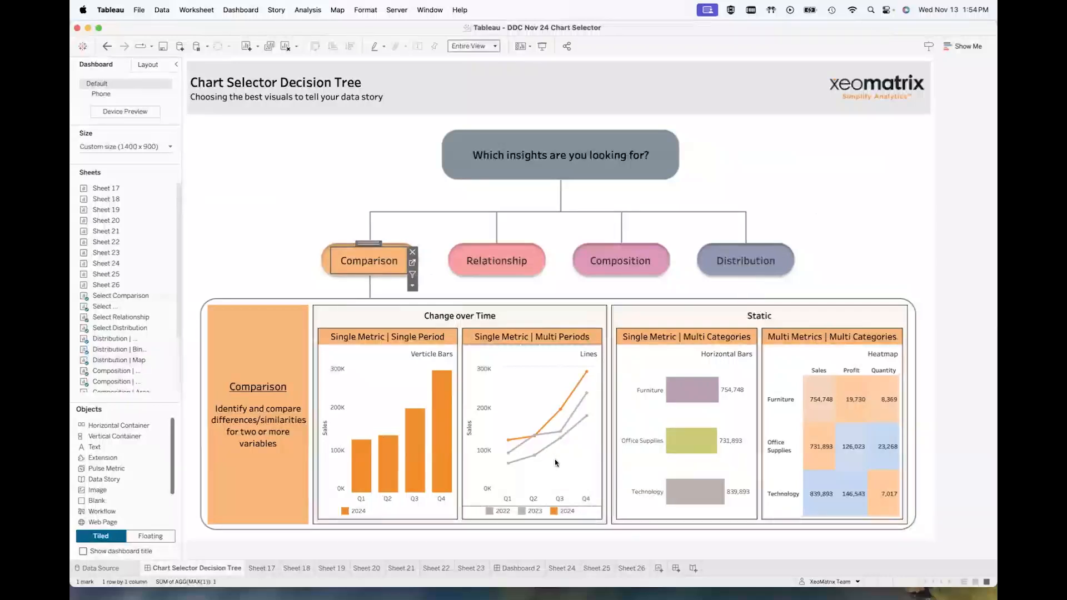
click(657, 568)
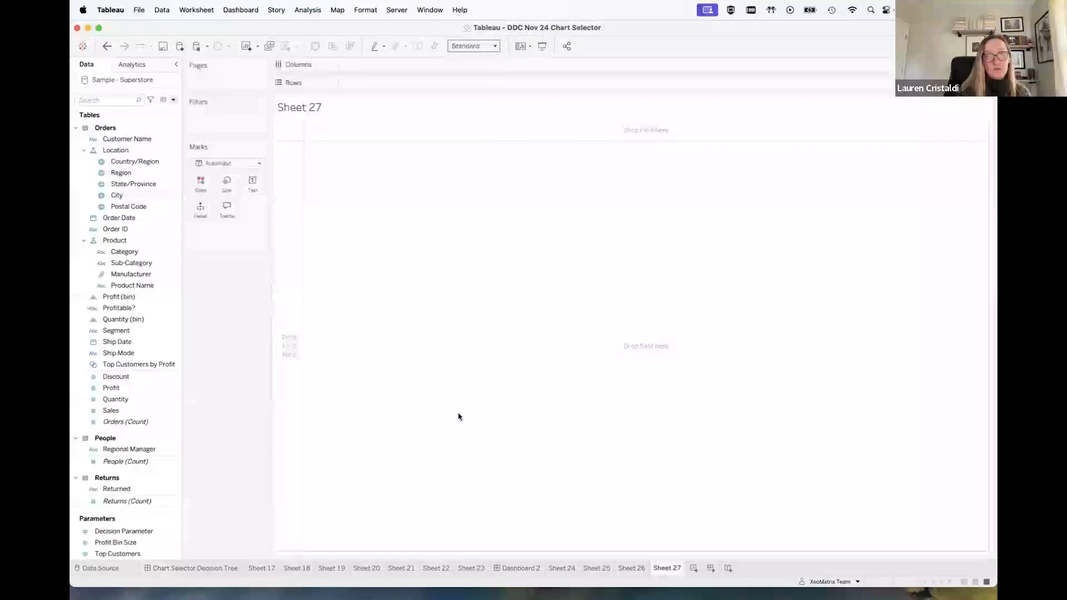
Open Sheet 19 with the current and previous year lines and filter the data fields by "ye"
click(365, 568)
click(333, 568)
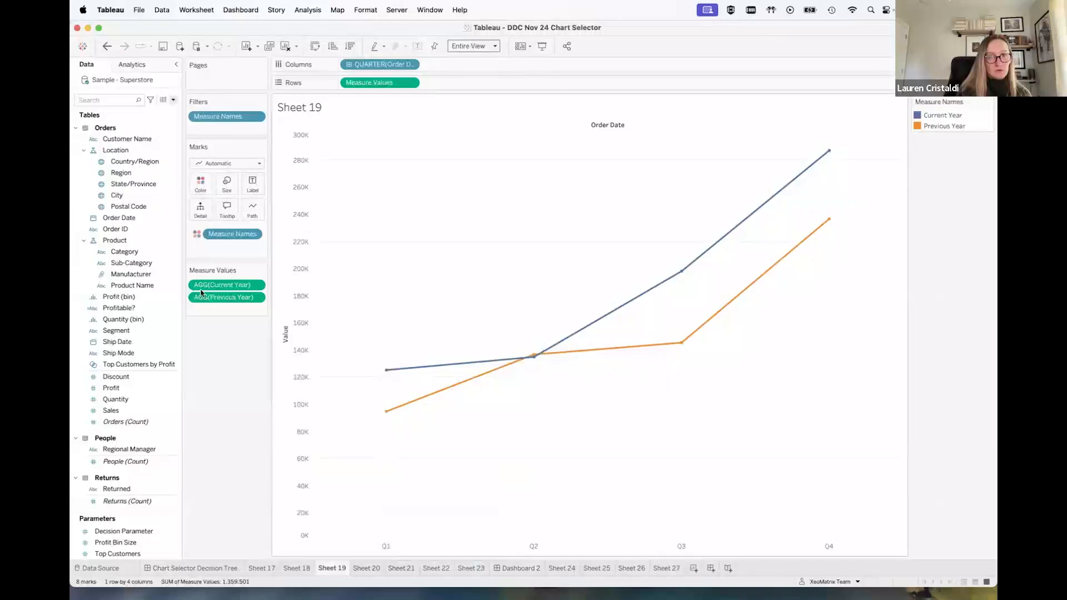
click(104, 101)
text(ye)
Limit the Current Year calculation to dates up to today by adding AND [Order Date]<=TODAY() before the THEN line
click(176, 136)
click(175, 136)
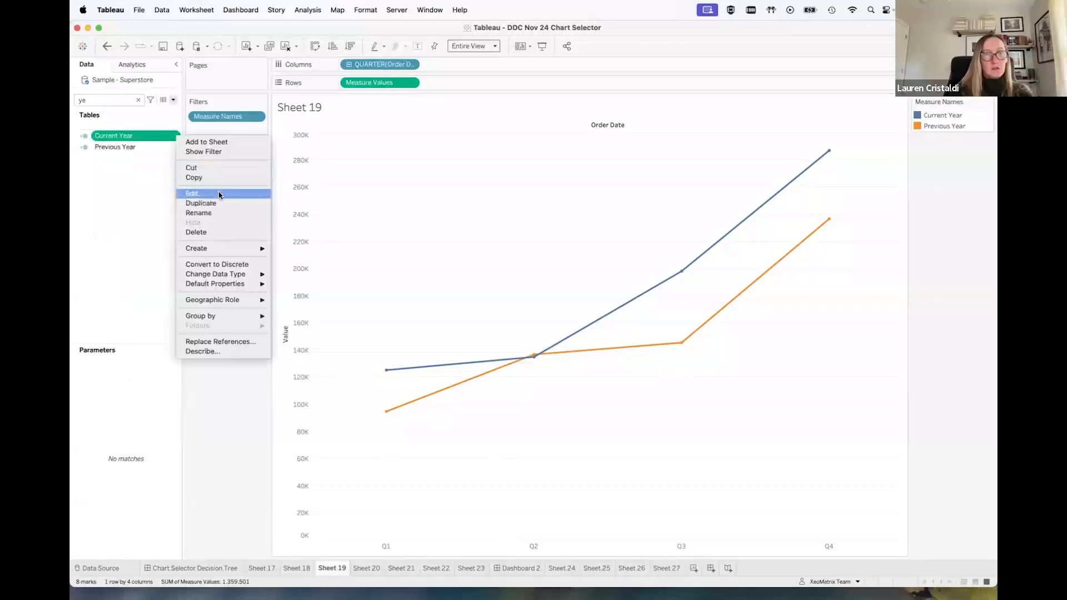
click(220, 193)
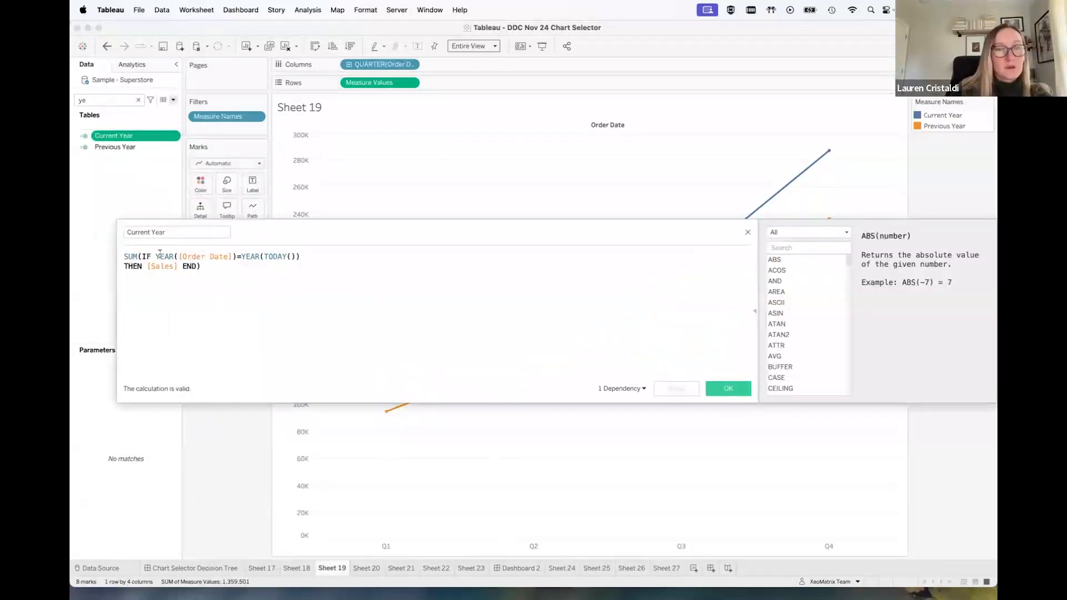
click(305, 256)
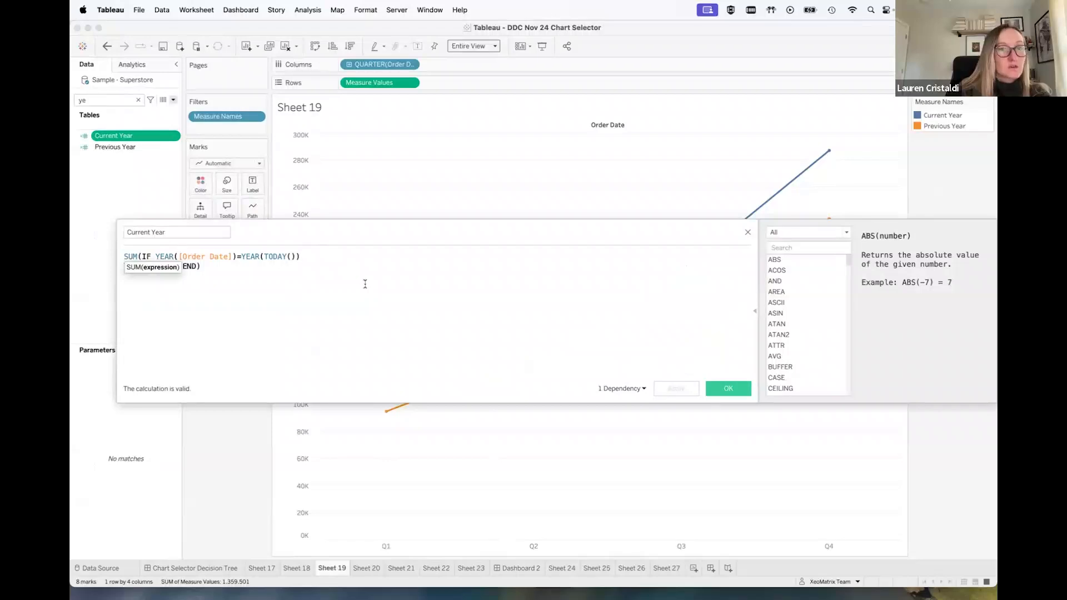
key(Return)
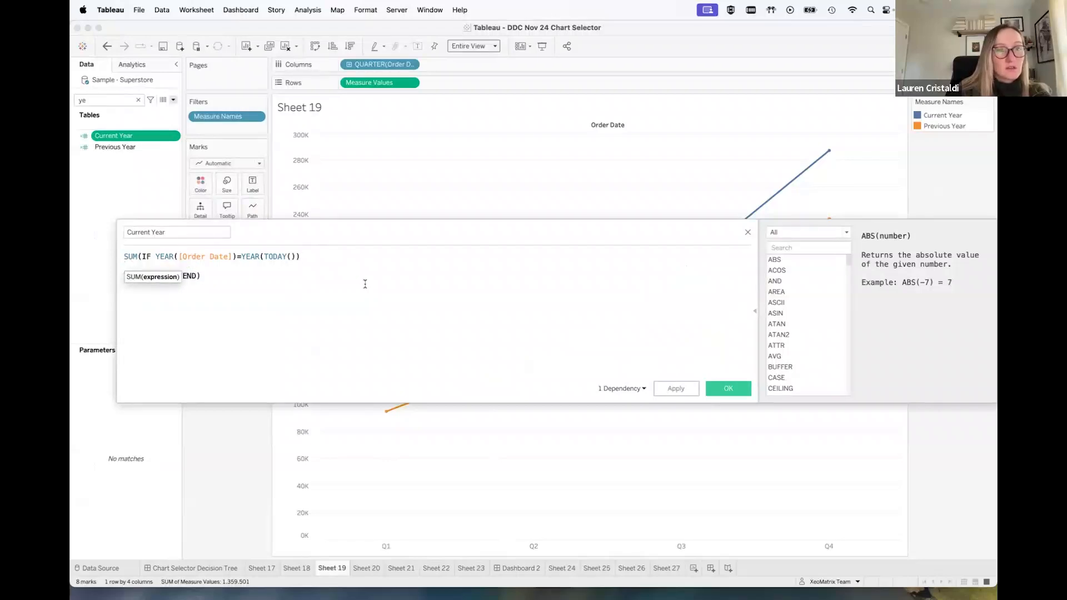
text(AND )
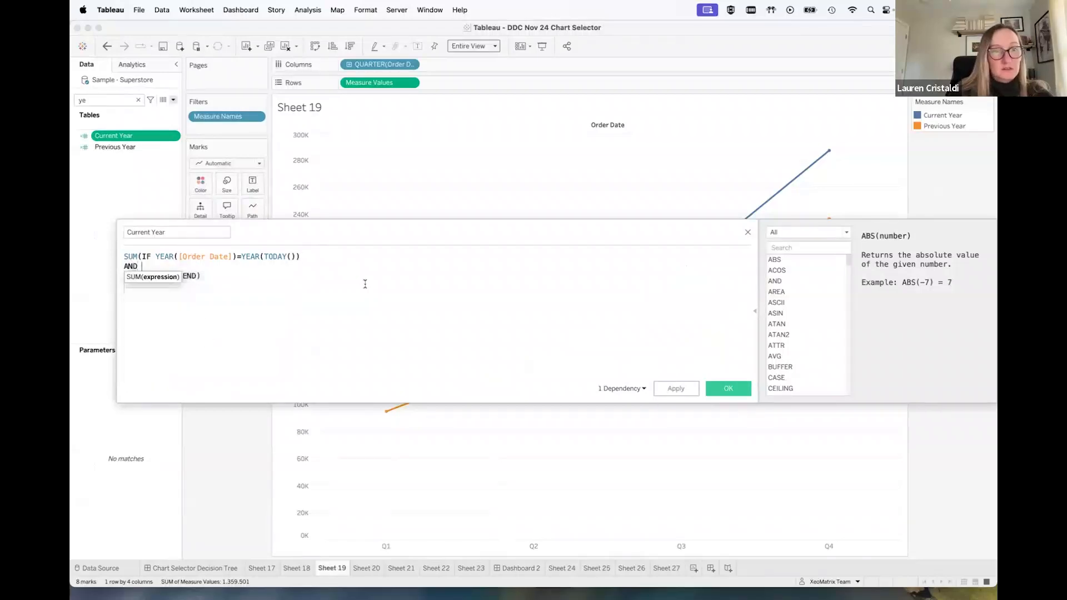
text(order)
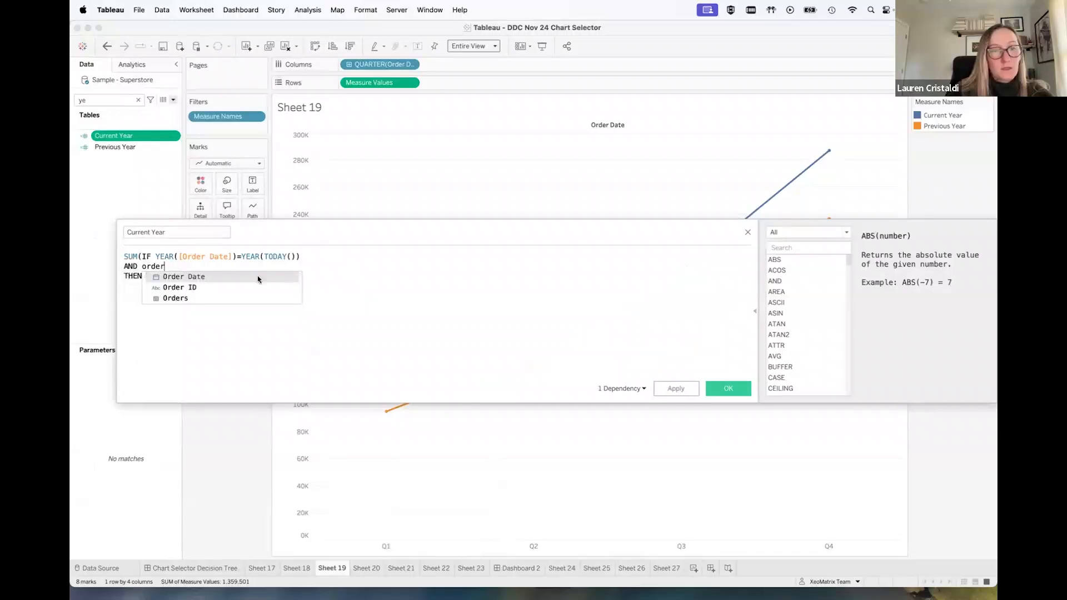
key(Return)
text(<=today)
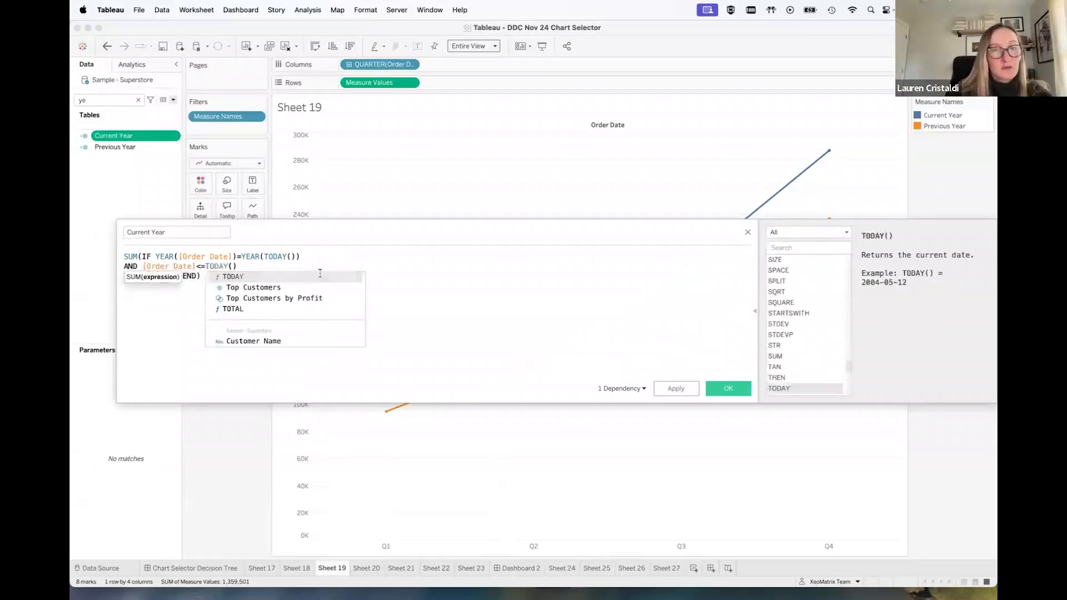
key(Return)
click(727, 387)
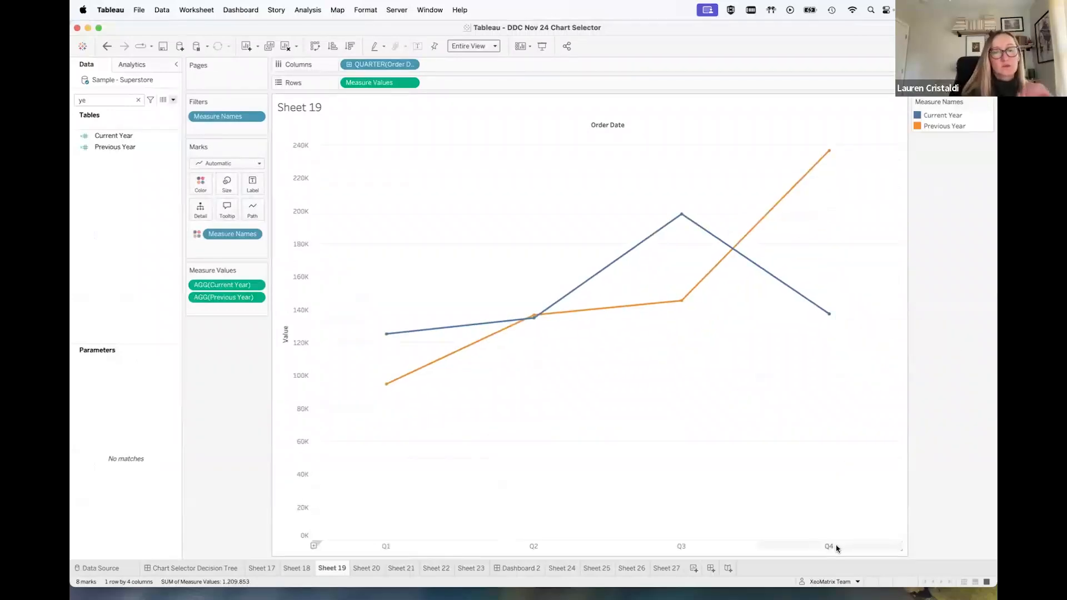
Change the Order Date on Columns from quarter to the discrete Month level and inspect the monthly lines
click(411, 65)
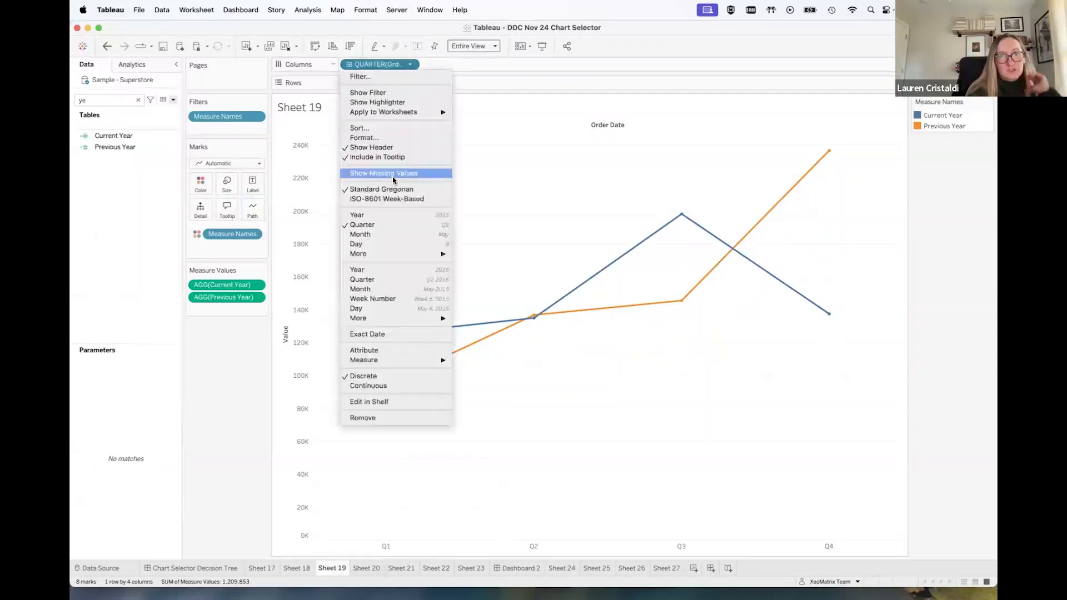
click(370, 232)
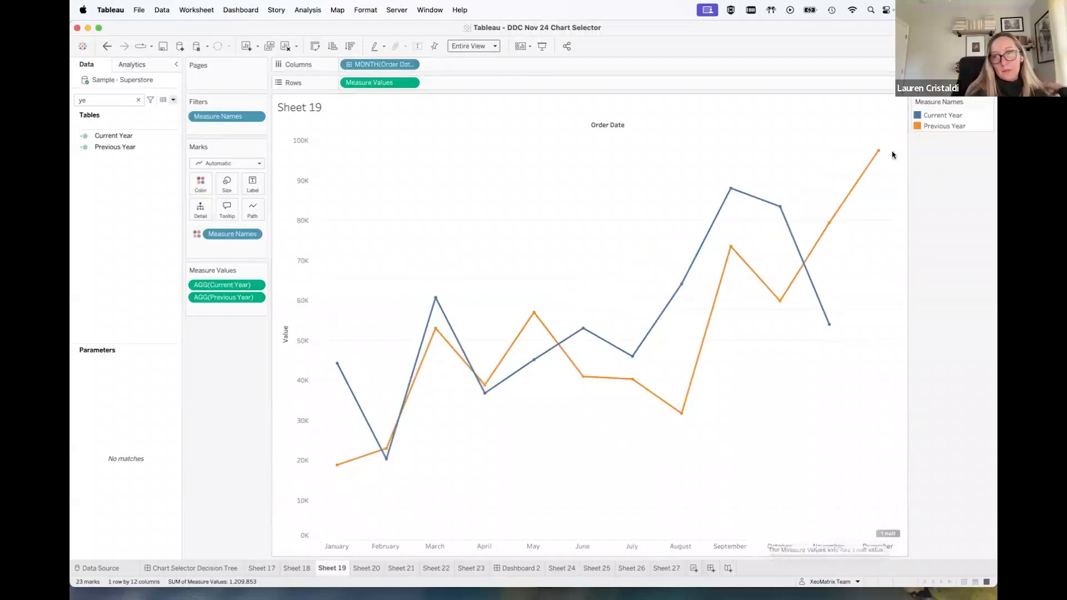
mouse_move(829, 327)
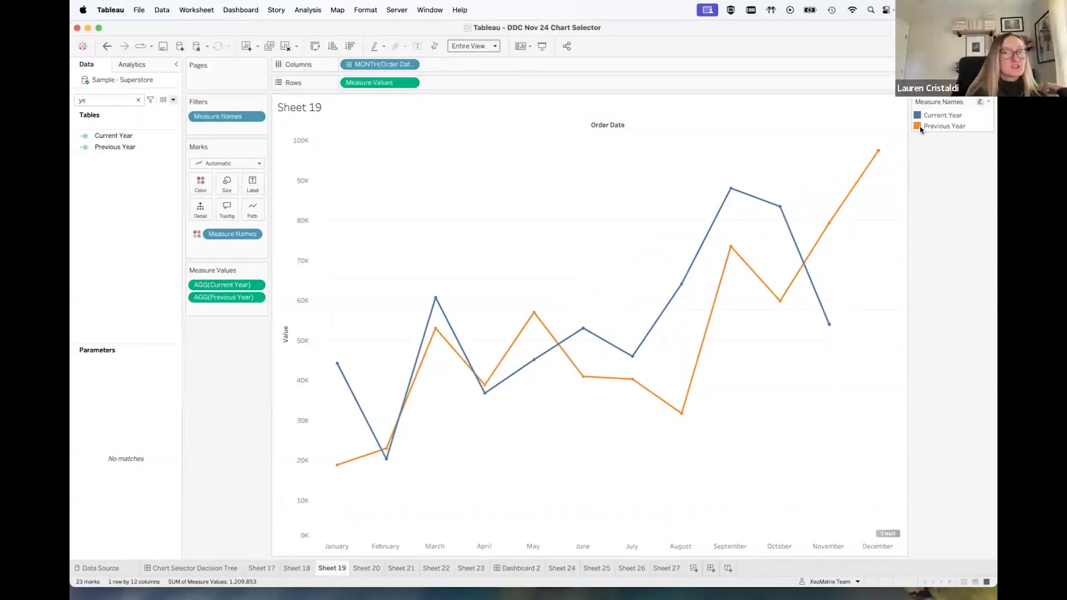
mouse_move(730, 264)
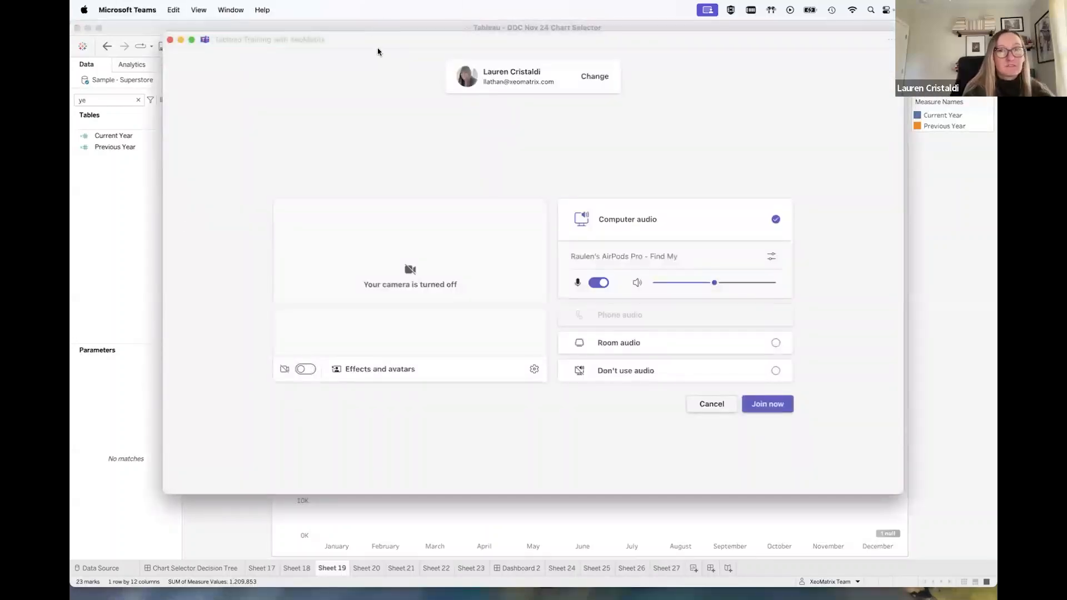
Move the Teams meeting window out of the way and examine the formula of the Current Year calculation
drag(381, 40, 71, 42)
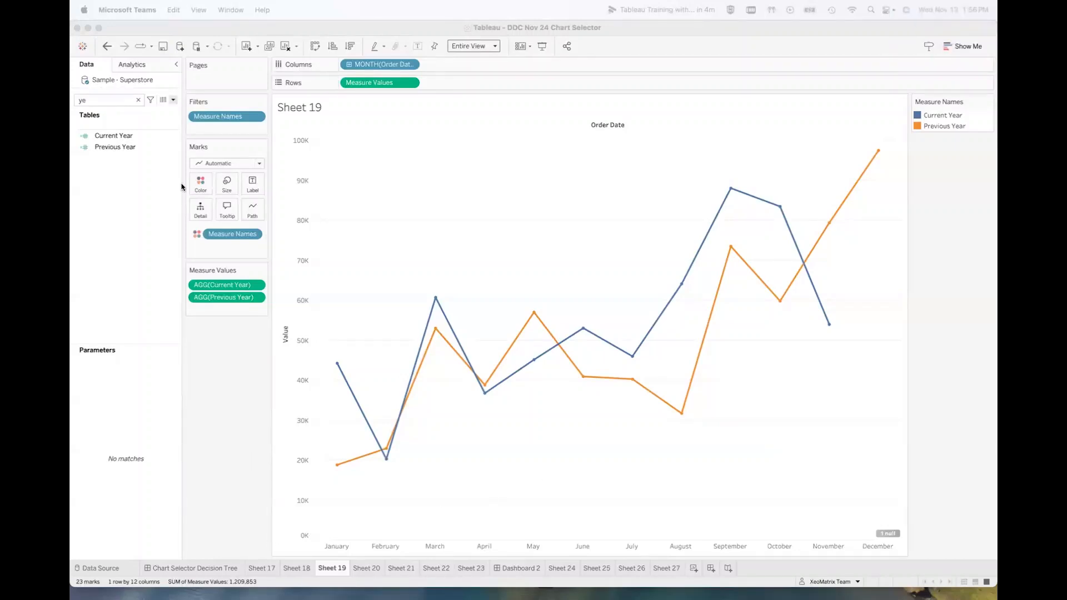
click(169, 136)
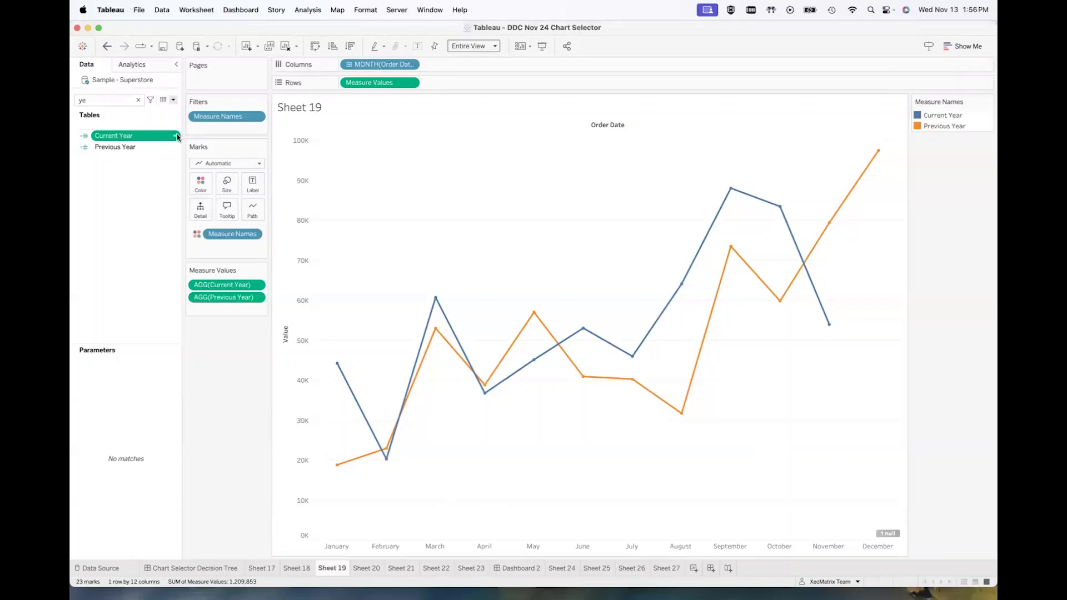
click(176, 136)
click(200, 195)
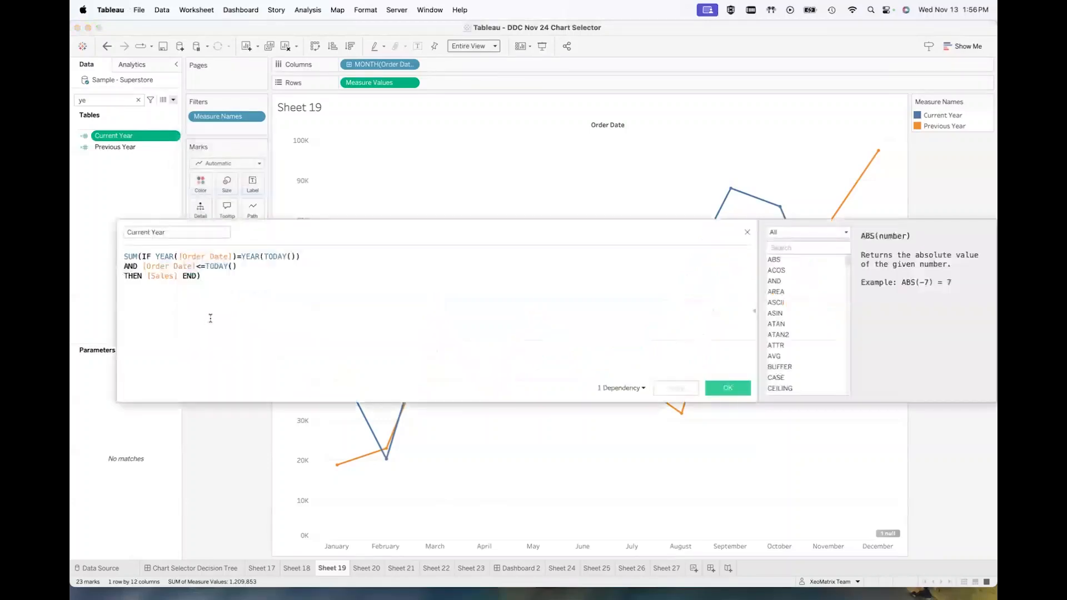
click(198, 275)
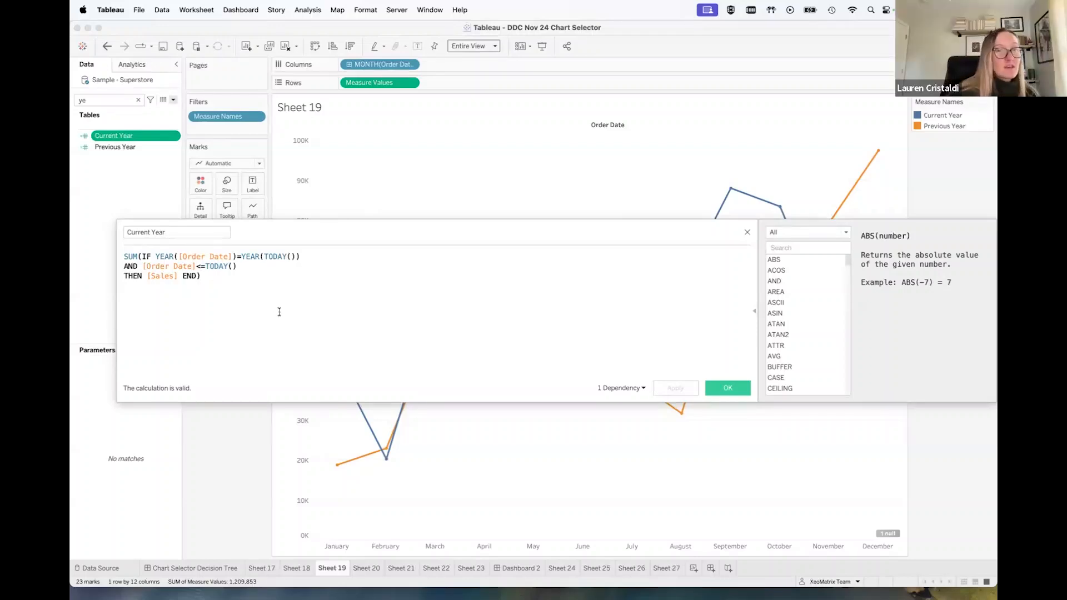
click(748, 234)
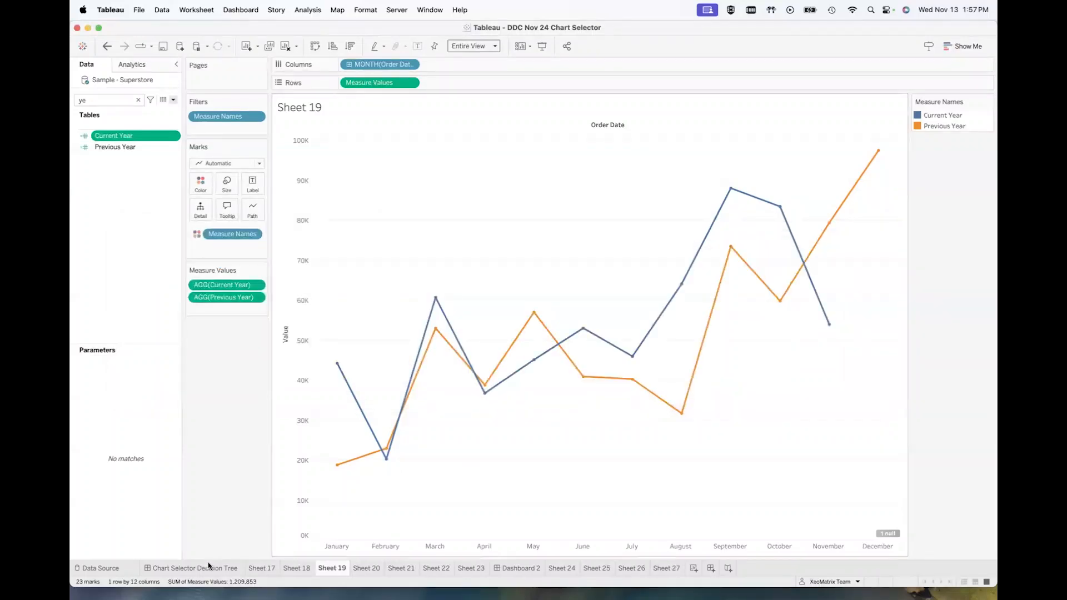
Show the Relationship charts on the Chart Selector Decision Tree dashboard and go to the Scatter Bubbles worksheet
mouse_move(209, 568)
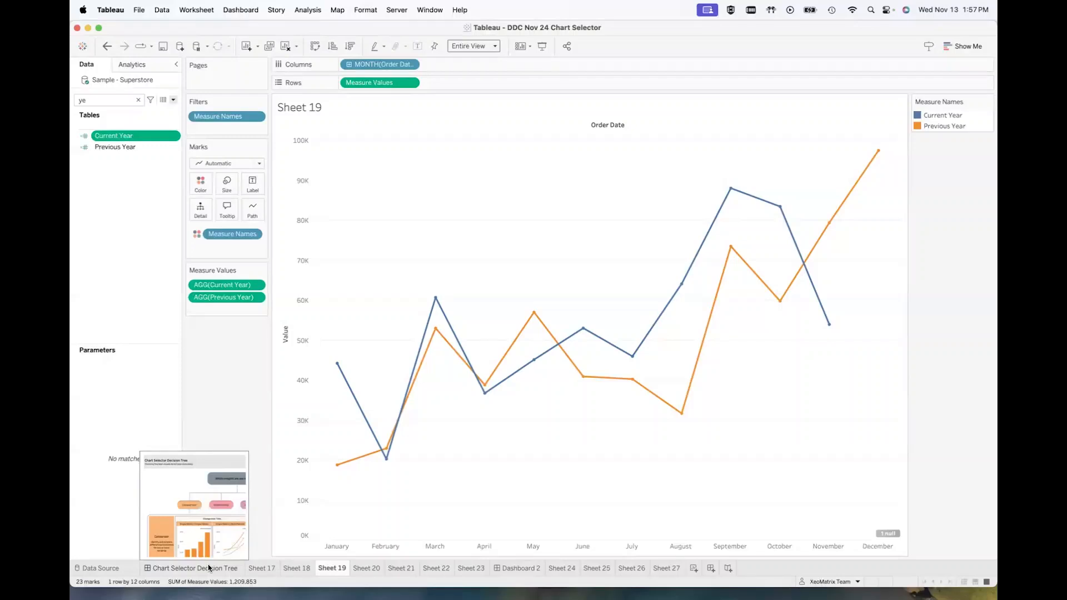
click(209, 568)
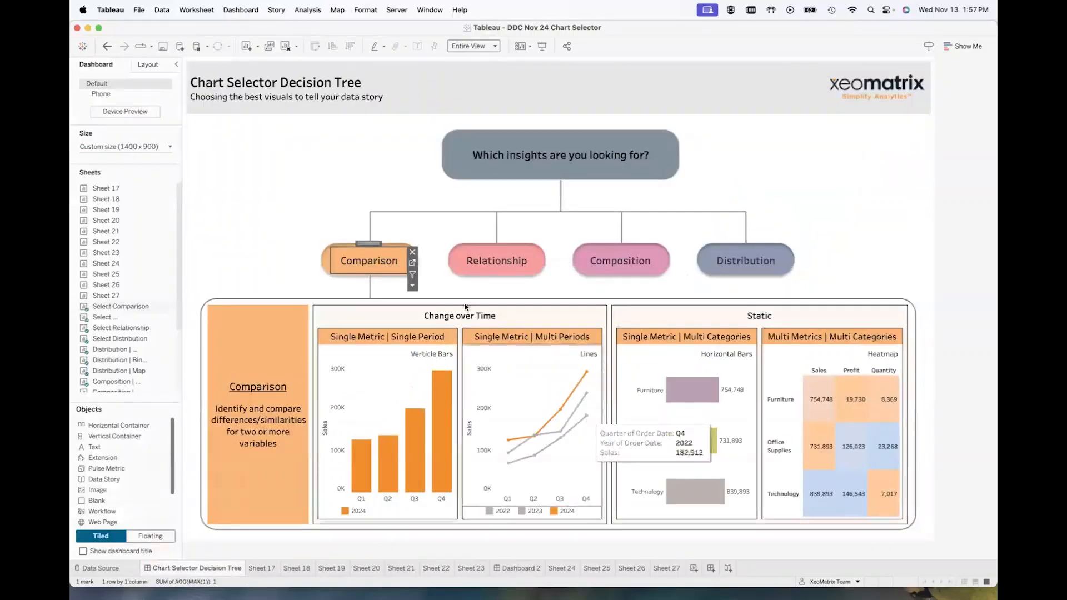
click(489, 261)
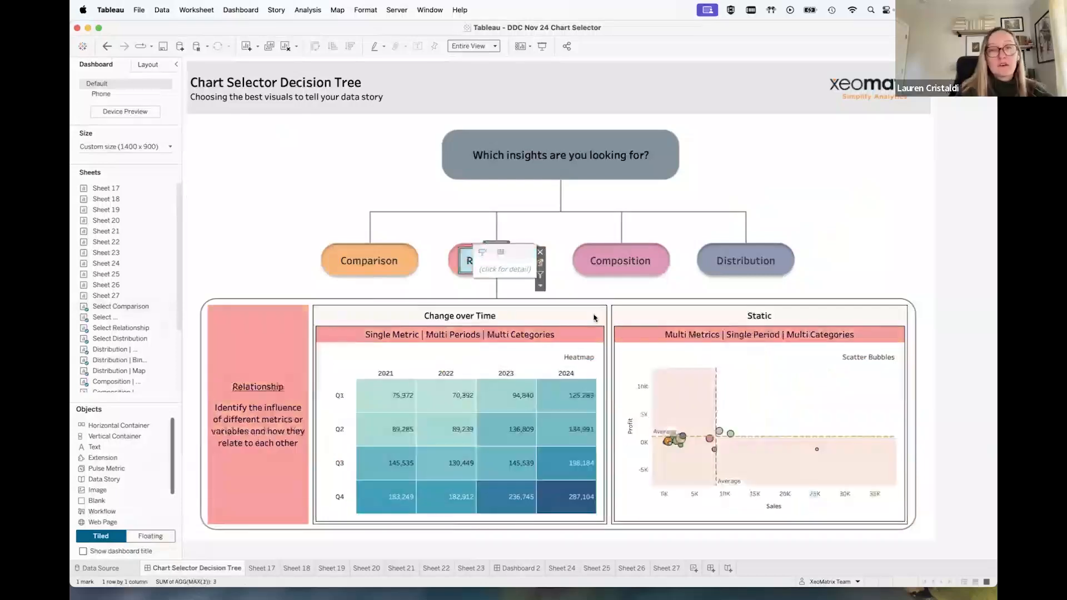
click(775, 385)
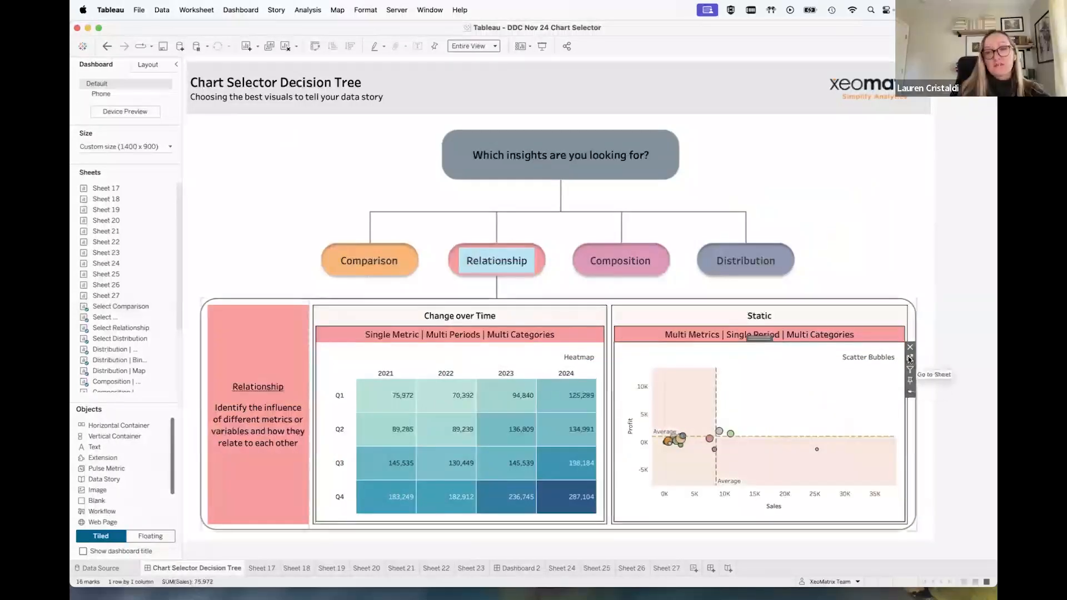
click(911, 358)
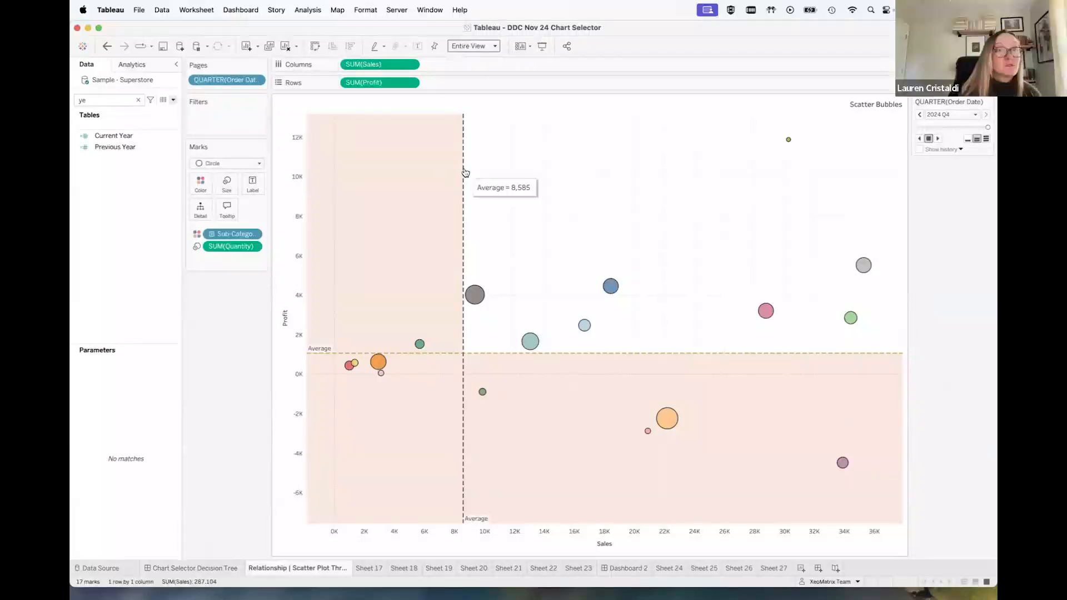
Edit the Sales average reference line, giving the area below it a pale yellow fill and the line a dashed style
click(132, 64)
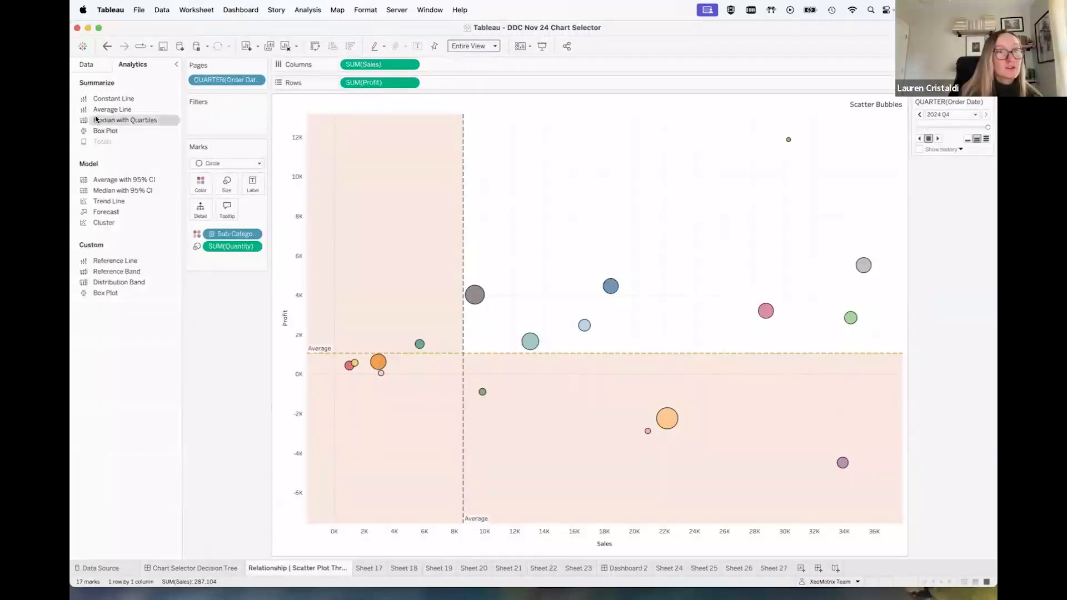
mouse_move(462, 160)
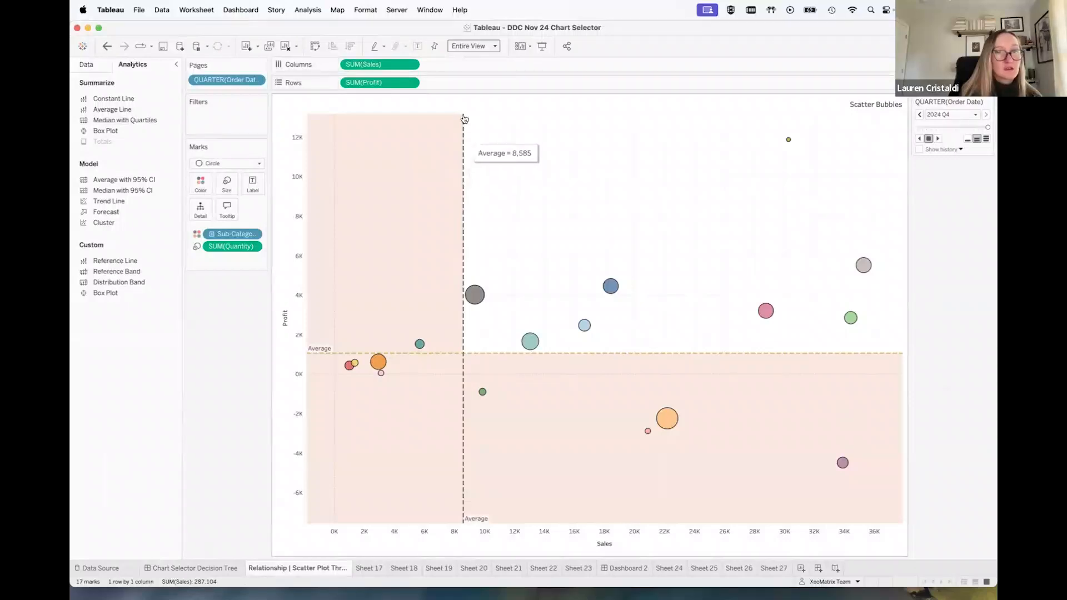
right_click(463, 188)
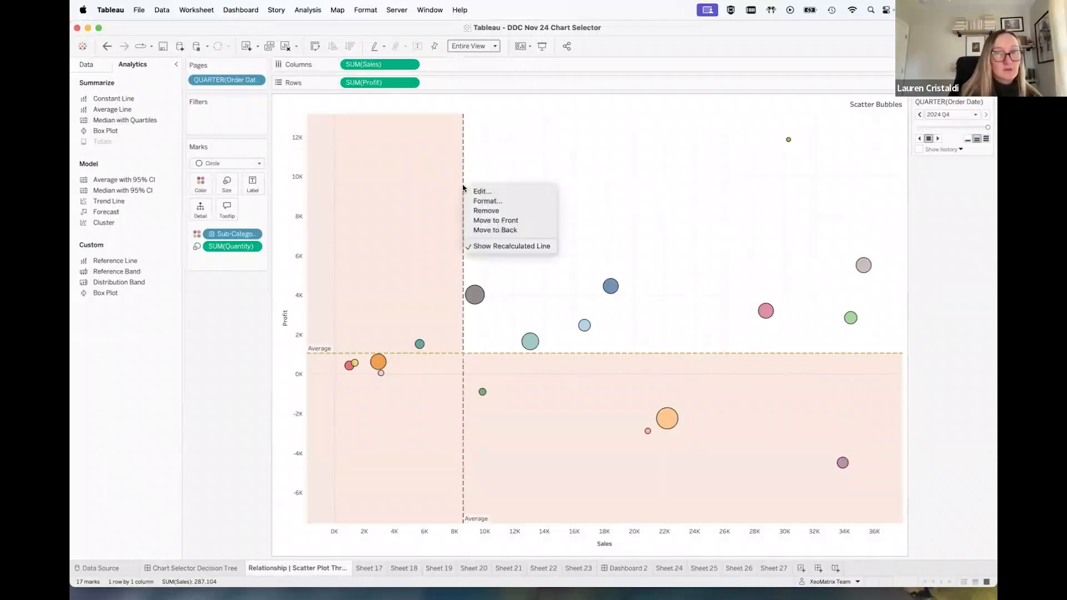
click(479, 190)
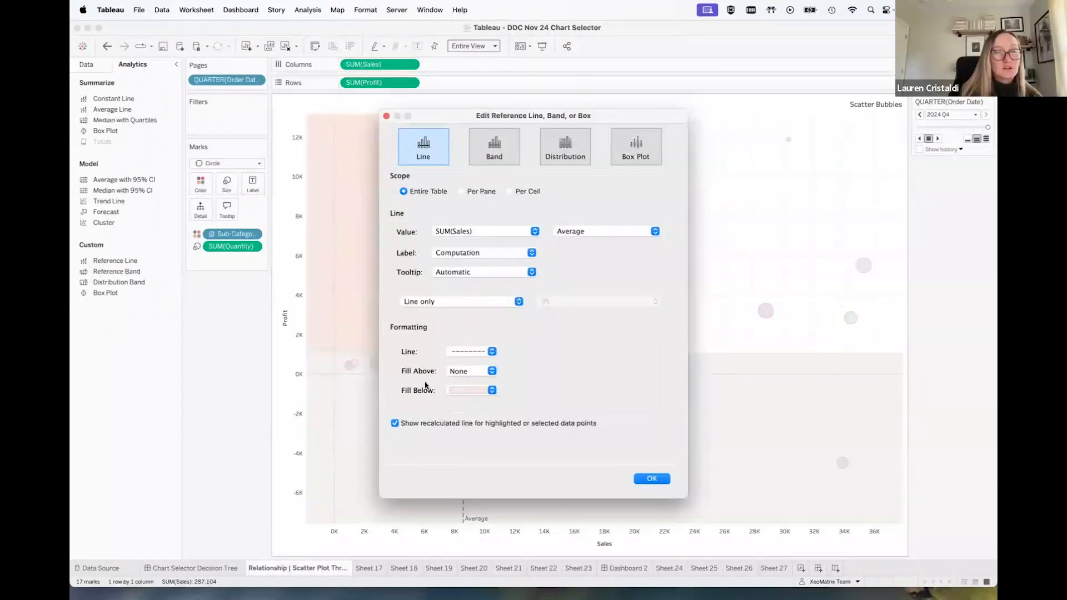
click(492, 390)
click(479, 414)
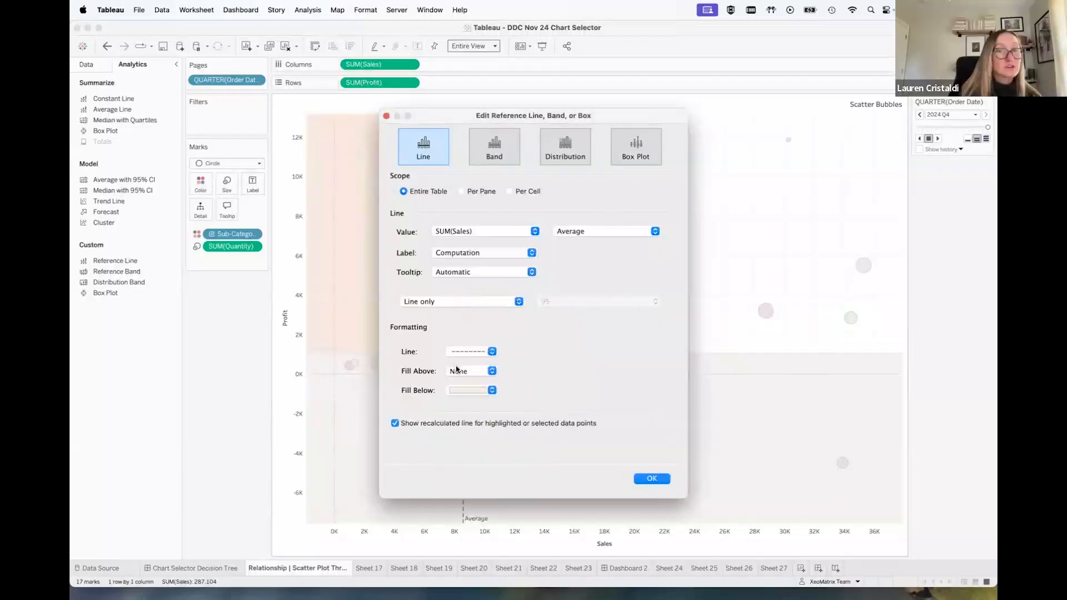
click(492, 352)
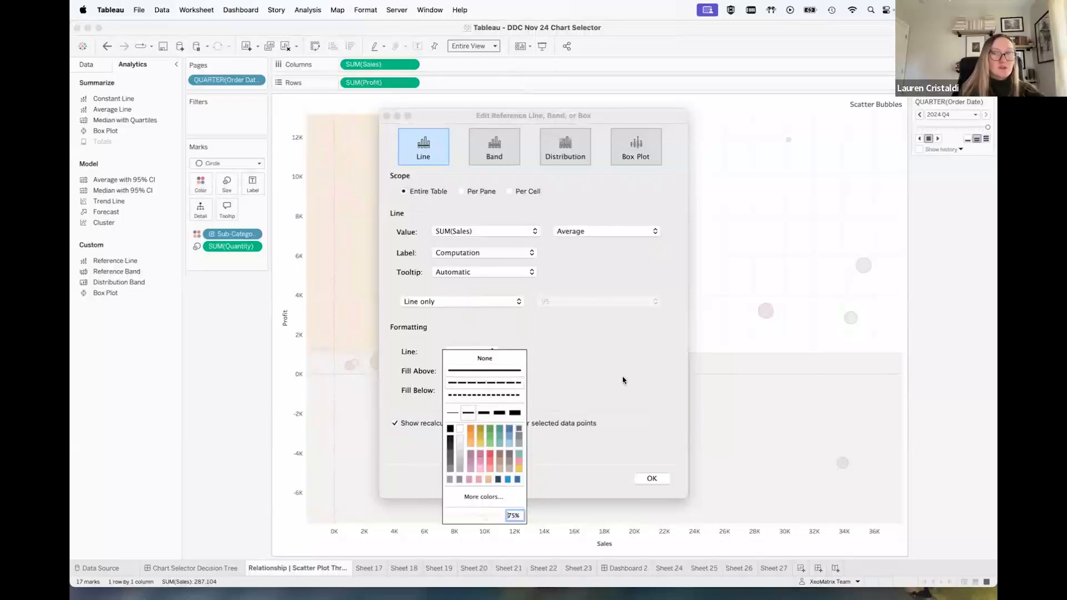
click(477, 381)
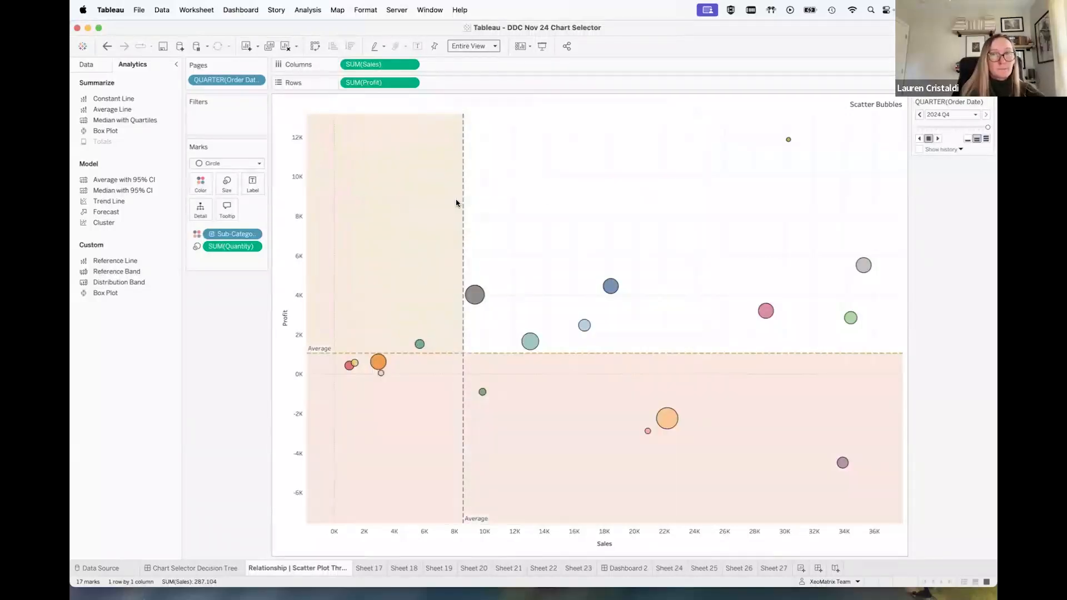
Return to the Chart Selector Decision Tree dashboard and clear the Relationship selection
click(187, 572)
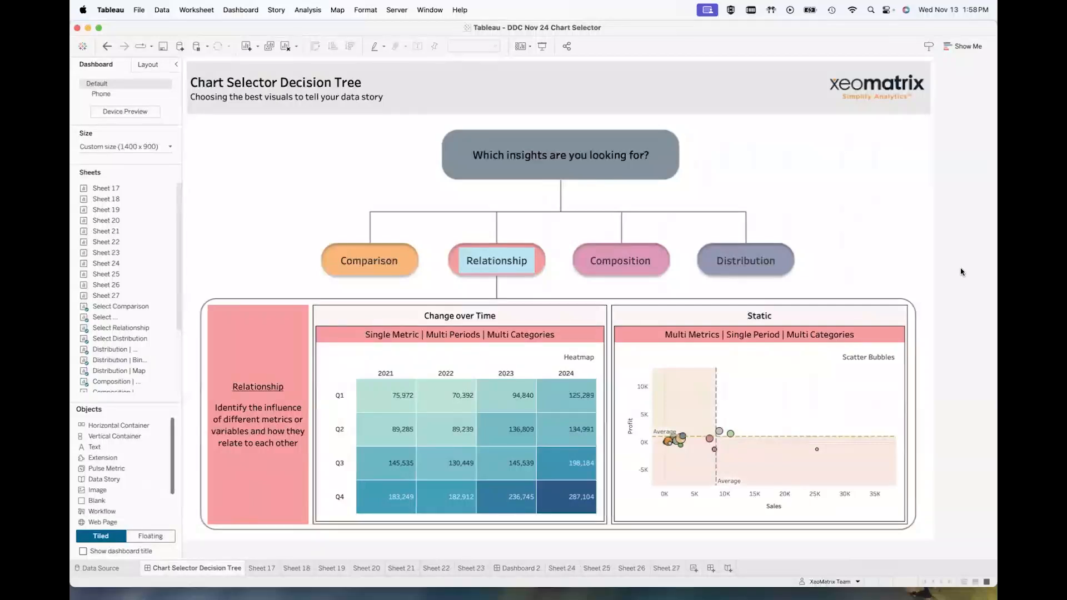
click(857, 227)
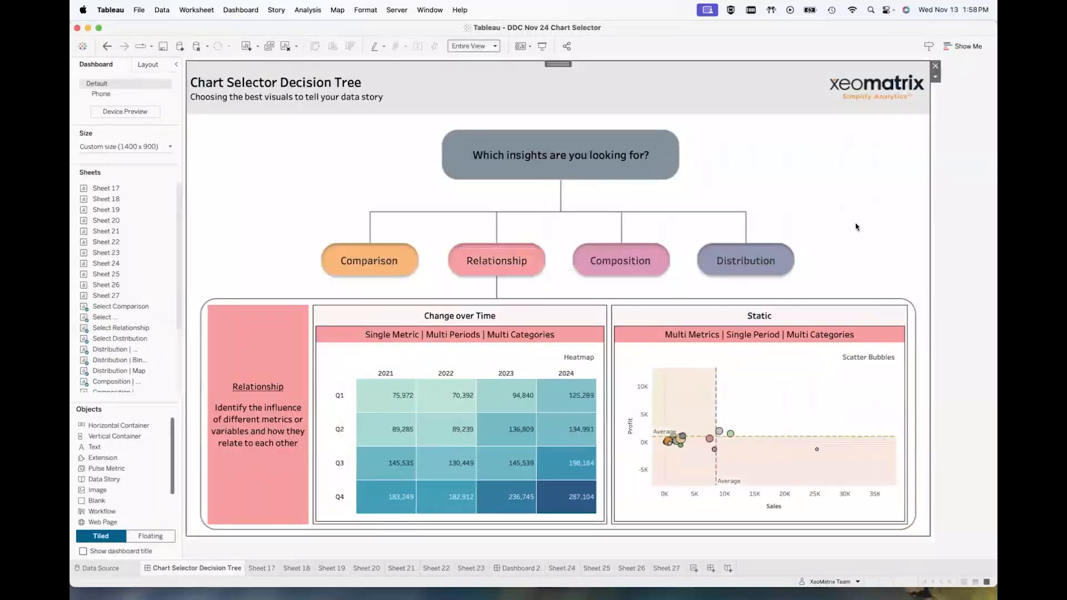